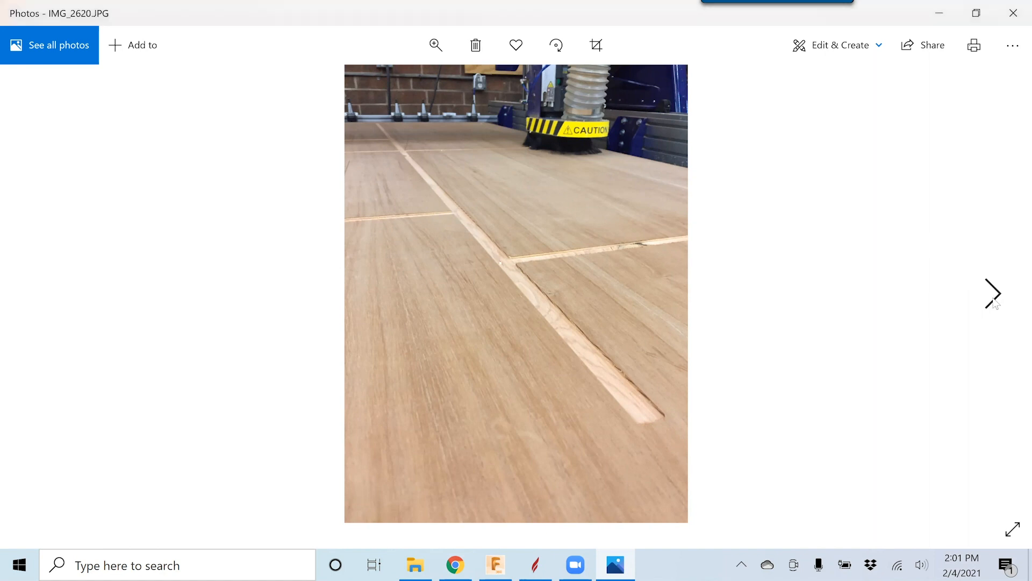
- Review the craft table photos up to IMG_2693.JPG, close the photo viewer and return to Fusion 360
{"action": "left_click", "coordinate": [993, 293]}
{"action": "left_click", "coordinate": [994, 296]}
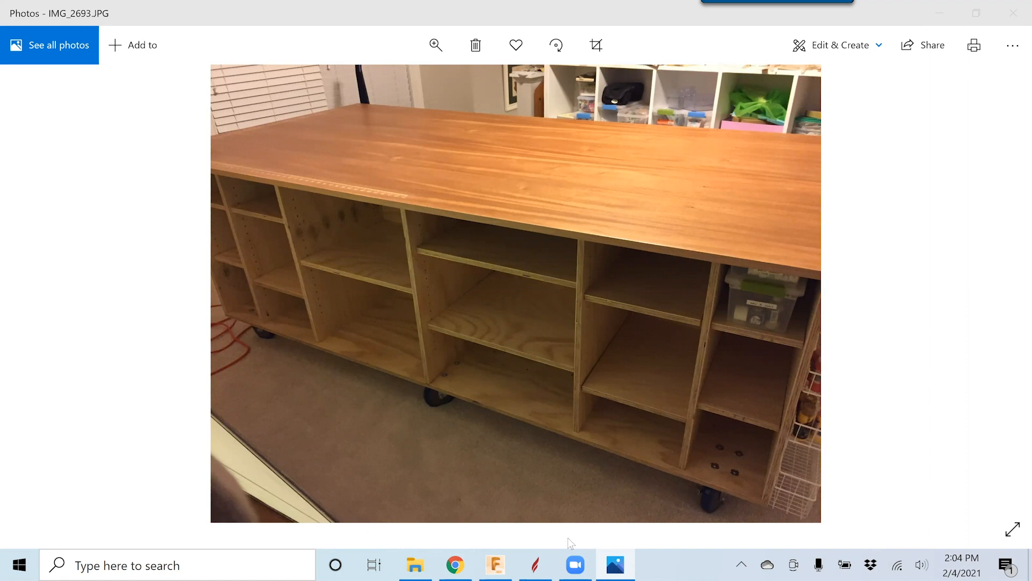
{"action": "left_click", "coordinate": [495, 565]}
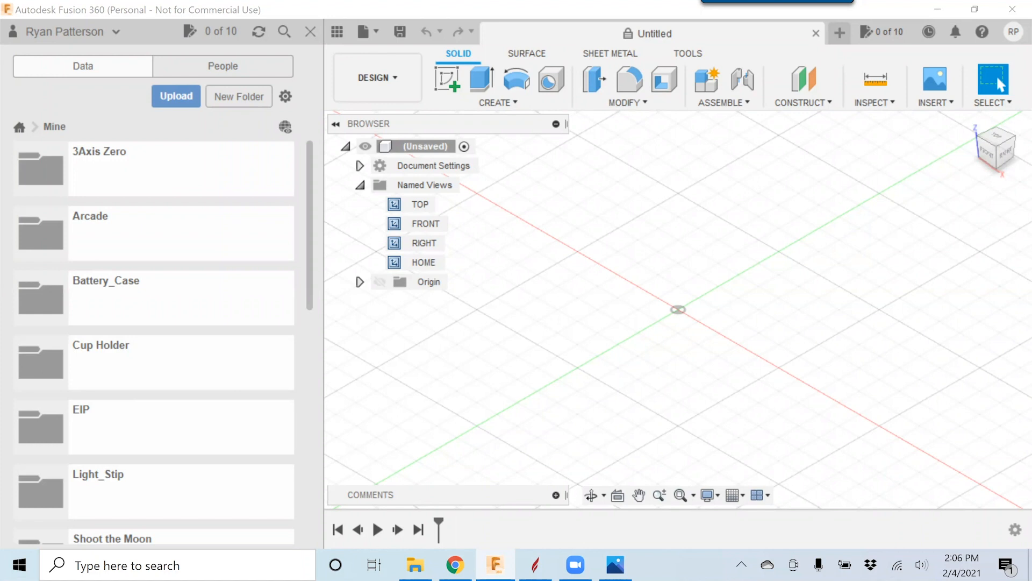
{"action": "middle_click_drag", "start_coordinate": [699, 397], "coordinate": [580, 399]}
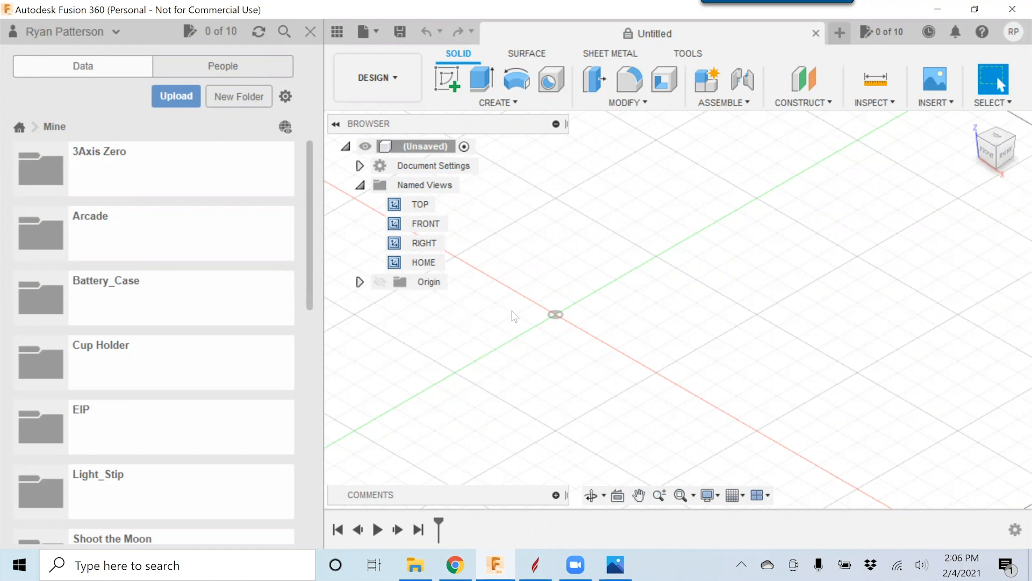
{"action": "left_click", "coordinate": [615, 564]}
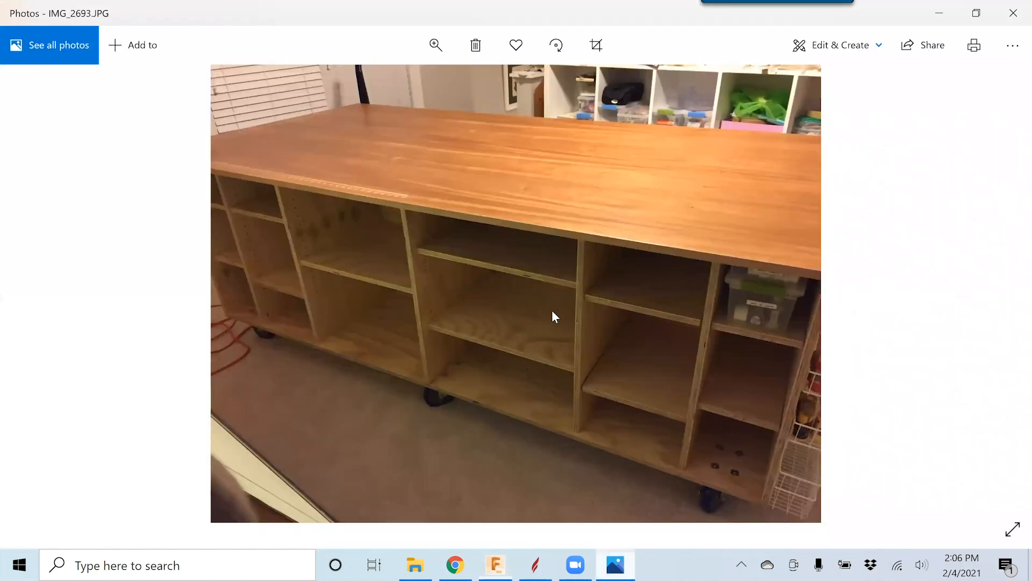
{"action": "left_click", "coordinate": [1013, 13]}
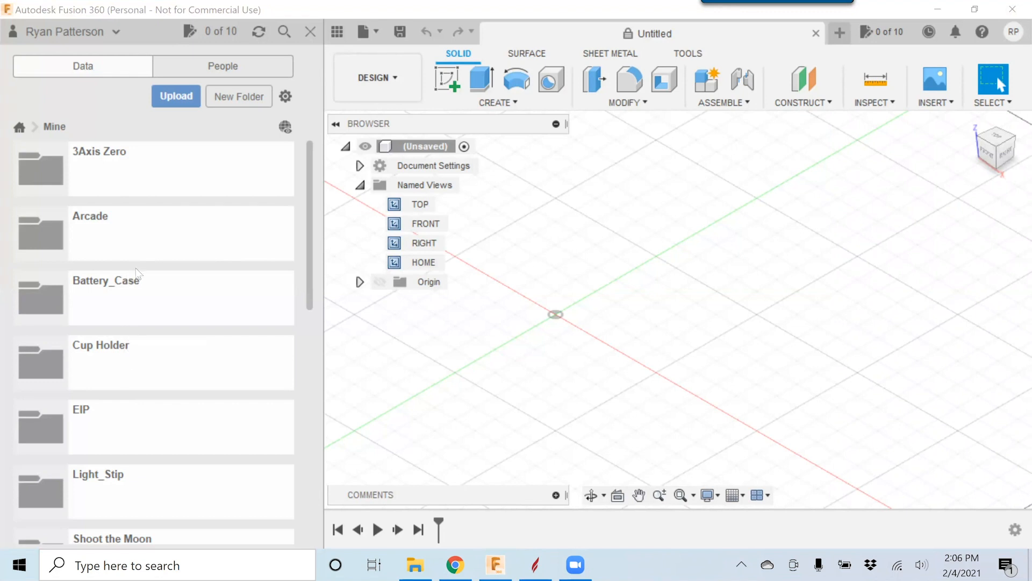
- Create a project folder named Craft Table inside Mine and open it
{"action": "left_click", "coordinate": [227, 99]}
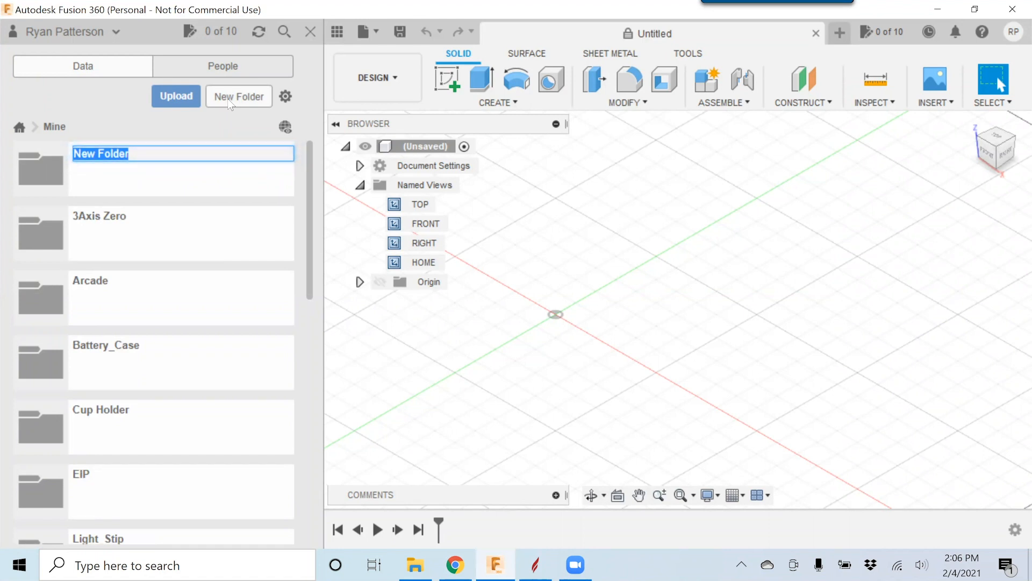
{"action": "type", "text": "Craft Table"}
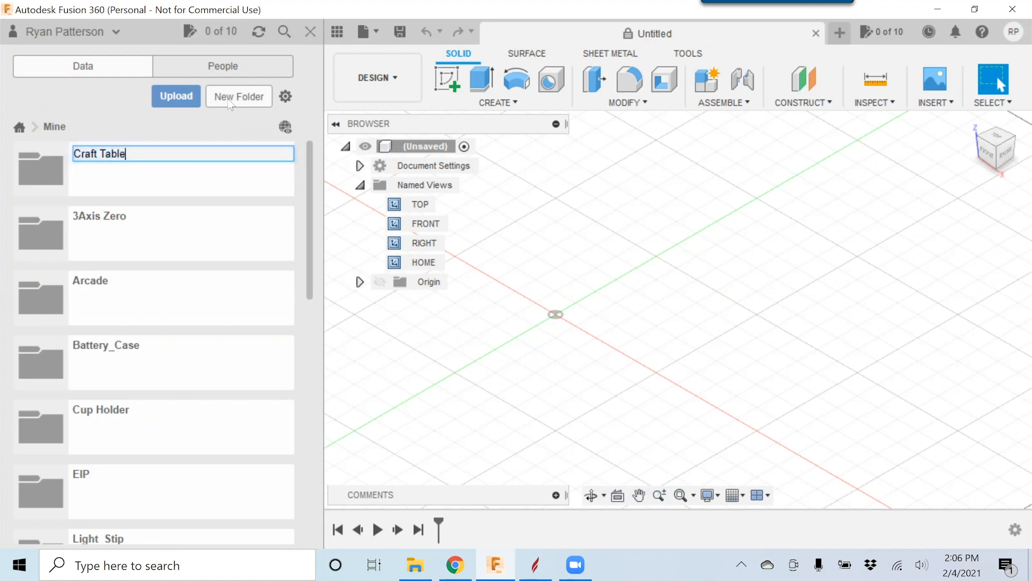
{"action": "key", "text": "Return"}
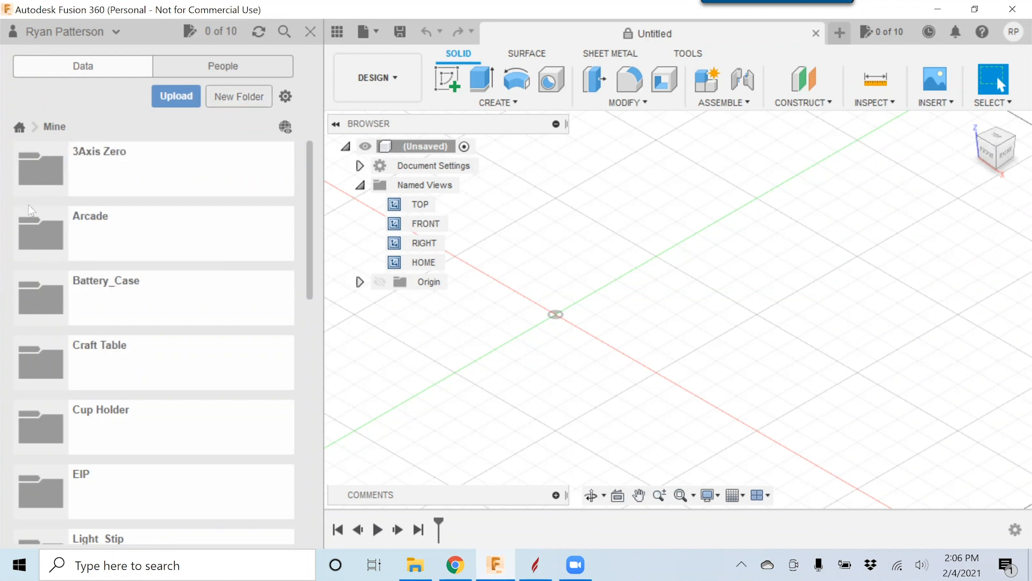
{"action": "scroll", "coordinate": [72, 301], "scroll_direction": "down", "scroll_amount": 2}
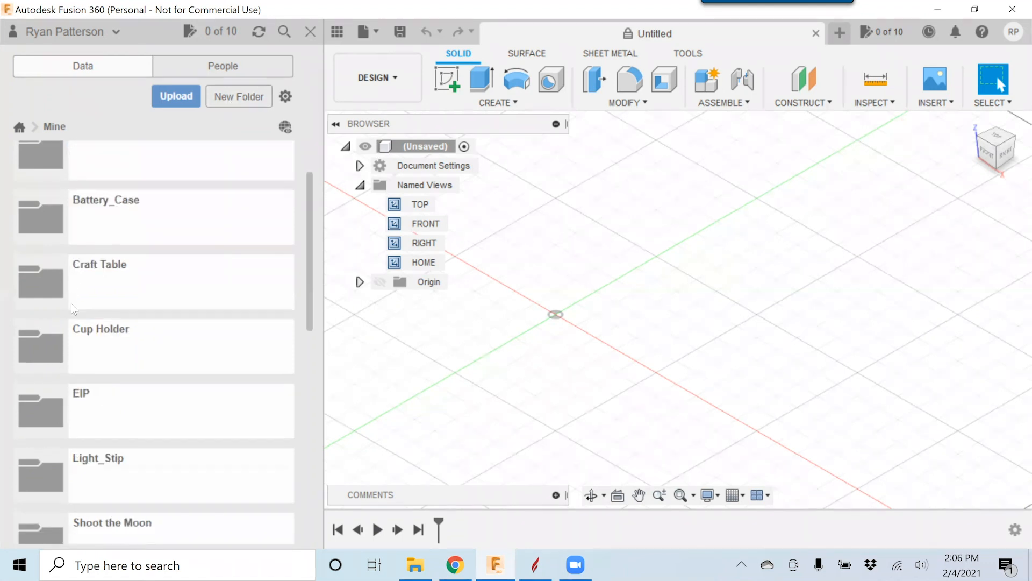
{"action": "left_click", "coordinate": [56, 279]}
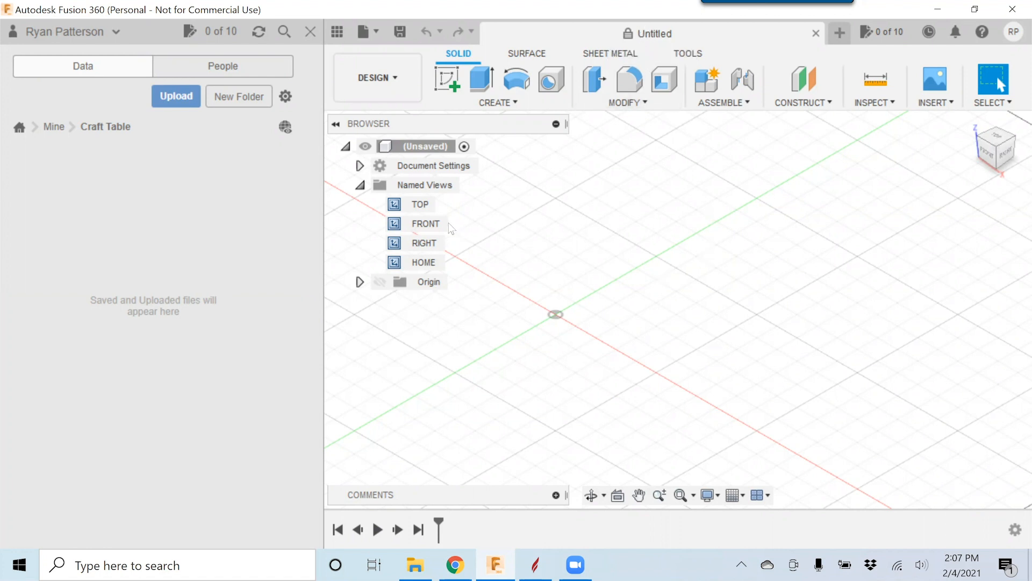
- Examine the empty workspace from the top, front, right and home views and from tilted orientations between top and front
{"action": "double_click", "coordinate": [419, 204]}
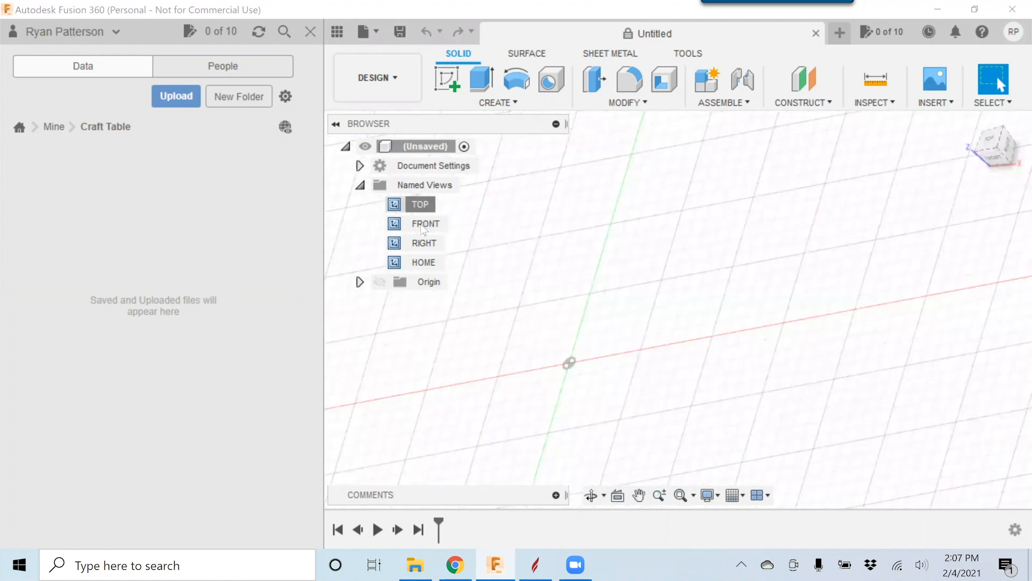
{"action": "double_click", "coordinate": [420, 224]}
{"action": "double_click", "coordinate": [424, 243]}
{"action": "left_click", "coordinate": [424, 262]}
{"action": "left_click", "coordinate": [421, 205]}
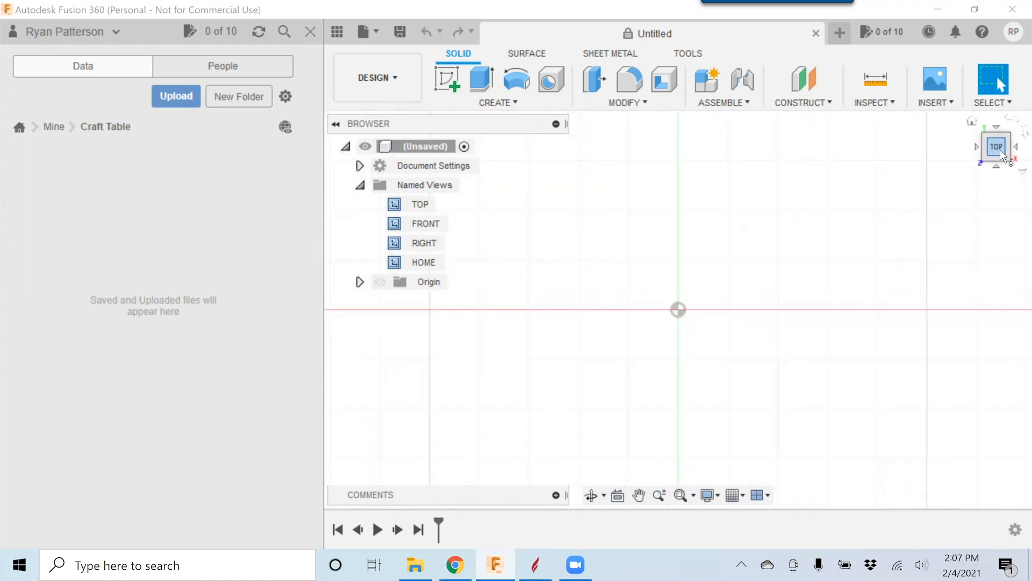
{"action": "left_click_drag", "start_coordinate": [1002, 156], "coordinate": [1002, 123]}
{"action": "mouse_move", "coordinate": [995, 161]}
{"action": "left_mouse_down"}
{"action": "mouse_move", "coordinate": [1014, 129]}
{"action": "mouse_move", "coordinate": [1013, 153]}
{"action": "mouse_move", "coordinate": [987, 135]}
{"action": "mouse_move", "coordinate": [996, 157]}
{"action": "left_mouse_up"}
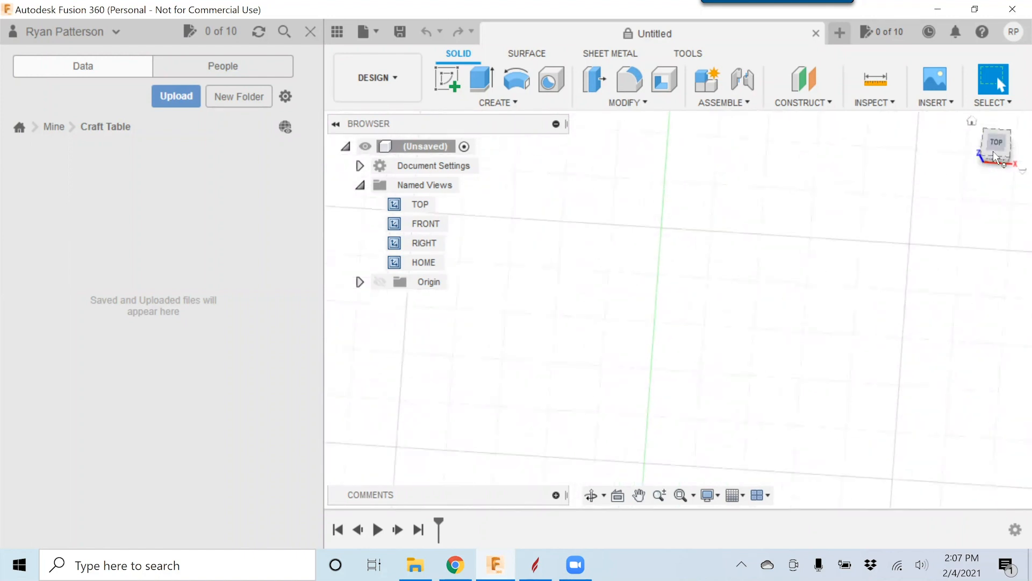
{"action": "left_click", "coordinate": [997, 144]}
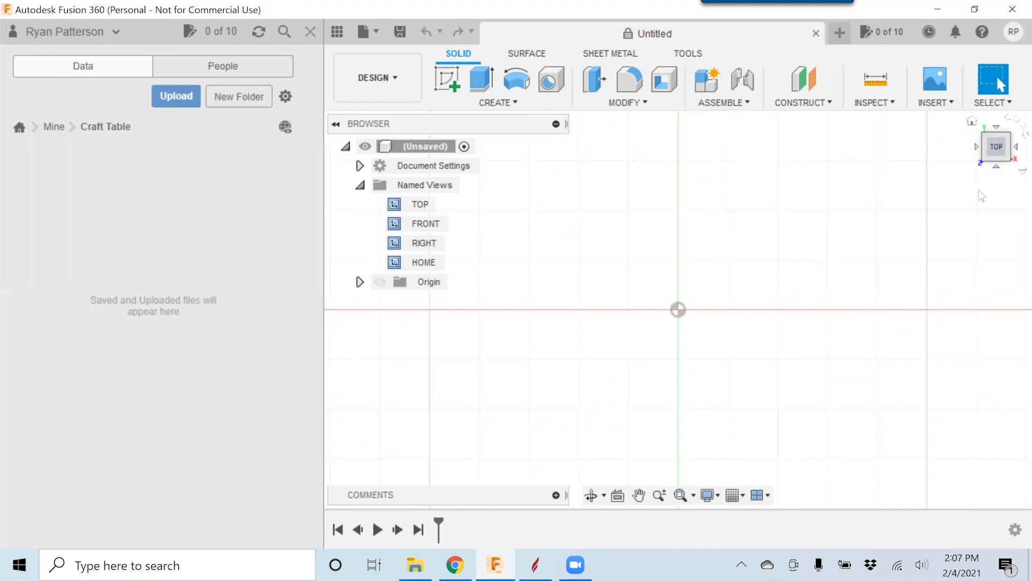
{"action": "left_click_drag", "start_coordinate": [991, 142], "coordinate": [989, 121]}
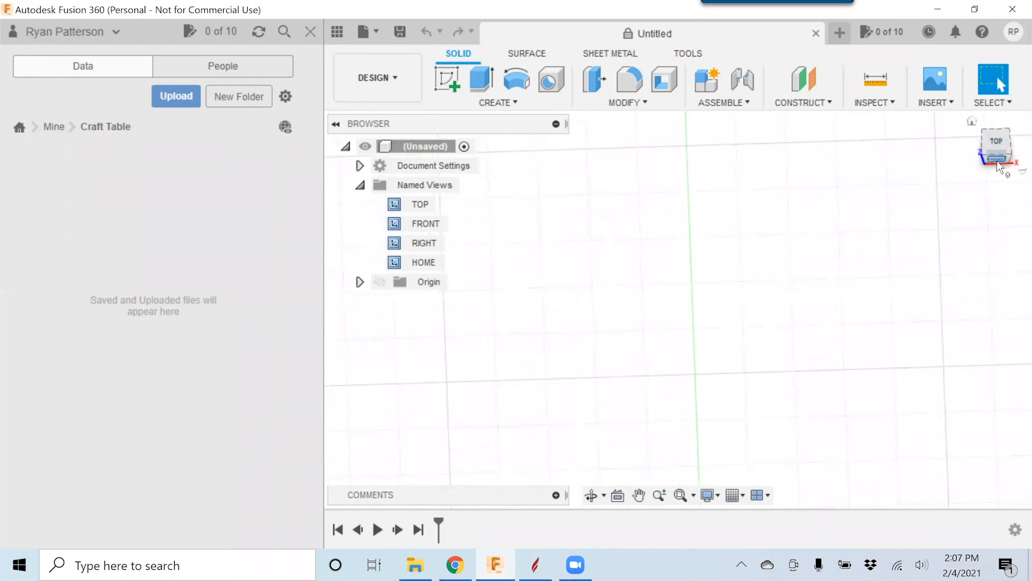
{"action": "left_click", "coordinate": [996, 160]}
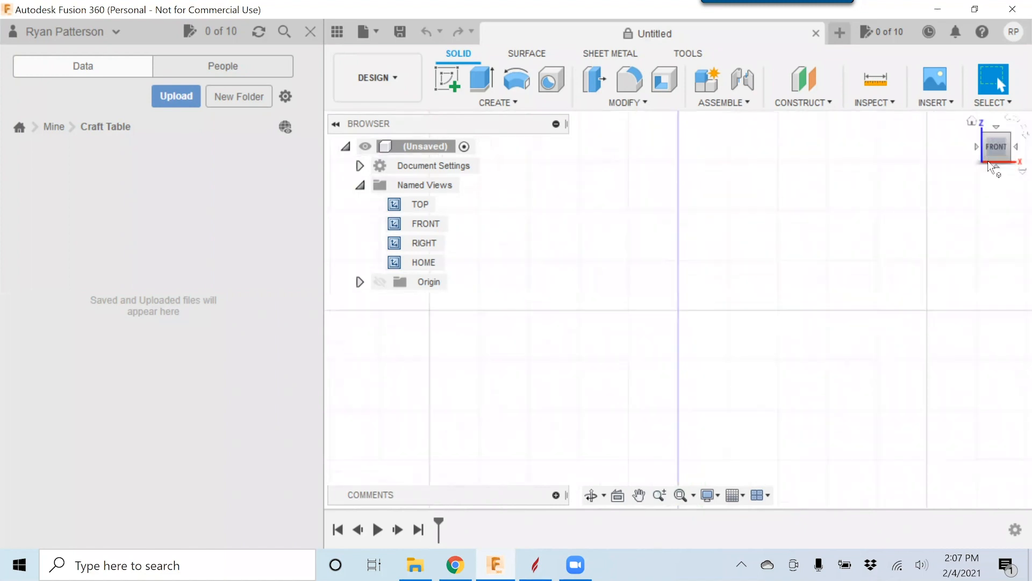
{"action": "left_click_drag", "start_coordinate": [996, 152], "coordinate": [998, 145]}
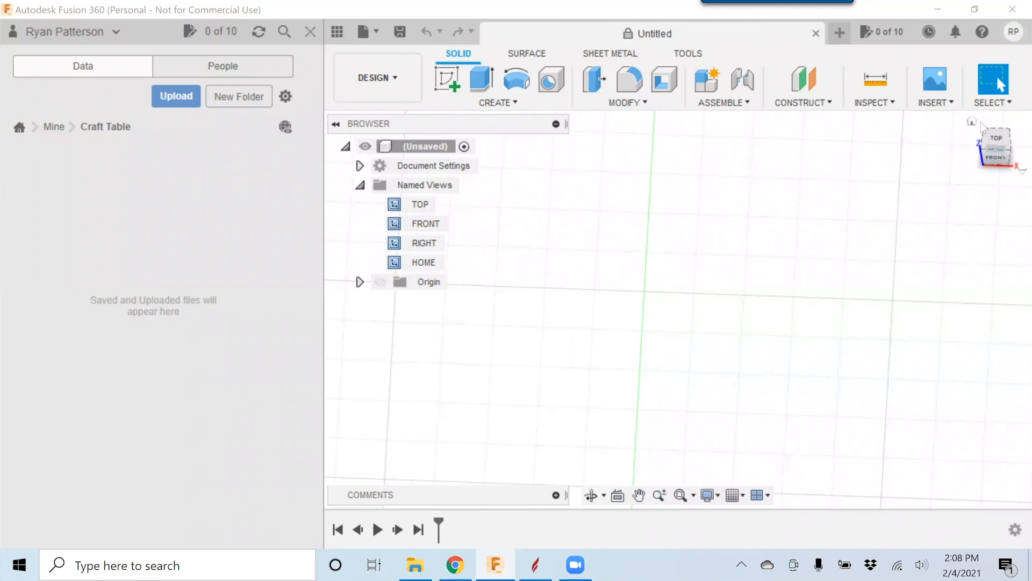
- Check the general preferences for the pan, zoom and orbit shortcut schemes, and try the zoom direction in the workspace
{"action": "left_click", "coordinate": [1013, 34]}
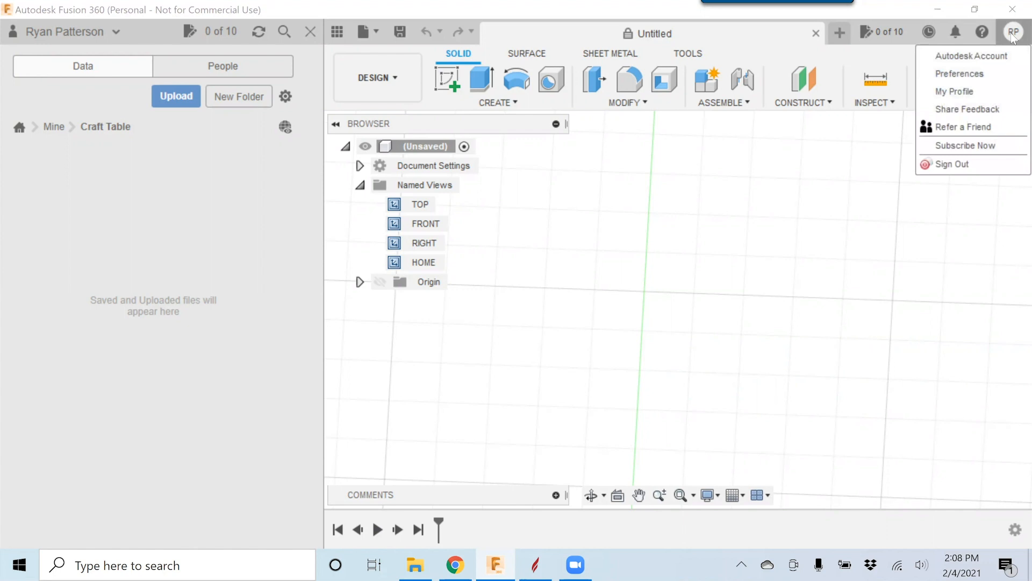
{"action": "left_click", "coordinate": [960, 73]}
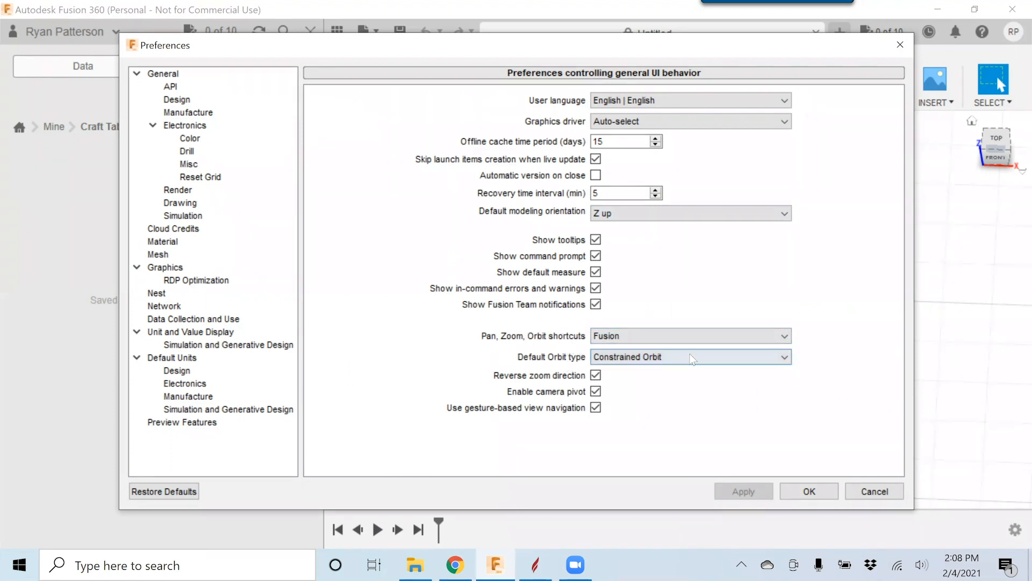
{"action": "left_click", "coordinate": [787, 339]}
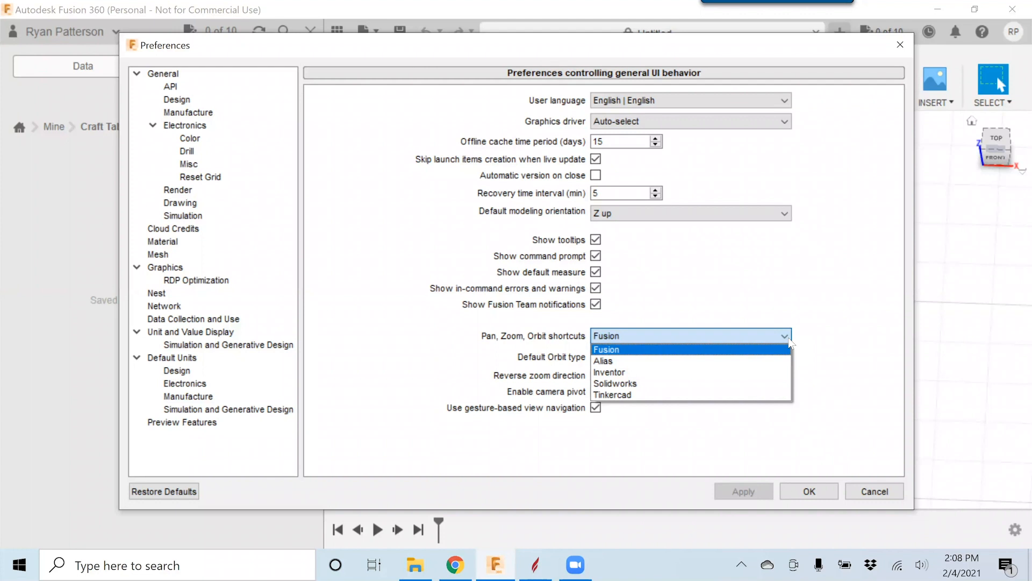
{"action": "left_click", "coordinate": [764, 433]}
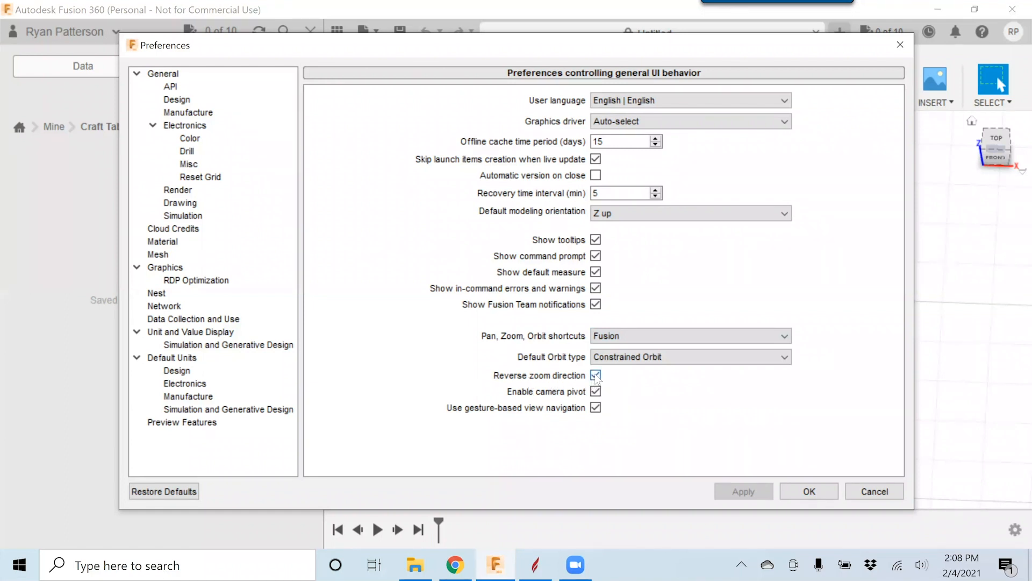
{"action": "left_click", "coordinate": [802, 493]}
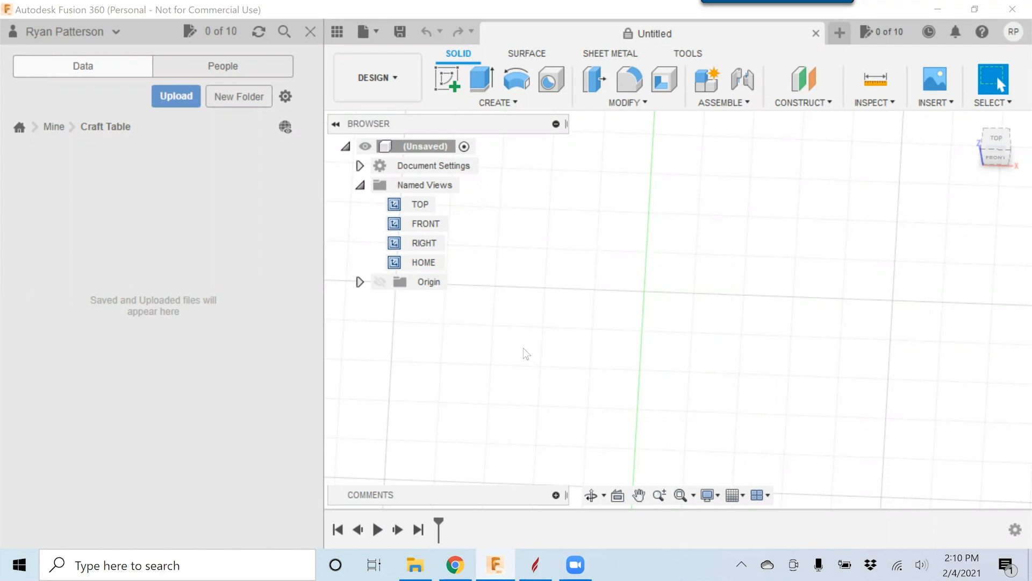
{"action": "scroll", "coordinate": [669, 317], "scroll_direction": "down", "scroll_amount": 3}
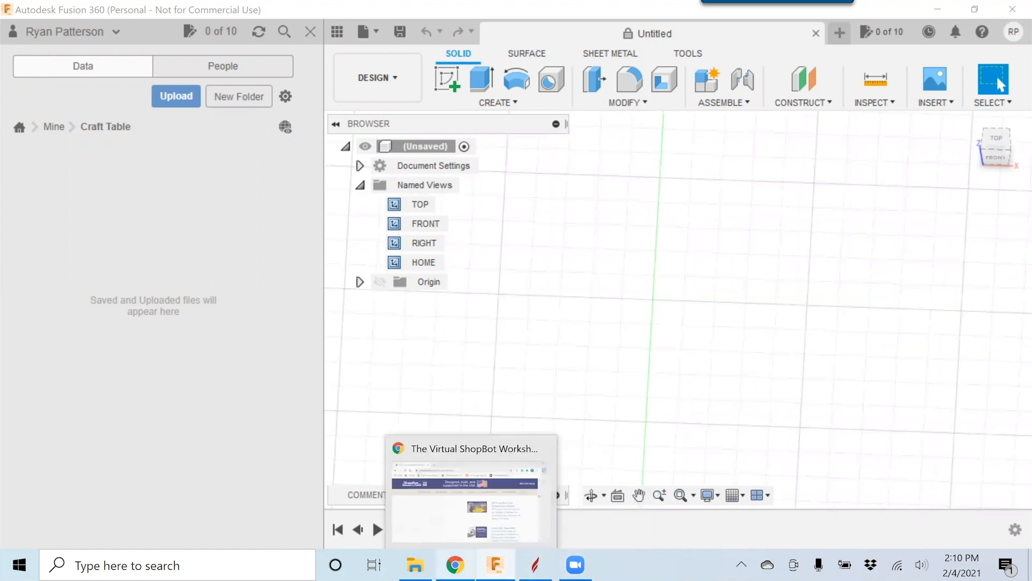
- Browse the project photos from IMG_2612.JPG through IMG_2693.JPG in the photo viewer and return to Fusion 360
{"action": "mouse_move", "coordinate": [415, 565]}
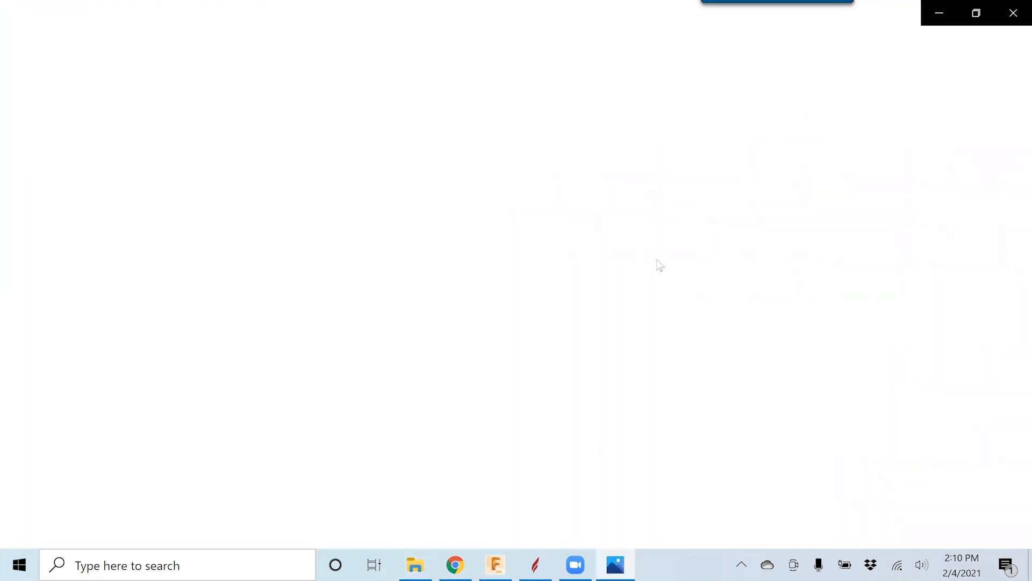
{"action": "left_click", "coordinate": [992, 294]}
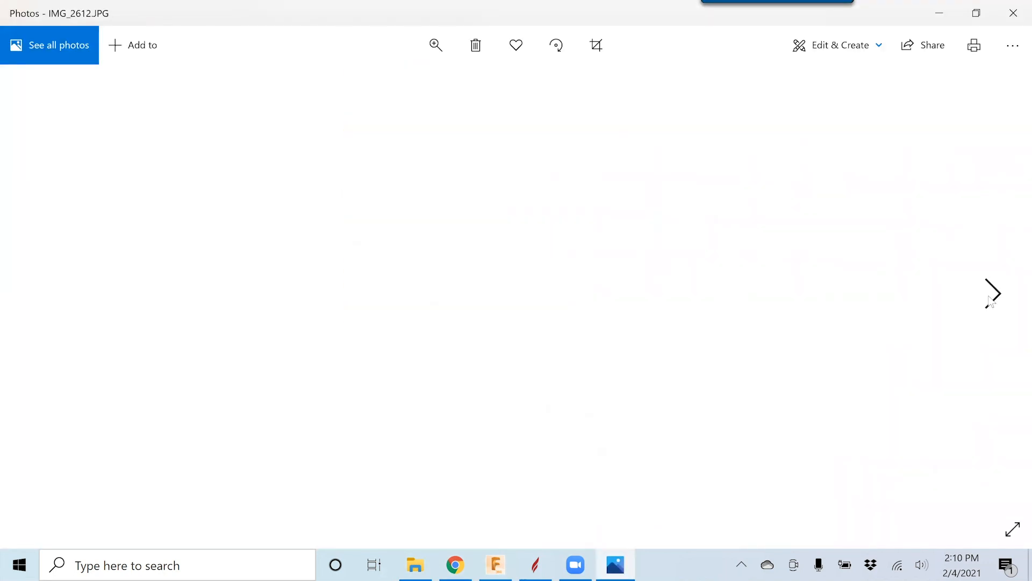
{"action": "left_click", "coordinate": [992, 294]}
{"action": "left_click", "coordinate": [992, 294]}
{"action": "left_click", "coordinate": [992, 294]}
{"action": "left_click", "coordinate": [992, 294]}
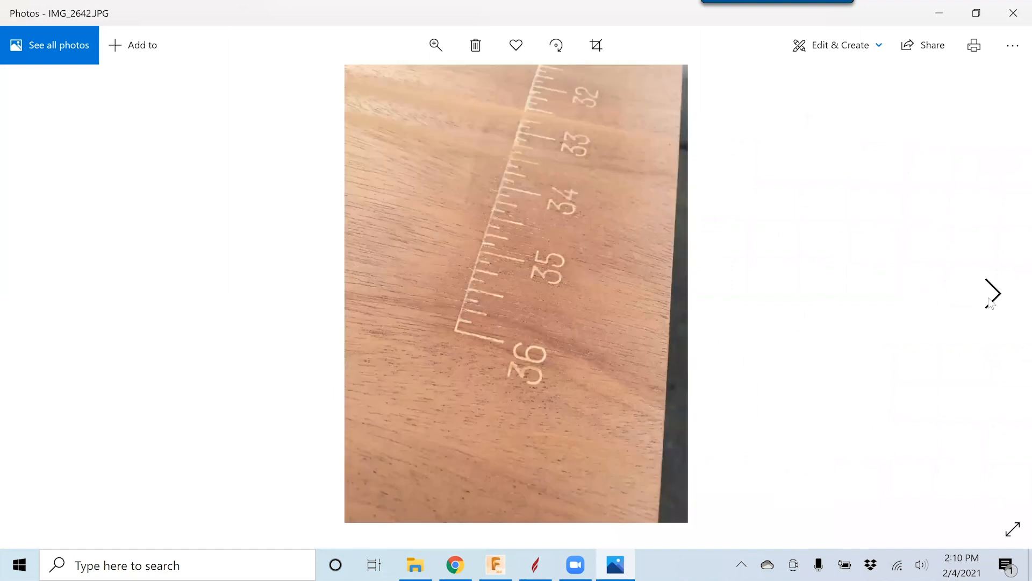
{"action": "left_click", "coordinate": [992, 294]}
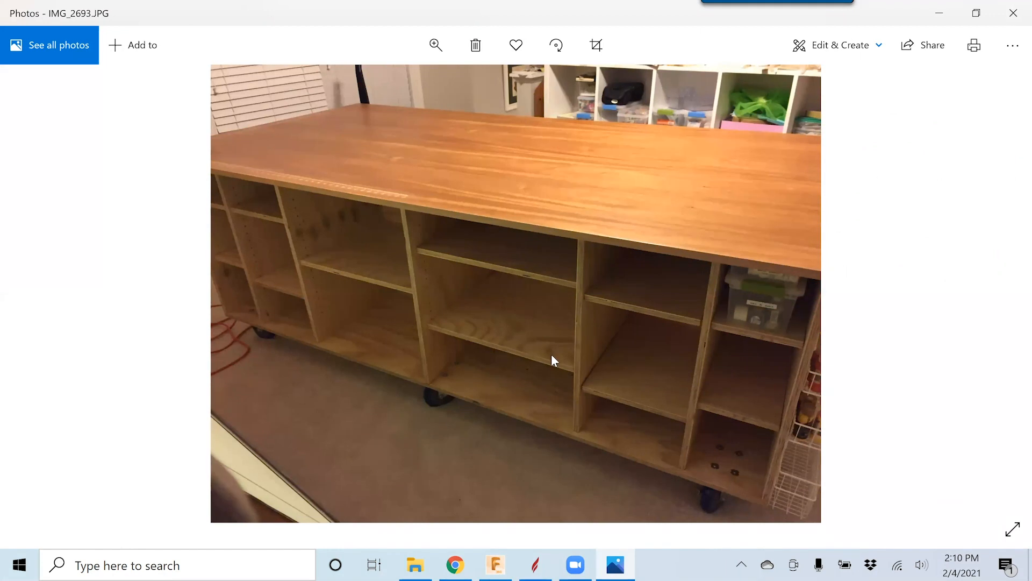
{"action": "left_click", "coordinate": [942, 12]}
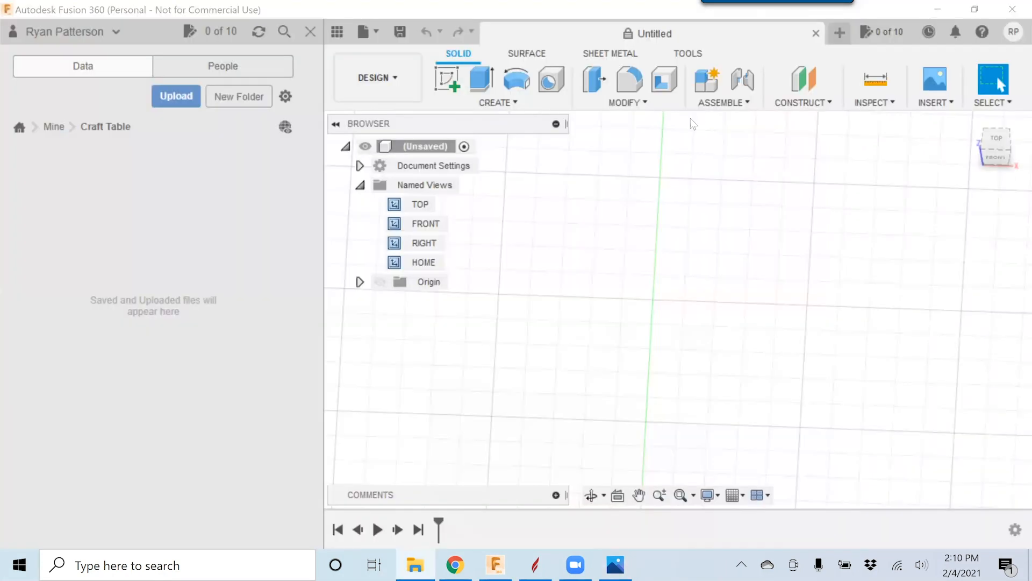
- Create an active internal standard component named Bottom under the root of the unsaved design
{"action": "right_click", "coordinate": [436, 147]}
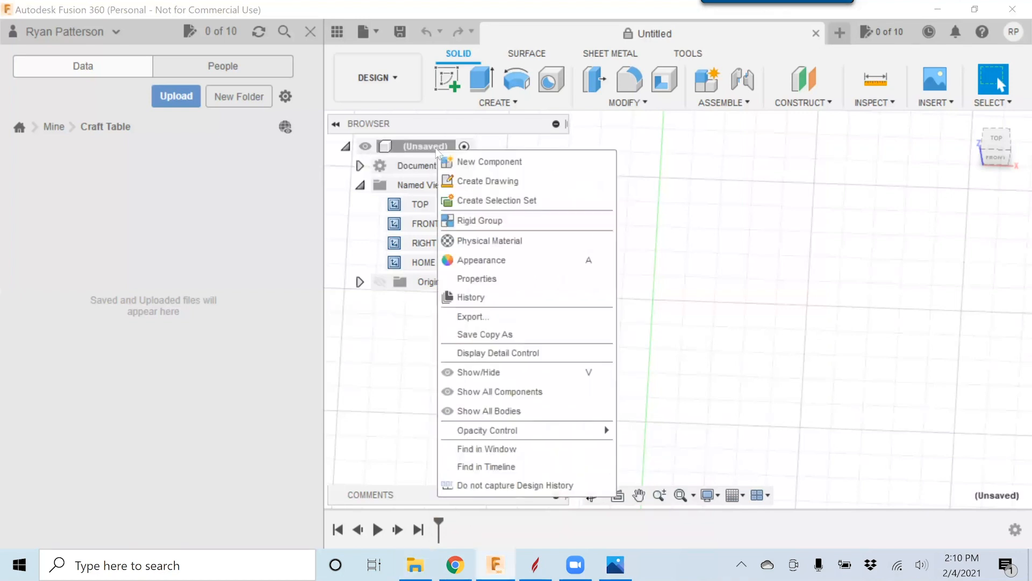
{"action": "left_click", "coordinate": [479, 161]}
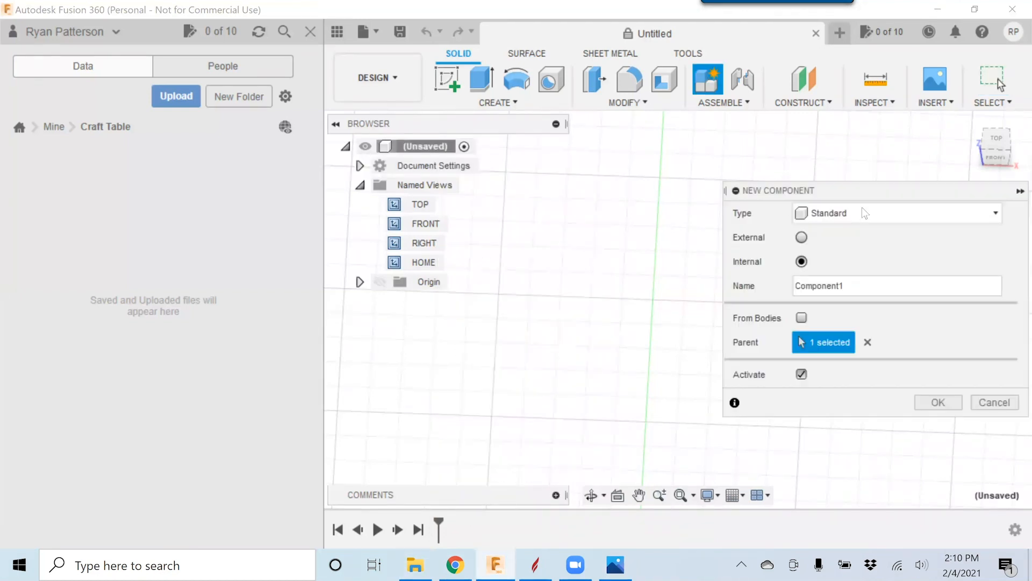
{"action": "left_click_drag", "start_coordinate": [863, 288], "coordinate": [794, 287]}
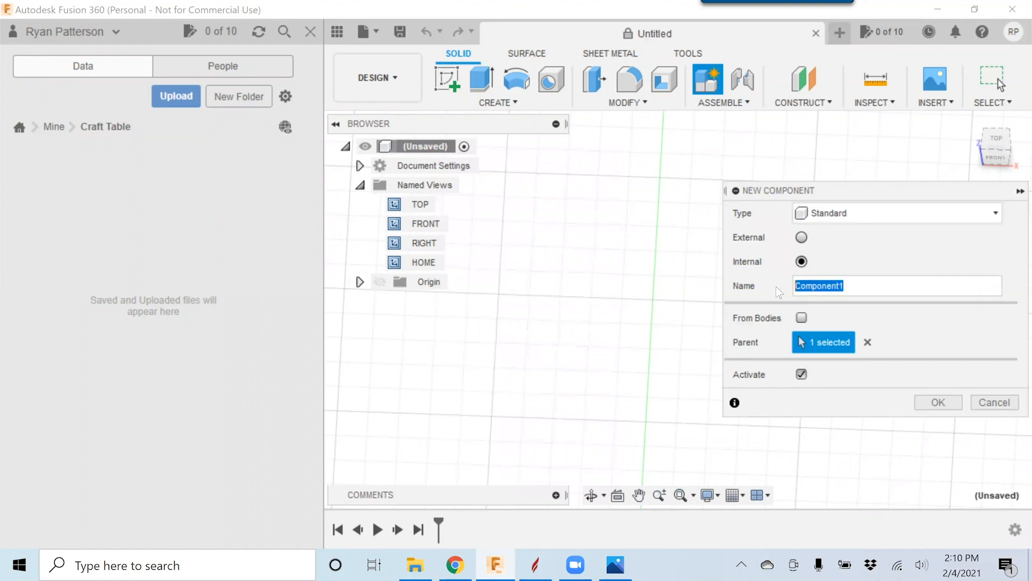
{"action": "type", "text": "Bottom"}
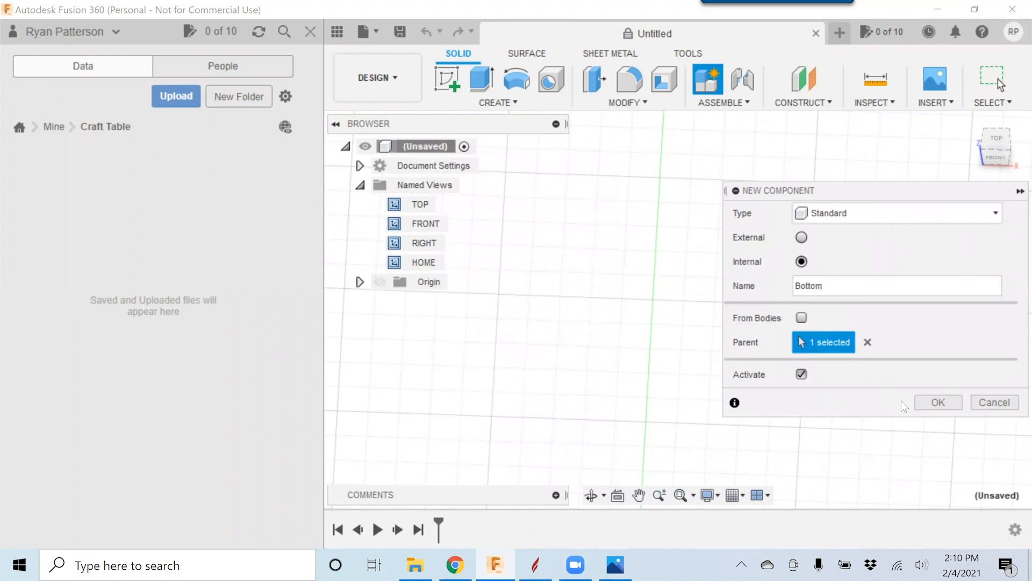
{"action": "left_click", "coordinate": [928, 409]}
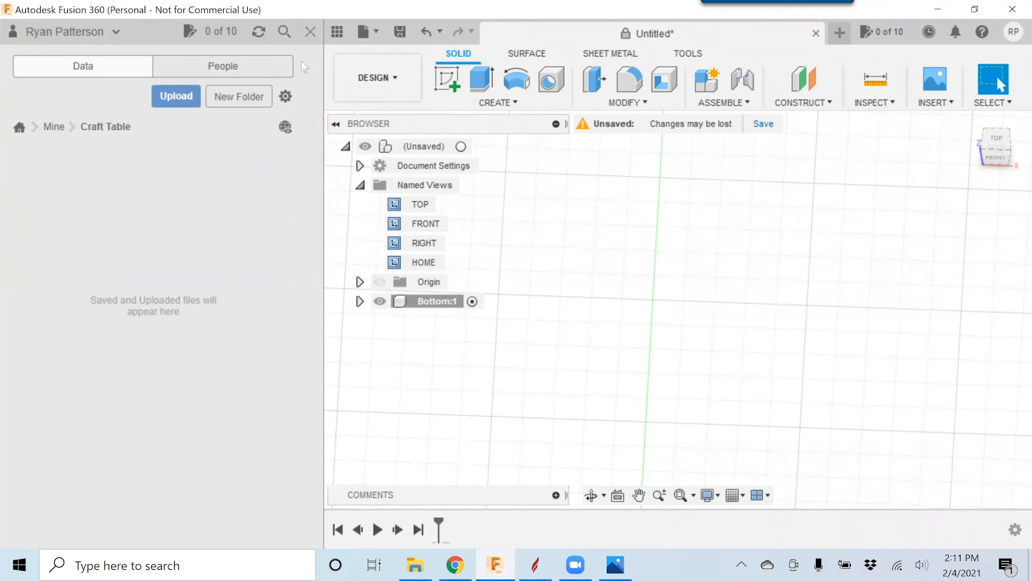
- Start a sketch in the Bottom component on the horizontal origin plane, viewed from the top
{"action": "left_click", "coordinate": [337, 33]}
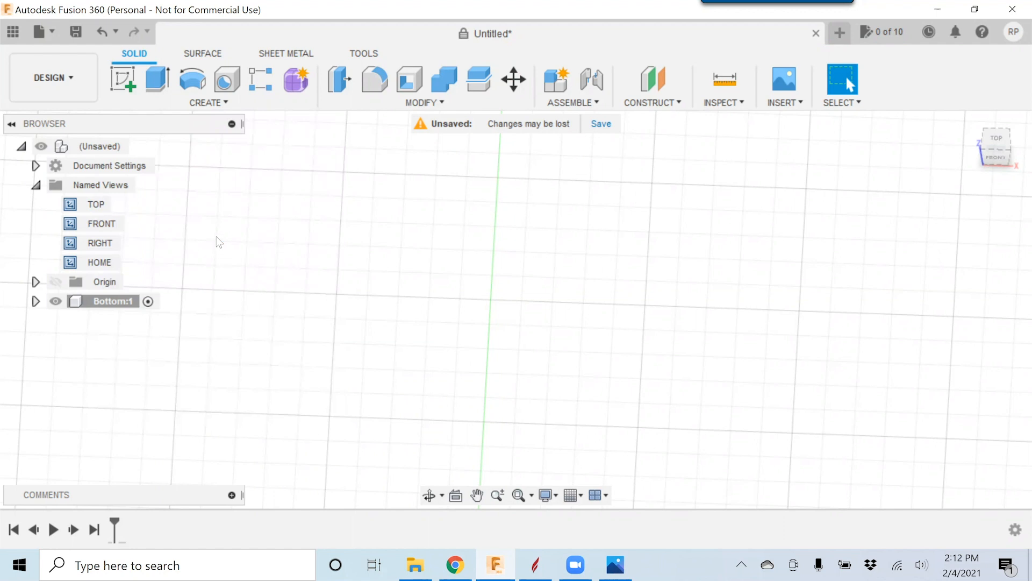
{"action": "left_click", "coordinate": [131, 90]}
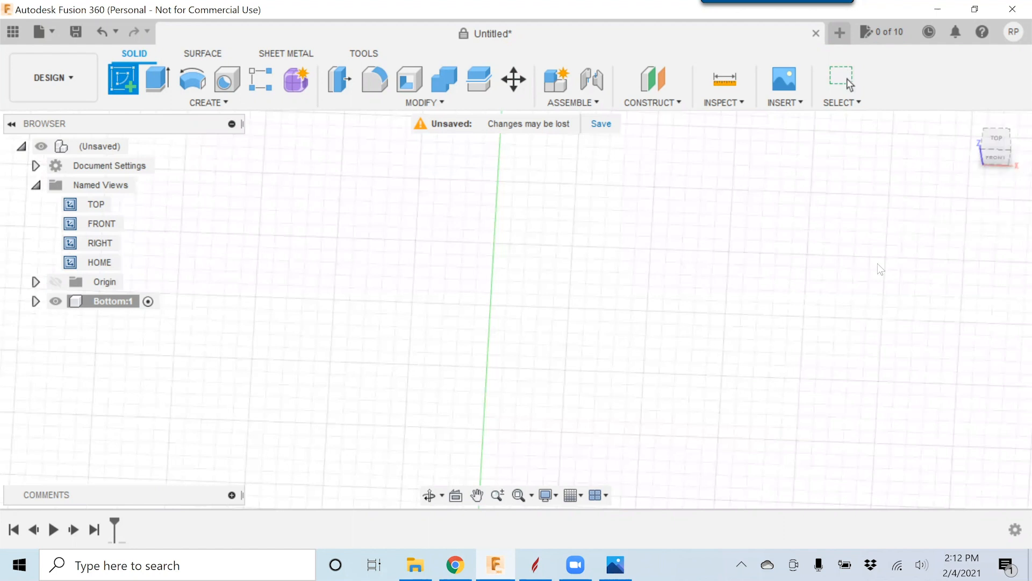
{"action": "left_click", "coordinate": [997, 142]}
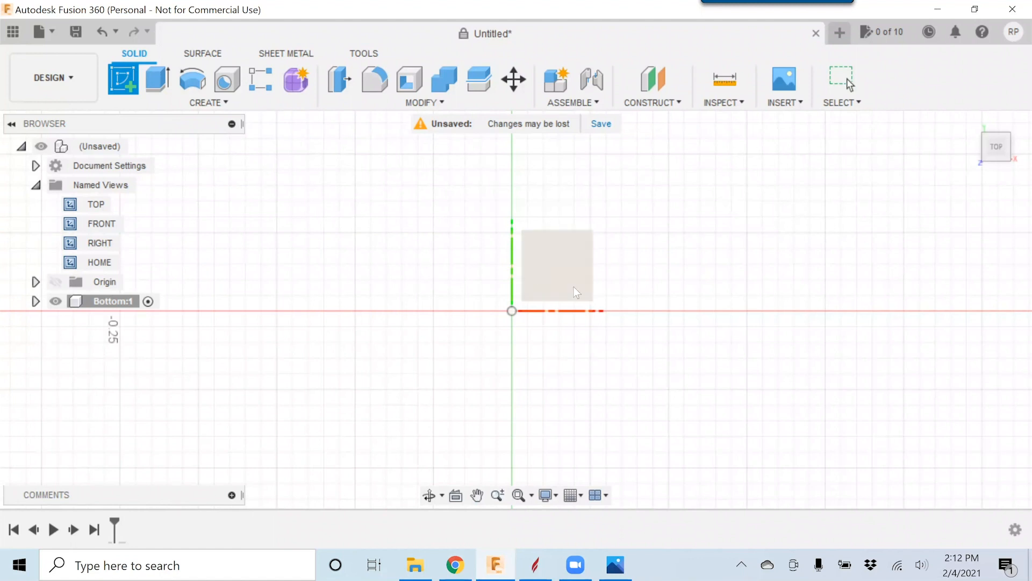
{"action": "left_click", "coordinate": [556, 251]}
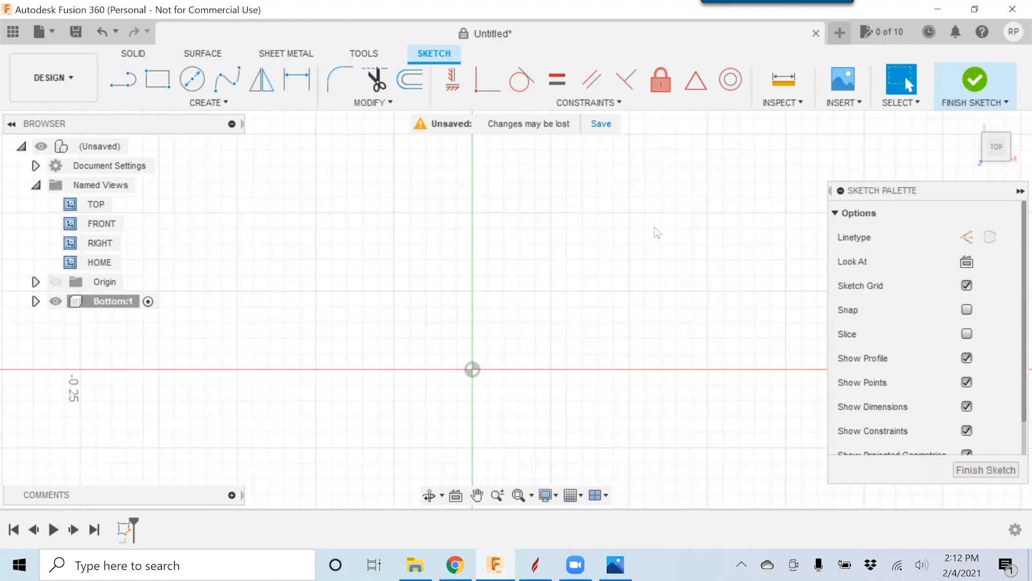
- Sketch a freehand two-point rectangle above and to the right of the origin and finish the sketch
{"action": "mouse_move", "coordinate": [656, 232]}
{"action": "middle_mouse_down"}
{"action": "mouse_move", "coordinate": [620, 224]}
{"action": "mouse_move", "coordinate": [464, 232]}
{"action": "middle_mouse_up"}
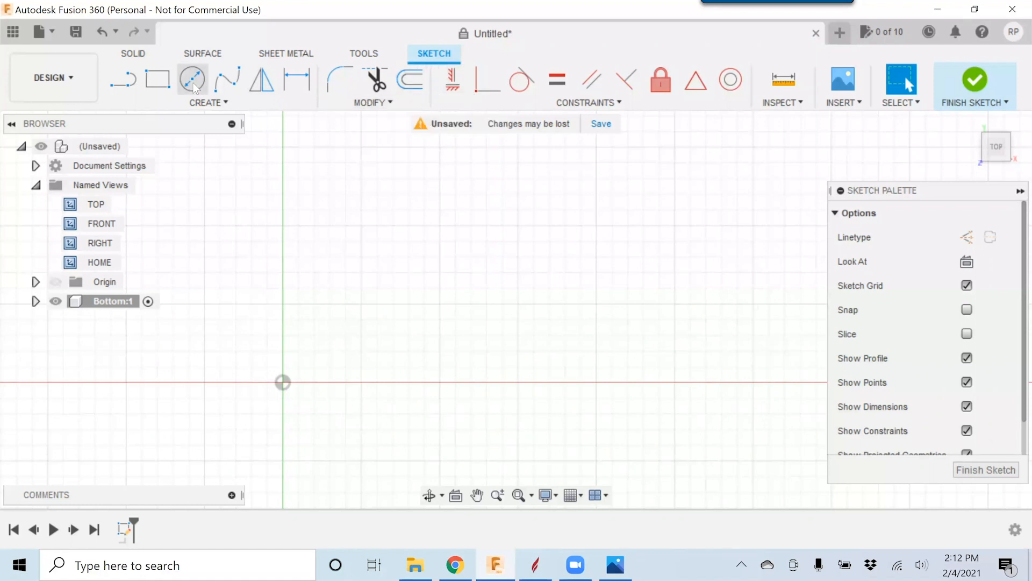
{"action": "left_click", "coordinate": [162, 82]}
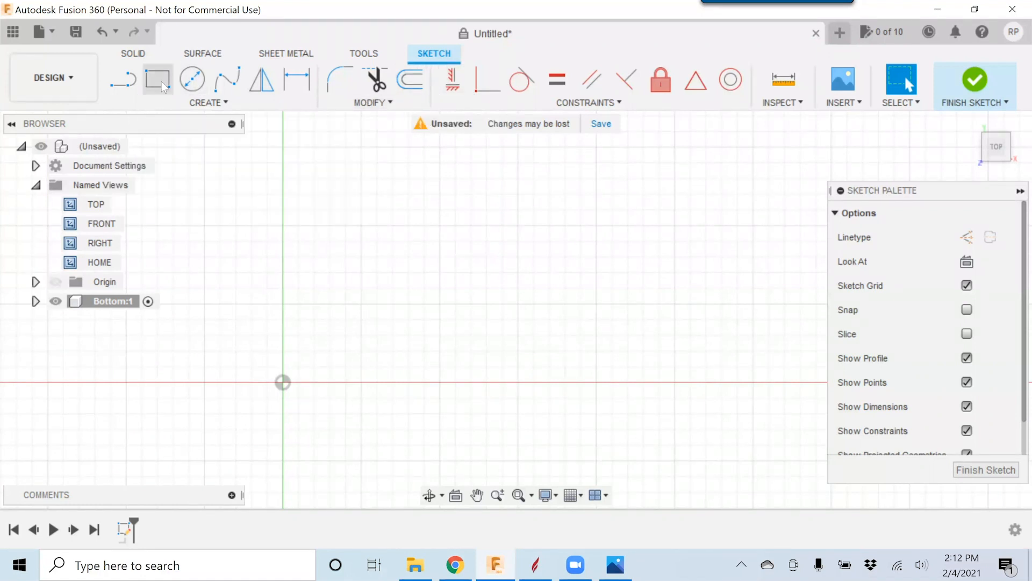
{"action": "left_click", "coordinate": [314, 340]}
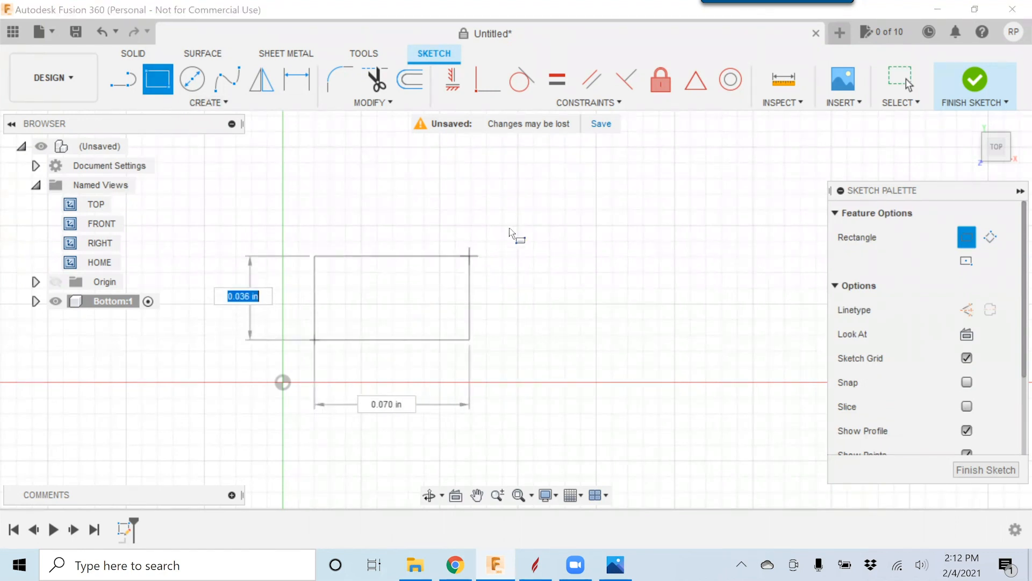
{"action": "left_click", "coordinate": [535, 214]}
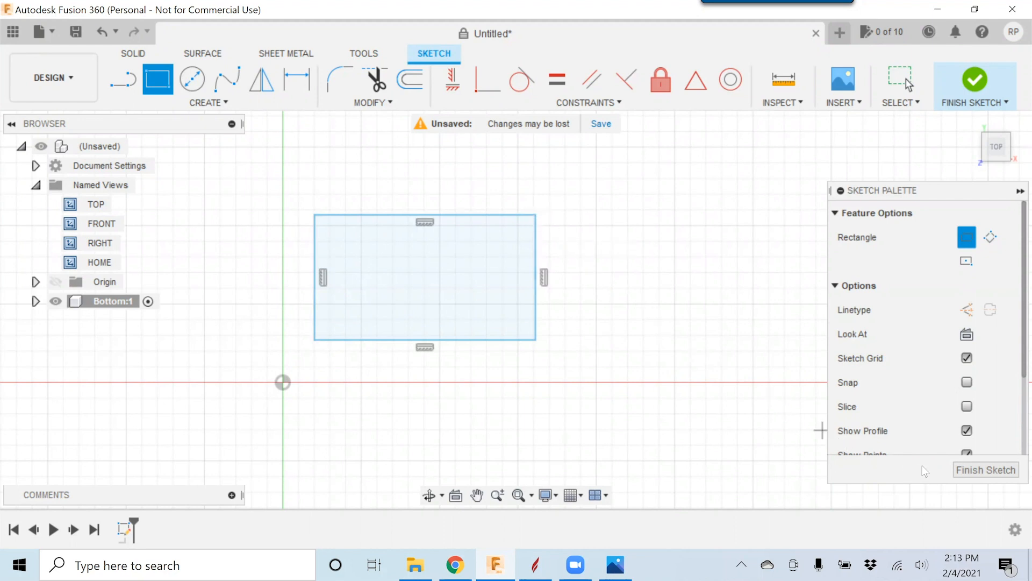
{"action": "left_click", "coordinate": [972, 471]}
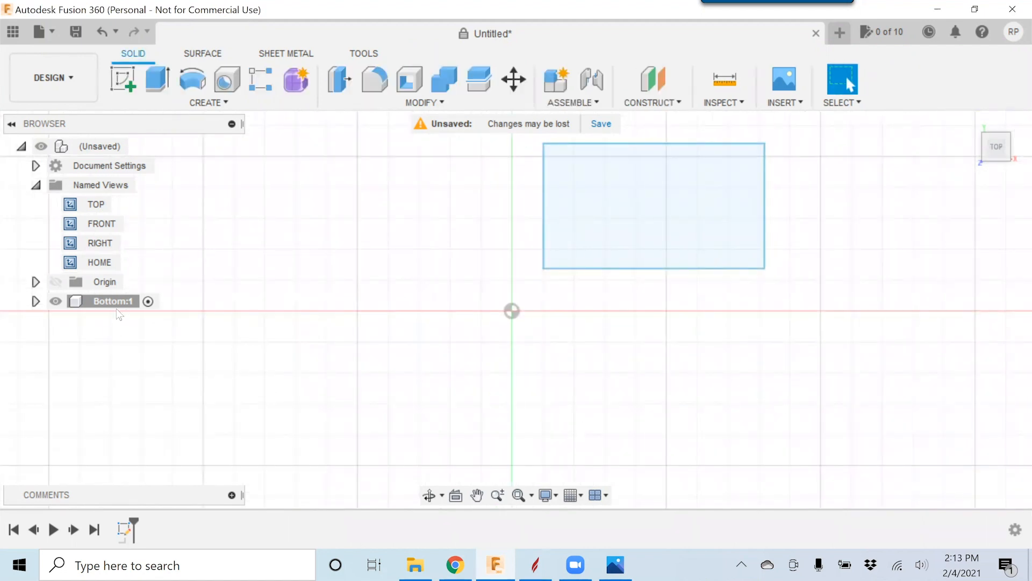
- Expand the Bottom component, hide its Sketches folder and show it again
{"action": "left_click", "coordinate": [35, 302]}
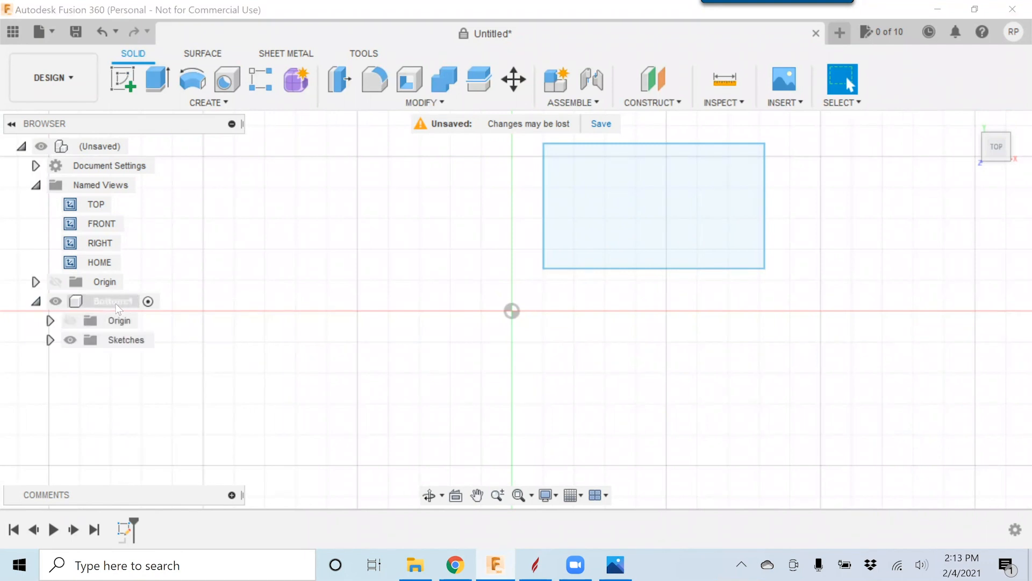
{"action": "left_click", "coordinate": [121, 344]}
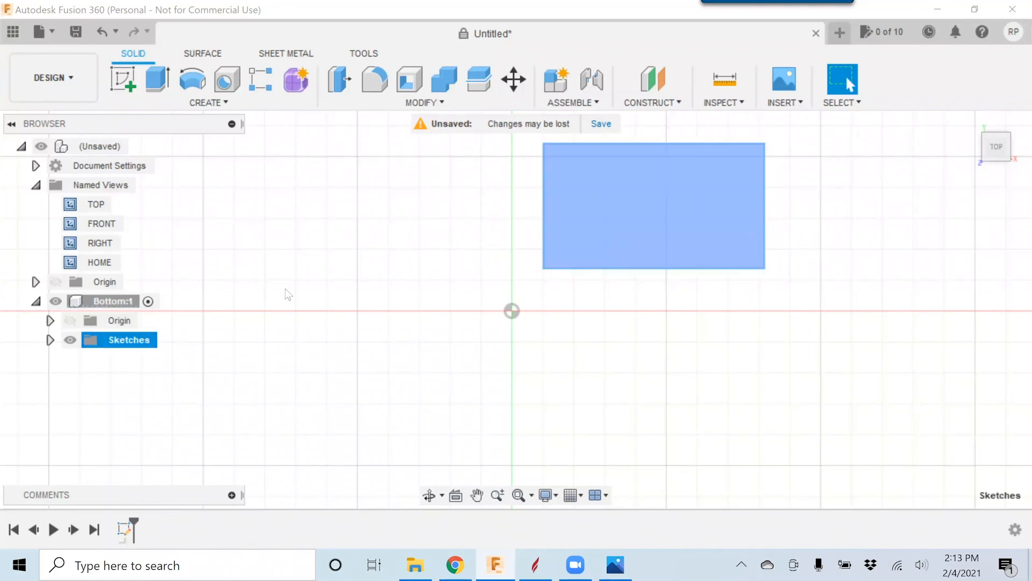
{"action": "left_click", "coordinate": [70, 340]}
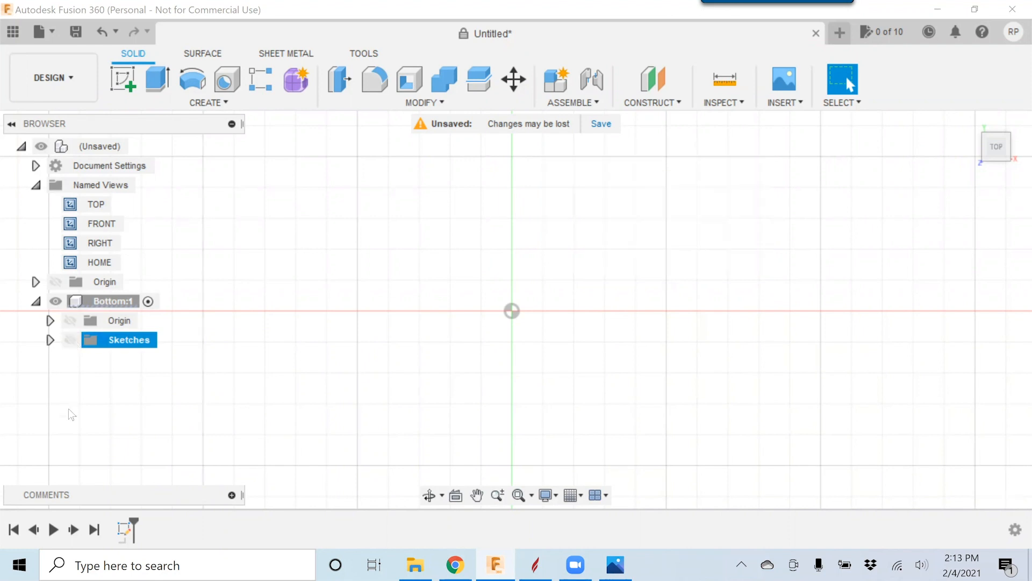
{"action": "left_click", "coordinate": [70, 339]}
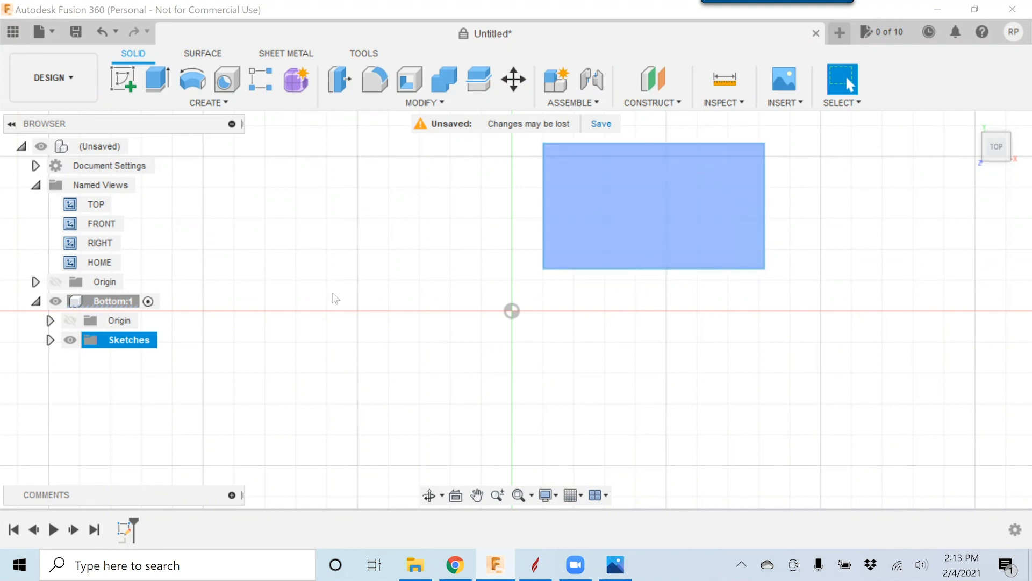
- Open Sketch1 of the Bottom component for editing and finish it without changing the rectangle
{"action": "right_click", "coordinate": [144, 346]}
{"action": "left_click", "coordinate": [129, 347]}
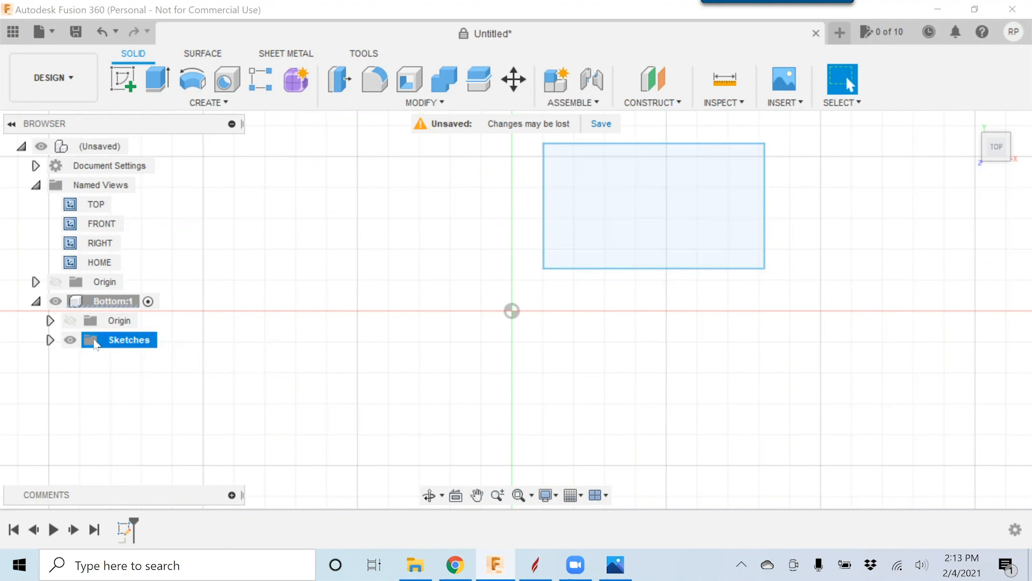
{"action": "left_click", "coordinate": [50, 340]}
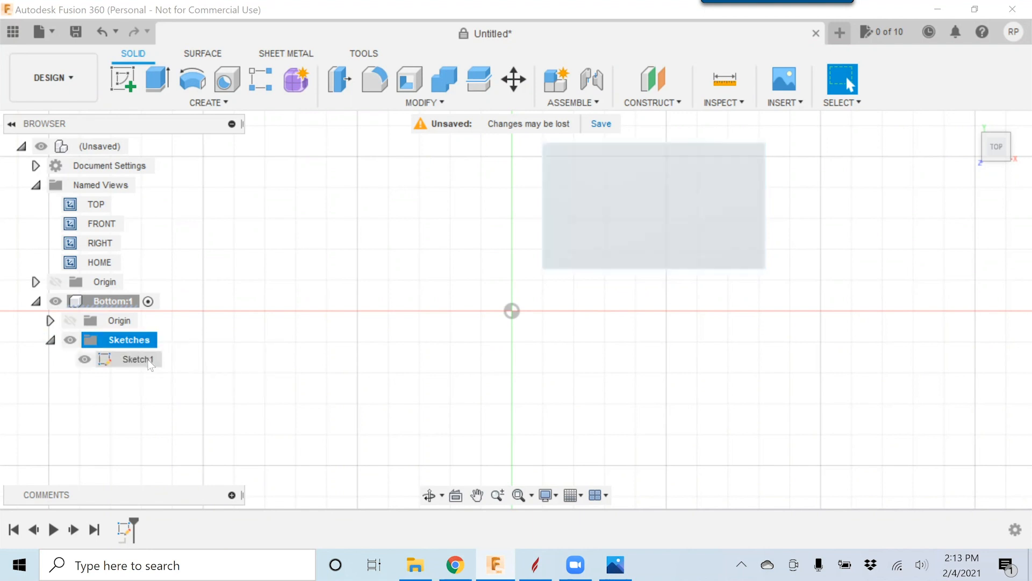
{"action": "left_click", "coordinate": [149, 362]}
{"action": "right_click", "coordinate": [151, 360]}
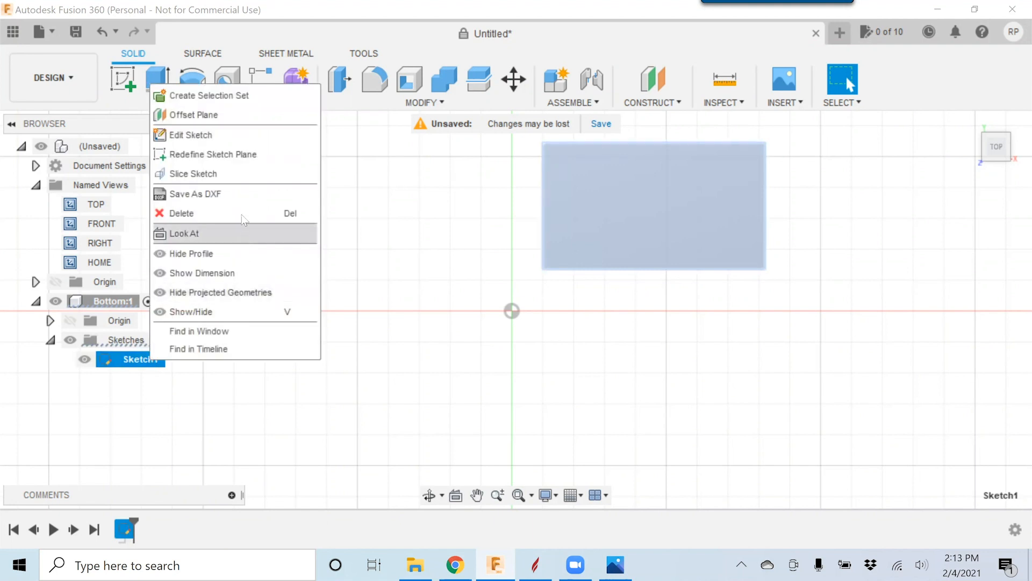
{"action": "left_click", "coordinate": [242, 135]}
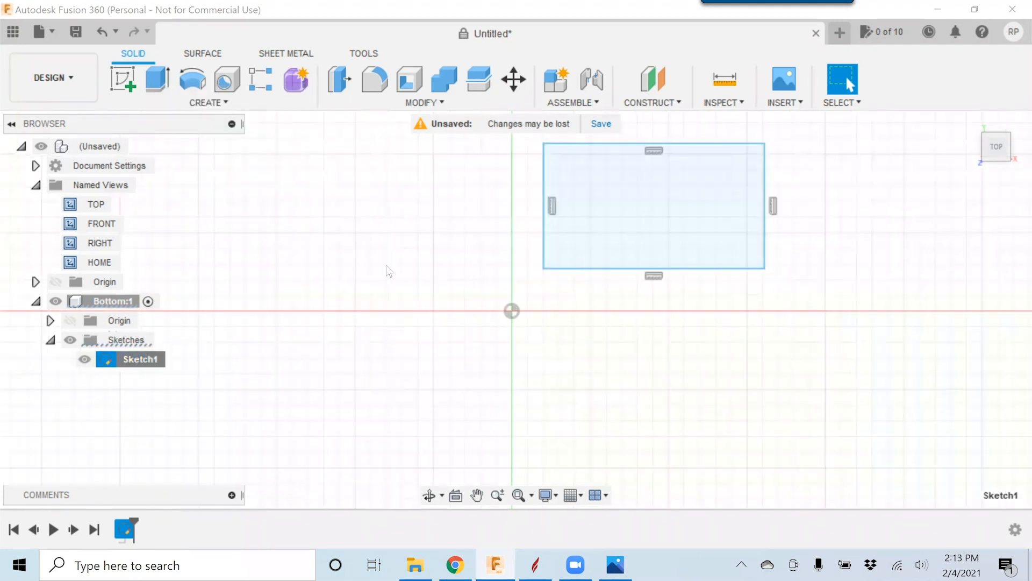
{"action": "left_click", "coordinate": [631, 185]}
{"action": "middle_click_drag", "start_coordinate": [526, 271], "coordinate": [452, 300]}
{"action": "left_click", "coordinate": [654, 245]}
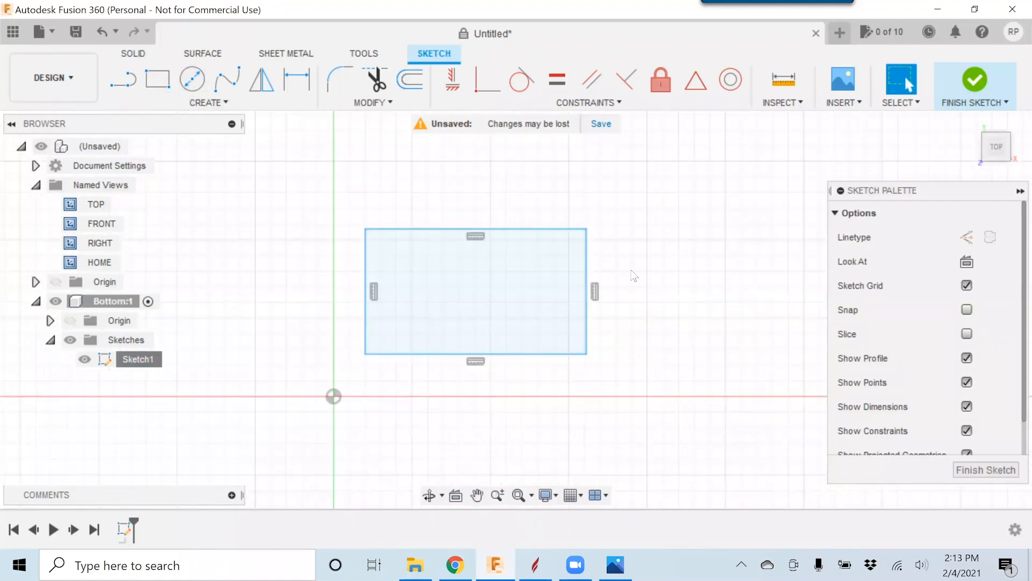
{"action": "left_click", "coordinate": [978, 470]}
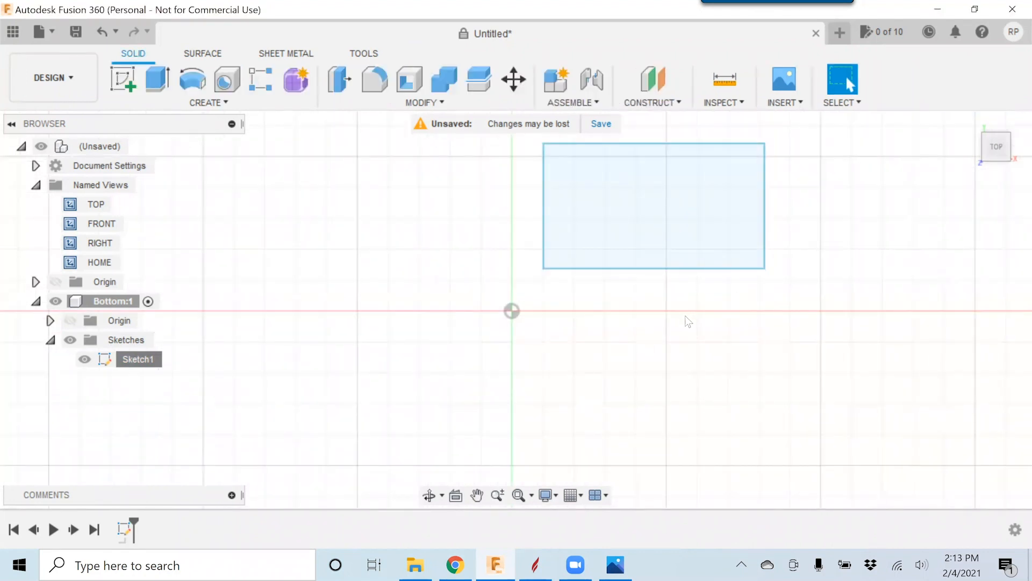
- Extrude the rectangle profile upward about 0.02 in as a new body in the Bottom component
{"action": "middle_click_drag", "start_coordinate": [685, 319], "coordinate": [682, 224], "text": "shift"}
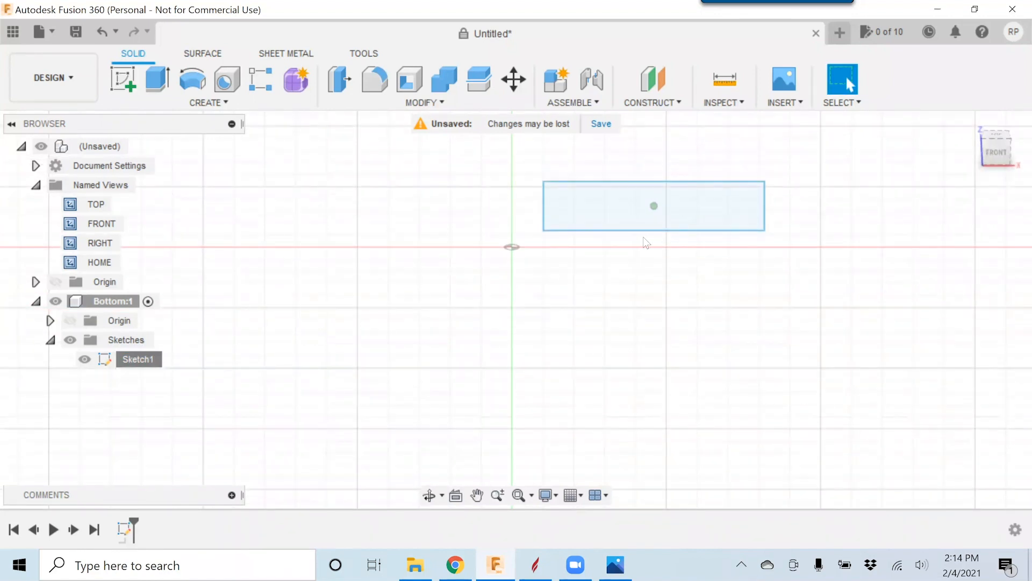
{"action": "left_click", "coordinate": [555, 212]}
{"action": "left_click", "coordinate": [556, 214]}
{"action": "left_click", "coordinate": [624, 209]}
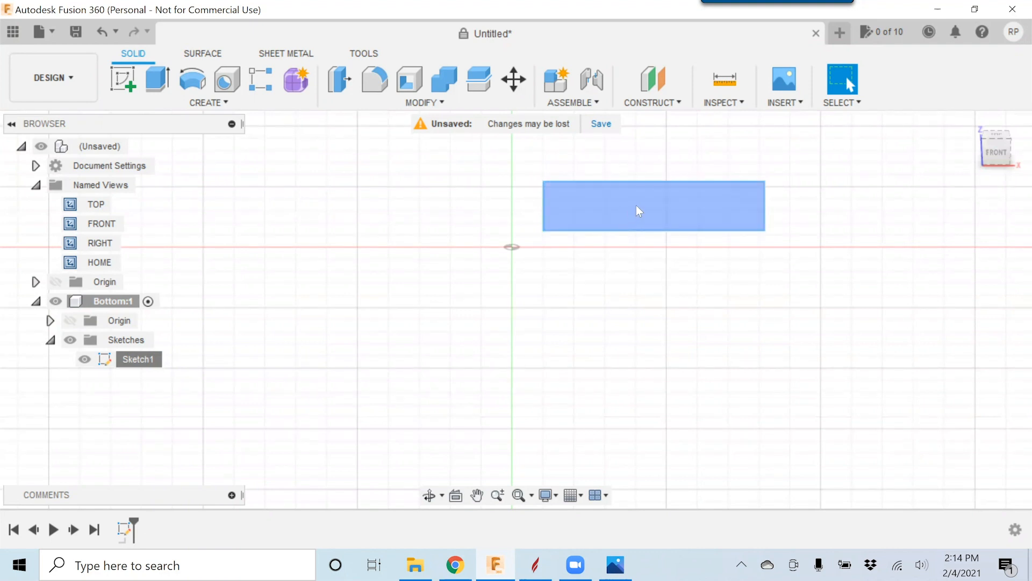
{"action": "left_click", "coordinate": [162, 81]}
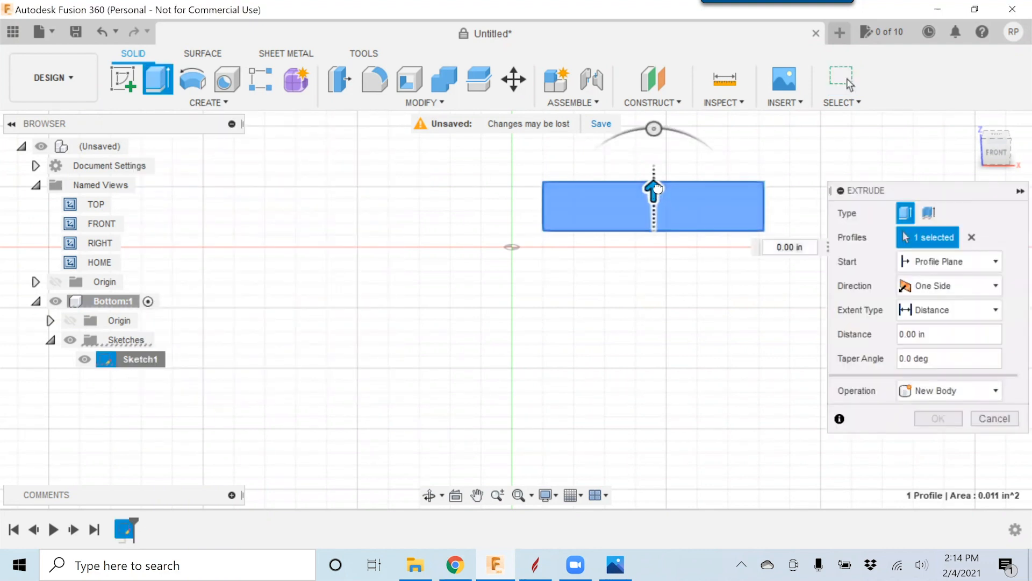
{"action": "left_click_drag", "start_coordinate": [653, 193], "coordinate": [659, 161]}
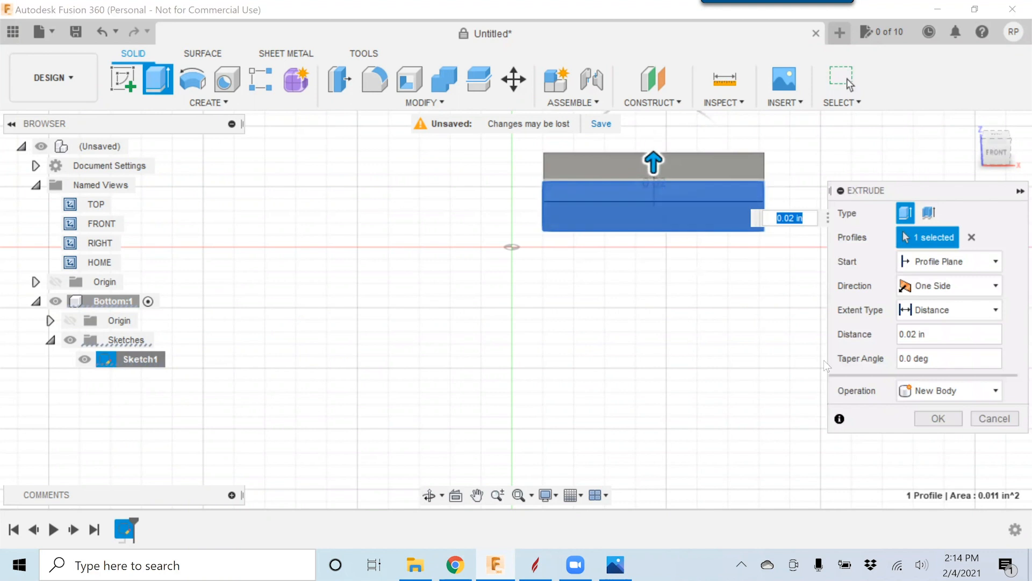
{"action": "left_click", "coordinate": [938, 418]}
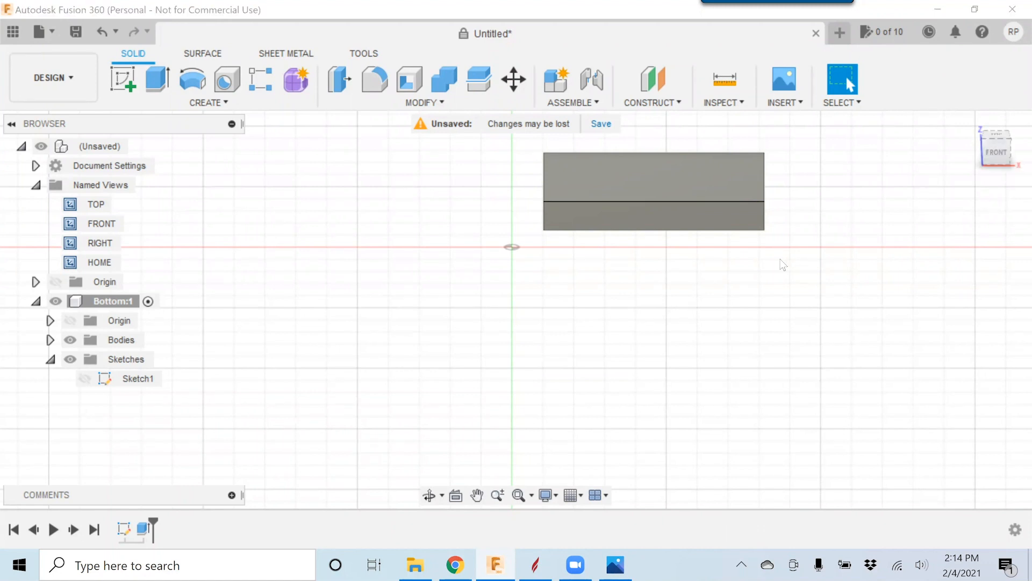
{"action": "mouse_move", "coordinate": [698, 323]}
{"action": "middle_mouse_down"}
{"action": "mouse_move", "coordinate": [692, 329]}
{"action": "mouse_move", "coordinate": [688, 313]}
{"action": "mouse_move", "coordinate": [657, 378]}
{"action": "mouse_move", "coordinate": [551, 352]}
{"action": "mouse_move", "coordinate": [663, 334]}
{"action": "mouse_move", "coordinate": [666, 256]}
{"action": "mouse_move", "coordinate": [793, 292]}
{"action": "mouse_move", "coordinate": [717, 305]}
{"action": "mouse_move", "coordinate": [704, 327]}
{"action": "middle_mouse_up"}
{"action": "key", "text": "Escape"}
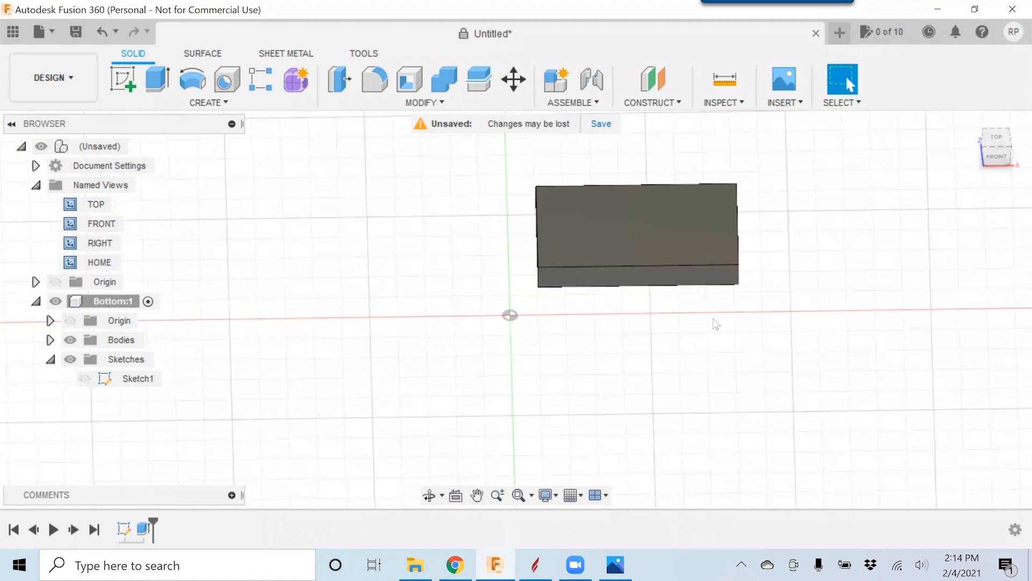
- Go back through the project photos to IMG_2612.JPG, examine the bottom panel up close, and return to Fusion 360
{"action": "left_click", "coordinate": [616, 565]}
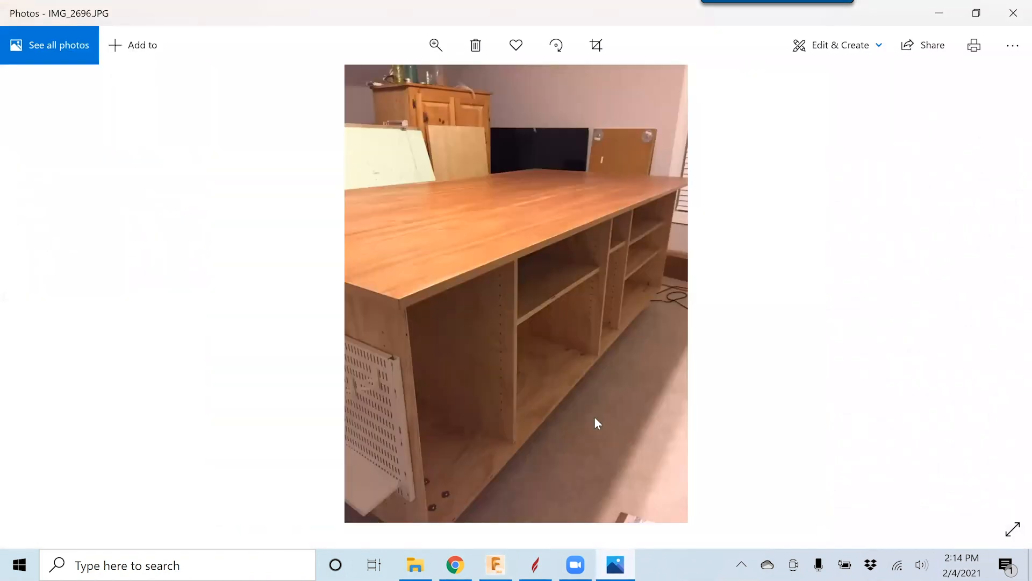
{"action": "key", "text": "Left"}
{"action": "key", "text": "Left"}
{"action": "key", "text": "Left"}
{"action": "key", "text": "Left"}
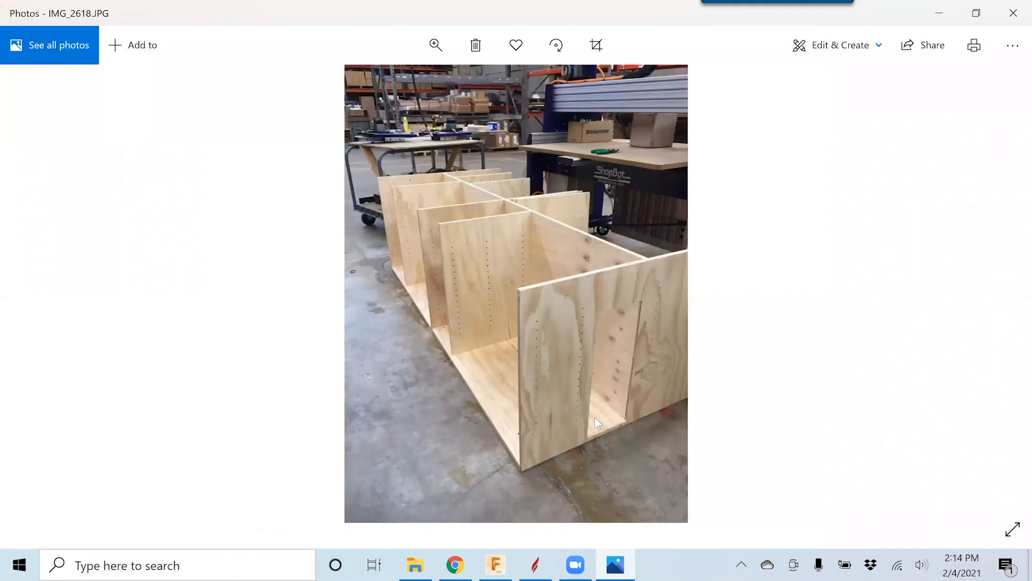
{"action": "key", "text": "Left"}
{"action": "key", "text": "Left"}
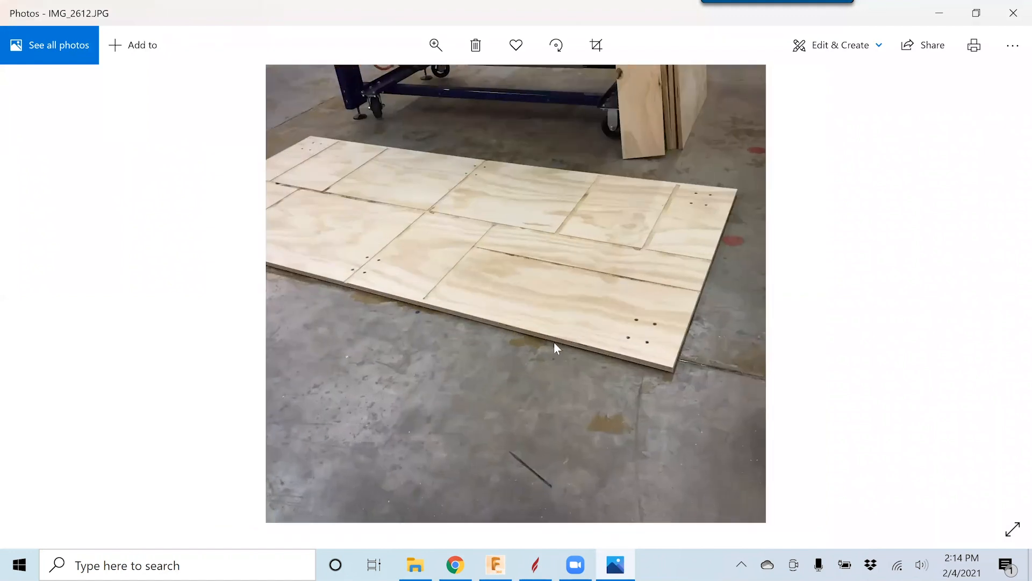
{"action": "scroll", "coordinate": [554, 327], "scroll_direction": "up", "scroll_amount": 1}
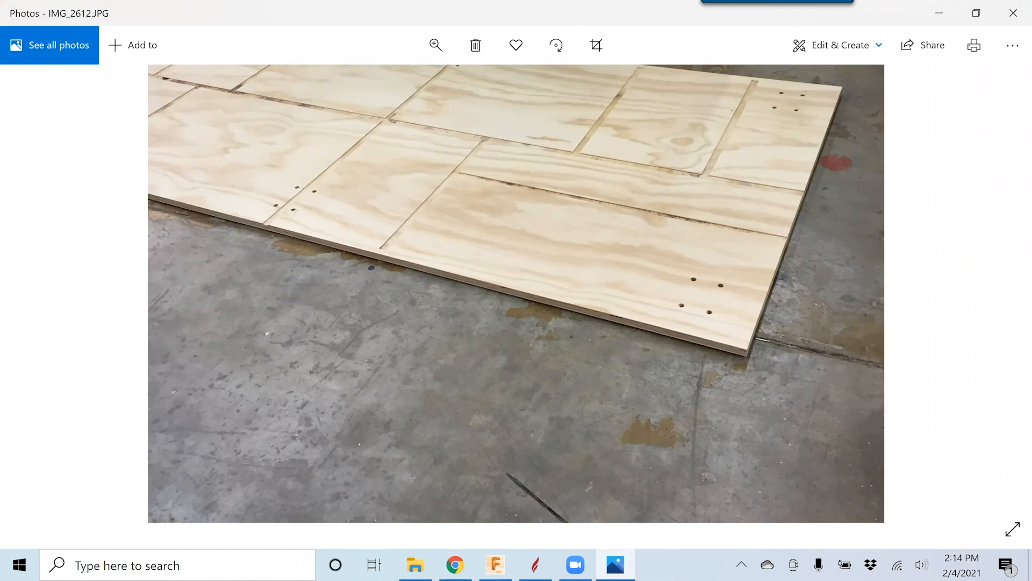
{"action": "left_click", "coordinate": [495, 564]}
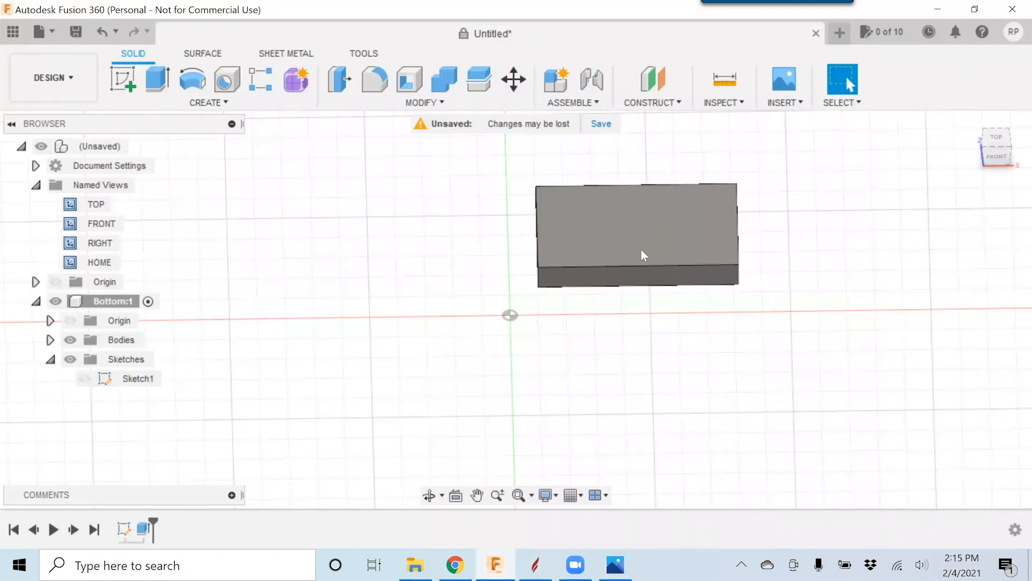
- Reopen Sketch1 of the Bottom component for editing with the whole rectangle in view
{"action": "right_click", "coordinate": [141, 376]}
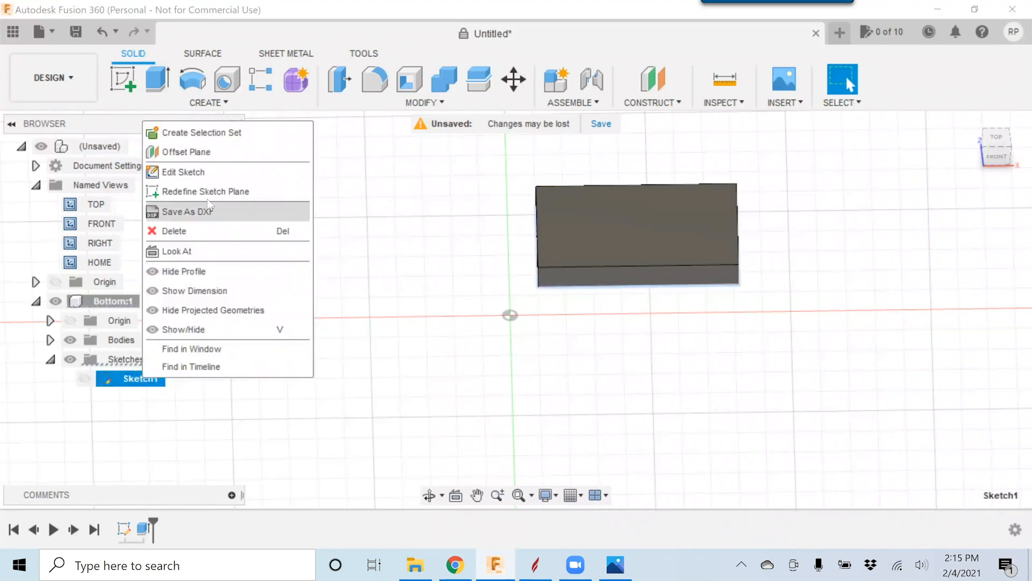
{"action": "left_click", "coordinate": [211, 173]}
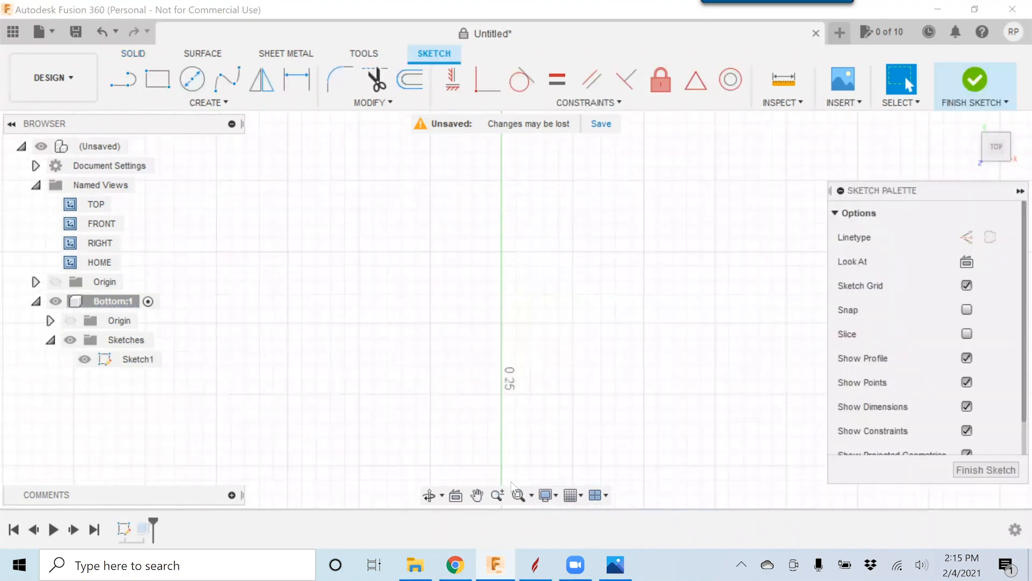
{"action": "left_click", "coordinate": [518, 494]}
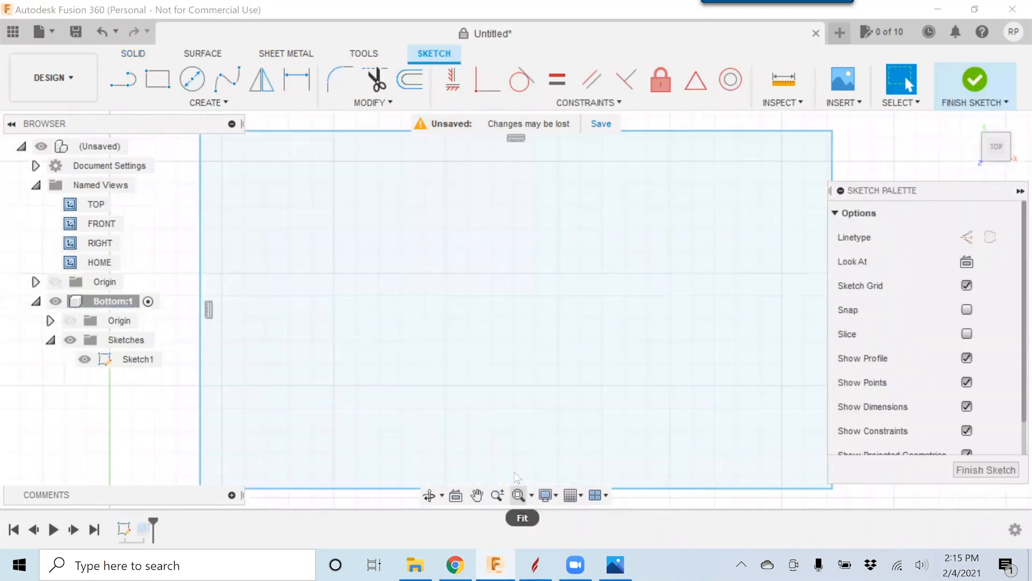
{"action": "scroll", "coordinate": [513, 388], "scroll_direction": "down", "scroll_amount": 5}
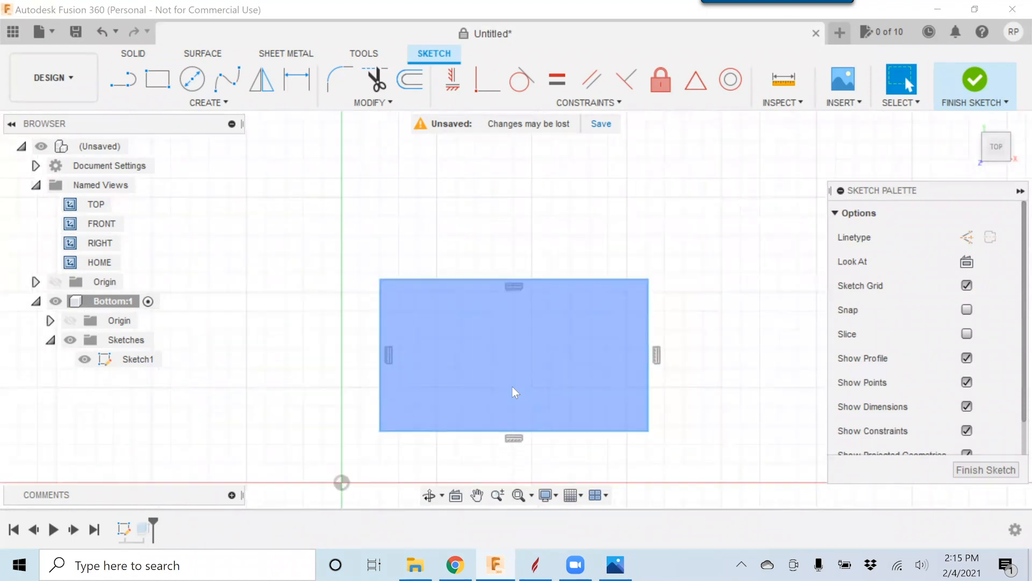
{"action": "scroll", "coordinate": [512, 386], "scroll_direction": "down", "scroll_amount": 1}
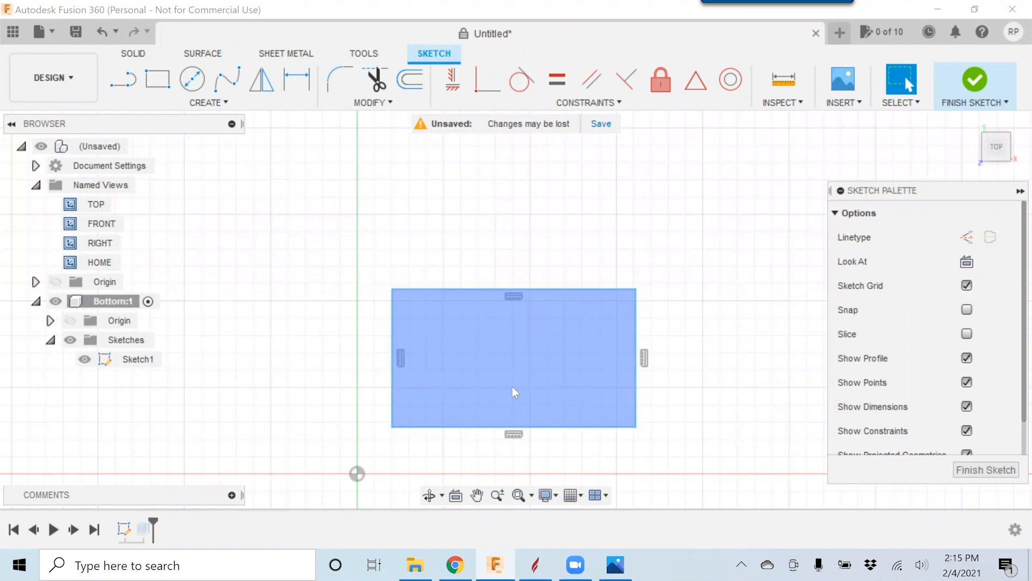
- Dimension the upper horizontal edge of the rectangle in Sketch1 to 80 in
{"action": "left_click", "coordinate": [299, 84]}
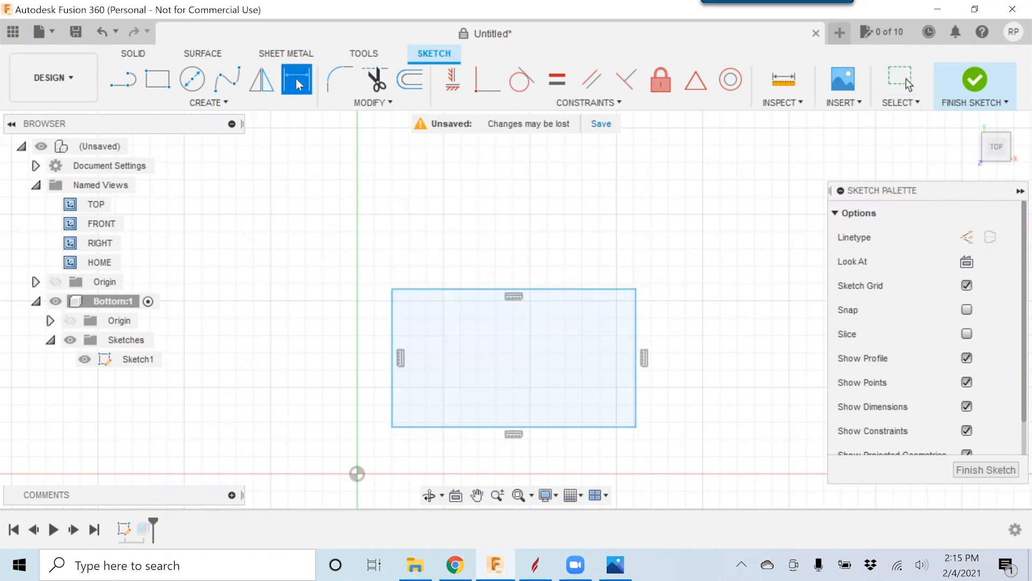
{"action": "left_click", "coordinate": [440, 289]}
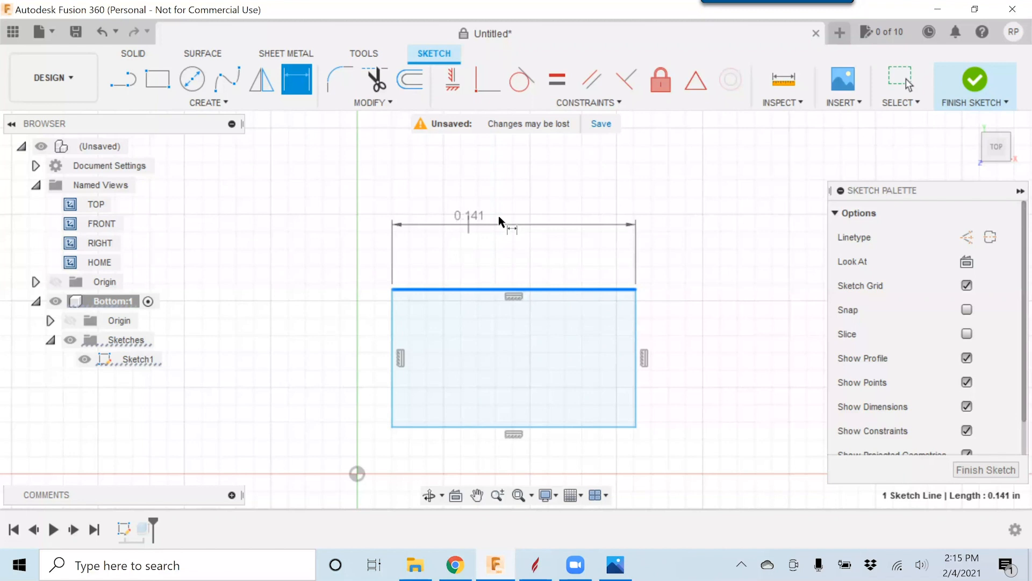
{"action": "left_click", "coordinate": [498, 215]}
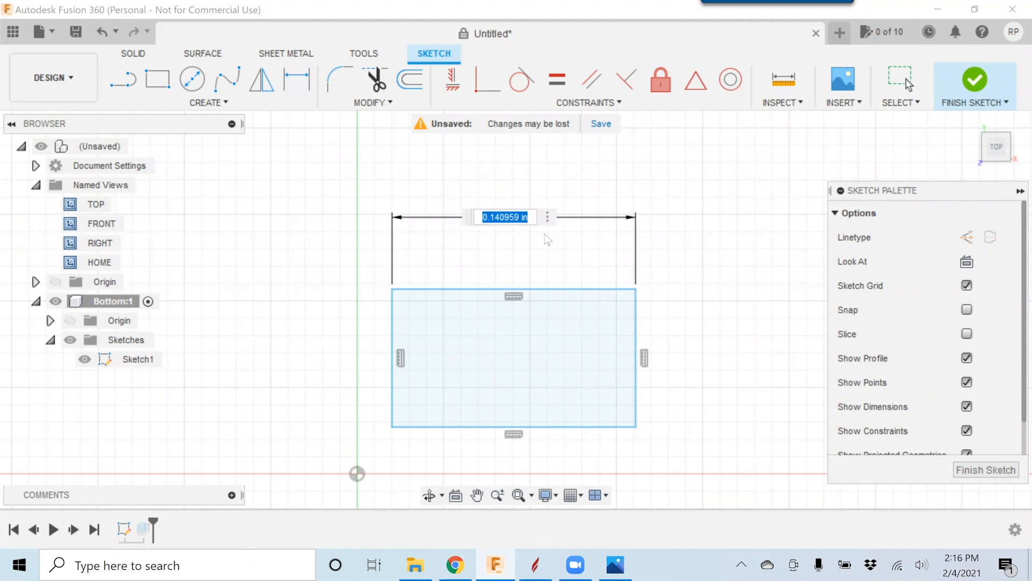
{"action": "type", "text": "80"}
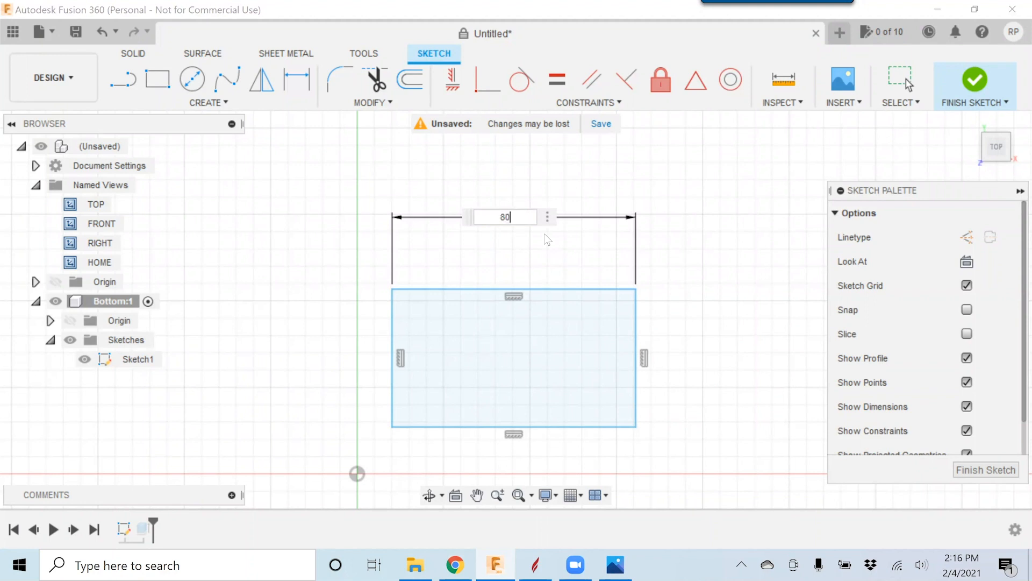
{"action": "key", "text": "Return"}
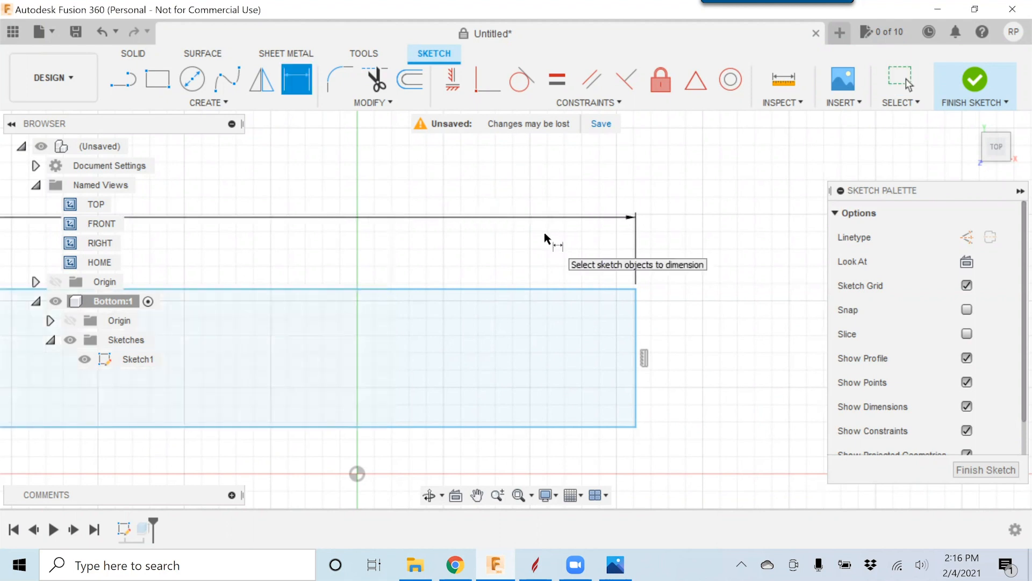
- Dimension the rectangle's vertical edge nearest the origin to 40 in and fit the whole sketch in view
{"action": "scroll", "coordinate": [518, 282], "scroll_direction": "down", "scroll_amount": 8}
{"action": "scroll", "coordinate": [508, 314], "scroll_direction": "down", "scroll_amount": 4}
{"action": "scroll", "coordinate": [398, 381], "scroll_direction": "down", "scroll_amount": 2}
{"action": "mouse_move", "coordinate": [393, 375]}
{"action": "middle_mouse_down"}
{"action": "mouse_move", "coordinate": [567, 353]}
{"action": "mouse_move", "coordinate": [554, 343]}
{"action": "middle_mouse_up"}
{"action": "scroll", "coordinate": [651, 307], "scroll_direction": "up", "scroll_amount": 2}
{"action": "scroll", "coordinate": [645, 307], "scroll_direction": "up", "scroll_amount": 5}
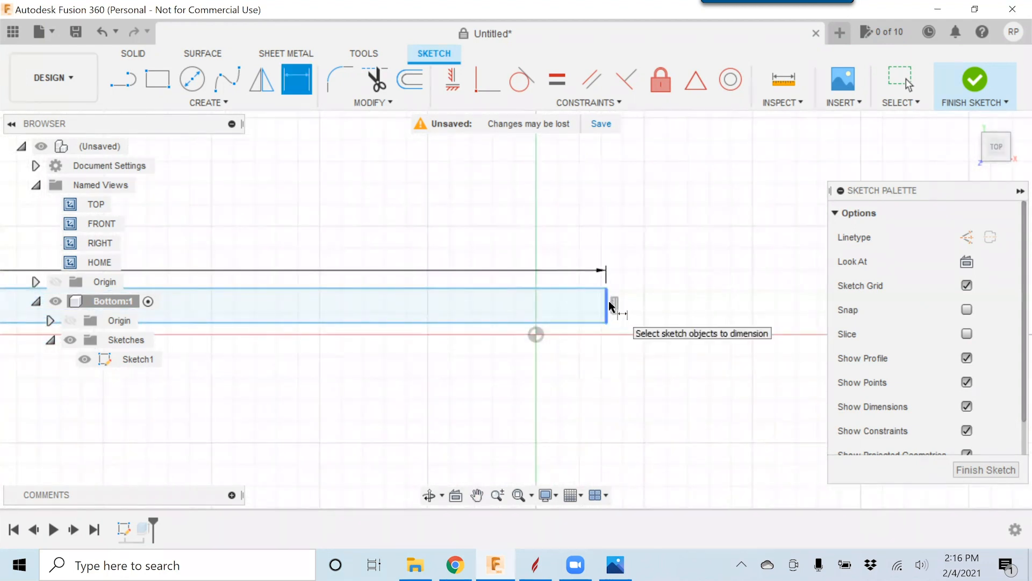
{"action": "left_click", "coordinate": [610, 306]}
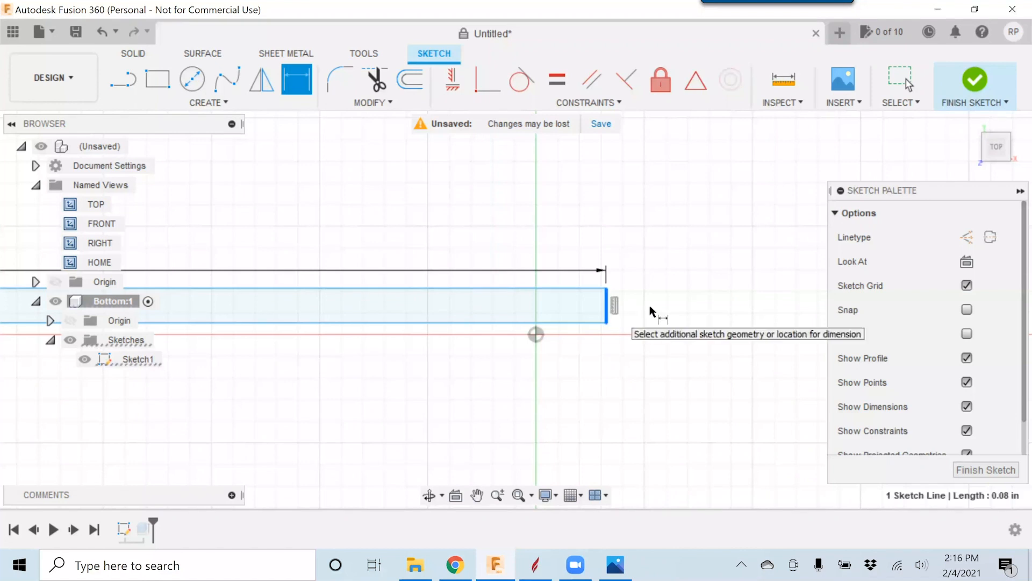
{"action": "left_click", "coordinate": [696, 305]}
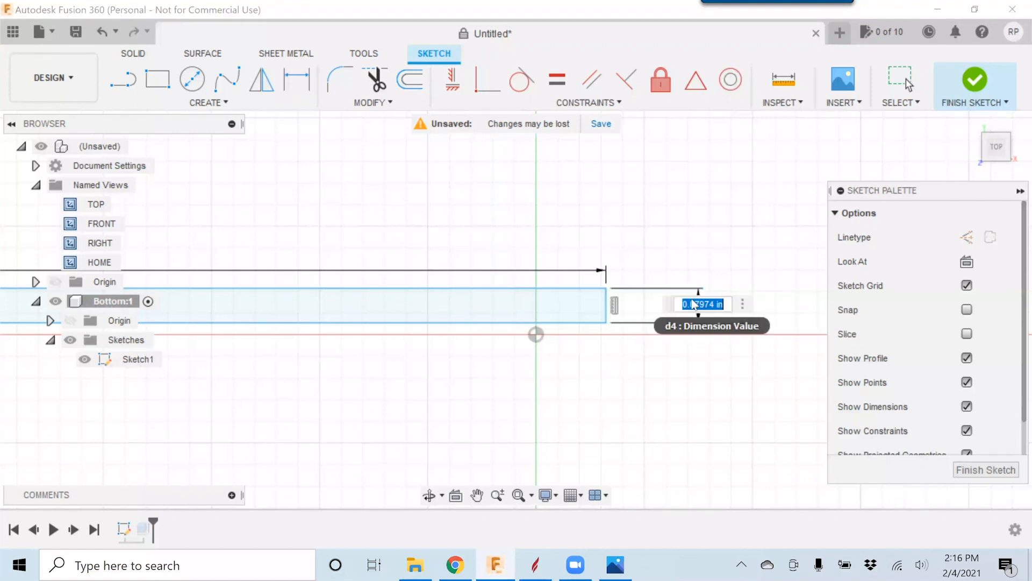
{"action": "key", "text": "Return"}
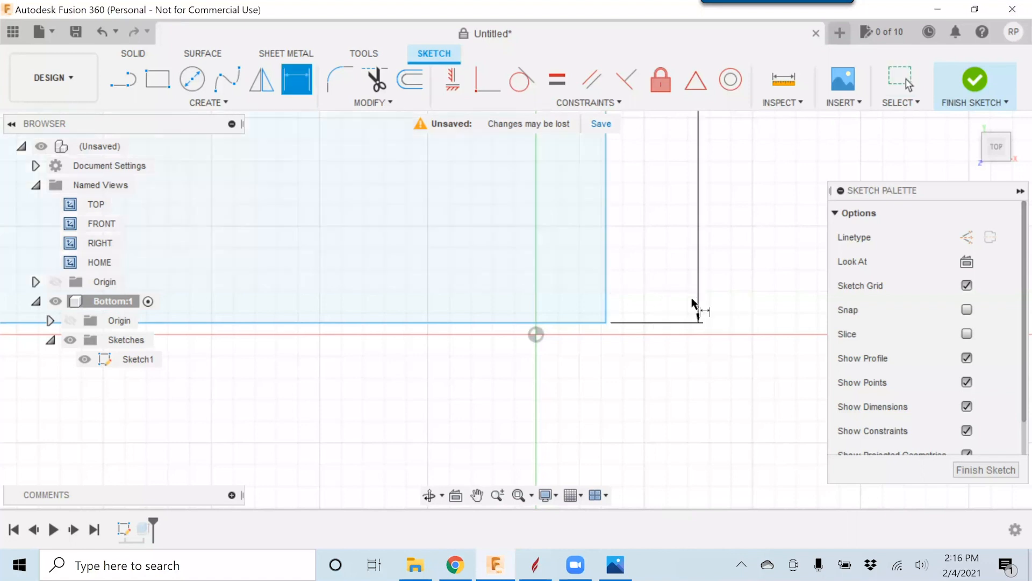
{"action": "scroll", "coordinate": [658, 340], "scroll_direction": "down", "scroll_amount": 3}
{"action": "scroll", "coordinate": [654, 350], "scroll_direction": "down", "scroll_amount": 5}
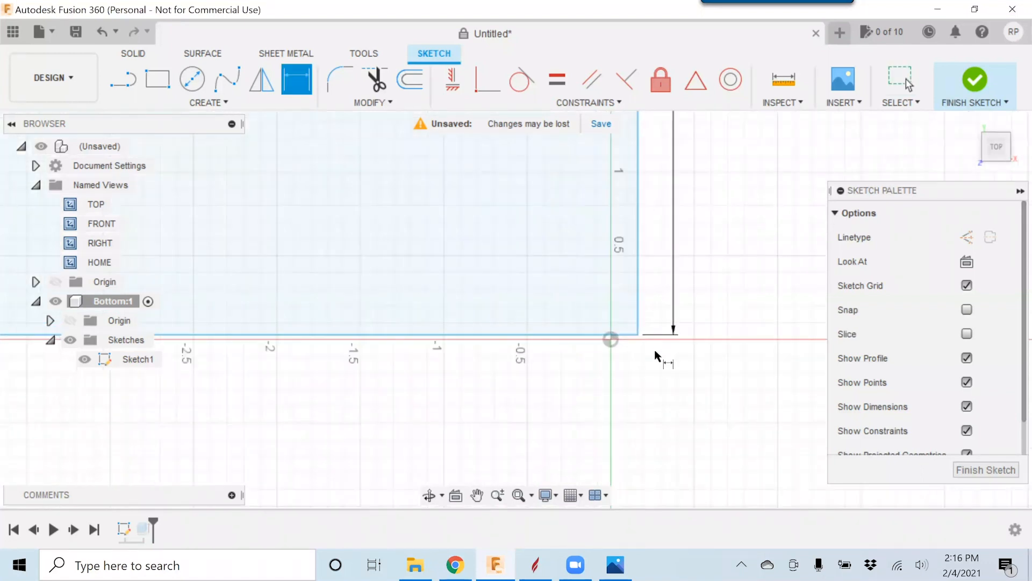
{"action": "left_click", "coordinate": [519, 491]}
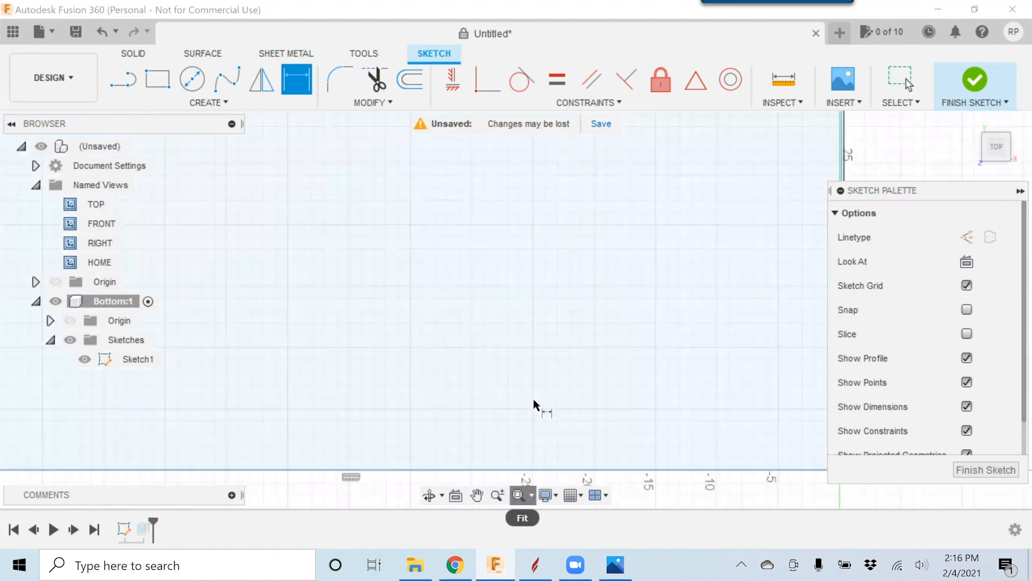
{"action": "middle_click_drag", "start_coordinate": [544, 333], "coordinate": [535, 320]}
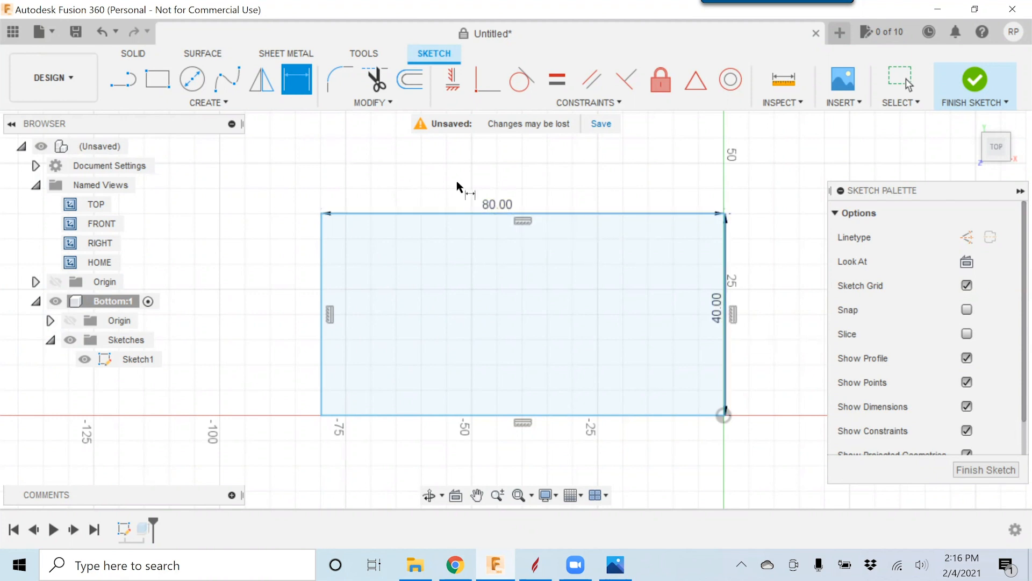
- Set the rectangle's horizontal dimension to 48 in
{"action": "double_click", "coordinate": [495, 207]}
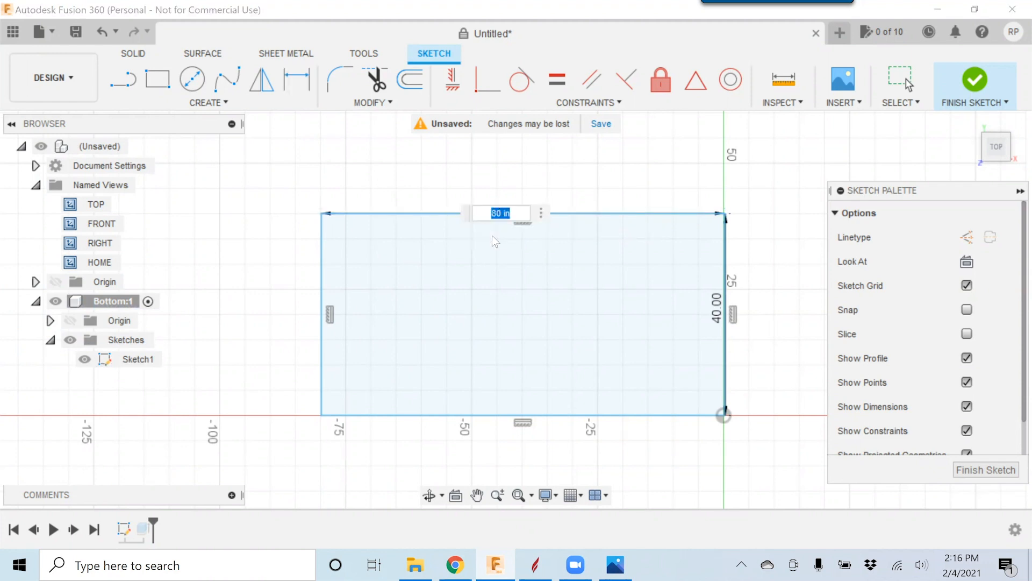
{"action": "type", "text": "48"}
{"action": "key", "text": "Return"}
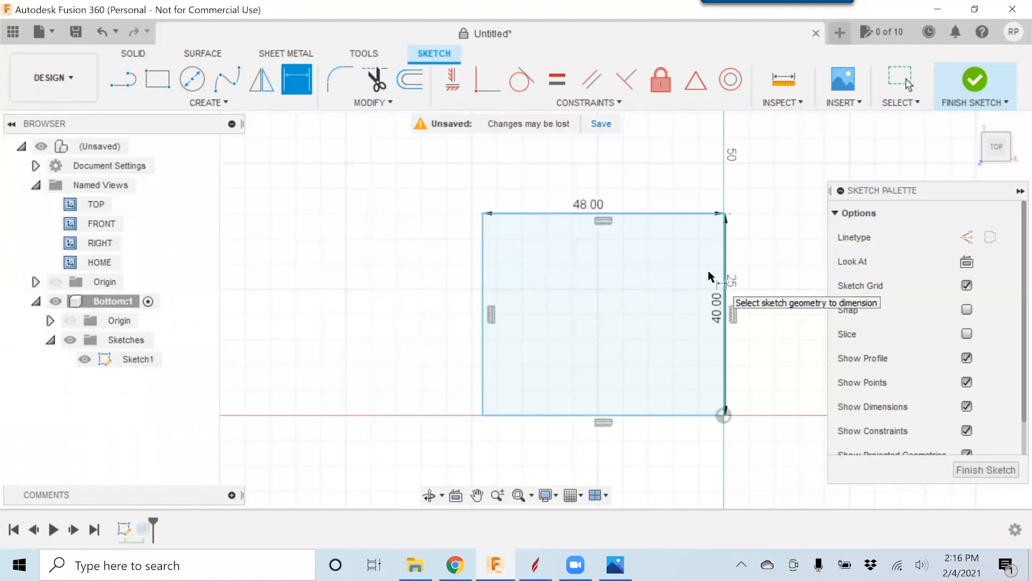
- Set the rectangle's horizontal dimension to 60 in and finish the sketch
{"action": "double_click", "coordinate": [595, 206]}
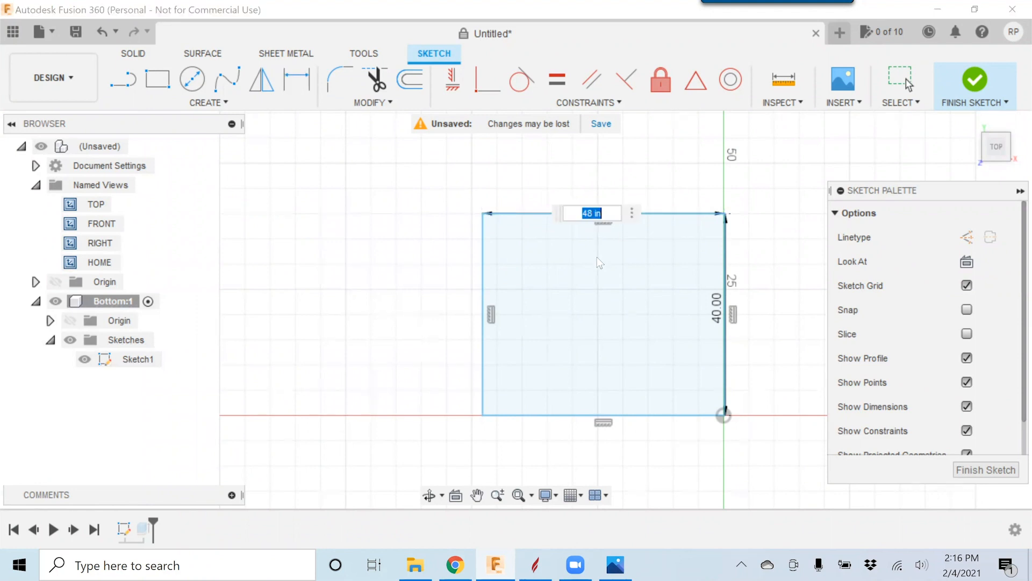
{"action": "type", "text": "60"}
{"action": "key", "text": "Return"}
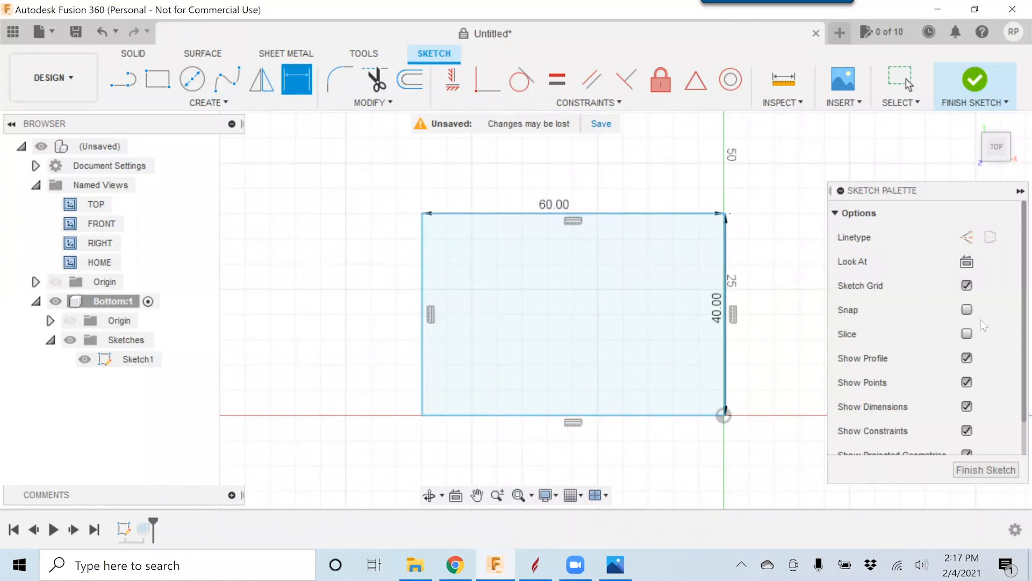
{"action": "left_click", "coordinate": [970, 471]}
- Edit the bottom panel's Extrude1 feature and set its distance to 0.75 in
{"action": "mouse_move", "coordinate": [588, 414]}
{"action": "middle_mouse_down"}
{"action": "mouse_move", "coordinate": [588, 402]}
{"action": "mouse_move", "coordinate": [583, 421]}
{"action": "mouse_move", "coordinate": [581, 322]}
{"action": "mouse_move", "coordinate": [583, 341]}
{"action": "middle_mouse_up"}
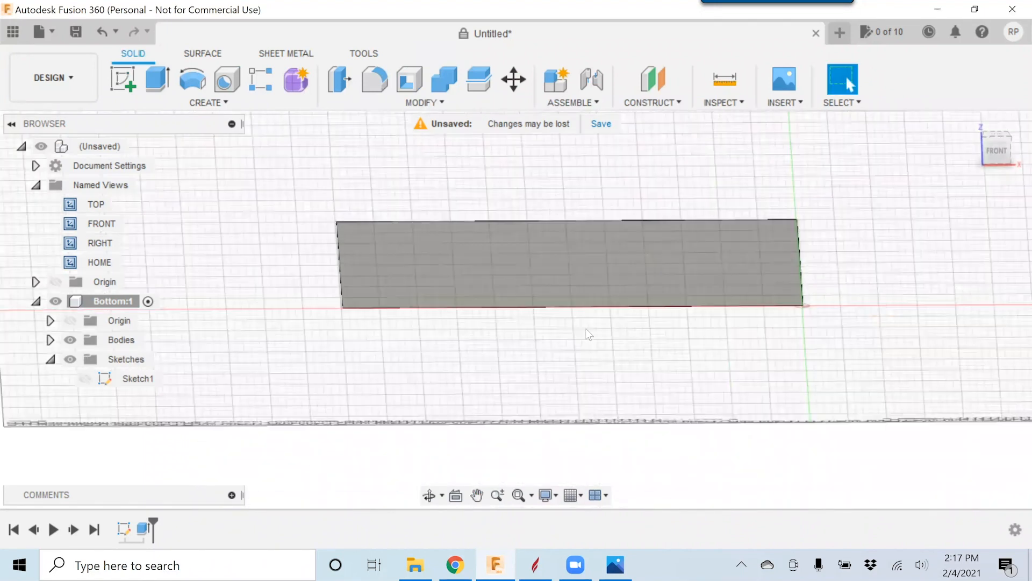
{"action": "scroll", "coordinate": [589, 335], "scroll_direction": "up", "scroll_amount": 2}
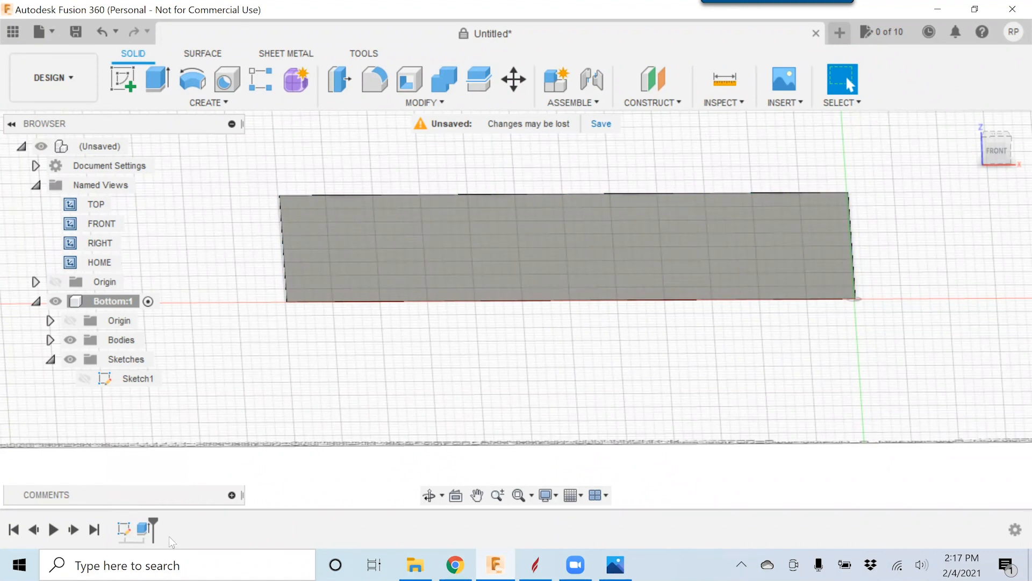
{"action": "left_click", "coordinate": [143, 529]}
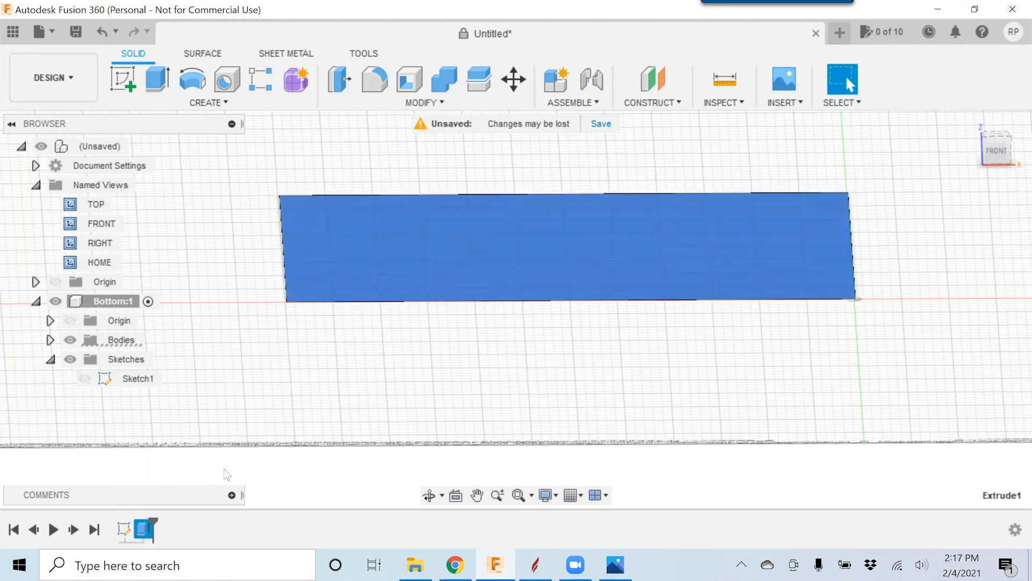
{"action": "right_click", "coordinate": [143, 531]}
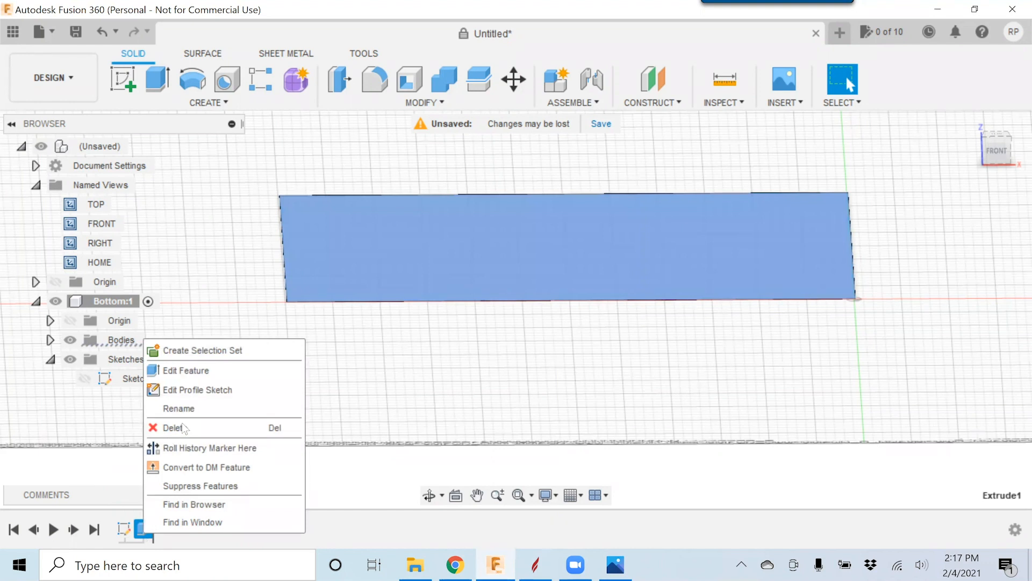
{"action": "left_click", "coordinate": [198, 372]}
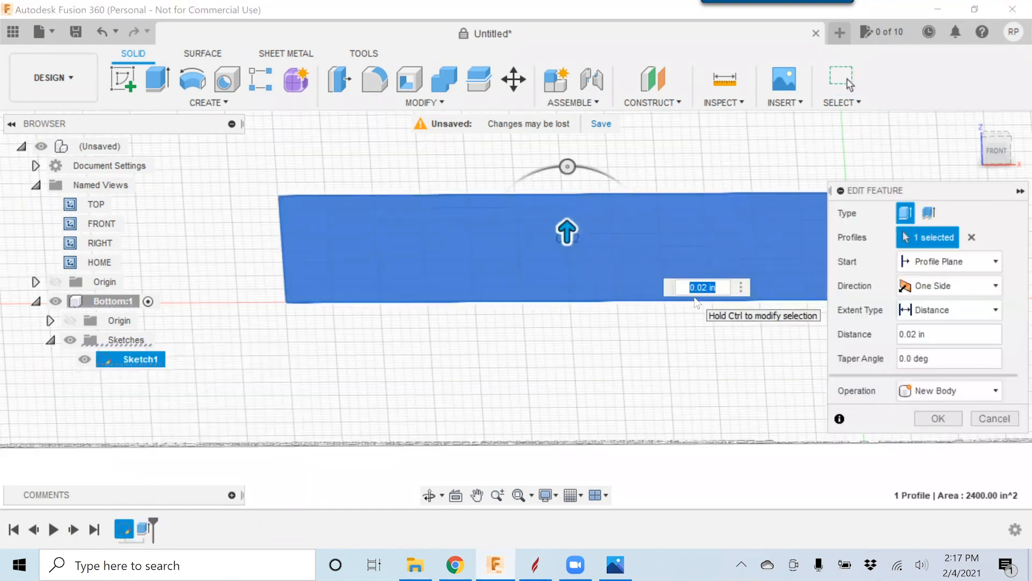
{"action": "key", "text": "BackSpace"}
{"action": "type", "text": ".7"}
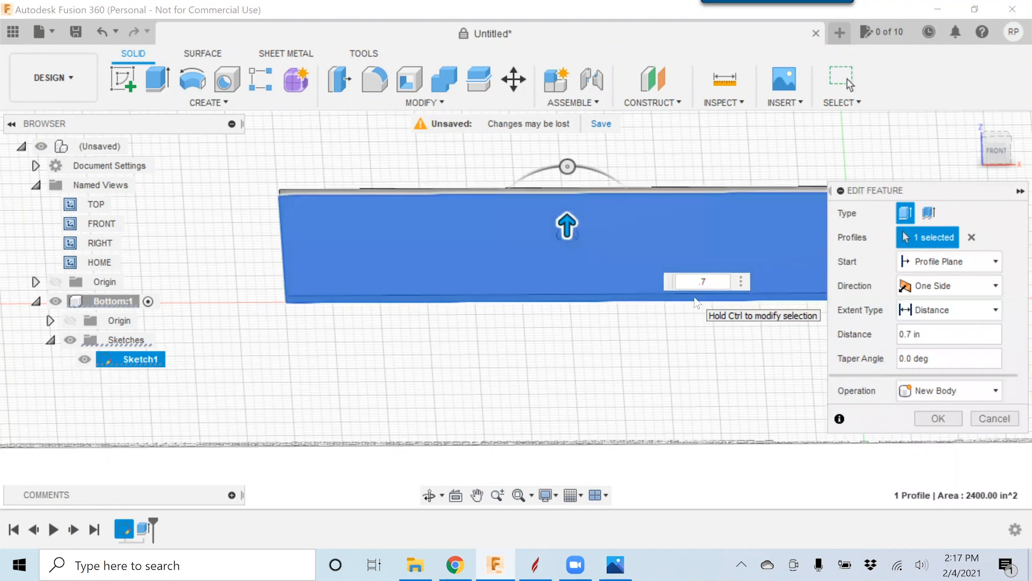
{"action": "type", "text": "5"}
{"action": "key", "text": "Return"}
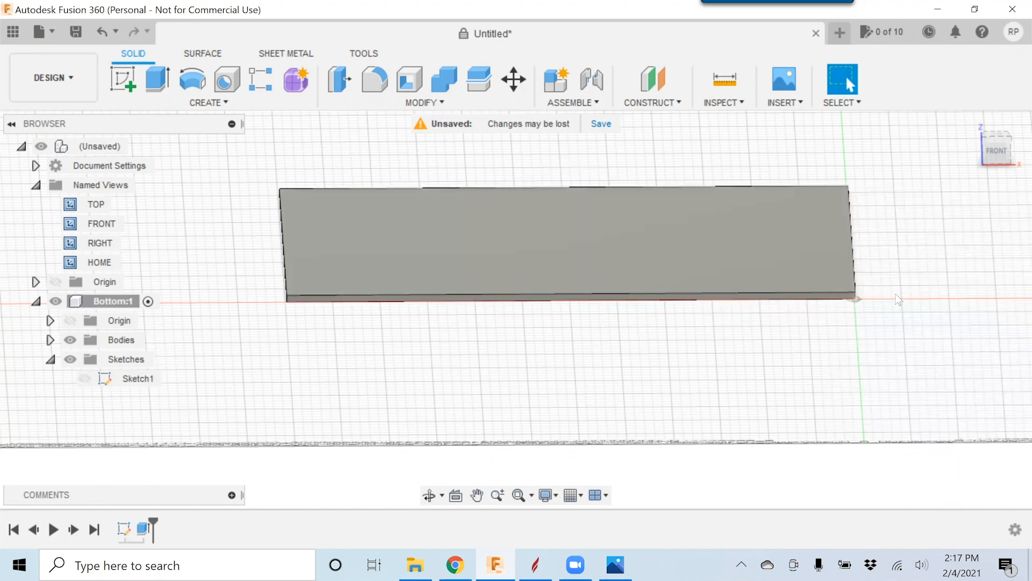
- Examine the plywood panel's grooves and screw holes in the photo IMG_2612.JPG and return to Fusion 360
{"action": "middle_click_drag", "start_coordinate": [598, 290], "coordinate": [590, 326]}
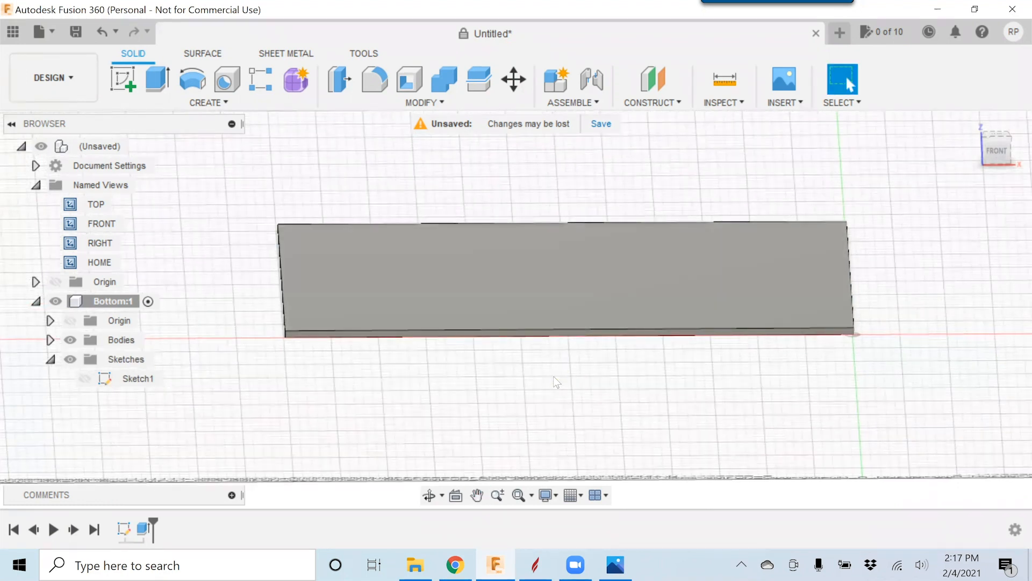
{"action": "middle_click_drag", "start_coordinate": [553, 364], "coordinate": [551, 434], "text": "shift"}
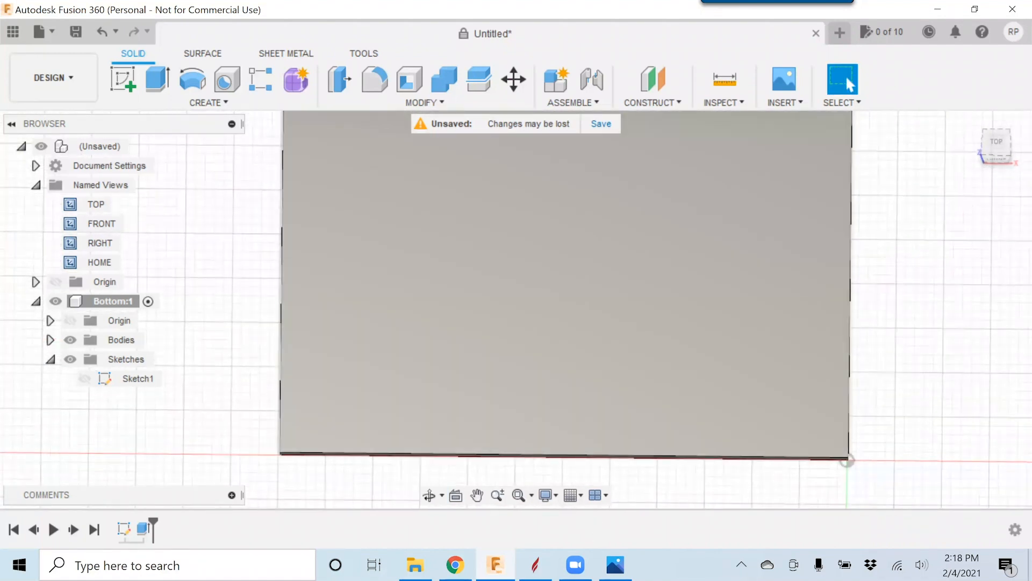
{"action": "left_click", "coordinate": [615, 564]}
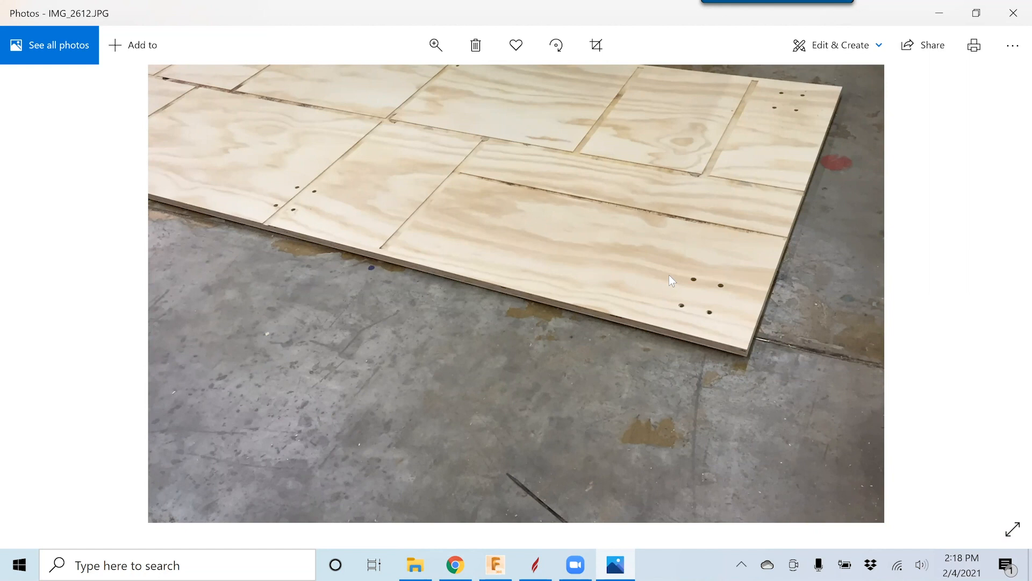
{"action": "left_click", "coordinate": [945, 15]}
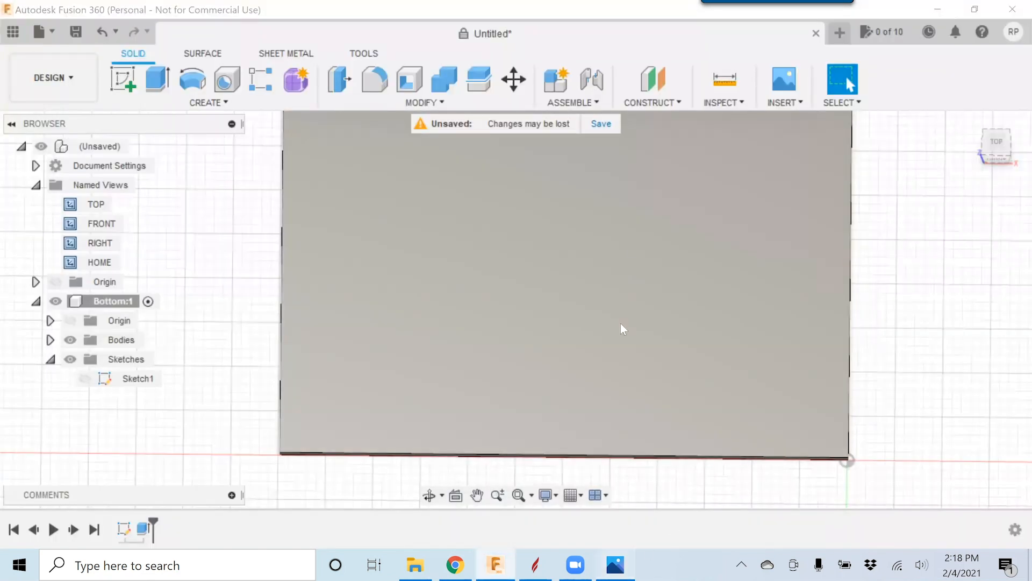
{"action": "key", "text": "alt+Tab"}
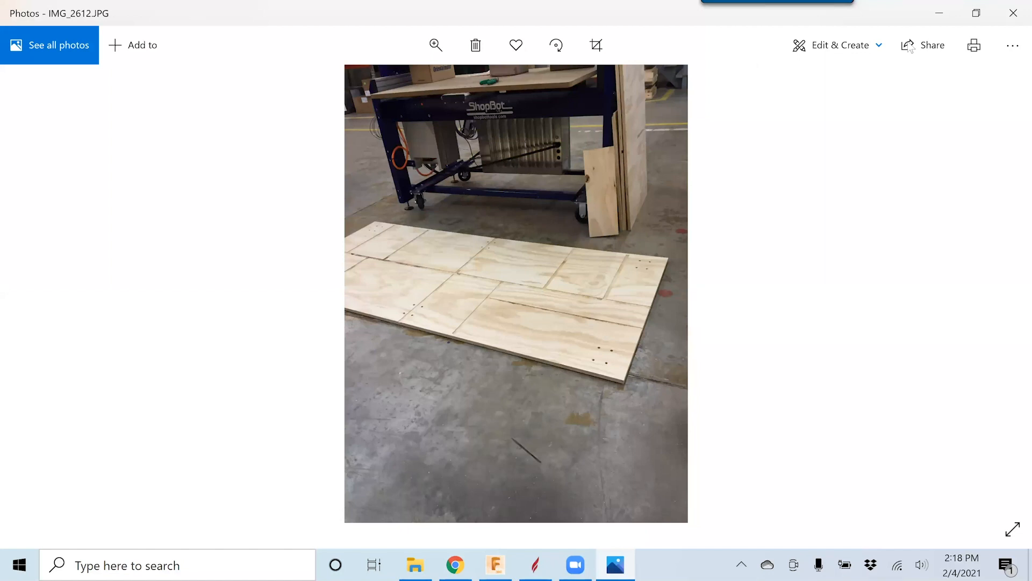
{"action": "left_click", "coordinate": [925, 16]}
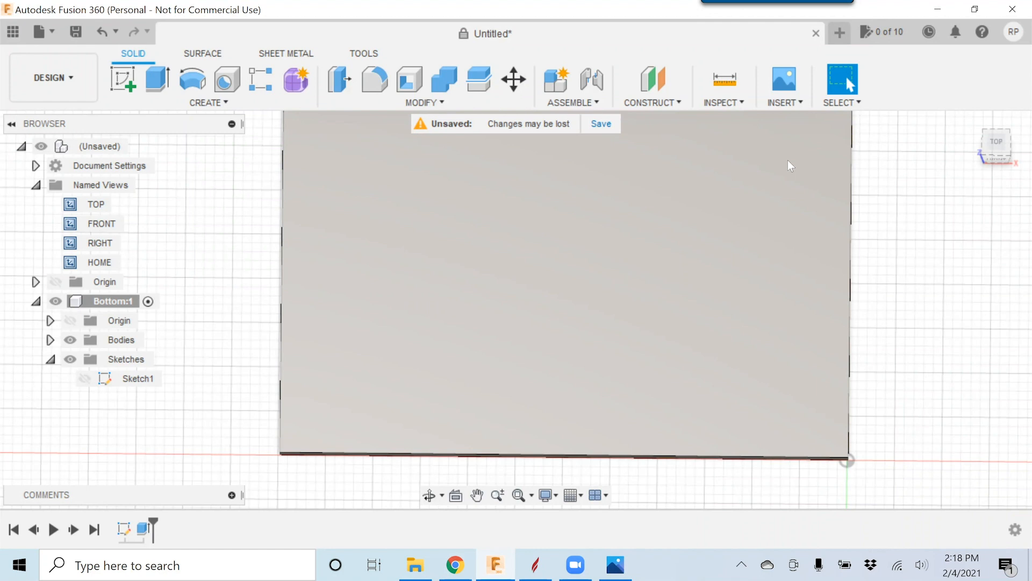
- Start a new sketch on the top face of the bottom panel
{"action": "scroll", "coordinate": [658, 257], "scroll_direction": "down", "scroll_amount": 3}
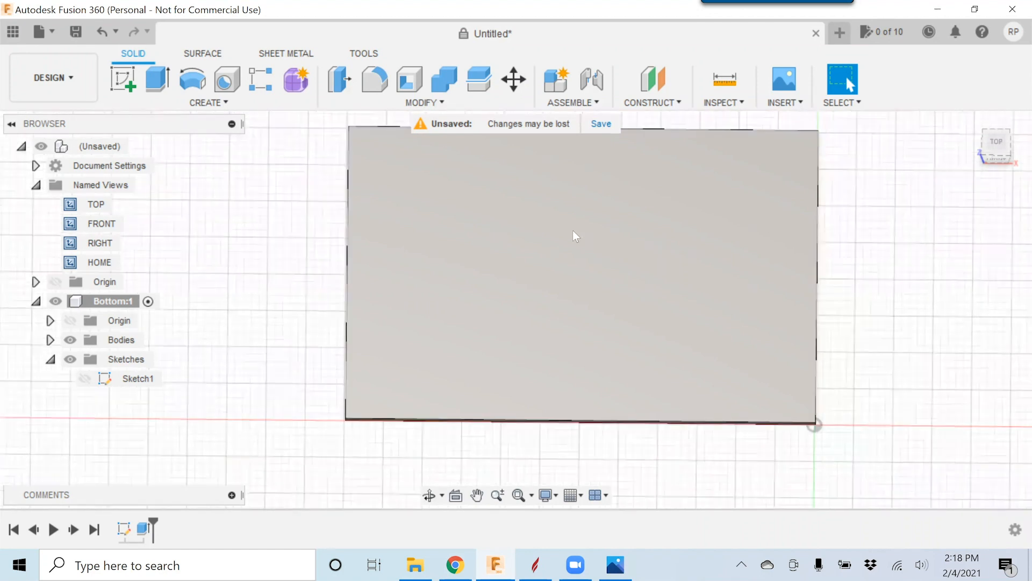
{"action": "middle_click_drag", "start_coordinate": [539, 269], "coordinate": [530, 282]}
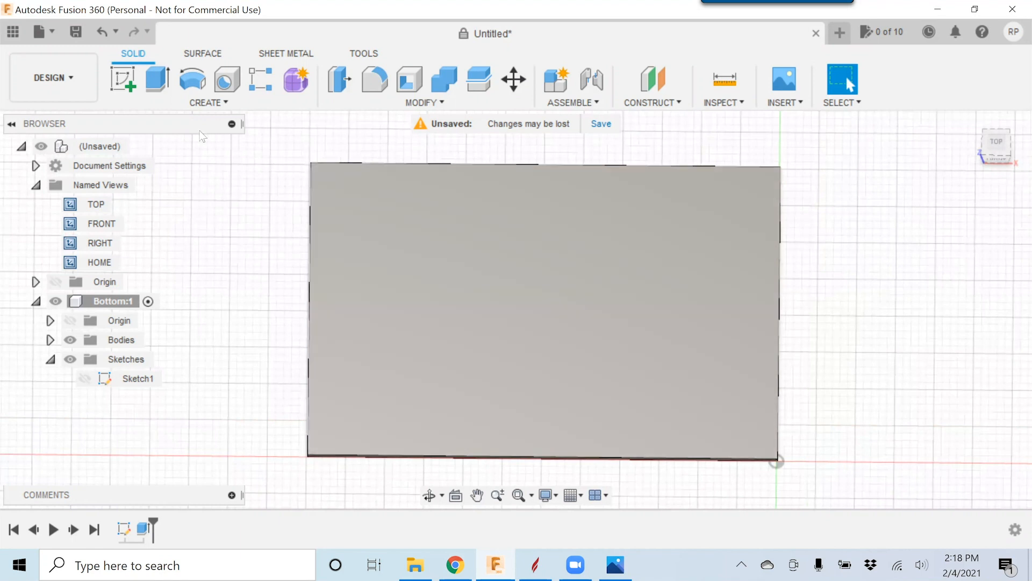
{"action": "left_click", "coordinate": [125, 89]}
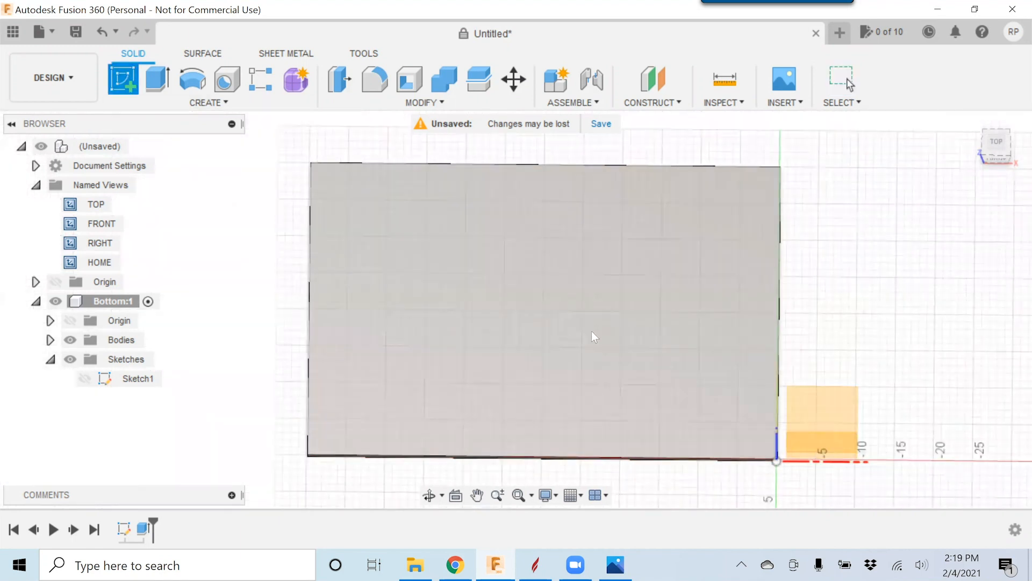
{"action": "left_click", "coordinate": [826, 407]}
{"action": "left_click", "coordinate": [483, 314]}
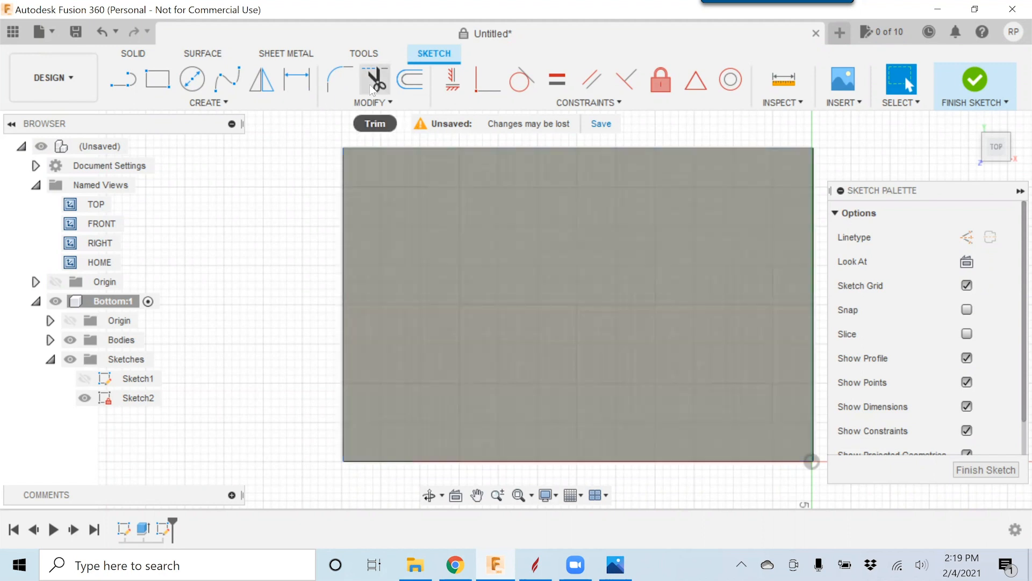
- Sketch a rectangle about 9.26 in high across the bottom panel's top face, extending past both short edges, and finish the sketch
{"action": "left_click", "coordinate": [166, 85]}
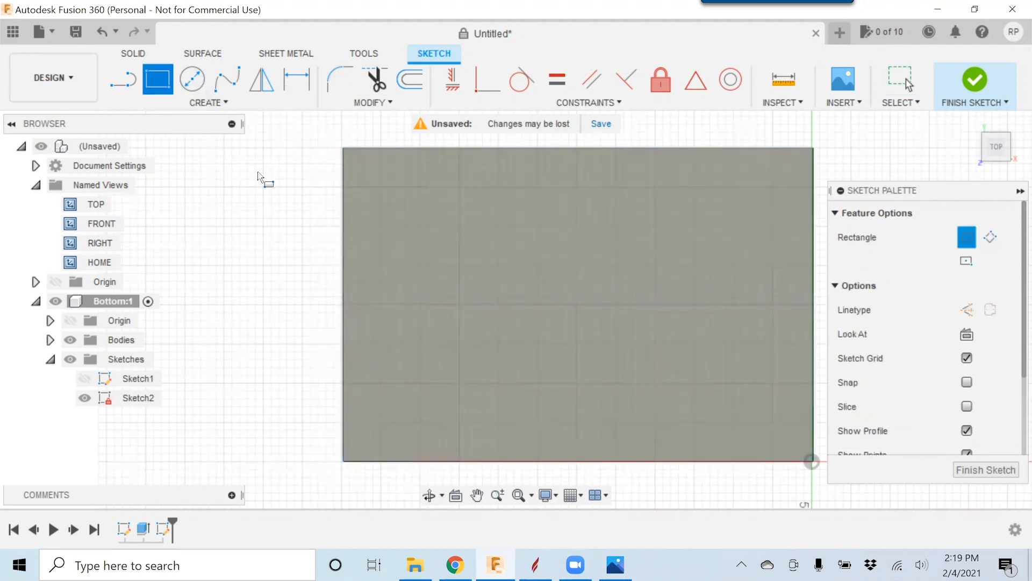
{"action": "middle_click_drag", "start_coordinate": [446, 291], "coordinate": [378, 290]}
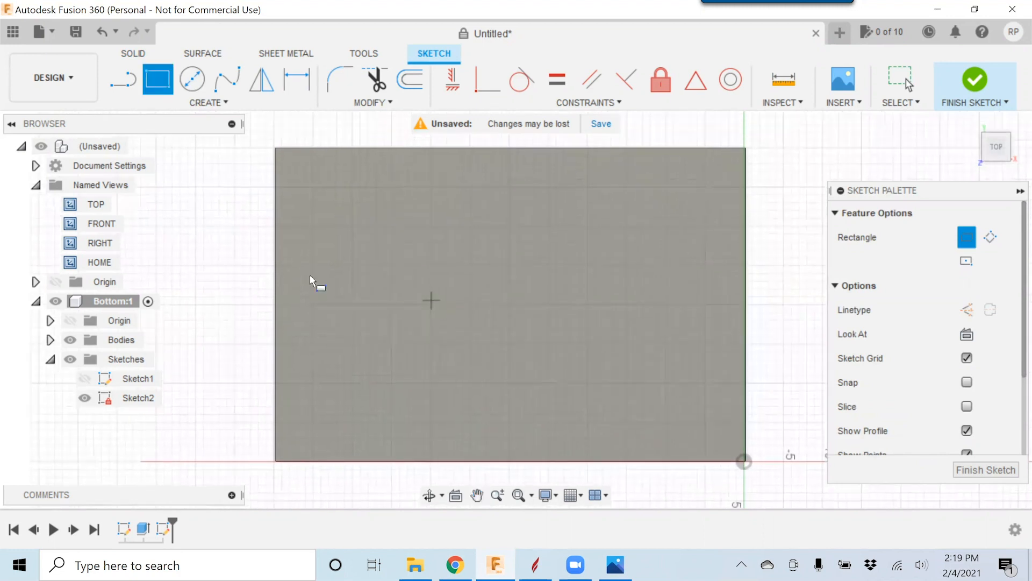
{"action": "left_click", "coordinate": [258, 274]}
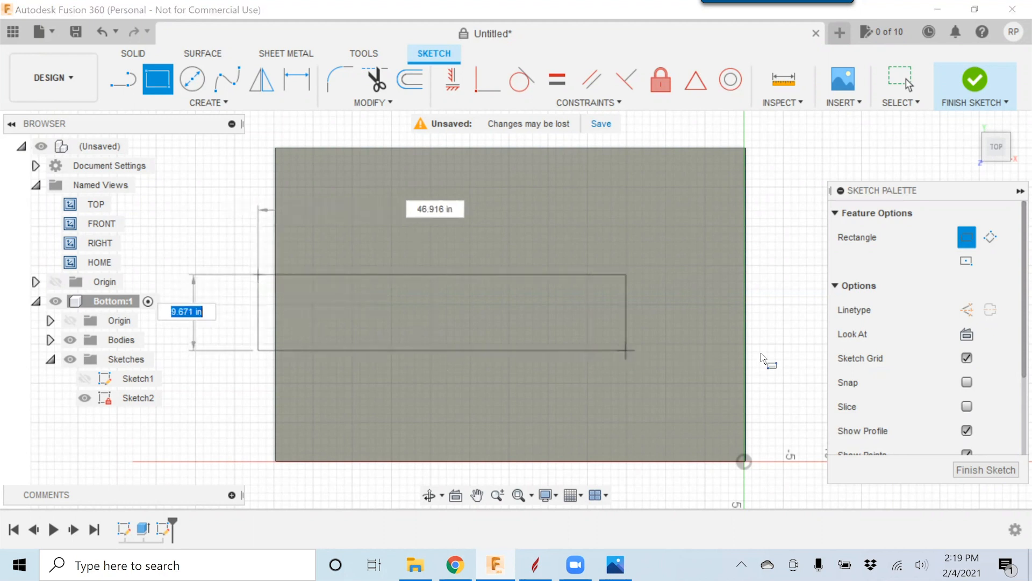
{"action": "left_click", "coordinate": [778, 347]}
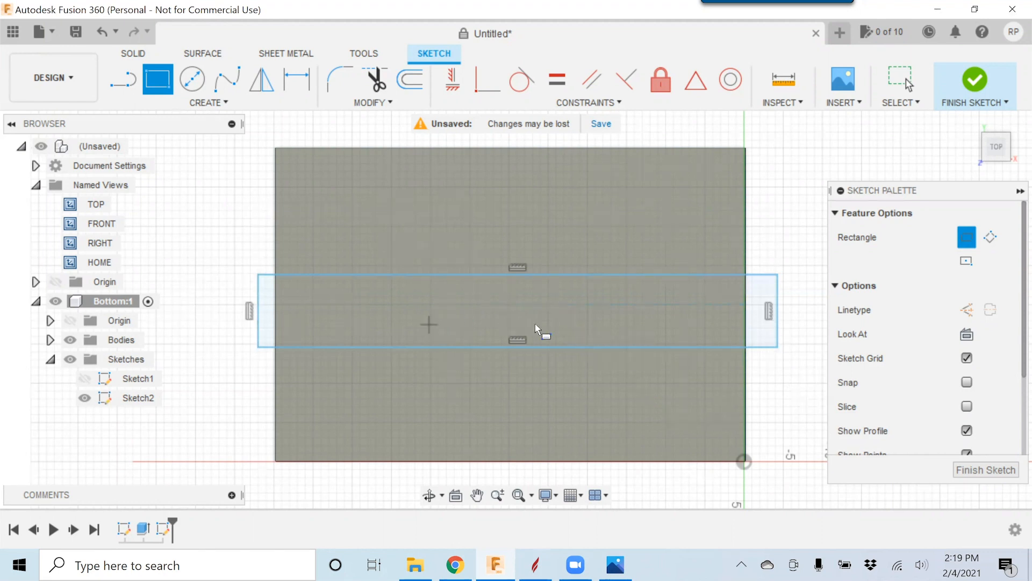
{"action": "left_click", "coordinate": [968, 470]}
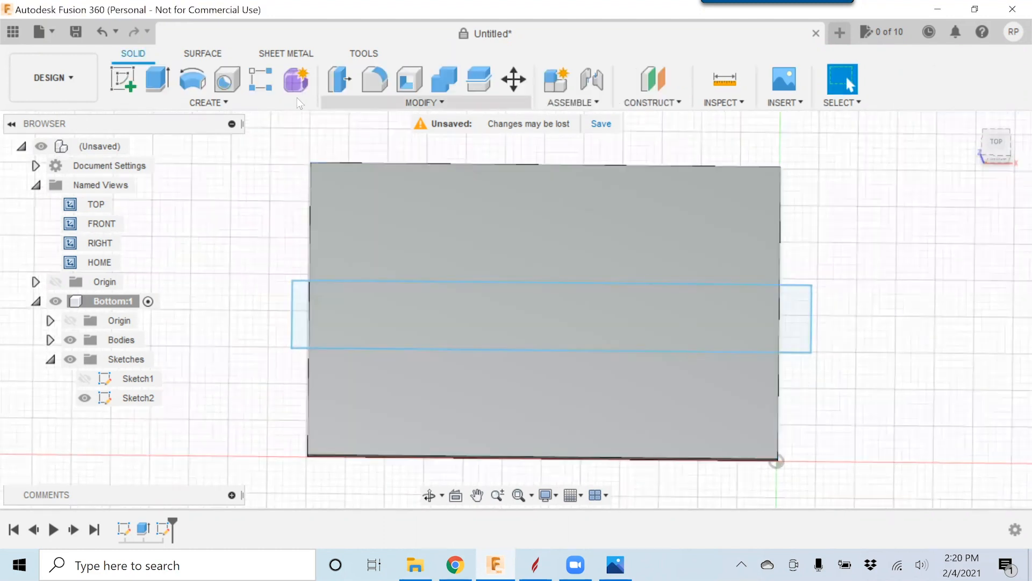
- Extrude the rectangle's profile on the panel as a cut with a distance of -0.375 in to form a groove
{"action": "left_click", "coordinate": [165, 78]}
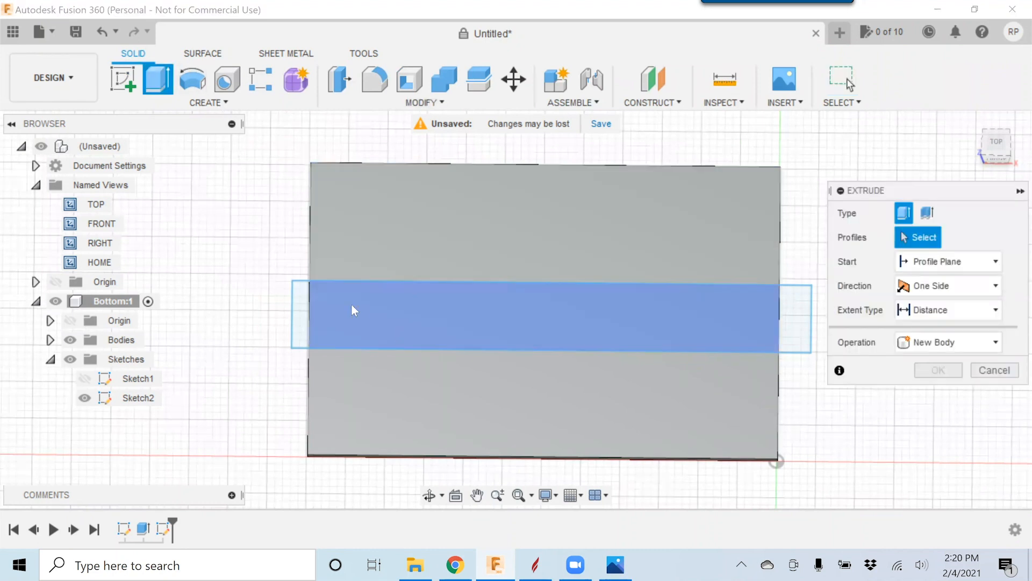
{"action": "left_click", "coordinate": [418, 325]}
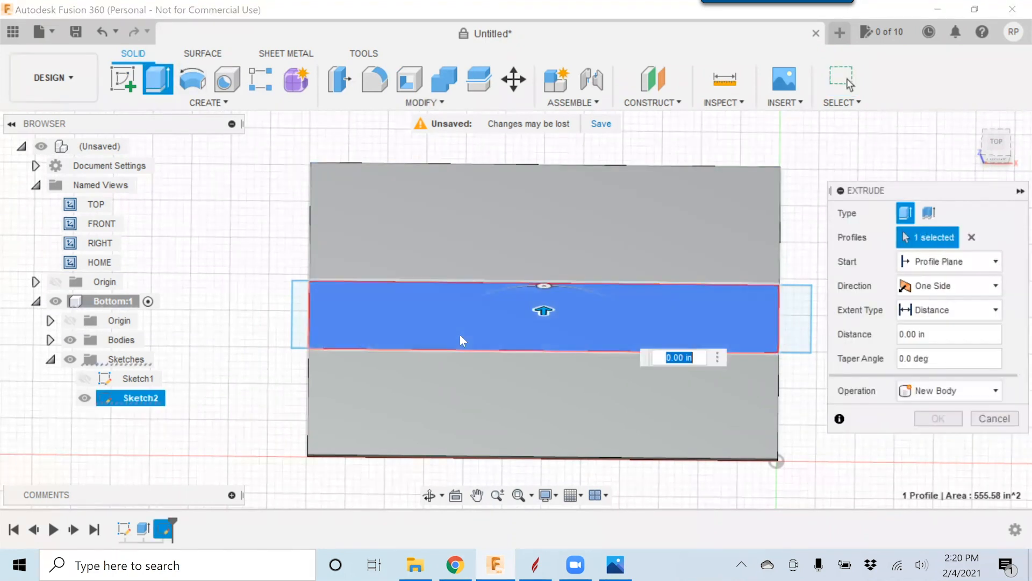
{"action": "left_click_drag", "start_coordinate": [543, 311], "coordinate": [544, 337]}
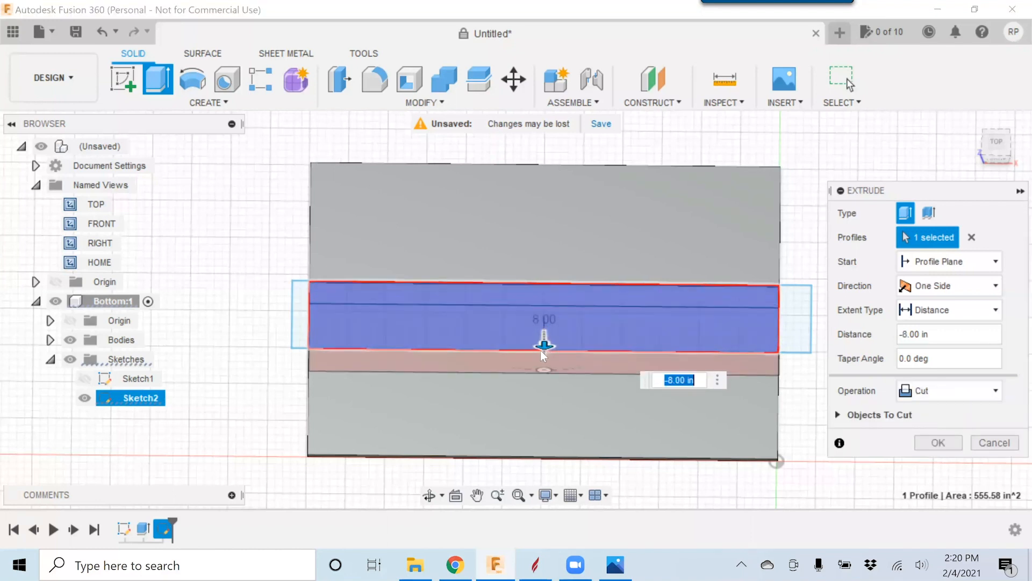
{"action": "left_click", "coordinate": [677, 381]}
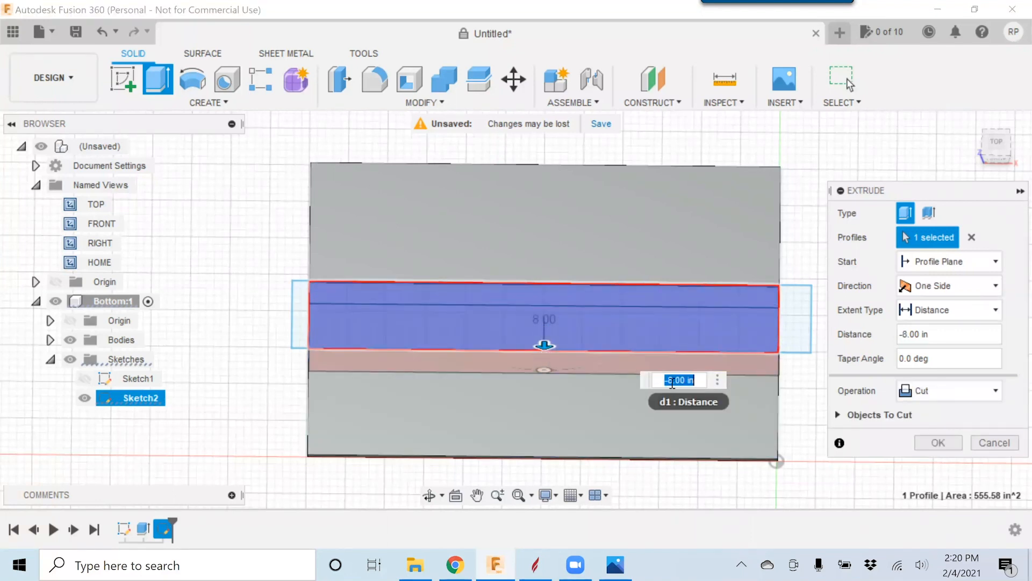
{"action": "type", "text": "-.375"}
{"action": "key", "text": "Return"}
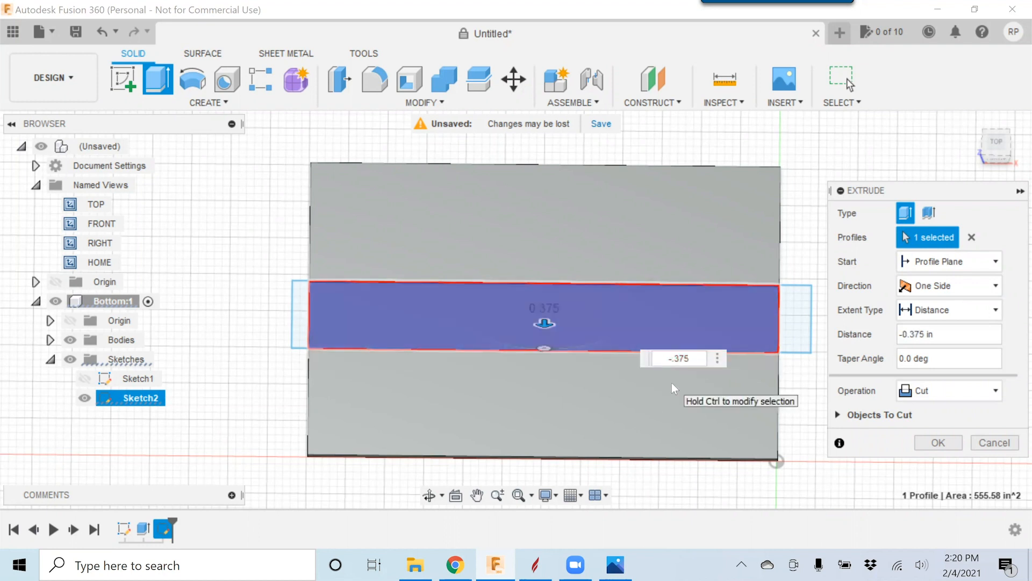
{"action": "key", "text": "Return"}
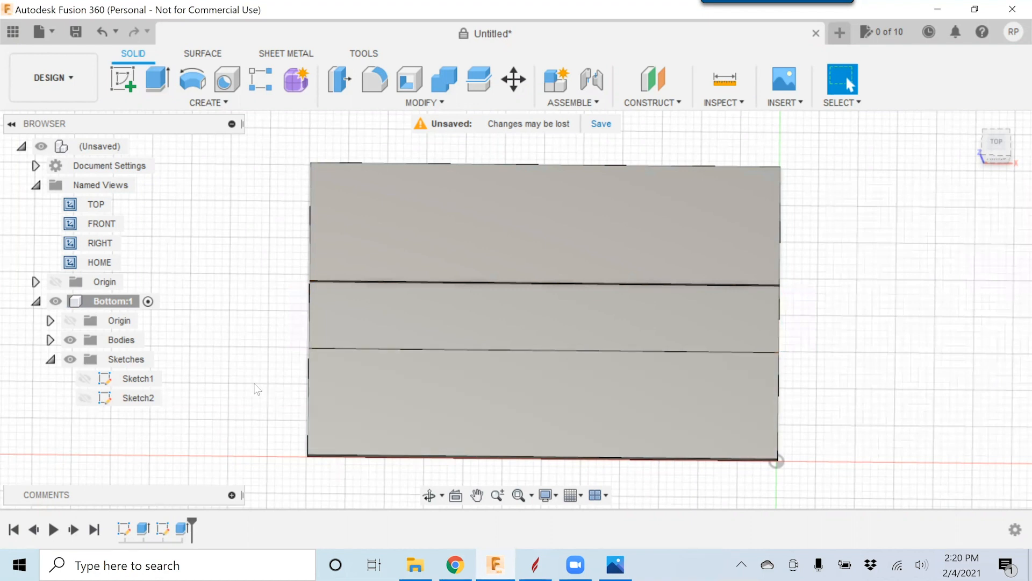
- Edit Sketch1, set the bottom panel's horizontal dimension to 120 in, and finish the sketch
{"action": "middle_click_drag", "start_coordinate": [321, 381], "coordinate": [371, 301], "text": "shift"}
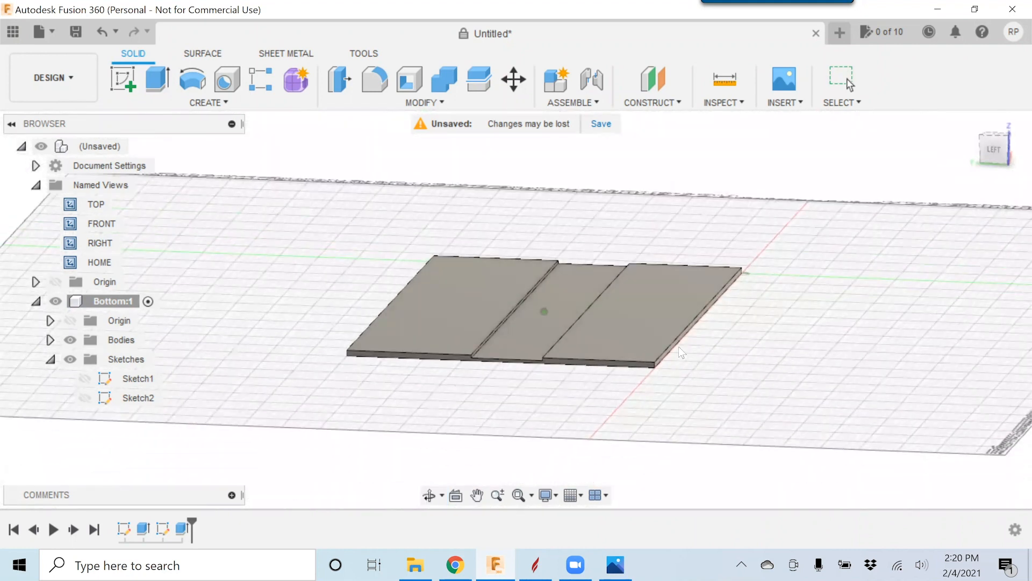
{"action": "middle_click_drag", "start_coordinate": [710, 348], "coordinate": [553, 340], "text": "shift"}
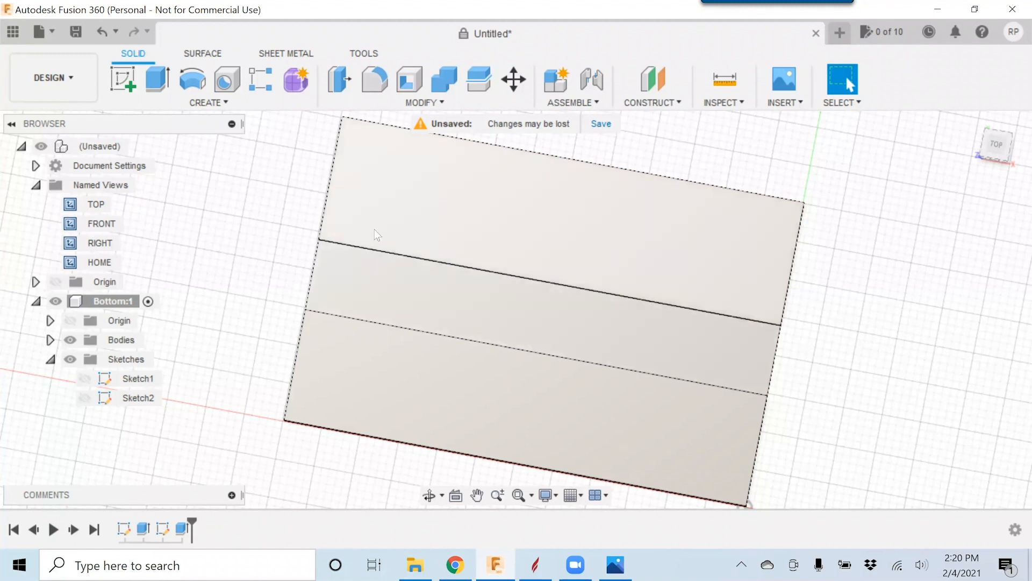
{"action": "left_click", "coordinate": [134, 379]}
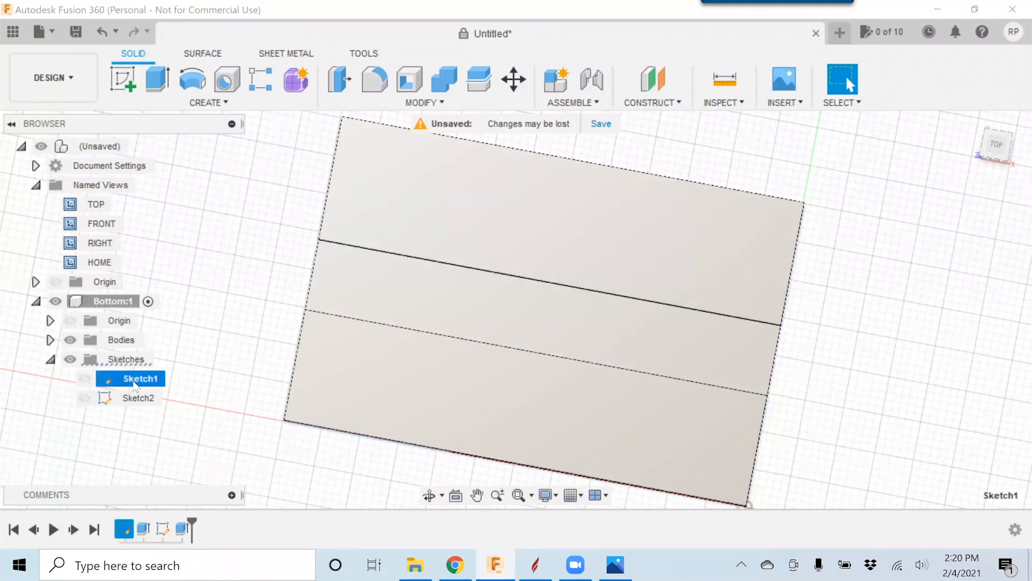
{"action": "right_click", "coordinate": [146, 384]}
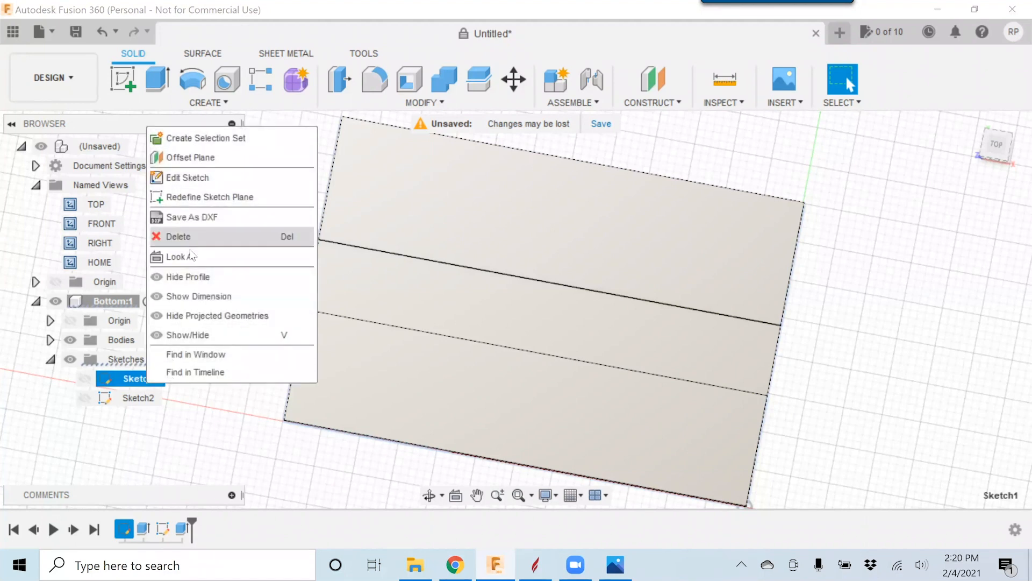
{"action": "left_click", "coordinate": [191, 179]}
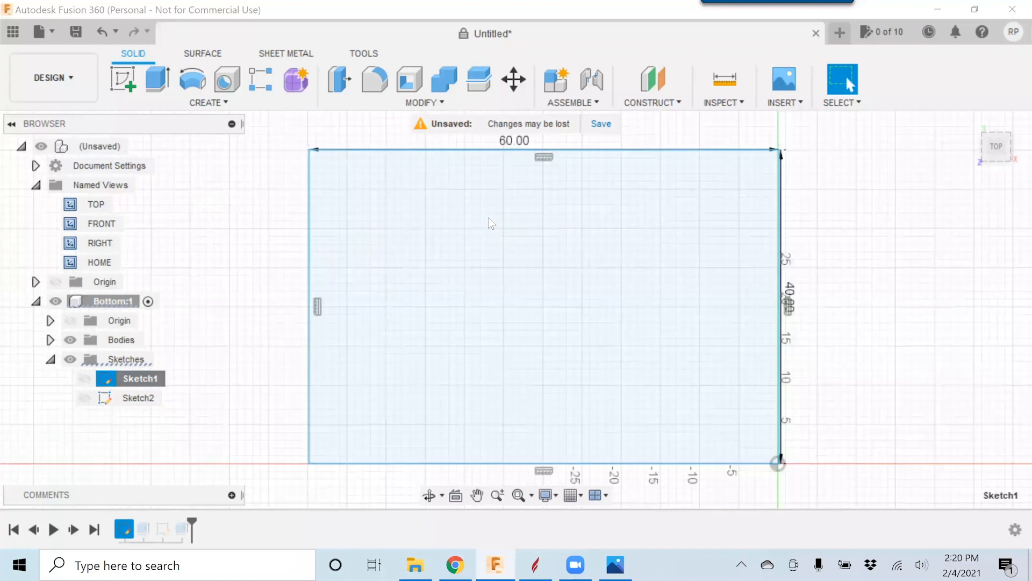
{"action": "double_click", "coordinate": [511, 144]}
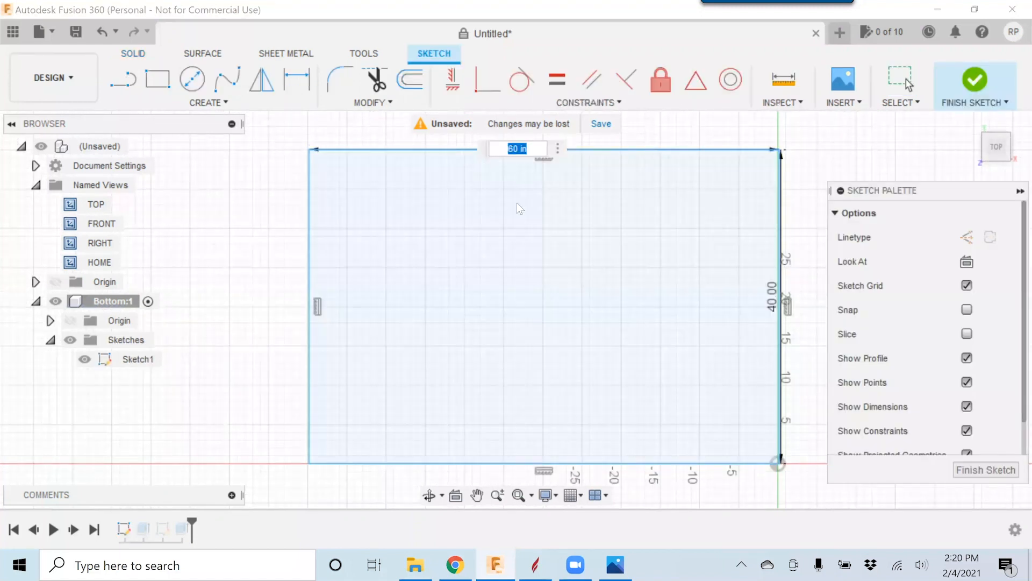
{"action": "type", "text": "120"}
{"action": "key", "text": "Return"}
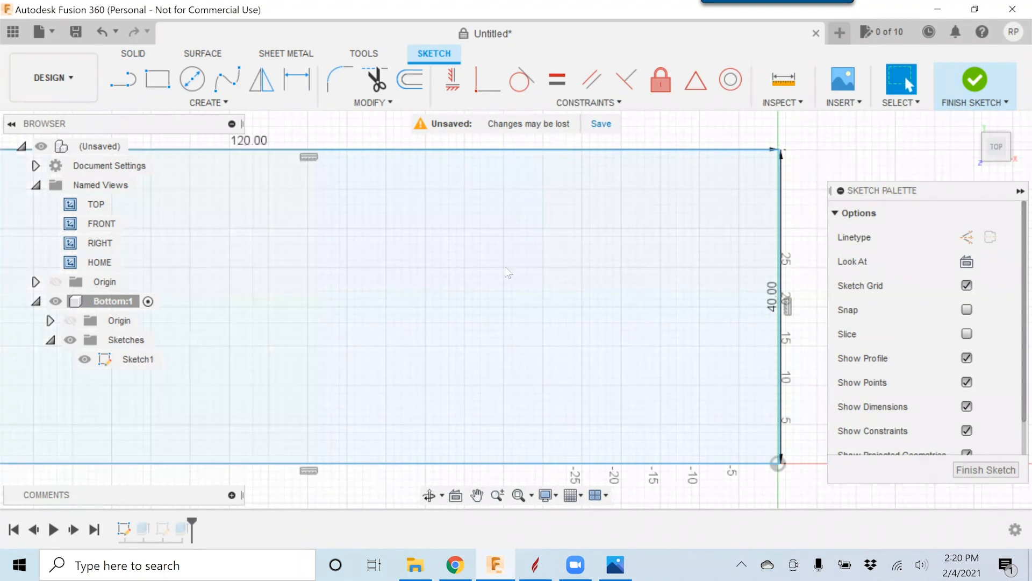
{"action": "left_click", "coordinate": [453, 353]}
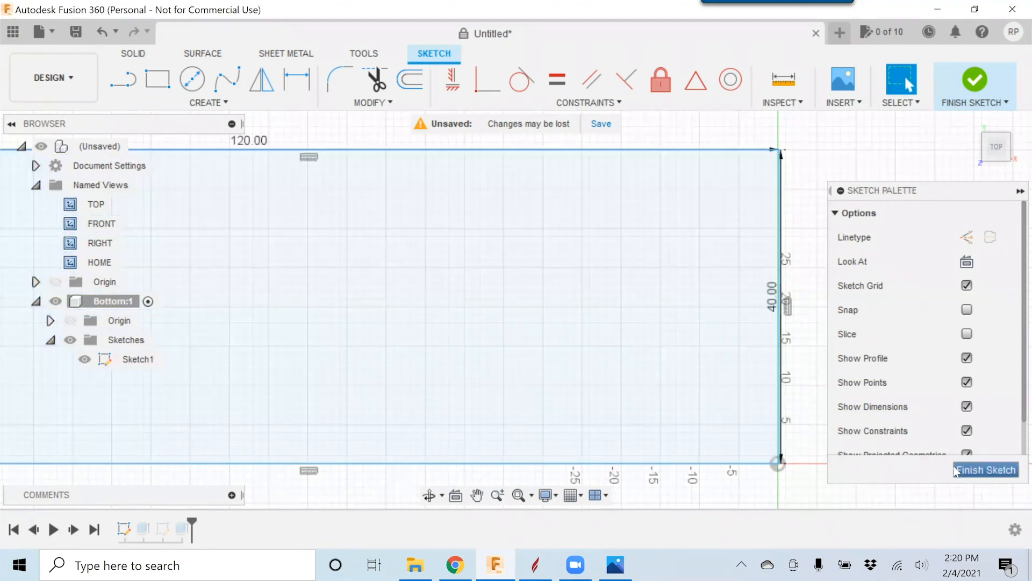
{"action": "left_click", "coordinate": [958, 470]}
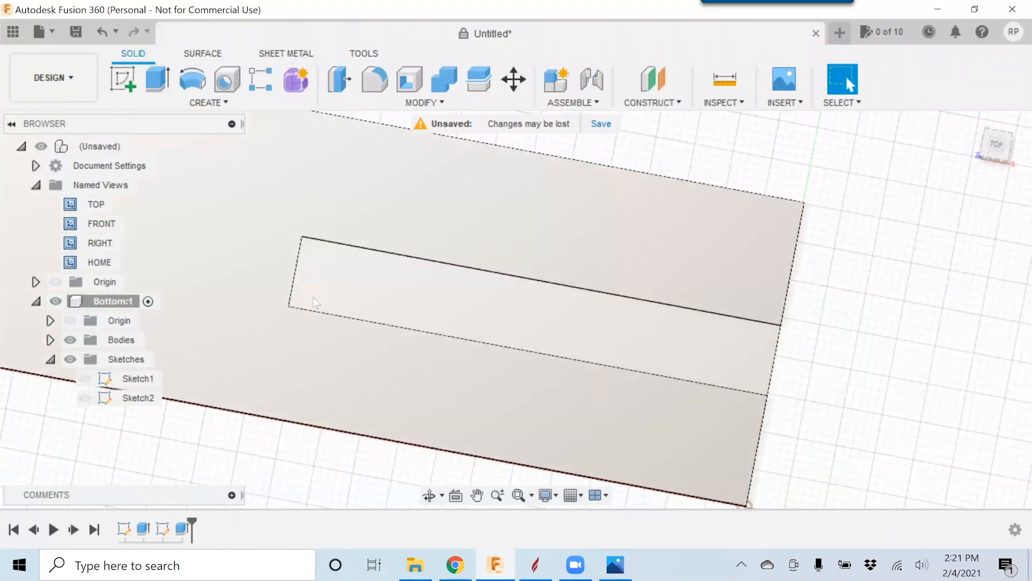
{"action": "middle_click_drag", "start_coordinate": [311, 292], "coordinate": [623, 328]}
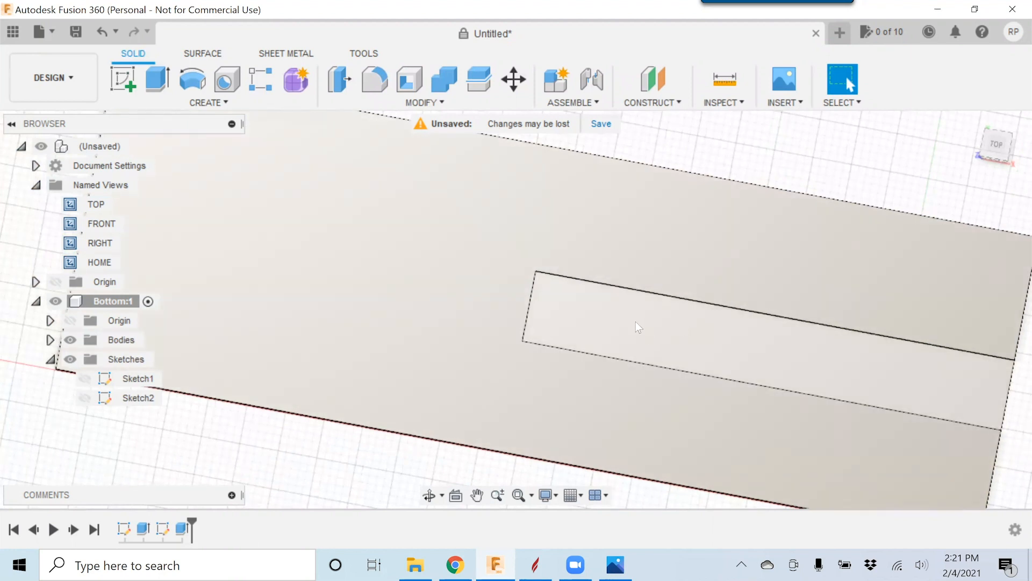
{"action": "left_click_drag", "start_coordinate": [647, 331], "coordinate": [636, 321]}
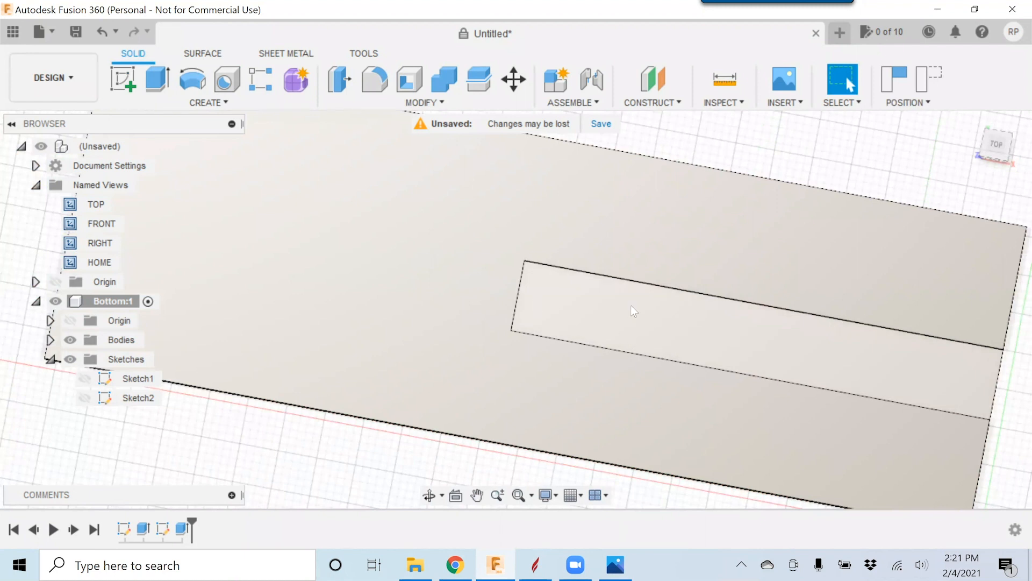
{"action": "left_click_drag", "start_coordinate": [633, 307], "coordinate": [621, 346]}
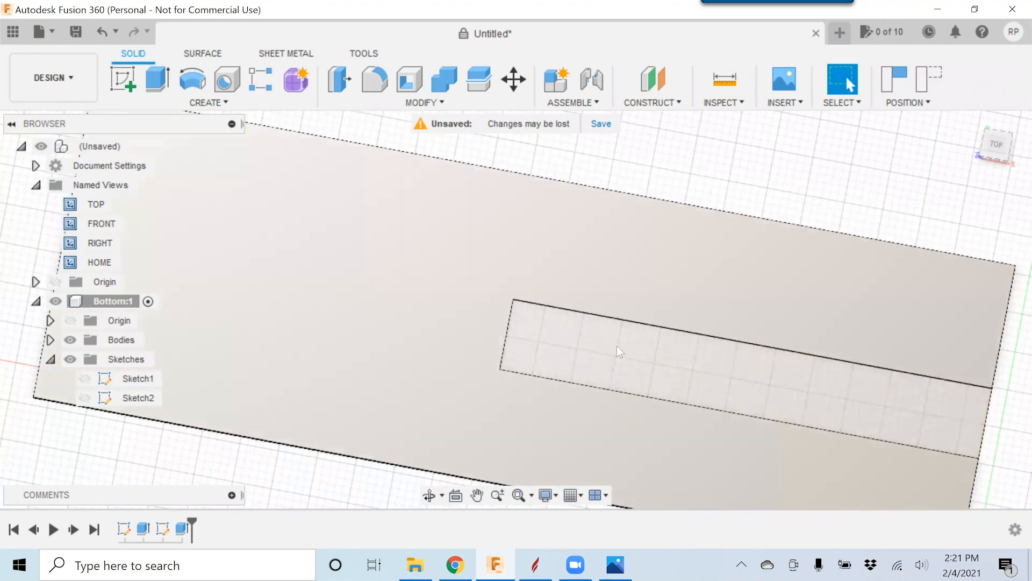
- Edit Sketch1, set the bottom panel's horizontal dimension to 72 in, and finish the sketch
{"action": "right_click", "coordinate": [129, 378]}
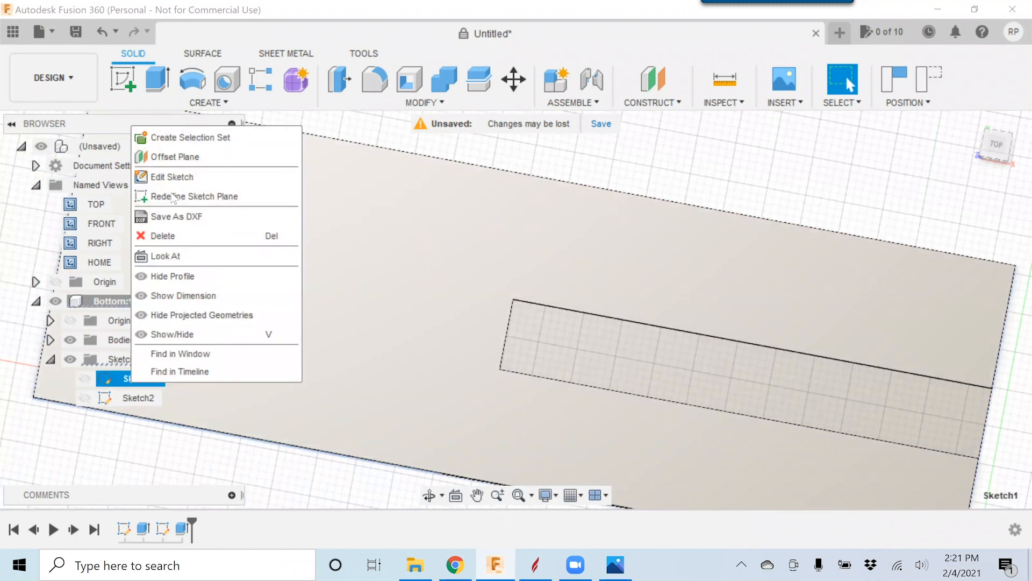
{"action": "left_click", "coordinate": [178, 177]}
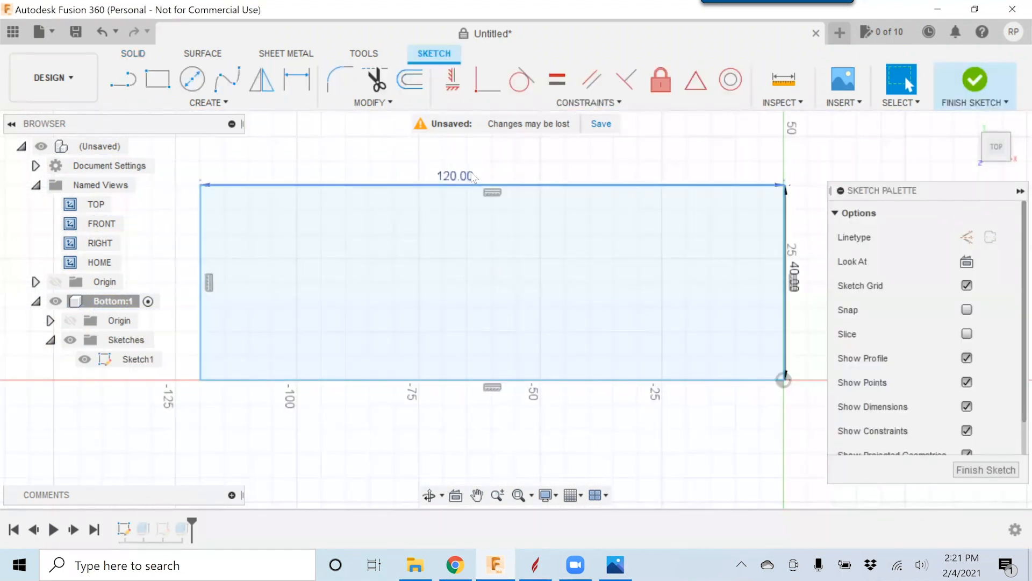
{"action": "double_click", "coordinate": [472, 176]}
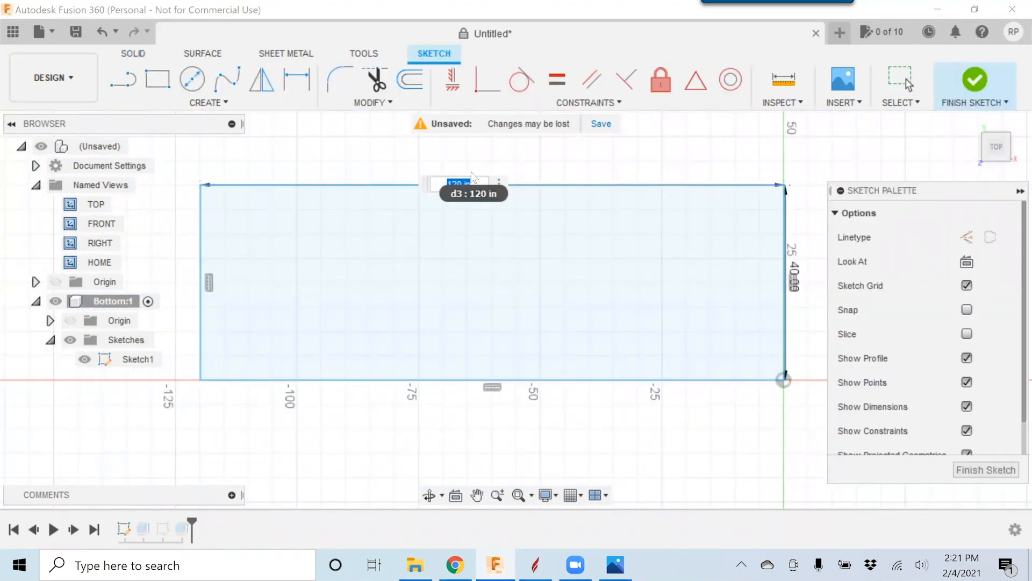
{"action": "type", "text": "72"}
{"action": "key", "text": "Return"}
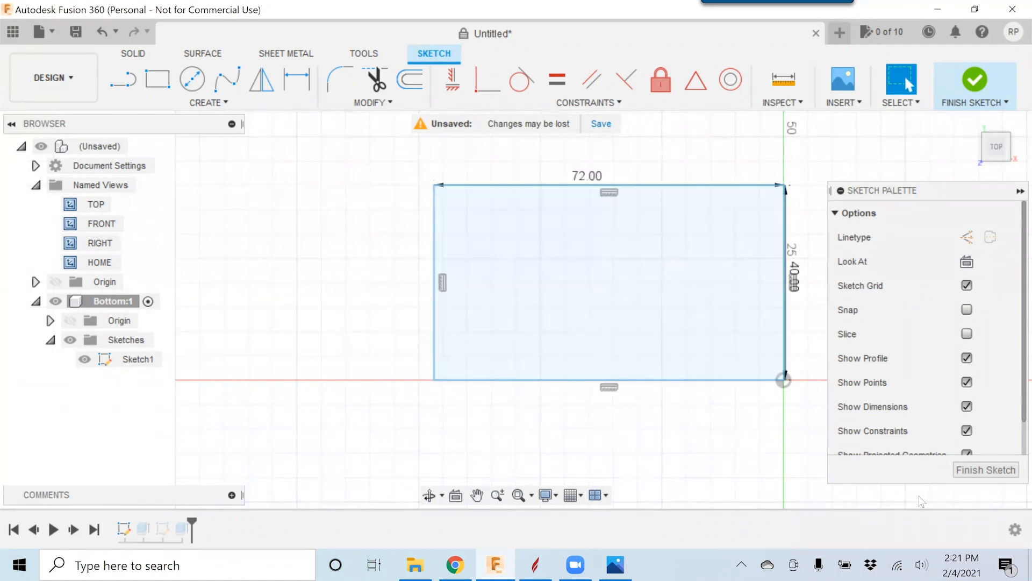
{"action": "left_click", "coordinate": [984, 470]}
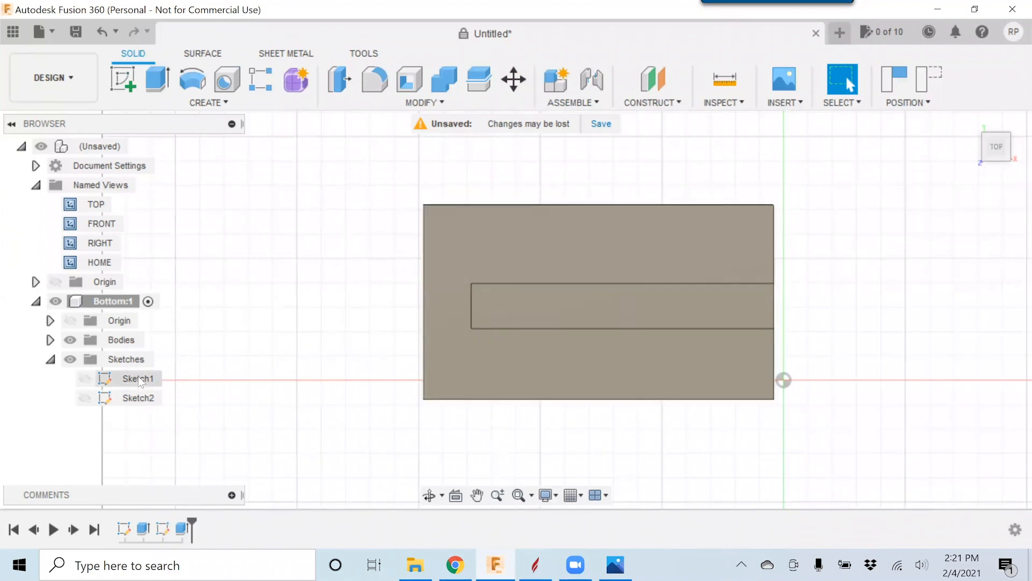
- Edit Sketch2 and dimension the groove rectangle's short side to 0.75 in
{"action": "left_click", "coordinate": [138, 398]}
{"action": "left_click", "coordinate": [457, 380]}
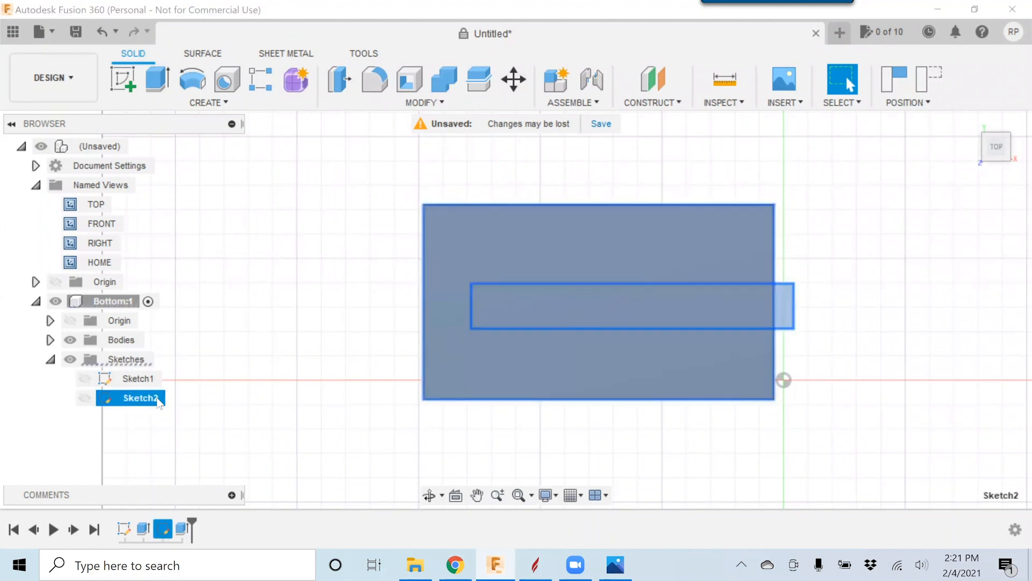
{"action": "right_click", "coordinate": [154, 402]}
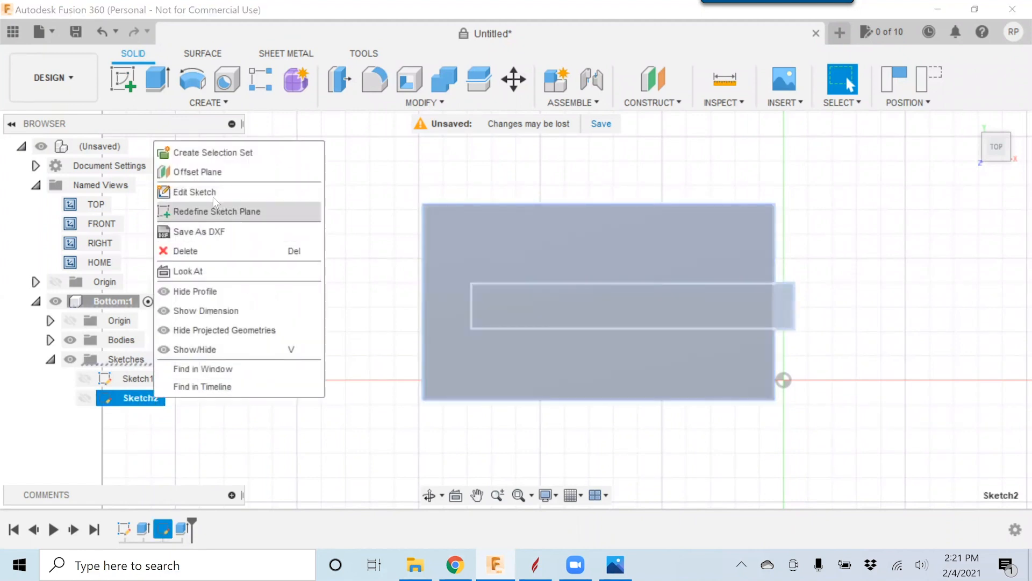
{"action": "left_click", "coordinate": [195, 192]}
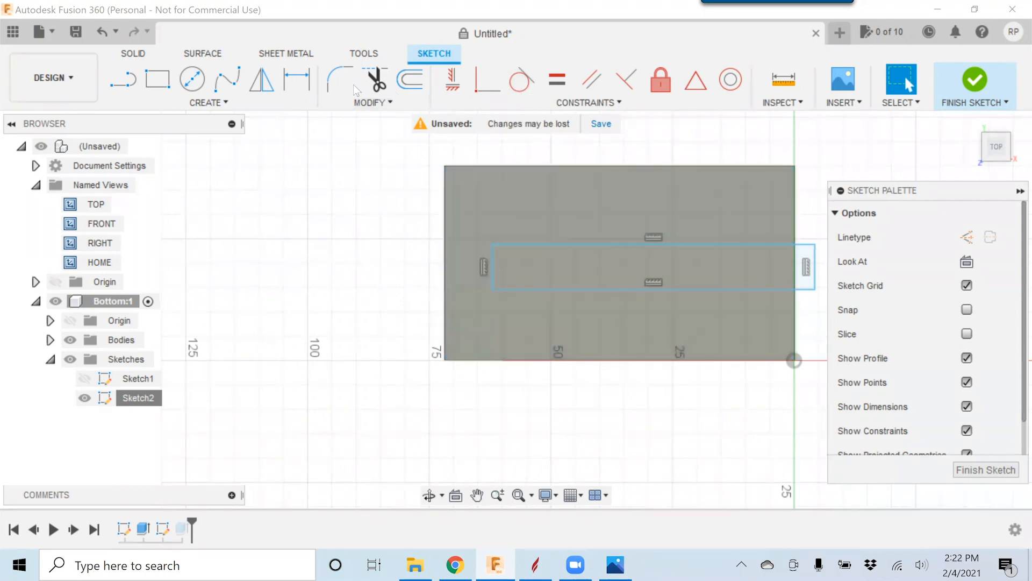
{"action": "left_click", "coordinate": [297, 80]}
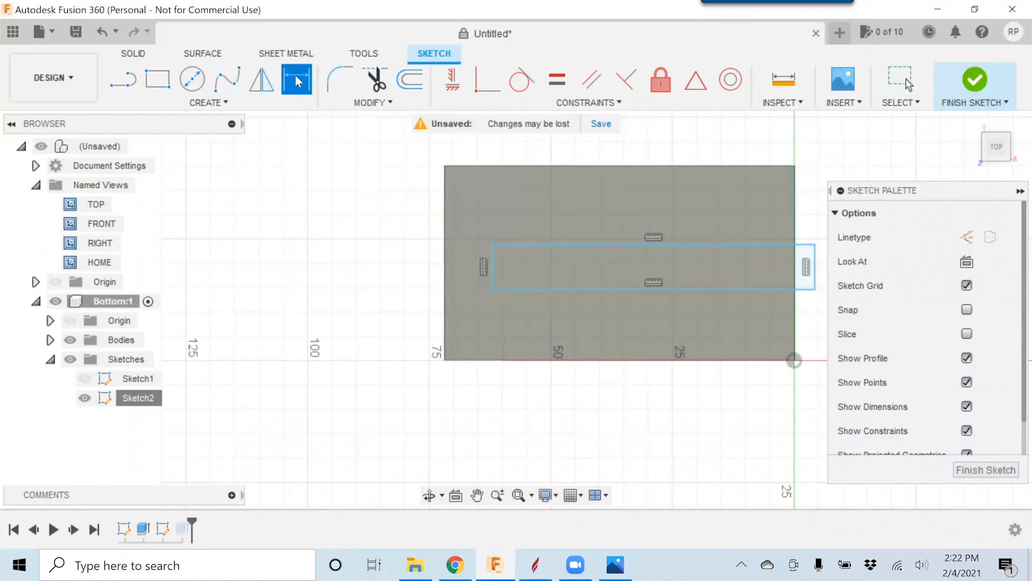
{"action": "left_click", "coordinate": [492, 268]}
{"action": "left_click", "coordinate": [554, 266]}
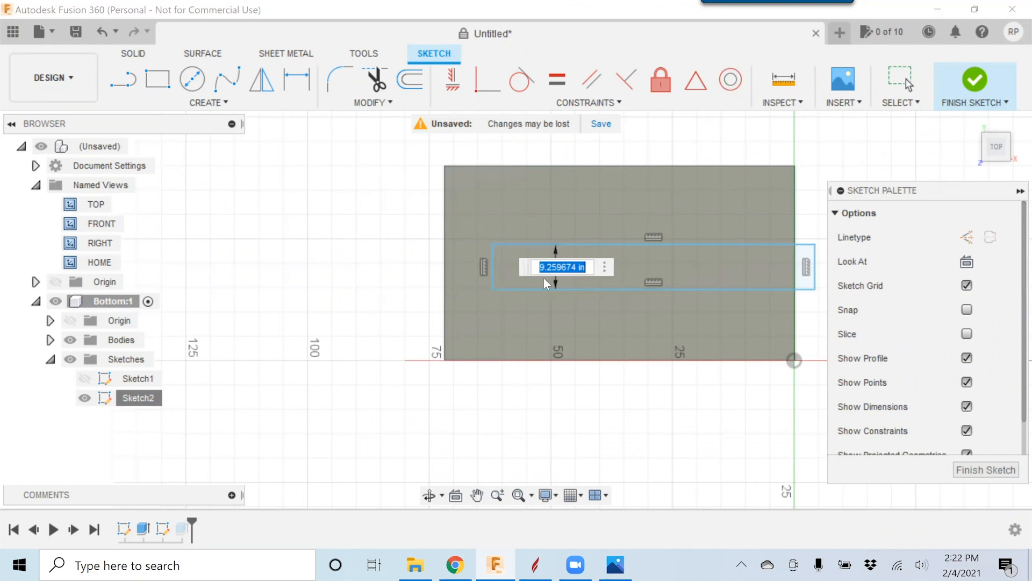
{"action": "type", "text": ".7"}
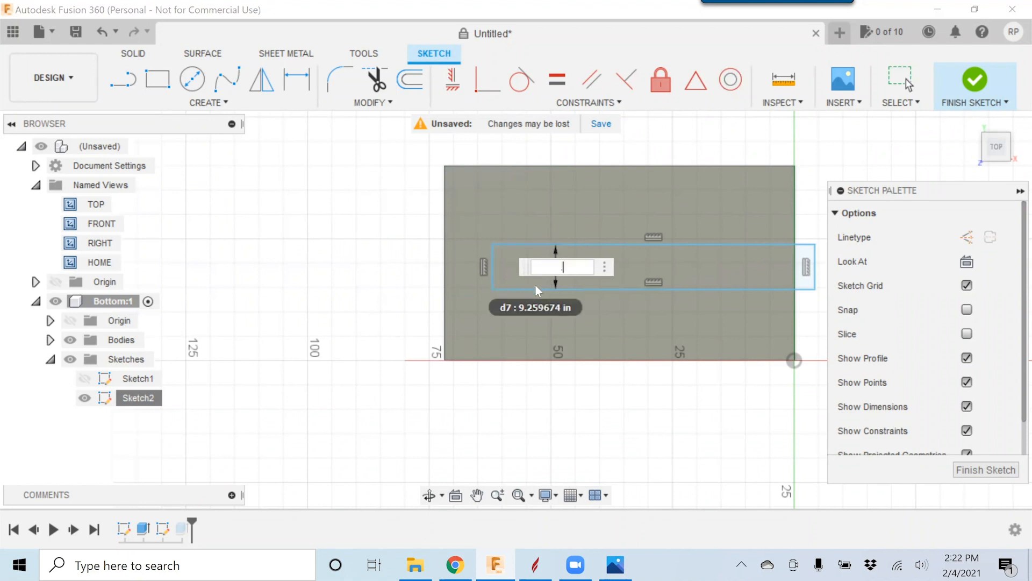
{"action": "type", "text": "5"}
{"action": "key", "text": "Return"}
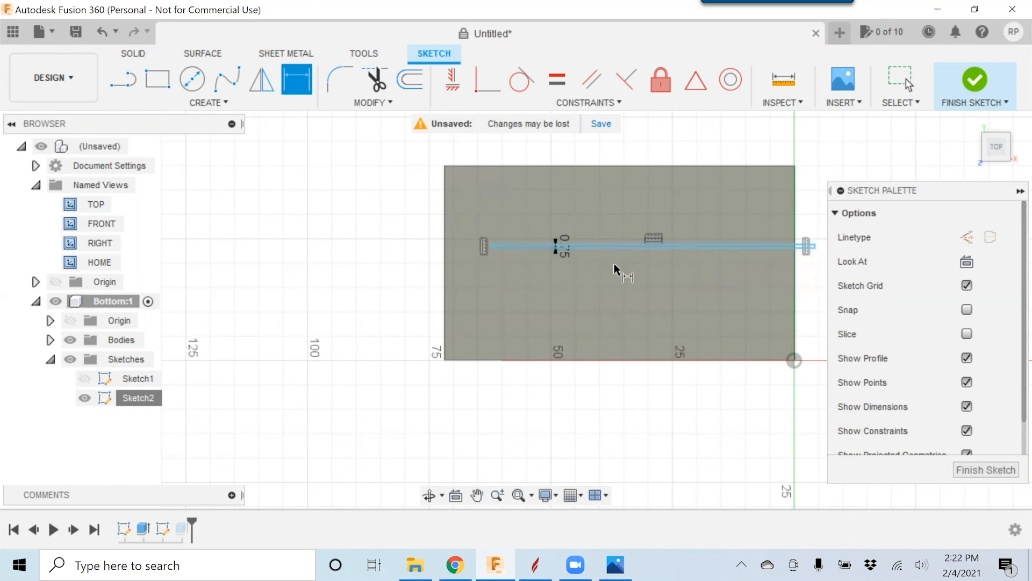
{"action": "left_click", "coordinate": [444, 273]}
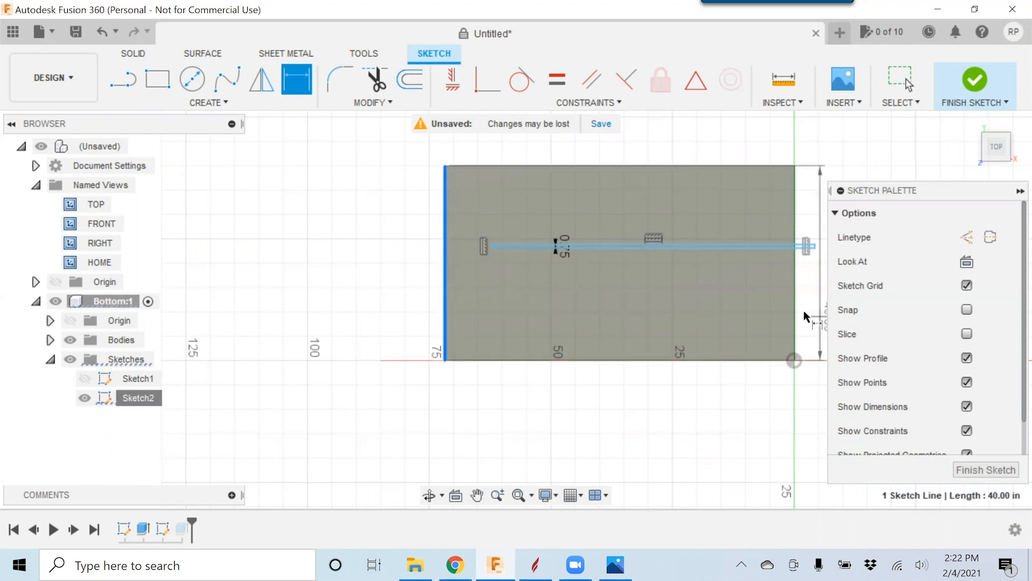
{"action": "left_click", "coordinate": [785, 353]}
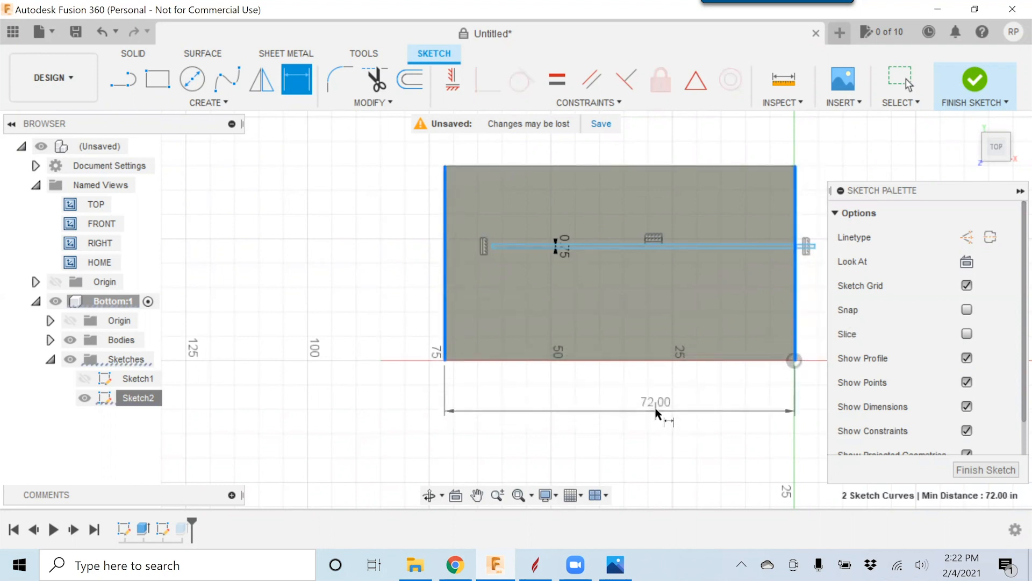
{"action": "left_click", "coordinate": [646, 396]}
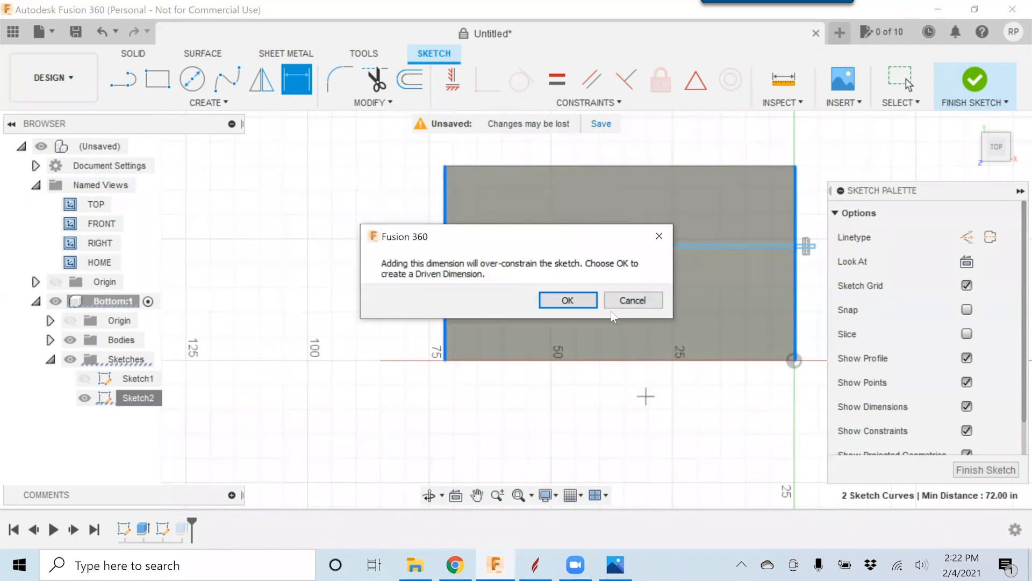
{"action": "left_click", "coordinate": [653, 298]}
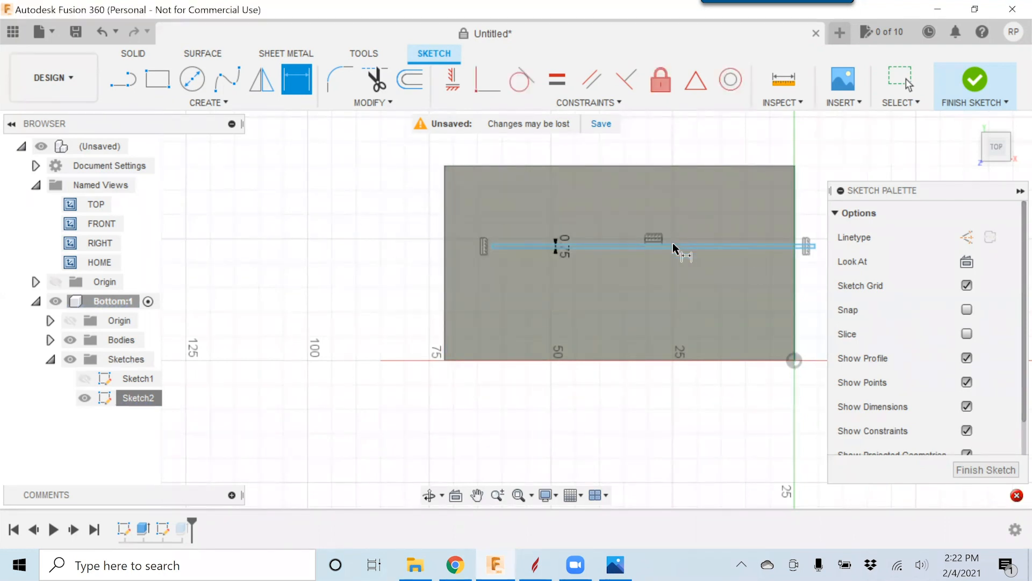
{"action": "left_click", "coordinate": [673, 247]}
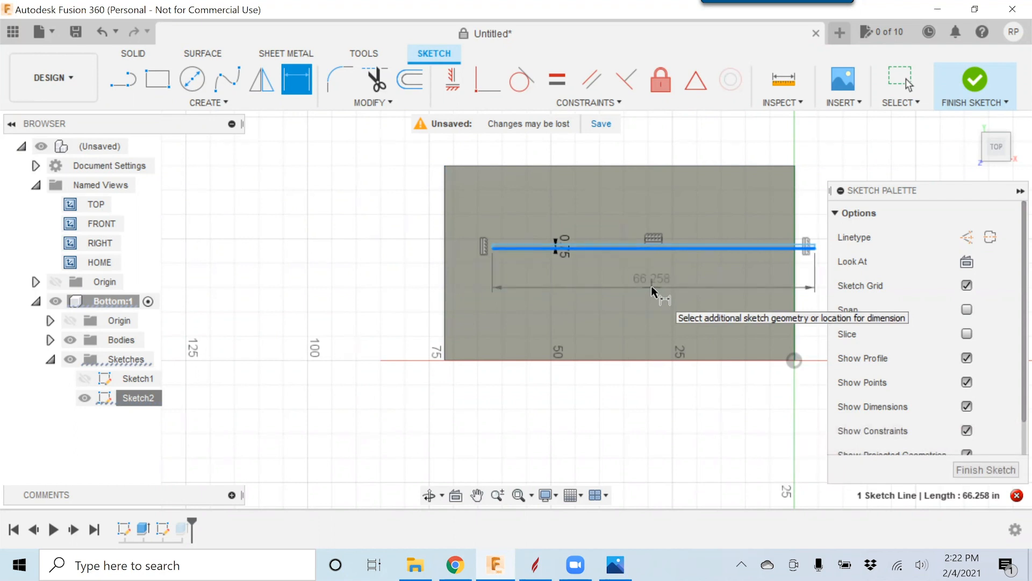
{"action": "key", "text": "Escape"}
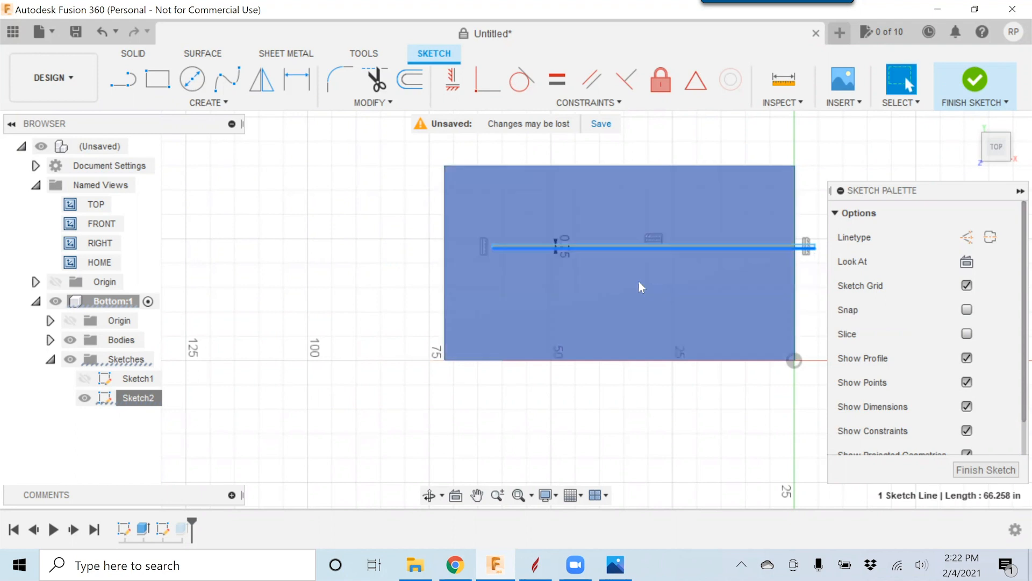
{"action": "left_click", "coordinate": [608, 301]}
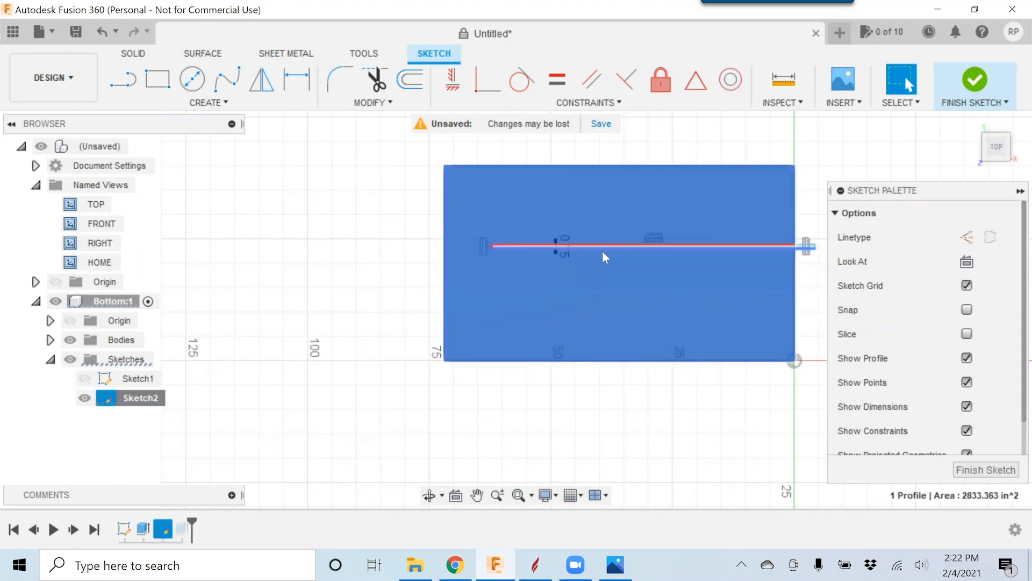
{"action": "left_click", "coordinate": [375, 292]}
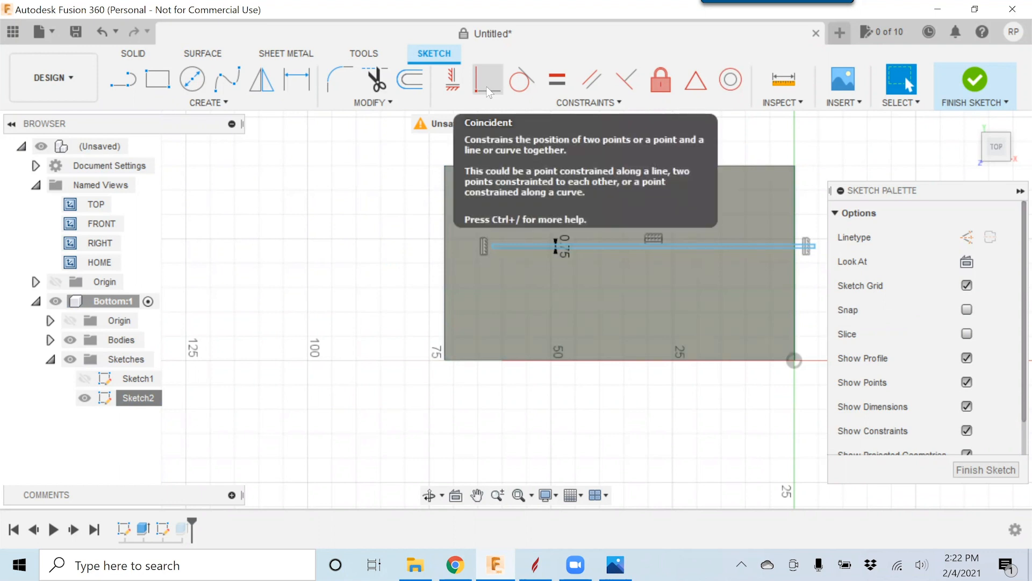
- Make the groove rectangle's upper-left corner coincident with the panel's left edge
{"action": "left_click", "coordinate": [486, 86]}
{"action": "scroll", "coordinate": [475, 238], "scroll_direction": "up", "scroll_amount": 2}
{"action": "scroll", "coordinate": [476, 236], "scroll_direction": "up", "scroll_amount": 3}
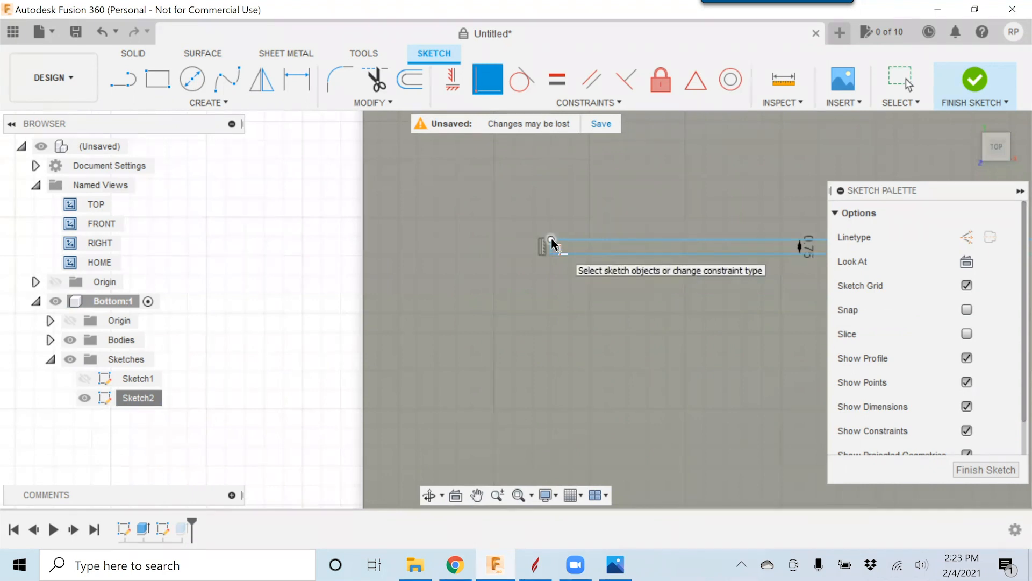
{"action": "left_click", "coordinate": [551, 241]}
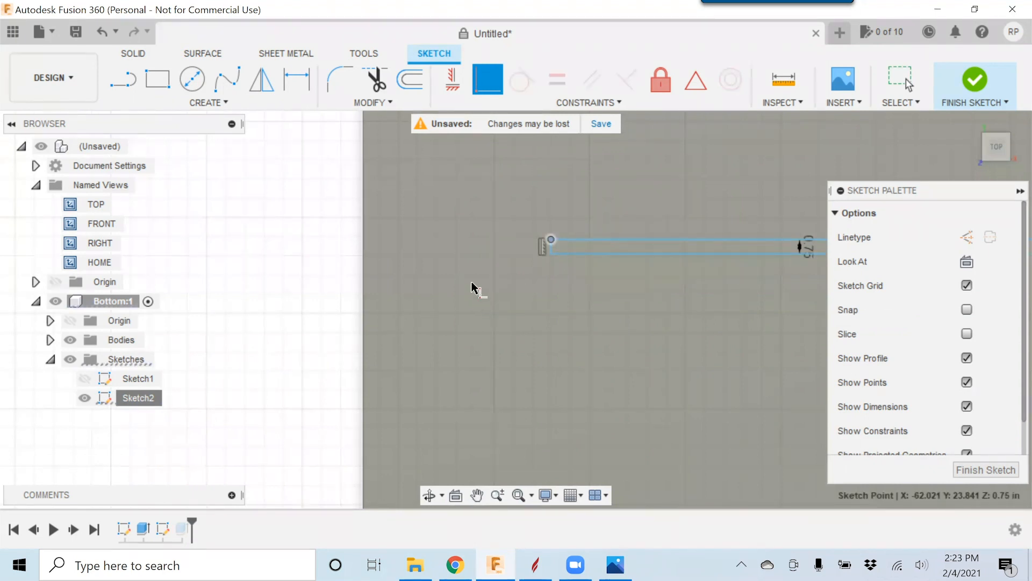
{"action": "left_click", "coordinate": [365, 230]}
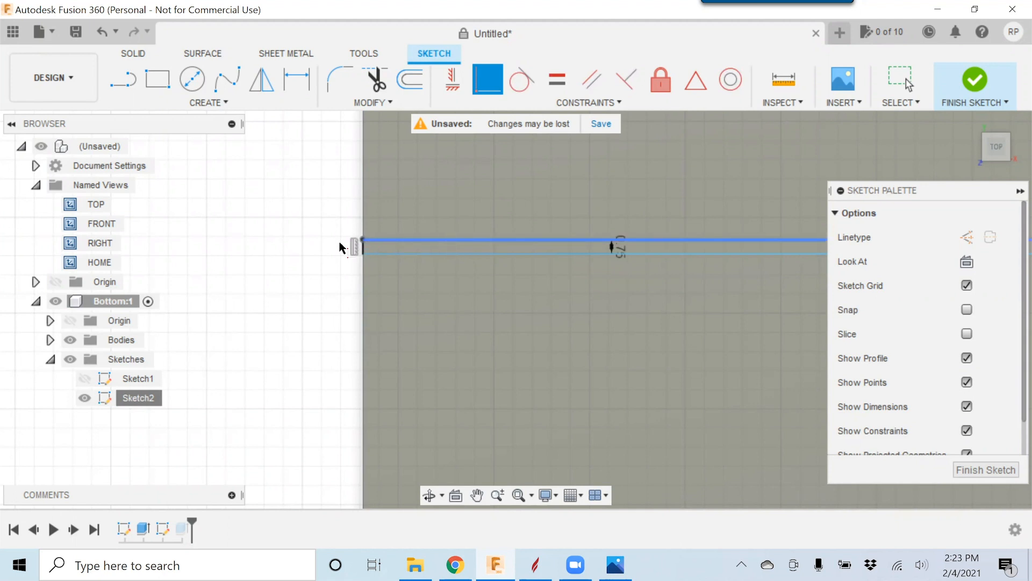
- Make the groove rectangle's upper-right corner coincident with the panel's right edge
{"action": "scroll", "coordinate": [546, 326], "scroll_direction": "down", "scroll_amount": 3}
{"action": "scroll", "coordinate": [544, 323], "scroll_direction": "down", "scroll_amount": 2}
{"action": "middle_click_drag", "start_coordinate": [745, 367], "coordinate": [438, 354]}
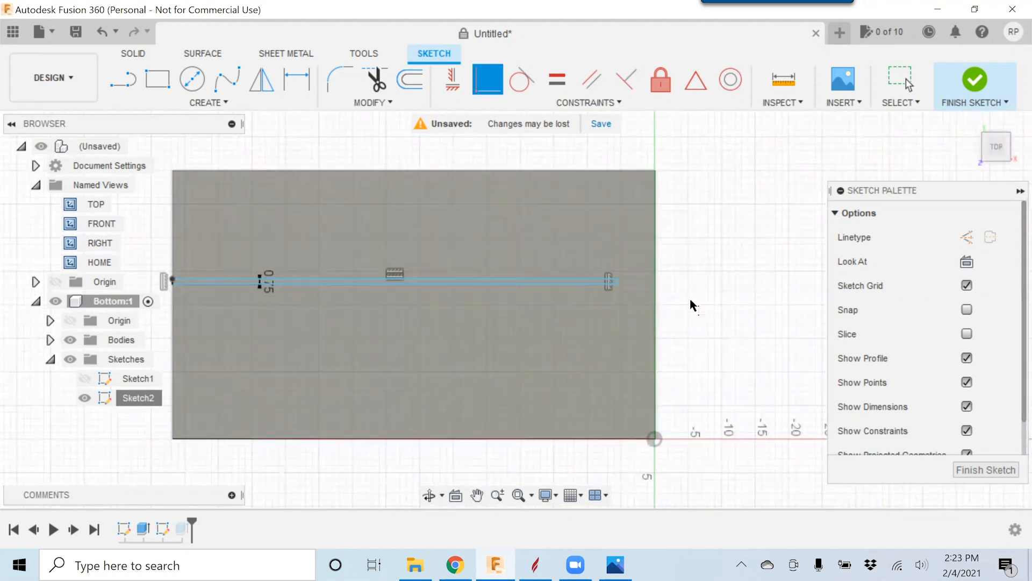
{"action": "scroll", "coordinate": [649, 290], "scroll_direction": "up", "scroll_amount": 3}
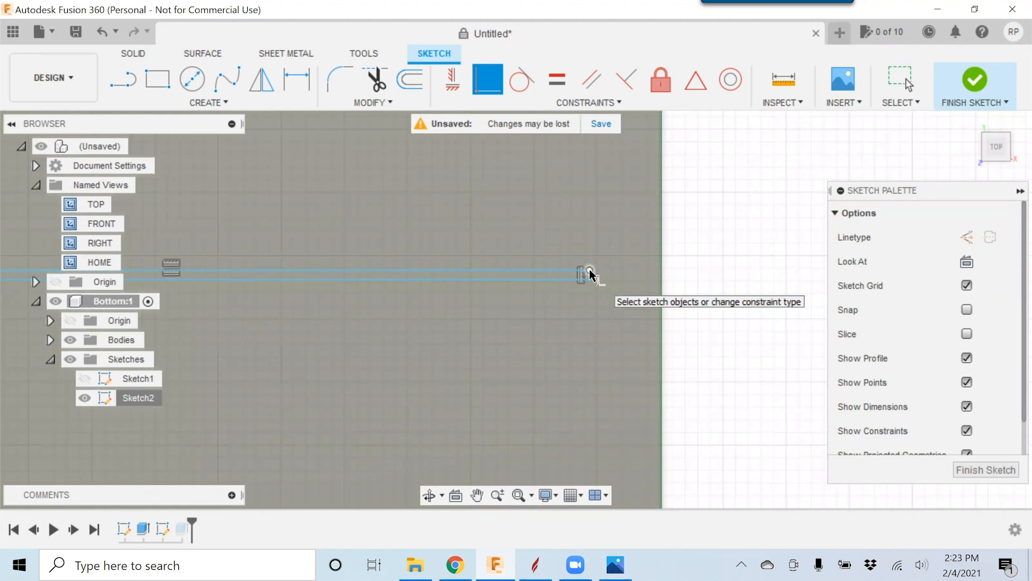
{"action": "left_click", "coordinate": [591, 272]}
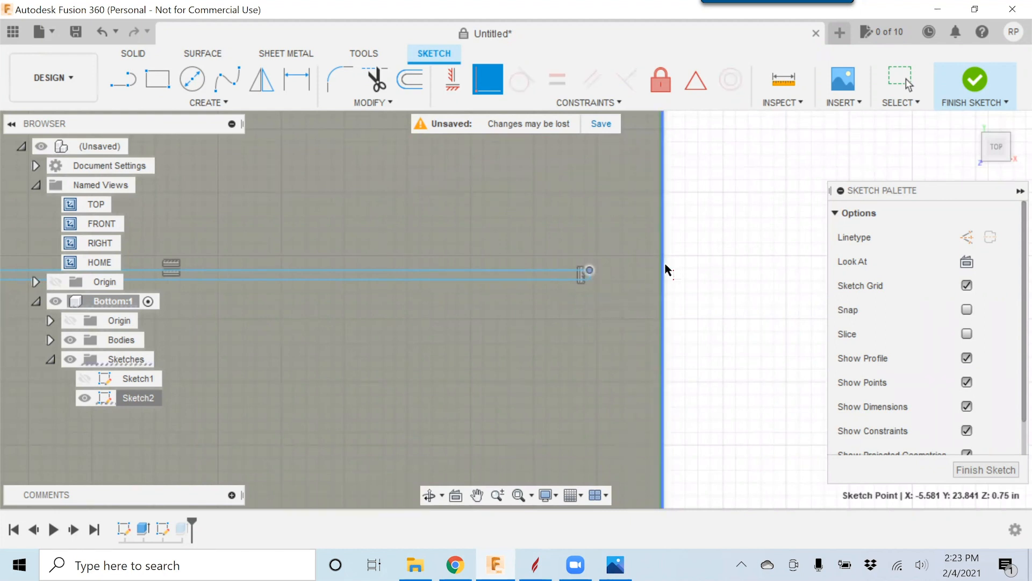
{"action": "left_click_drag", "start_coordinate": [666, 269], "coordinate": [666, 270]}
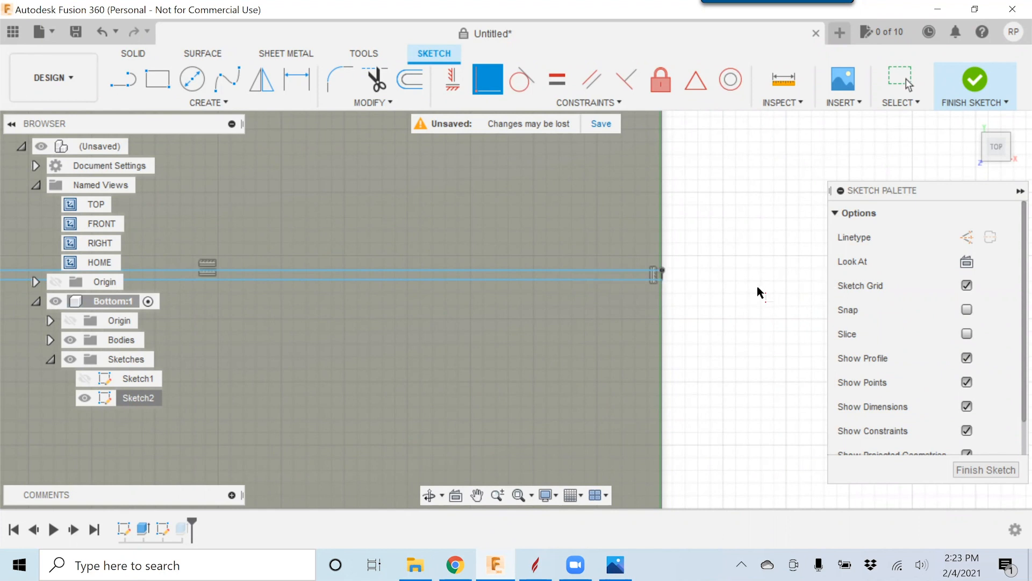
- Switch the linetype to construction and draw a short vertical line on the panel above the groove
{"action": "scroll", "coordinate": [757, 286], "scroll_direction": "down", "scroll_amount": 5}
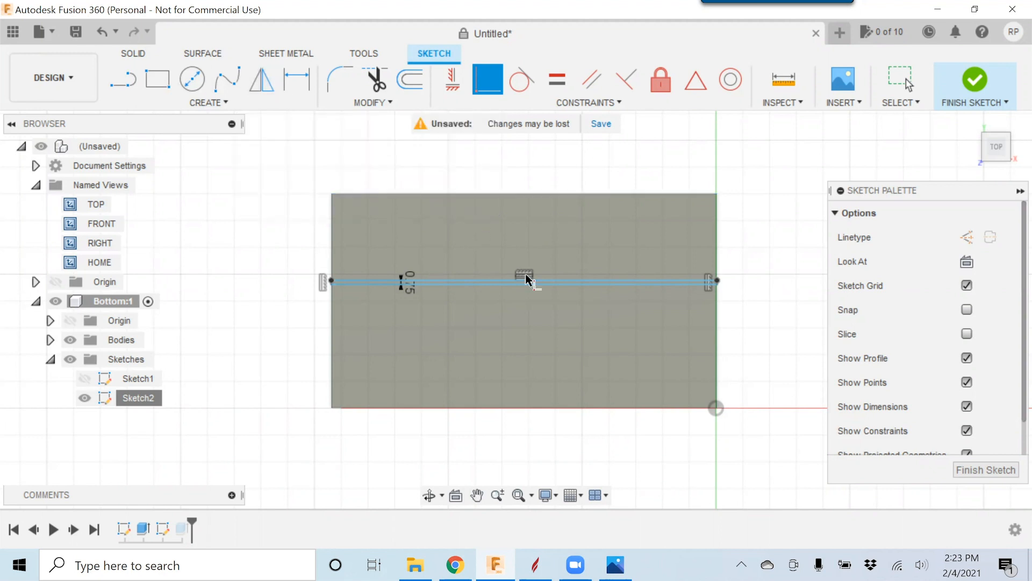
{"action": "left_click", "coordinate": [485, 285]}
{"action": "left_click", "coordinate": [966, 238]}
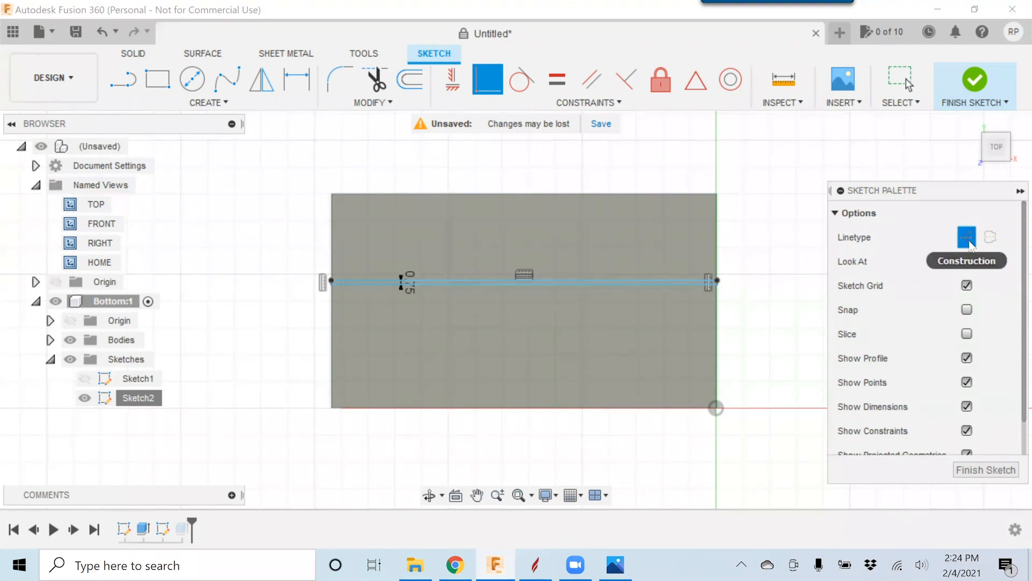
{"action": "left_click", "coordinate": [129, 90]}
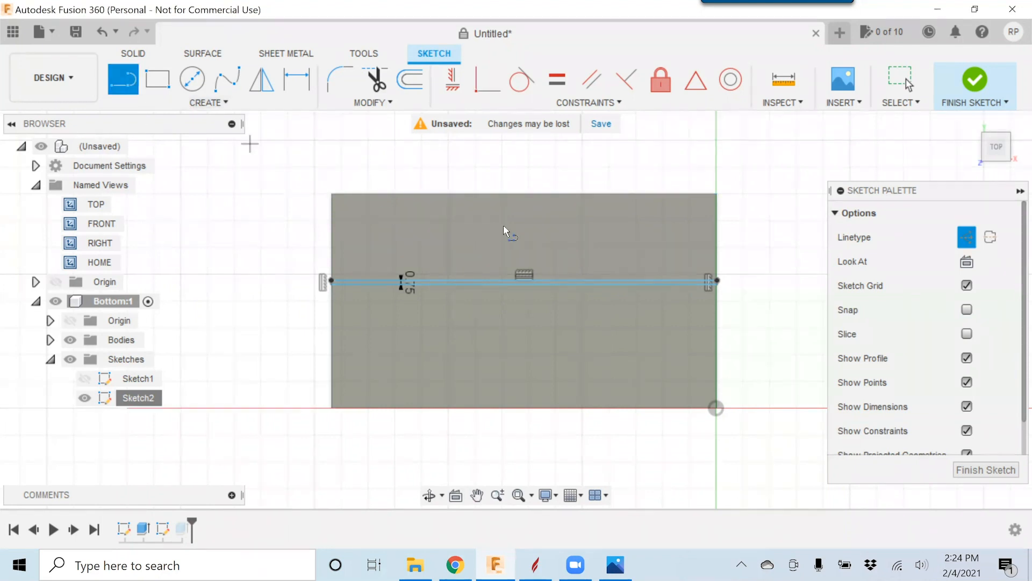
{"action": "left_click", "coordinate": [480, 210]}
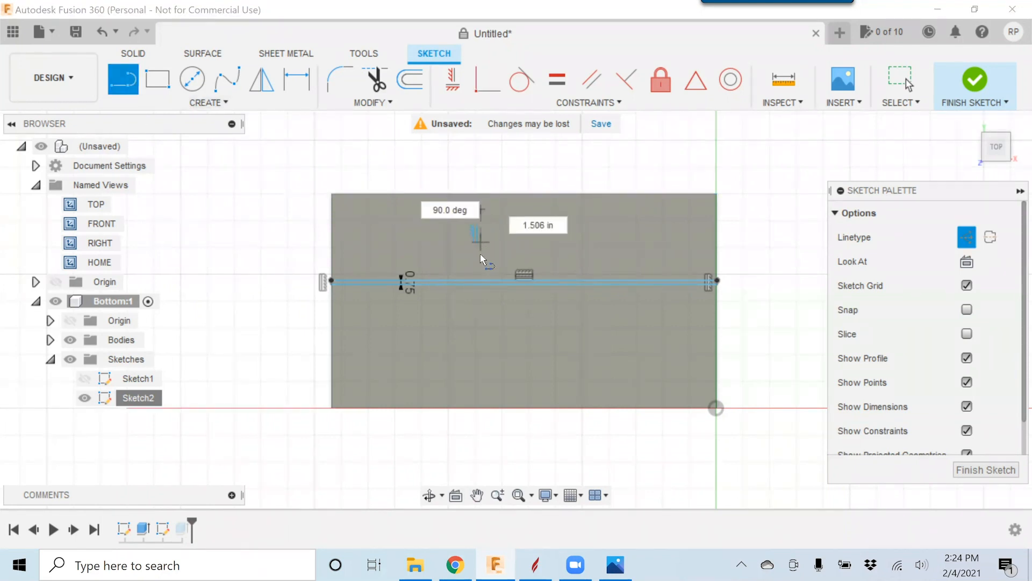
{"action": "left_click", "coordinate": [480, 266]}
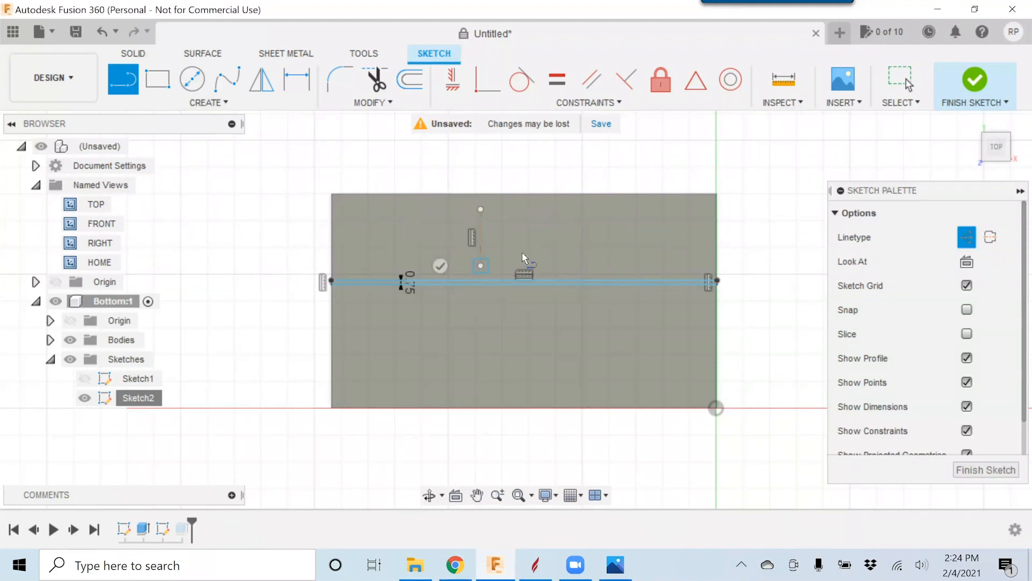
{"action": "key", "text": "Escape"}
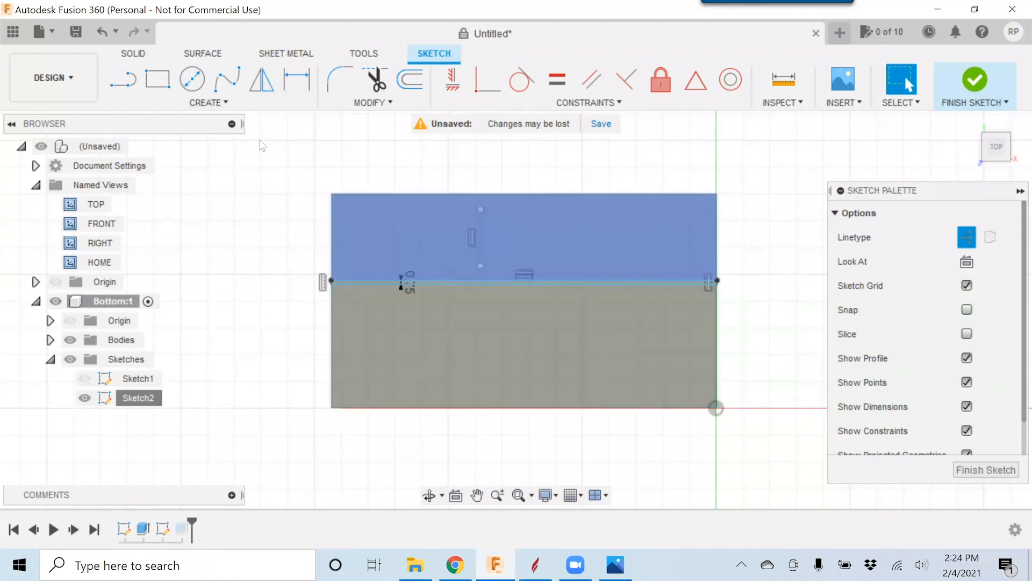
- Draw a second vertical construction line on the panel below the groove and delete the stray arc attached to its end
{"action": "left_click", "coordinate": [476, 303]}
{"action": "left_click", "coordinate": [476, 373]}
{"action": "left_click_drag", "start_coordinate": [576, 385], "coordinate": [574, 381]}
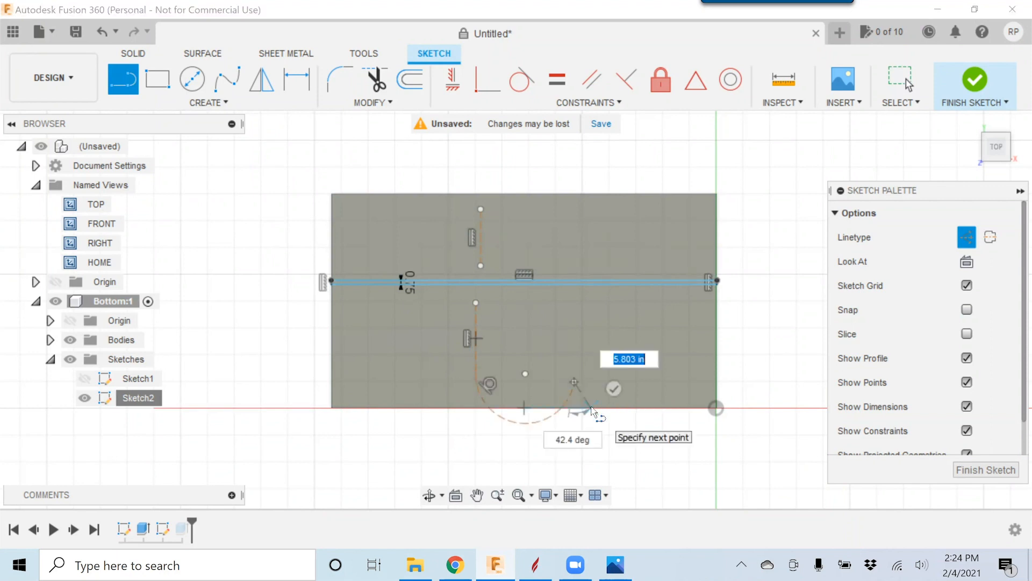
{"action": "key", "text": "Escape"}
{"action": "left_click", "coordinate": [537, 423]}
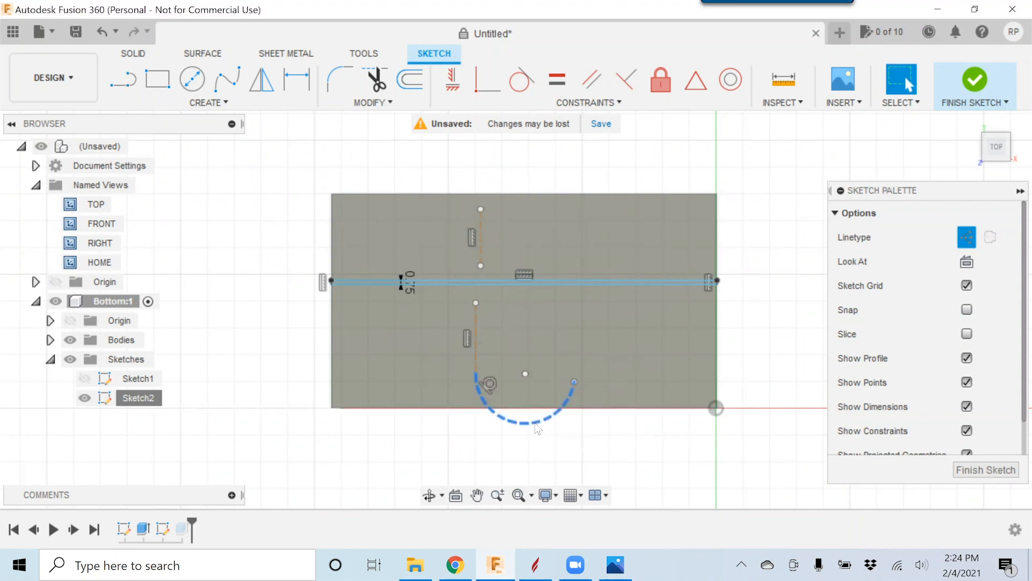
{"action": "right_click", "coordinate": [538, 426]}
{"action": "left_click", "coordinate": [489, 399]}
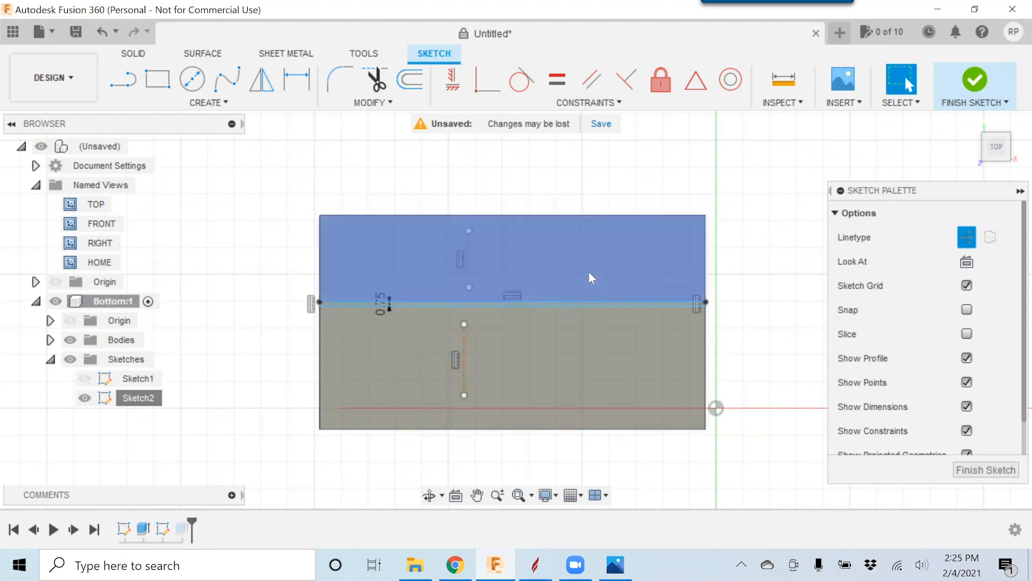
- Continue with the panel in its previous position and make the construction lines' outer ends coincident with the panel's top and bottom edges
{"action": "left_click", "coordinate": [482, 94]}
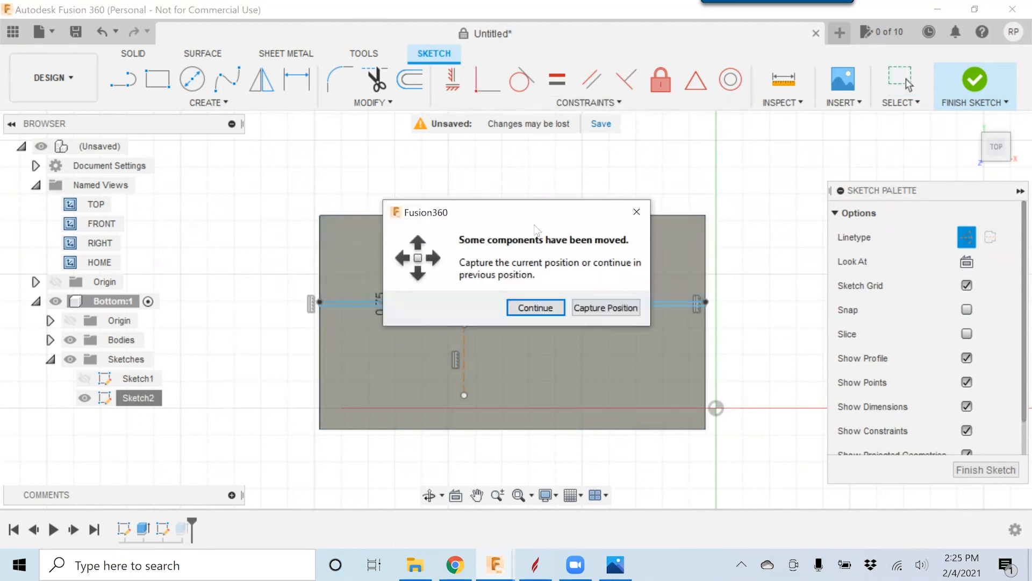
{"action": "left_click", "coordinate": [606, 309]}
{"action": "left_click", "coordinate": [475, 85]}
{"action": "left_click", "coordinate": [559, 311]}
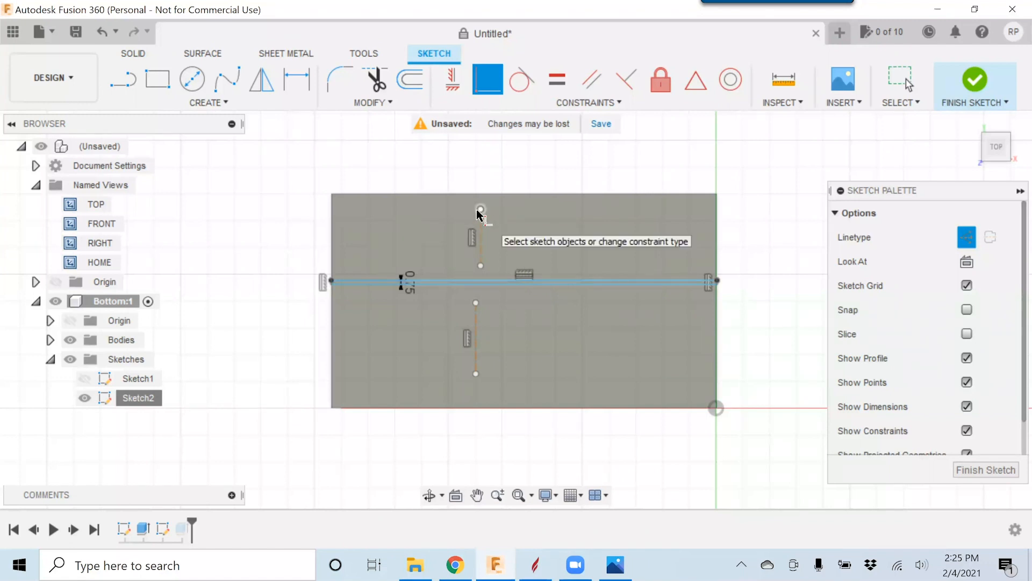
{"action": "left_click_drag", "start_coordinate": [481, 209], "coordinate": [482, 195]}
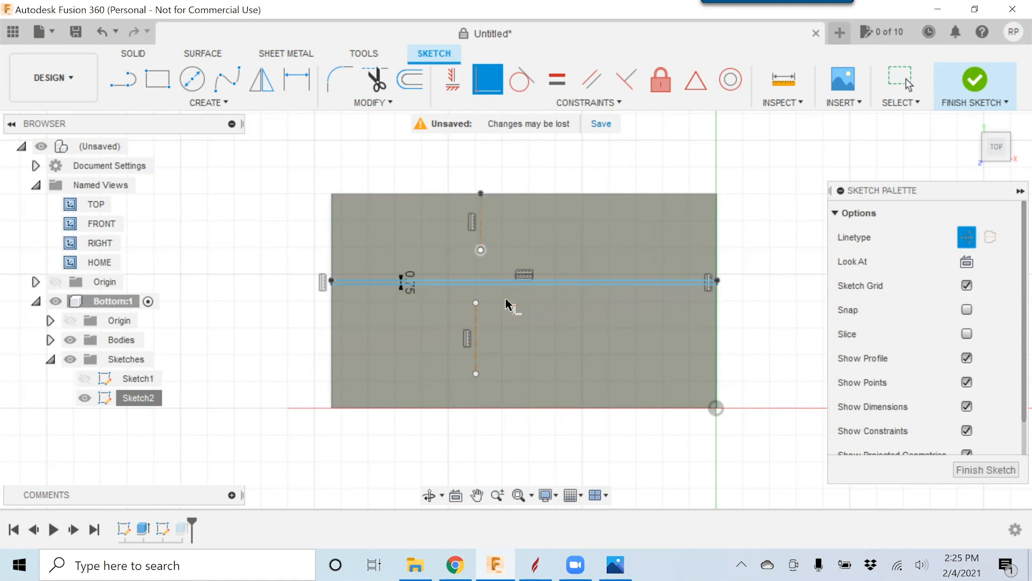
{"action": "left_click_drag", "start_coordinate": [478, 375], "coordinate": [477, 410]}
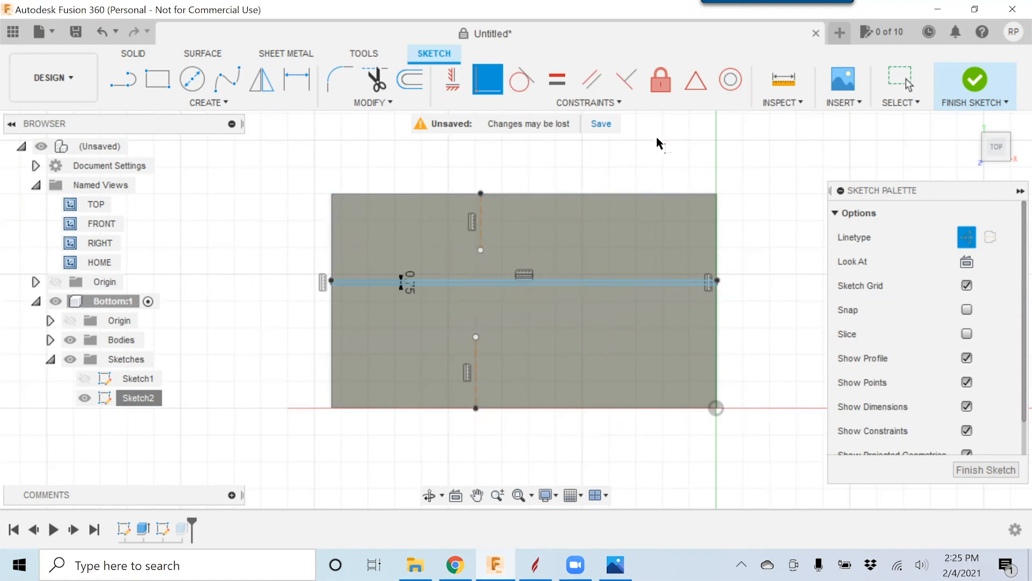
- Constrain the construction lines' inner ends to the midpoints of the groove's long sides and shift the groove toward the panel's middle
{"action": "left_click", "coordinate": [618, 103]}
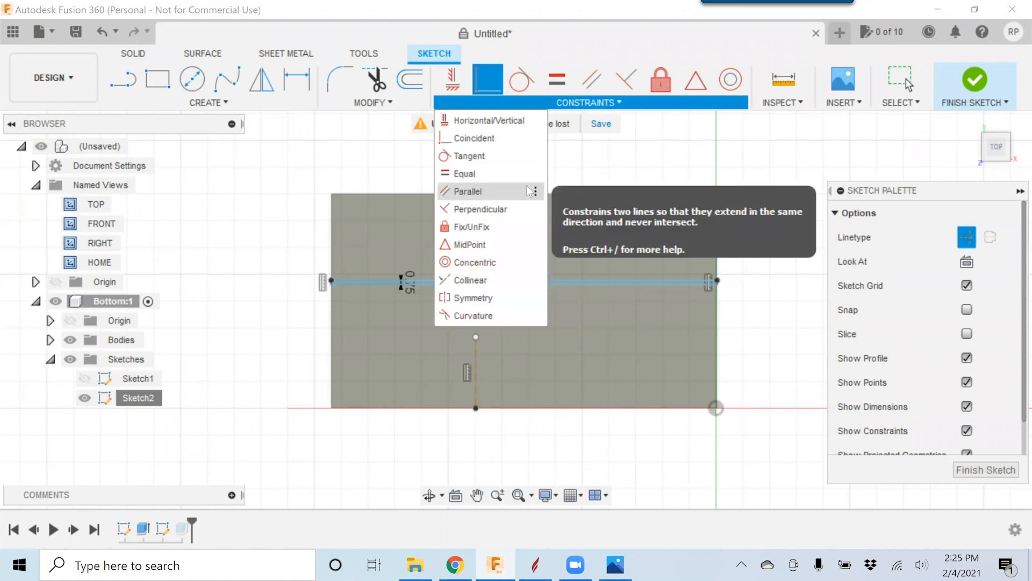
{"action": "left_click", "coordinate": [477, 245]}
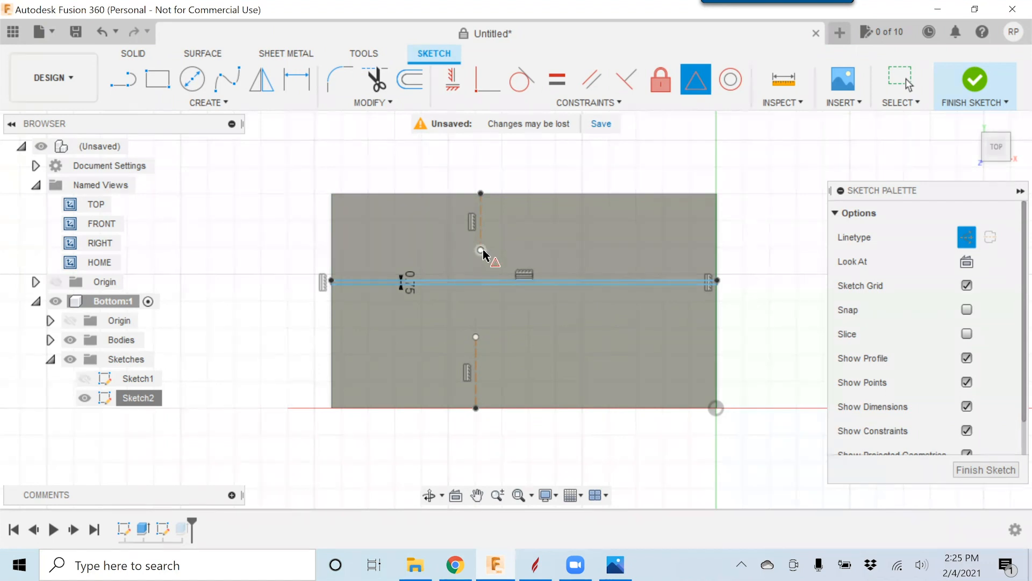
{"action": "left_click", "coordinate": [481, 251]}
{"action": "left_click", "coordinate": [477, 280]}
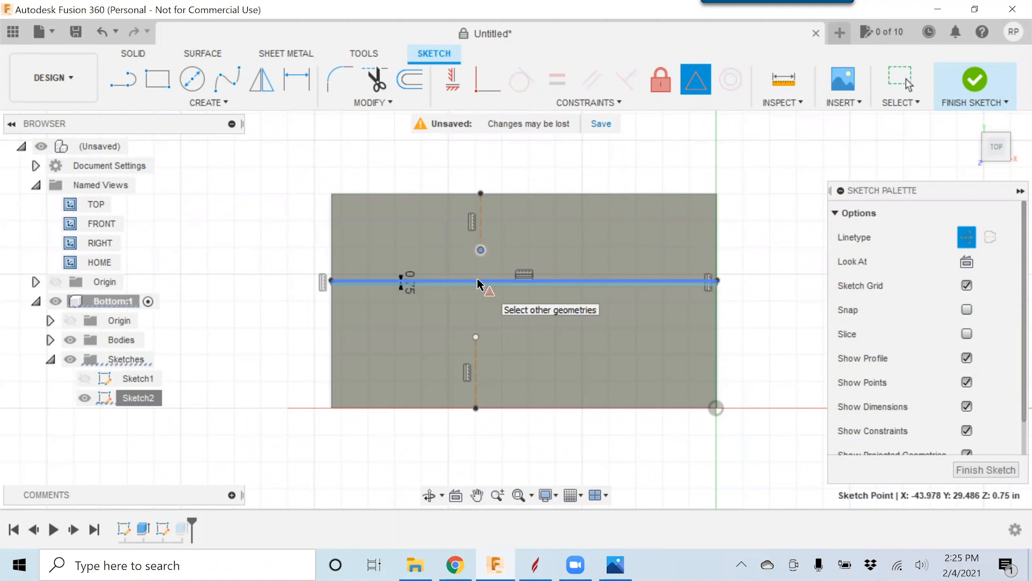
{"action": "left_click", "coordinate": [478, 281]}
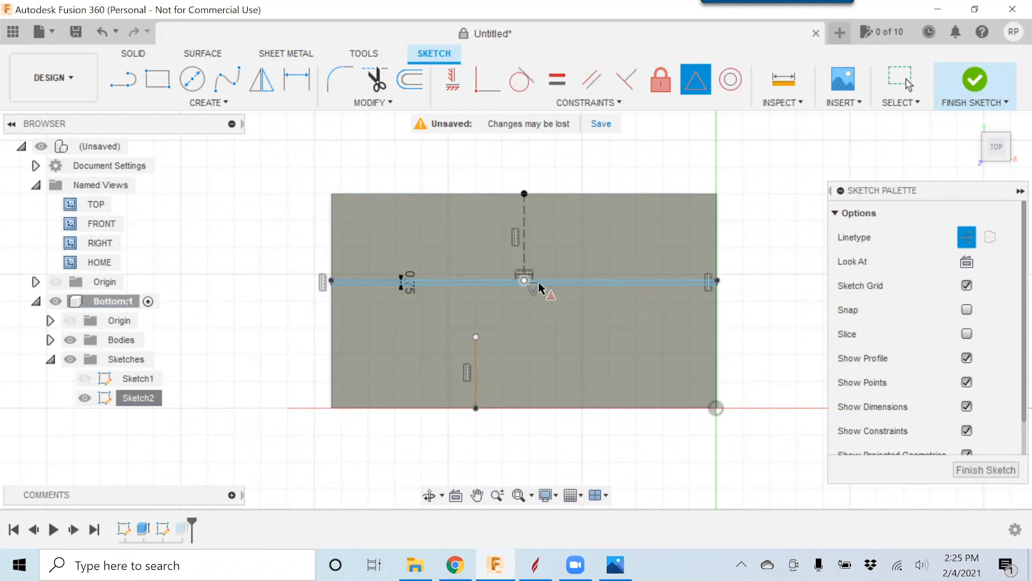
{"action": "left_click", "coordinate": [477, 338]}
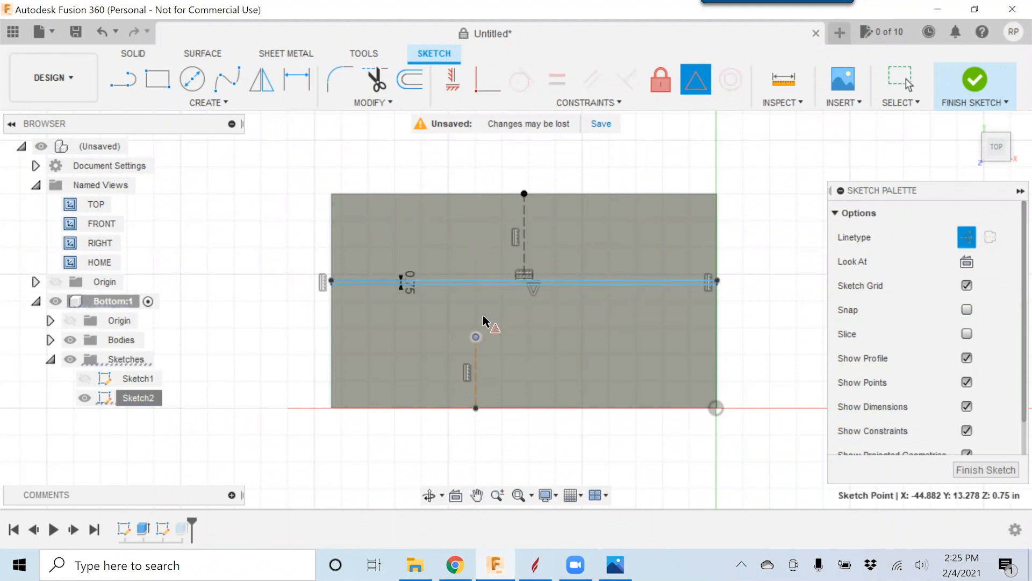
{"action": "left_click", "coordinate": [484, 293]}
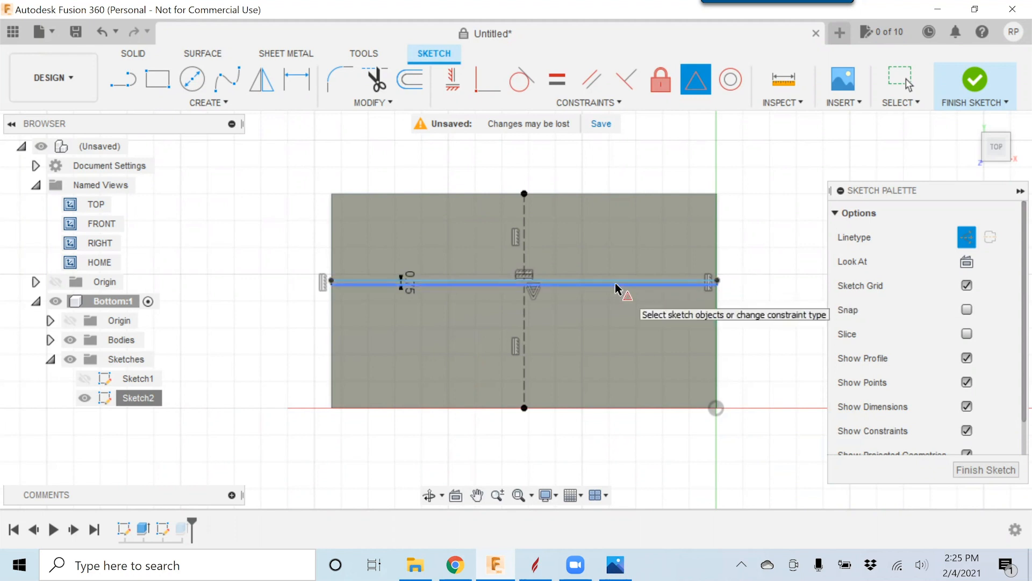
{"action": "key", "text": "Escape"}
{"action": "mouse_move", "coordinate": [588, 282]}
{"action": "left_mouse_down"}
{"action": "mouse_move", "coordinate": [585, 391]}
{"action": "mouse_move", "coordinate": [585, 230]}
{"action": "mouse_move", "coordinate": [579, 379]}
{"action": "mouse_move", "coordinate": [579, 324]}
{"action": "mouse_move", "coordinate": [578, 347]}
{"action": "left_mouse_up"}
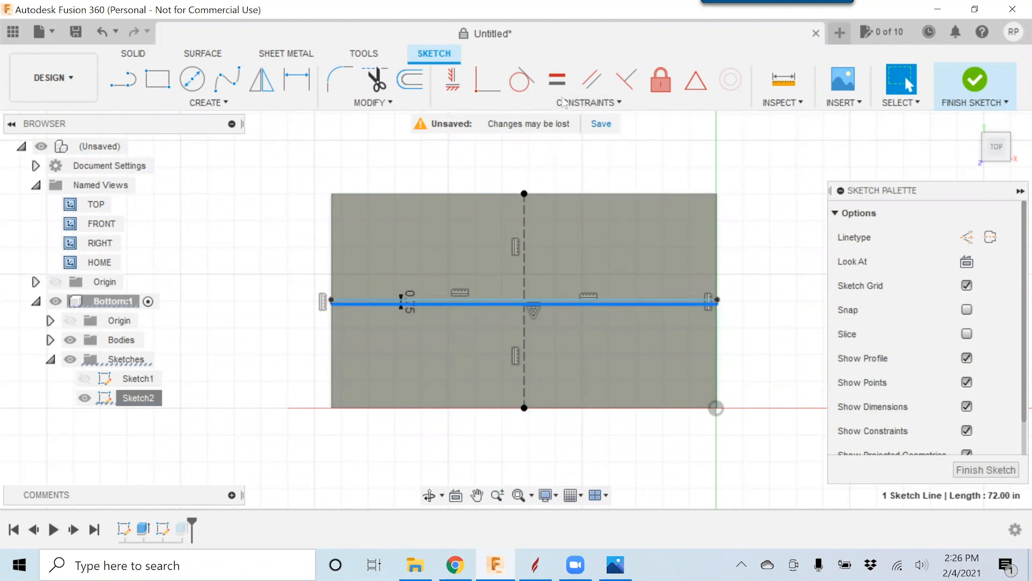
{"action": "left_click", "coordinate": [557, 80]}
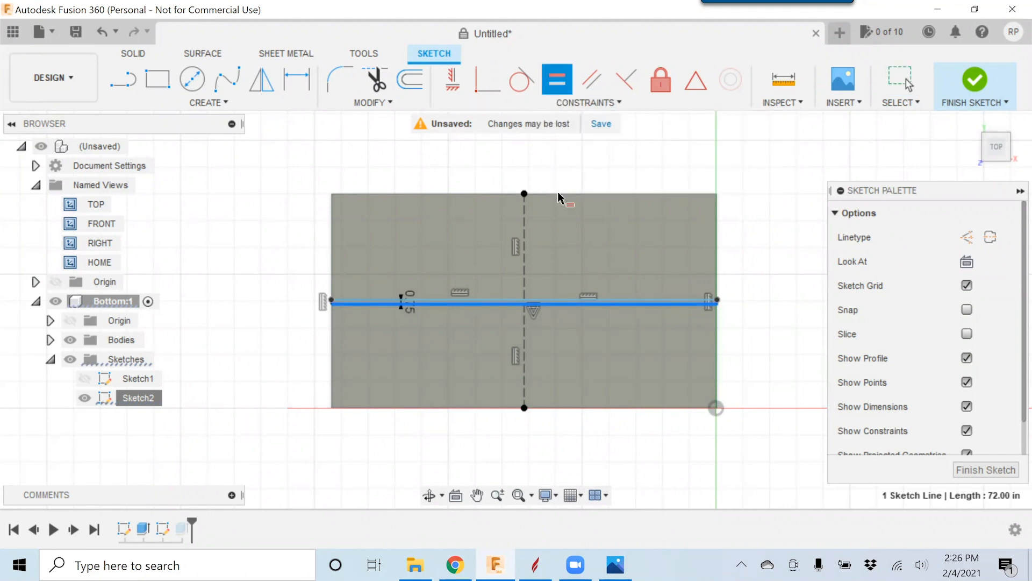
{"action": "left_click", "coordinate": [525, 243]}
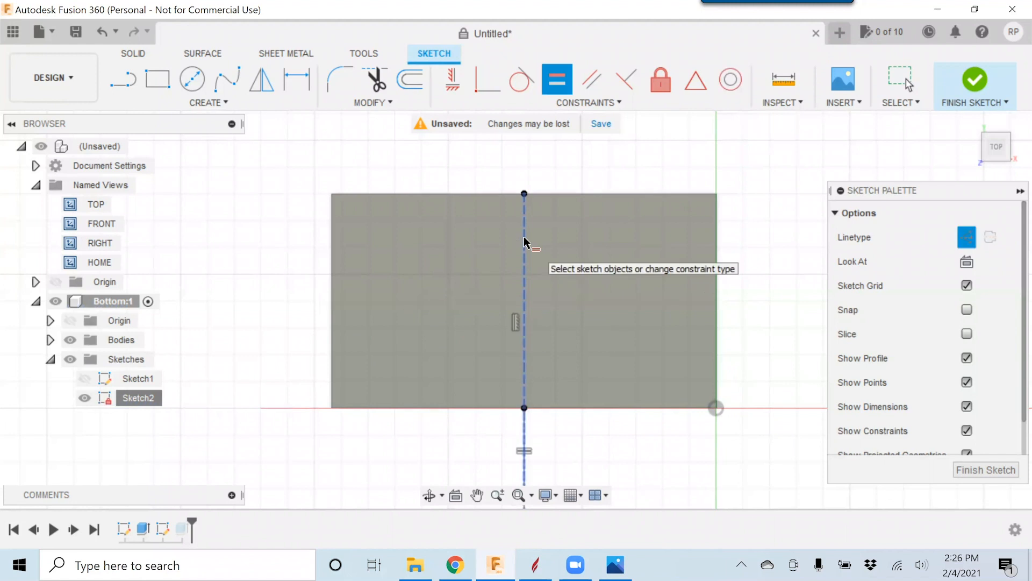
{"action": "key", "text": "Escape"}
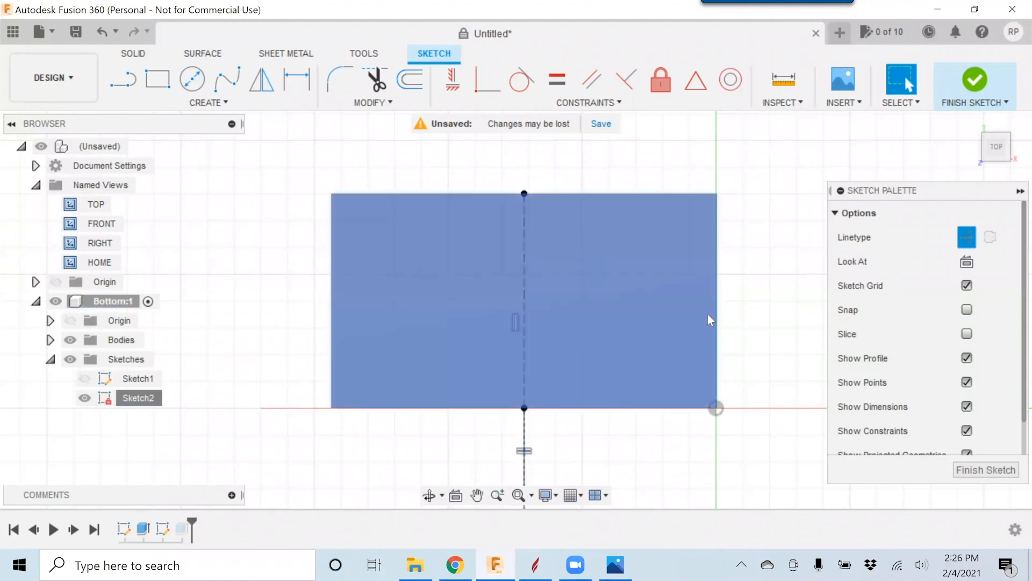
{"action": "right_click", "coordinate": [805, 322]}
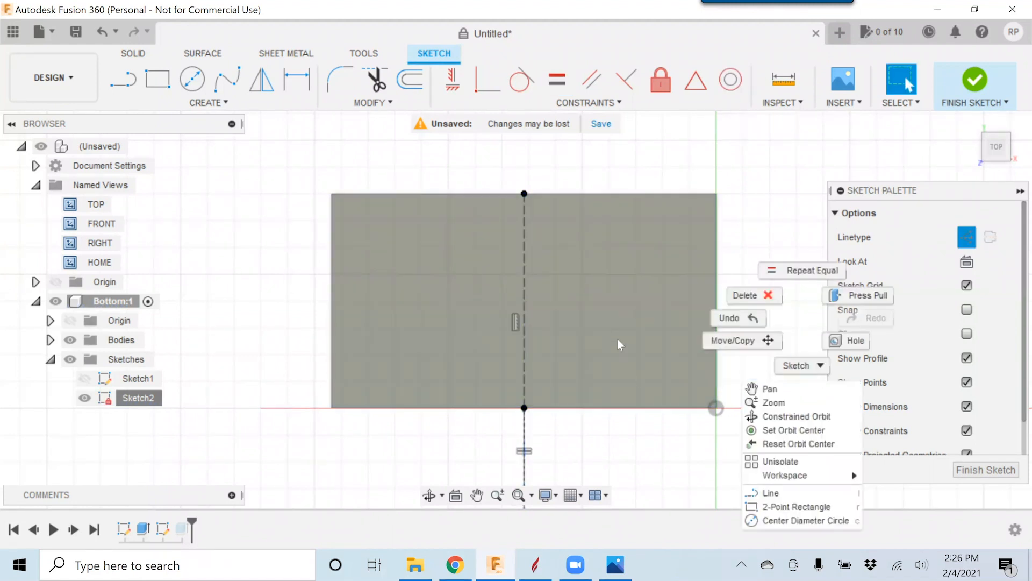
{"action": "left_click", "coordinate": [770, 352]}
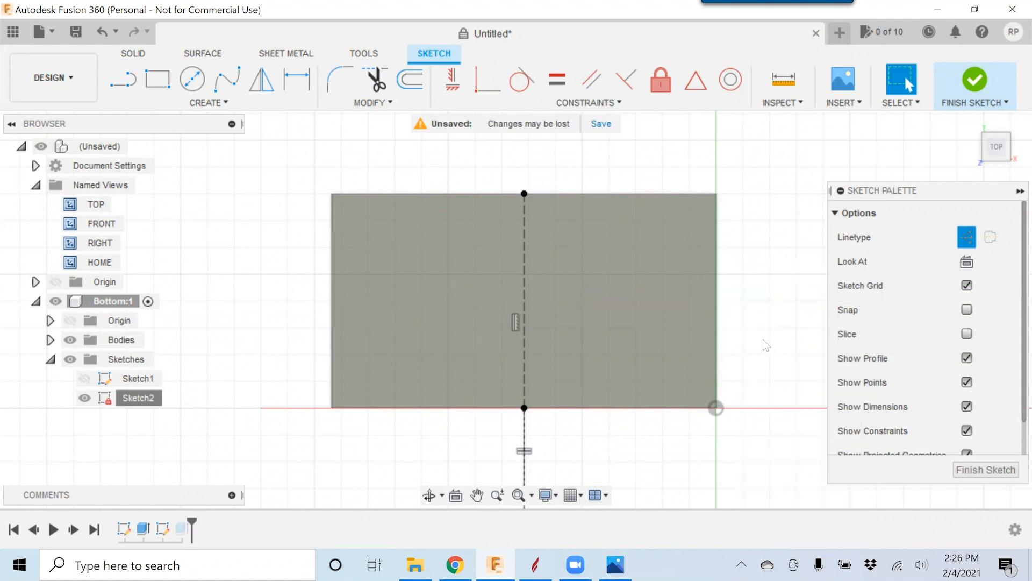
{"action": "key", "text": "ctrl+z"}
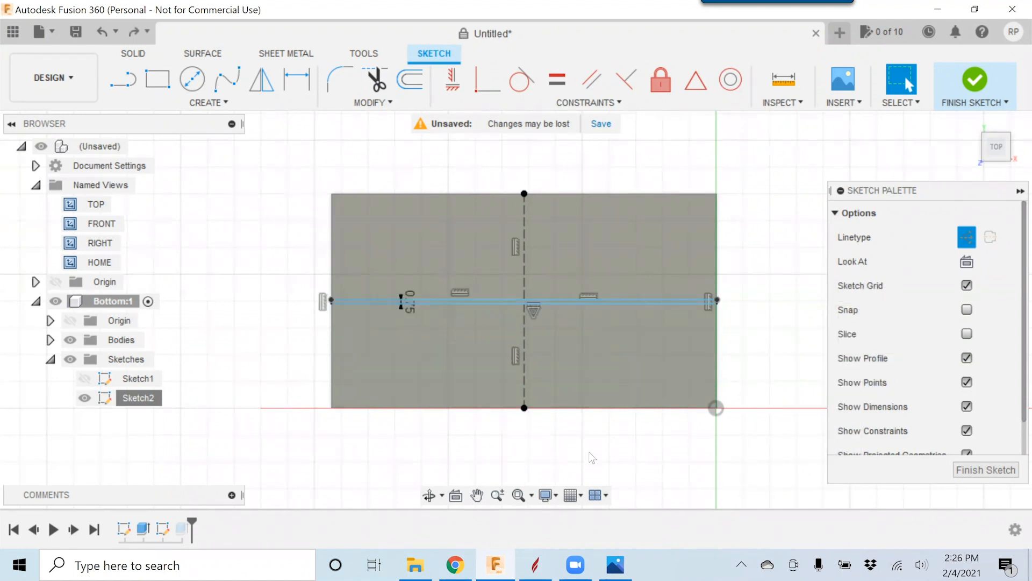
- Apply an Equal constraint between the construction lines above and below the groove and finish the sketch
{"action": "left_click", "coordinate": [555, 89]}
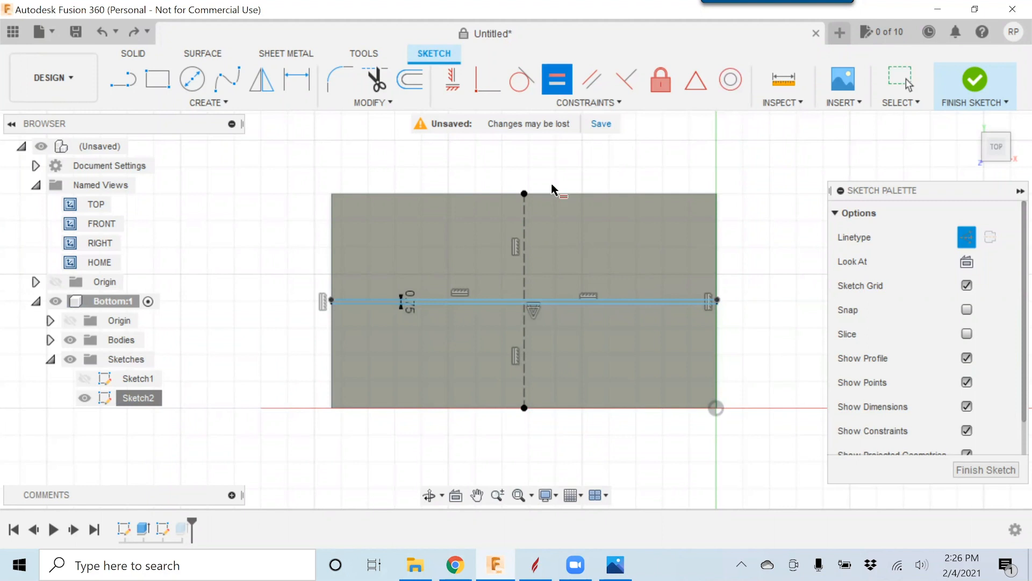
{"action": "left_click", "coordinate": [526, 258]}
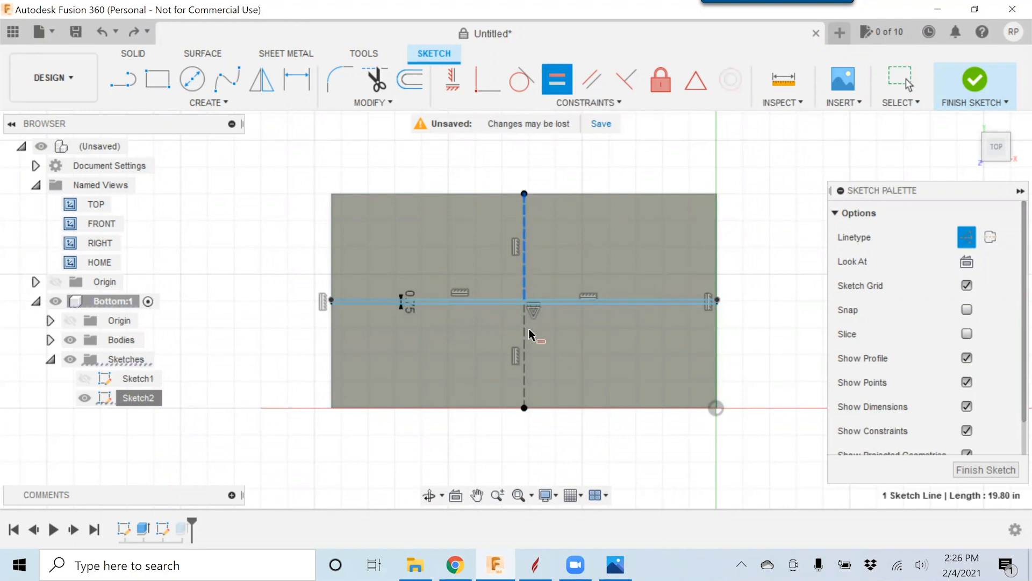
{"action": "left_click", "coordinate": [521, 367]}
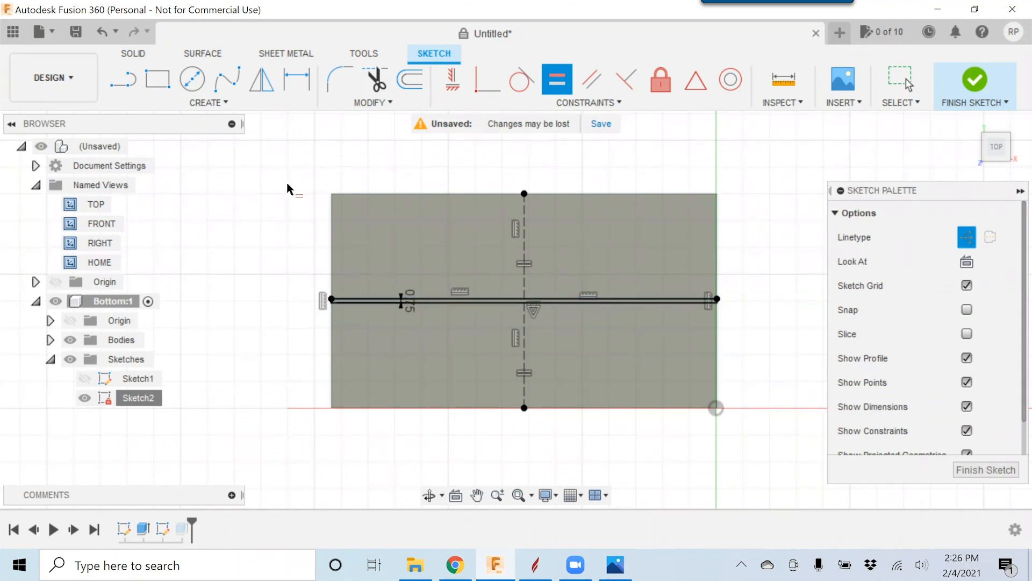
{"action": "key", "text": "Escape"}
{"action": "left_click", "coordinate": [486, 298]}
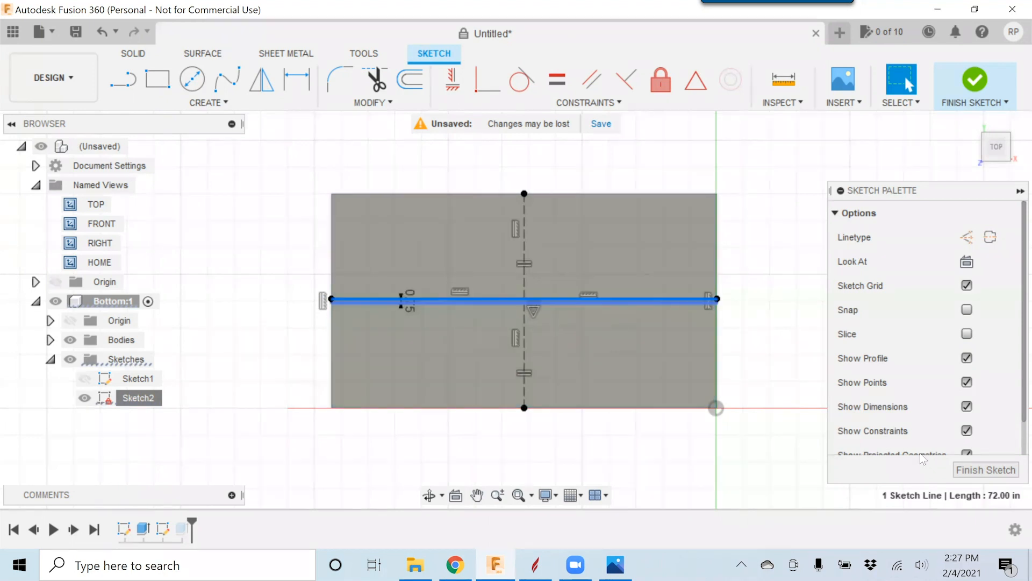
{"action": "left_click", "coordinate": [984, 469]}
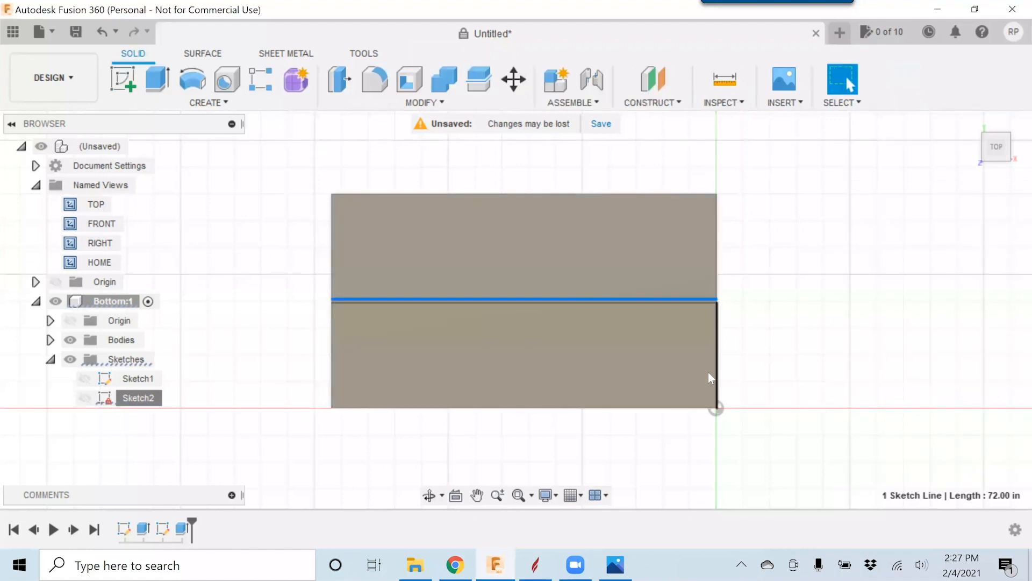
- Edit Sketch1 of the Bottom panel, set the panel's 40 in side to 20 in and finish the sketch
{"action": "middle_click_drag", "start_coordinate": [705, 341], "coordinate": [678, 297], "text": "shift"}
{"action": "scroll", "coordinate": [732, 424], "scroll_direction": "up", "scroll_amount": 6}
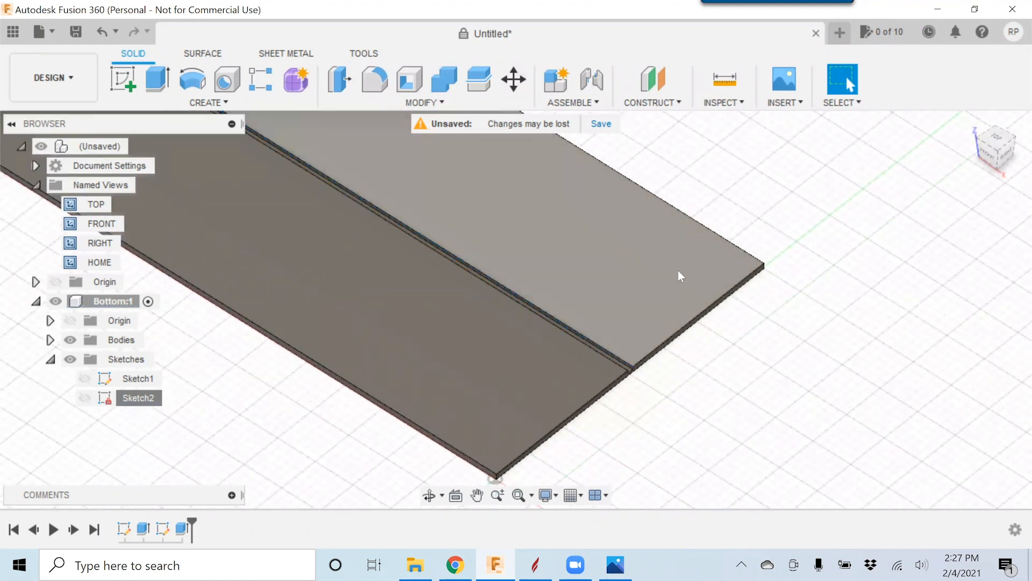
{"action": "right_click", "coordinate": [137, 378]}
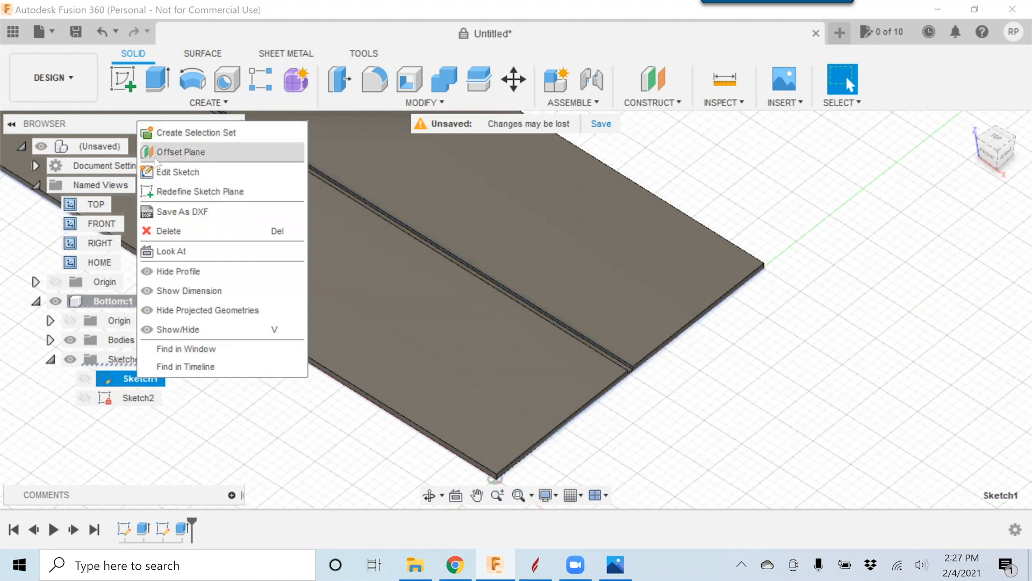
{"action": "left_click", "coordinate": [169, 172]}
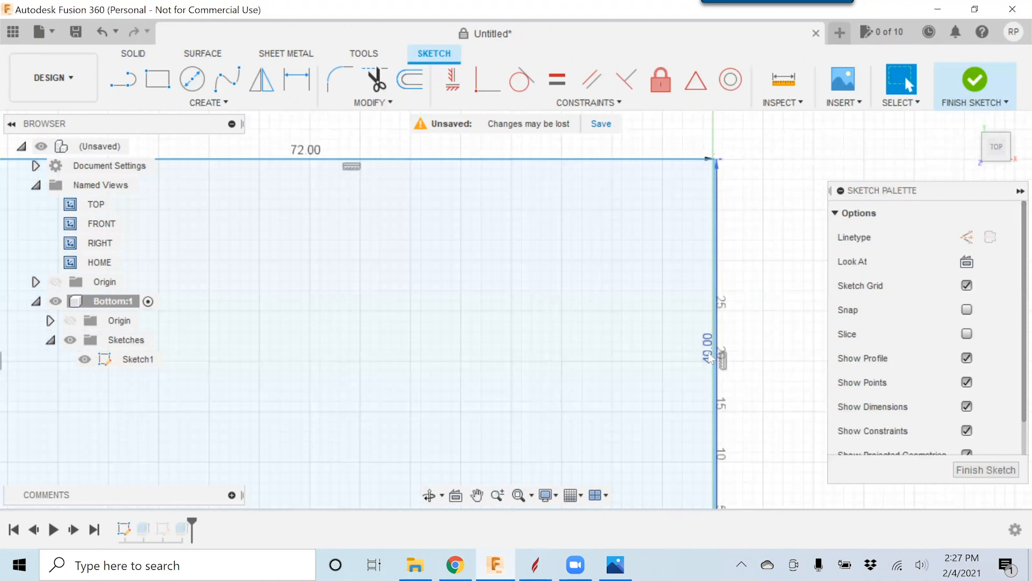
{"action": "double_click", "coordinate": [709, 349]}
{"action": "type", "text": "20"}
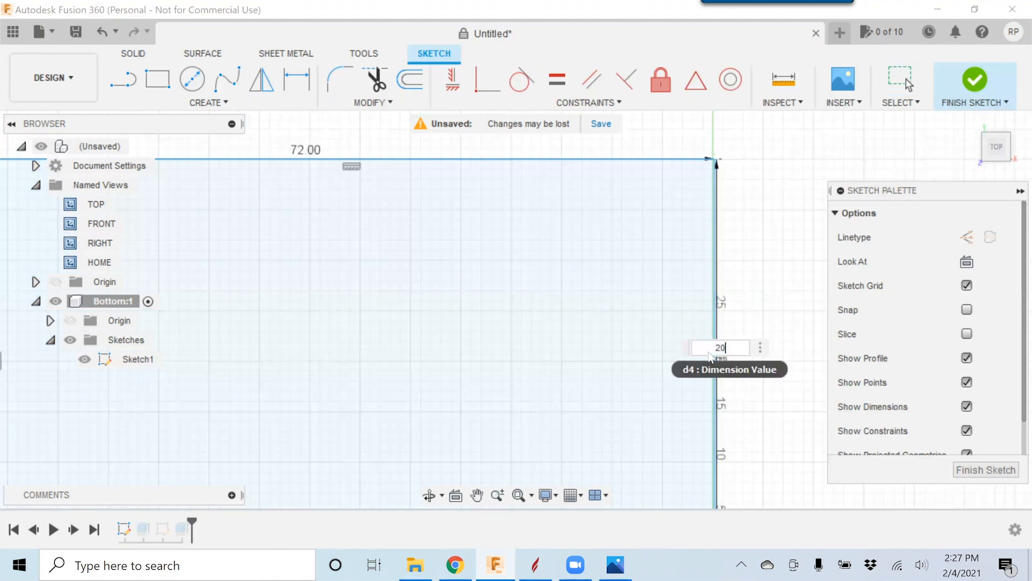
{"action": "key", "text": "Return"}
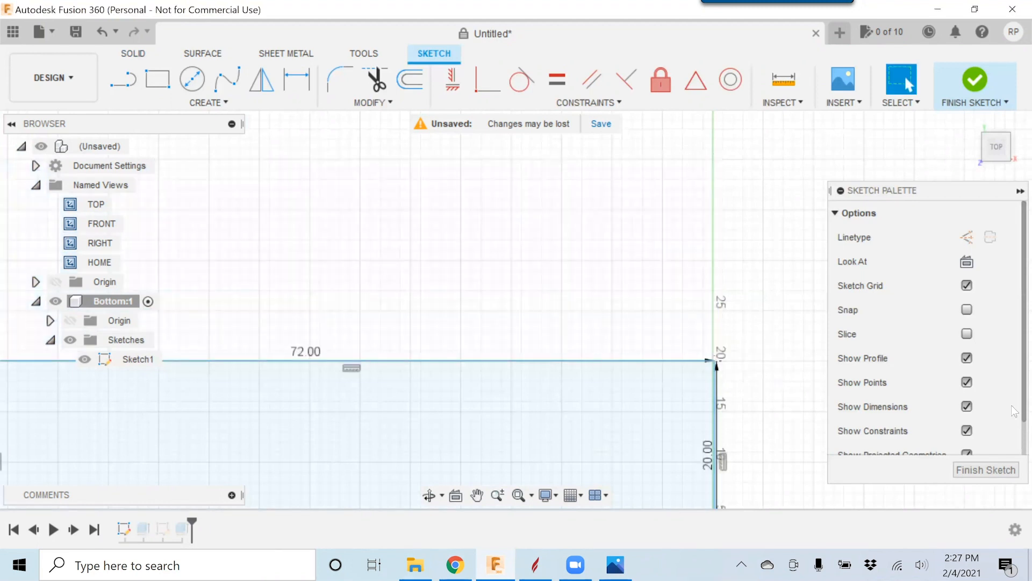
{"action": "left_click", "coordinate": [986, 470]}
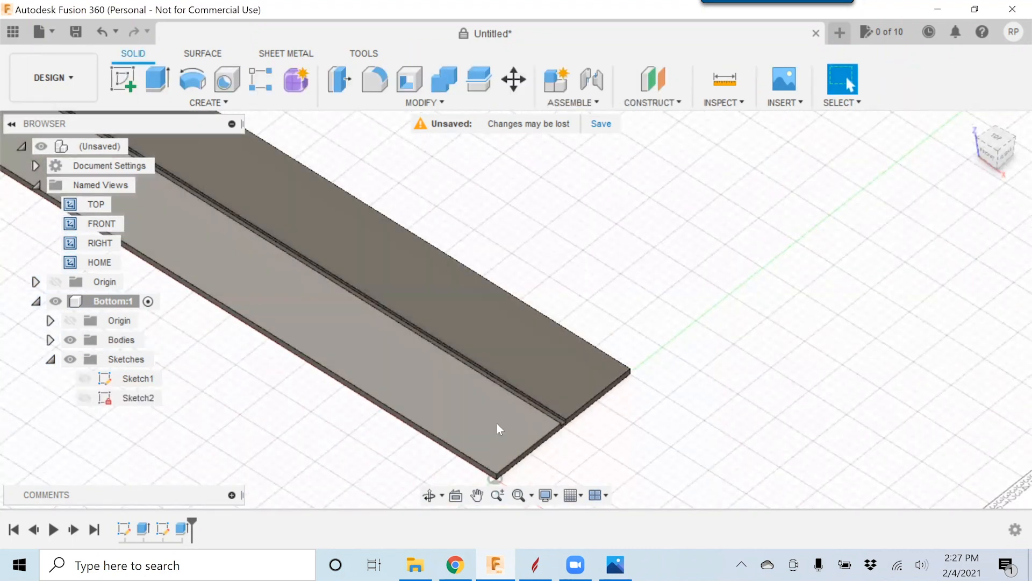
- Reopen Sketch1, set the Bottom panel's short side to 40 in and finish the sketch
{"action": "scroll", "coordinate": [497, 424], "scroll_direction": "down", "scroll_amount": 5}
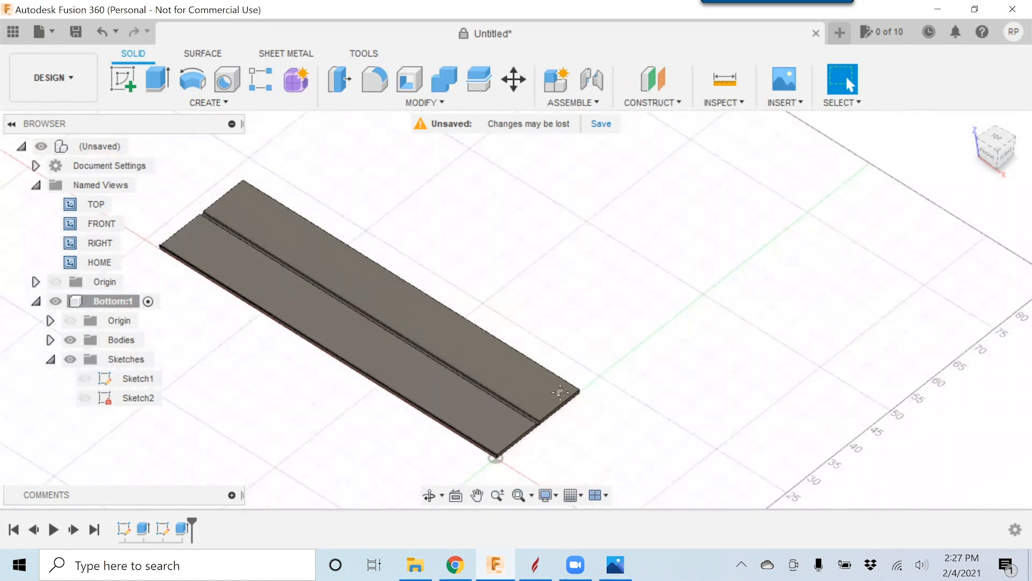
{"action": "middle_click_drag", "start_coordinate": [501, 364], "coordinate": [642, 302]}
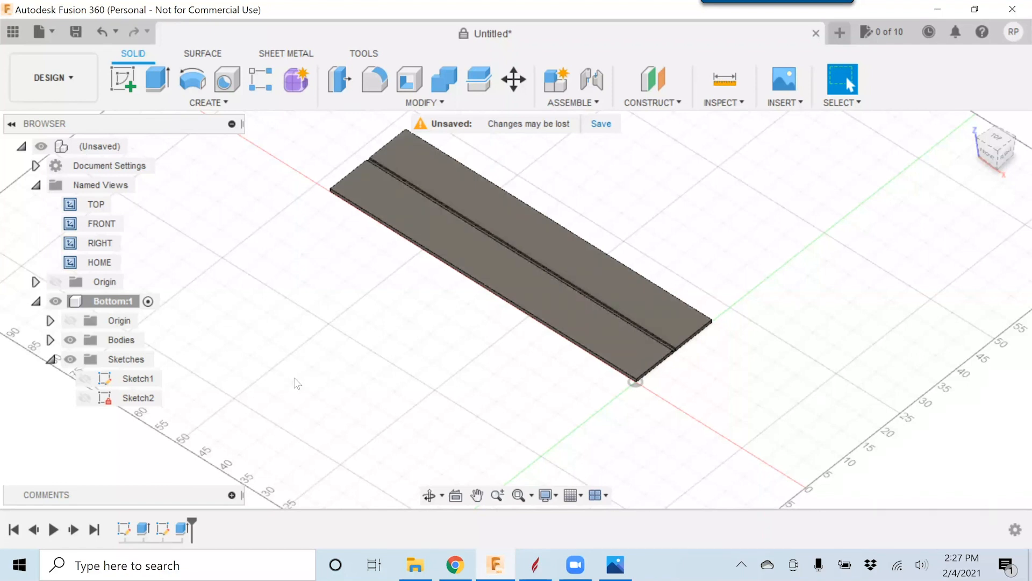
{"action": "right_click", "coordinate": [147, 380]}
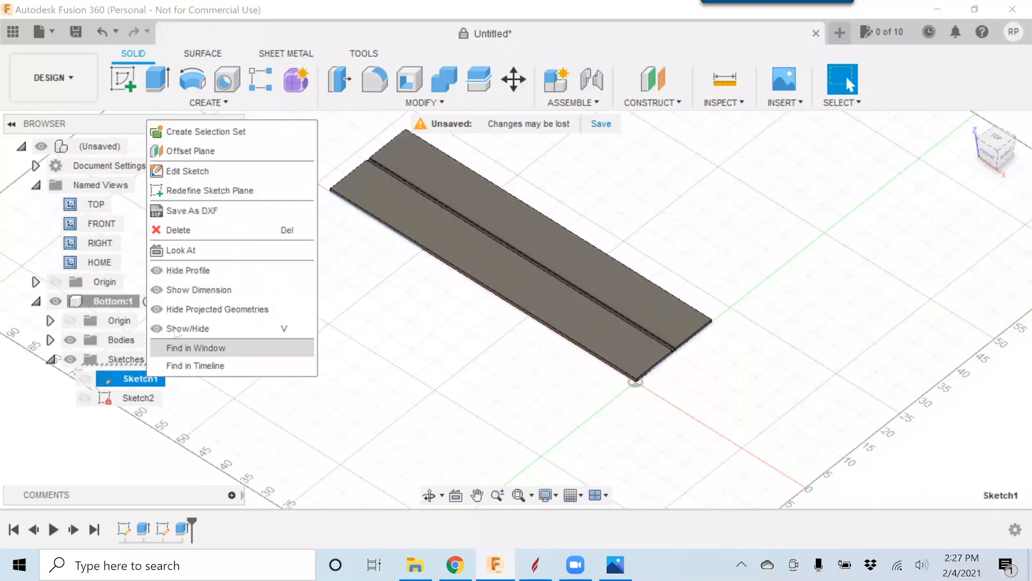
{"action": "left_click", "coordinate": [187, 171]}
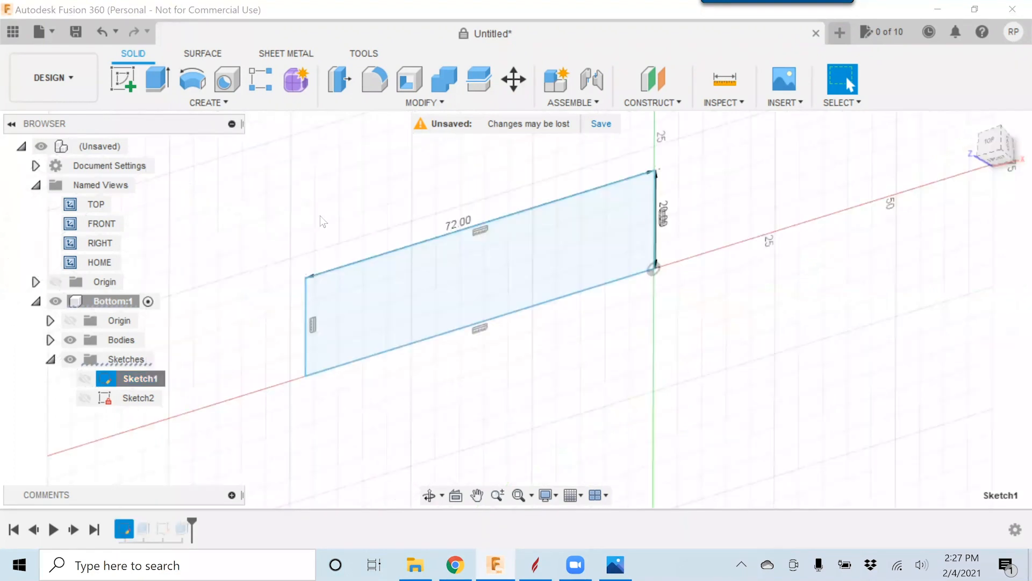
{"action": "double_click", "coordinate": [706, 306]}
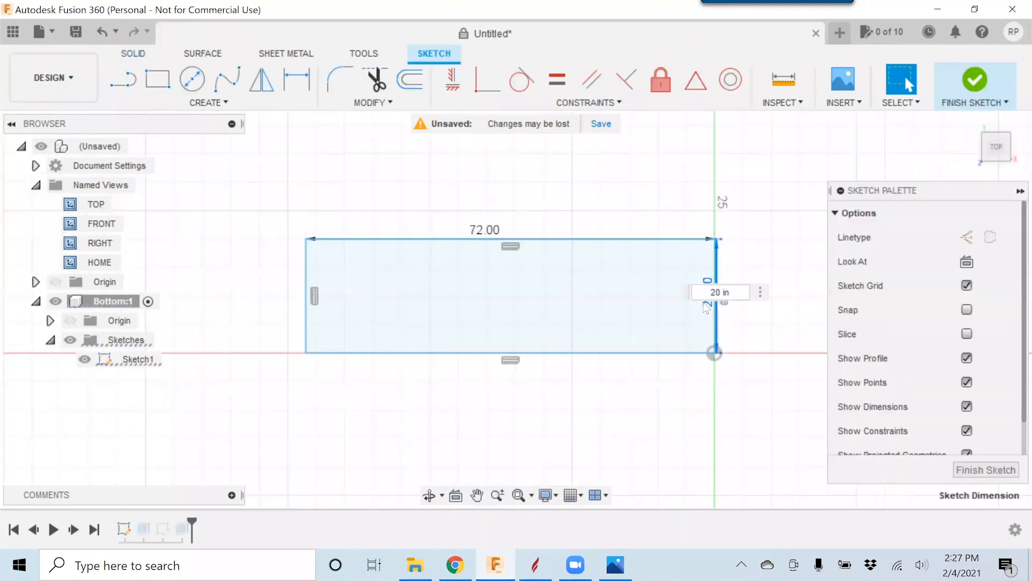
{"action": "type", "text": "40"}
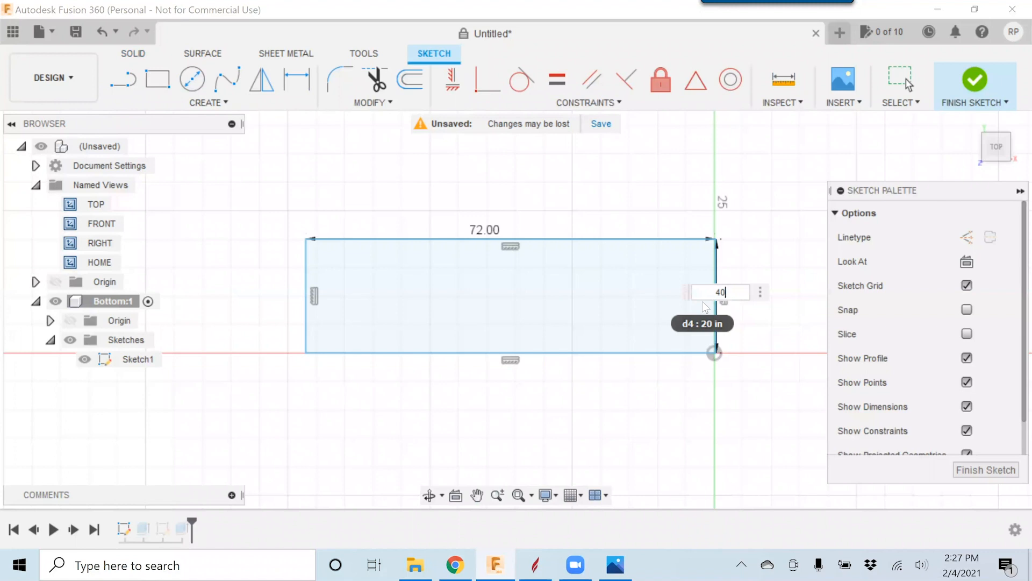
{"action": "key", "text": "Return"}
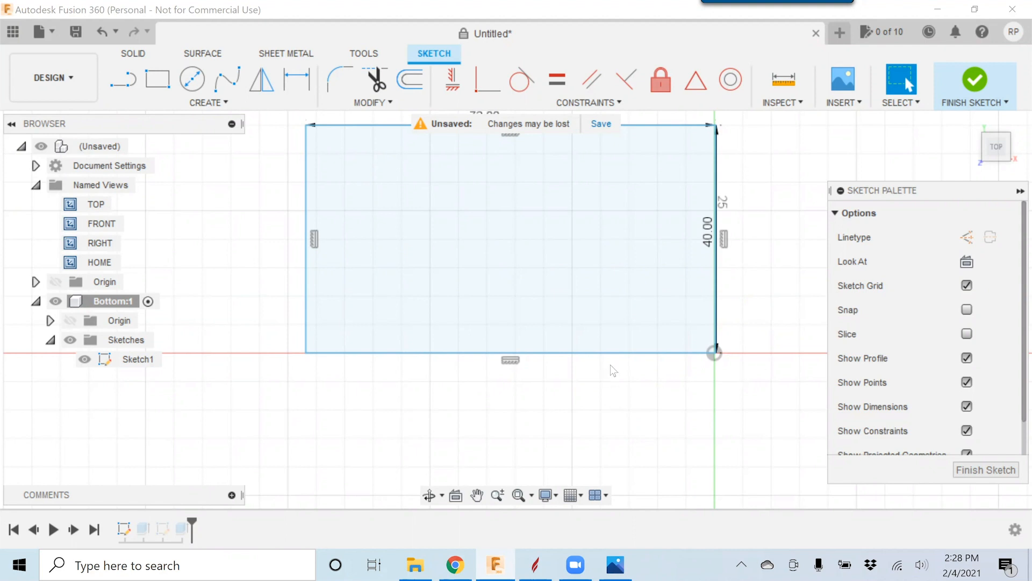
{"action": "middle_click_drag", "start_coordinate": [584, 404], "coordinate": [546, 436]}
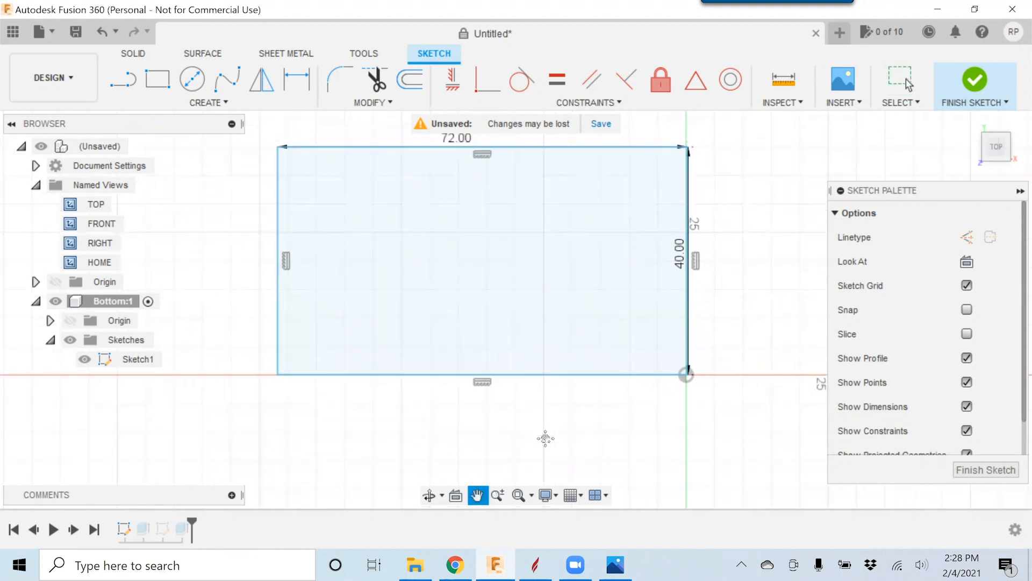
{"action": "scroll", "coordinate": [554, 427], "scroll_direction": "down", "scroll_amount": 1}
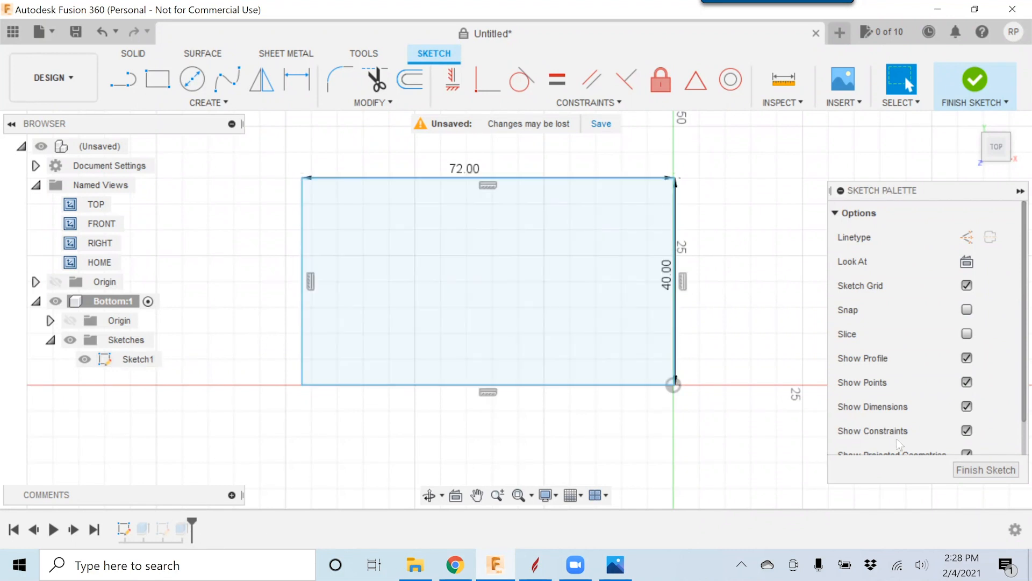
{"action": "left_click", "coordinate": [986, 470]}
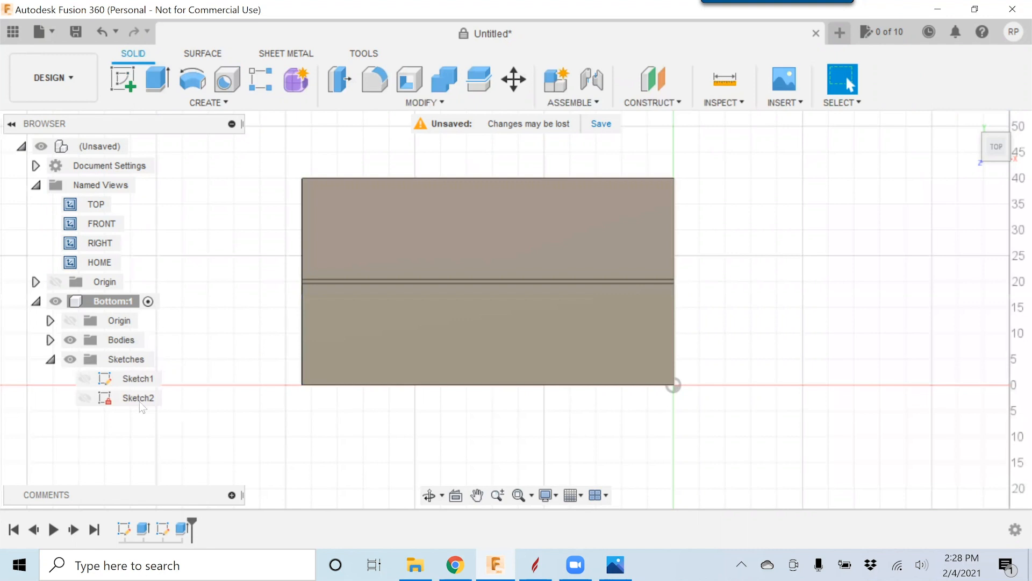
- Open Sketch2 for editing and inspect the groove's end at the panel edge and its centering construction lines
{"action": "right_click", "coordinate": [137, 399]}
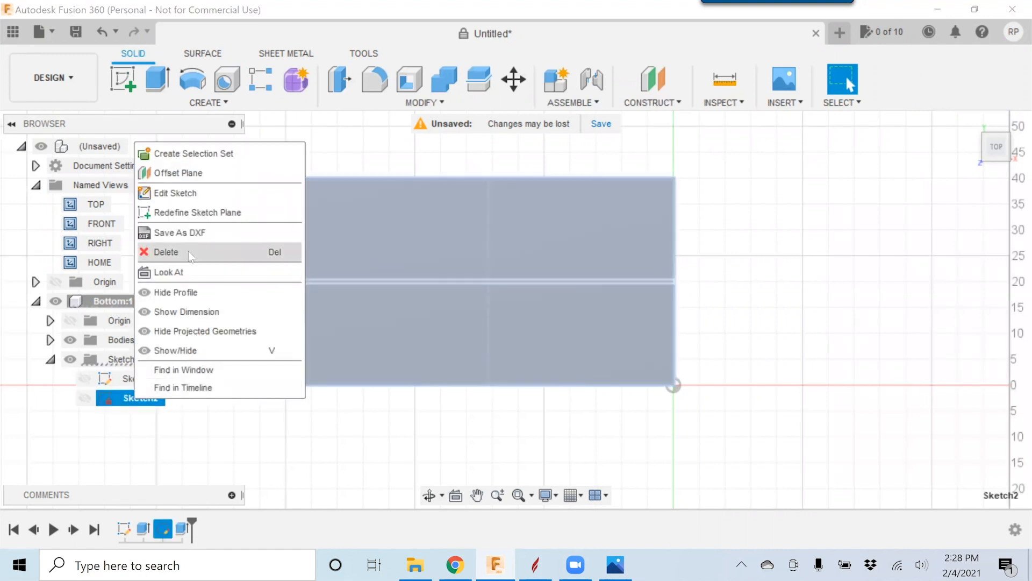
{"action": "left_click", "coordinate": [191, 193]}
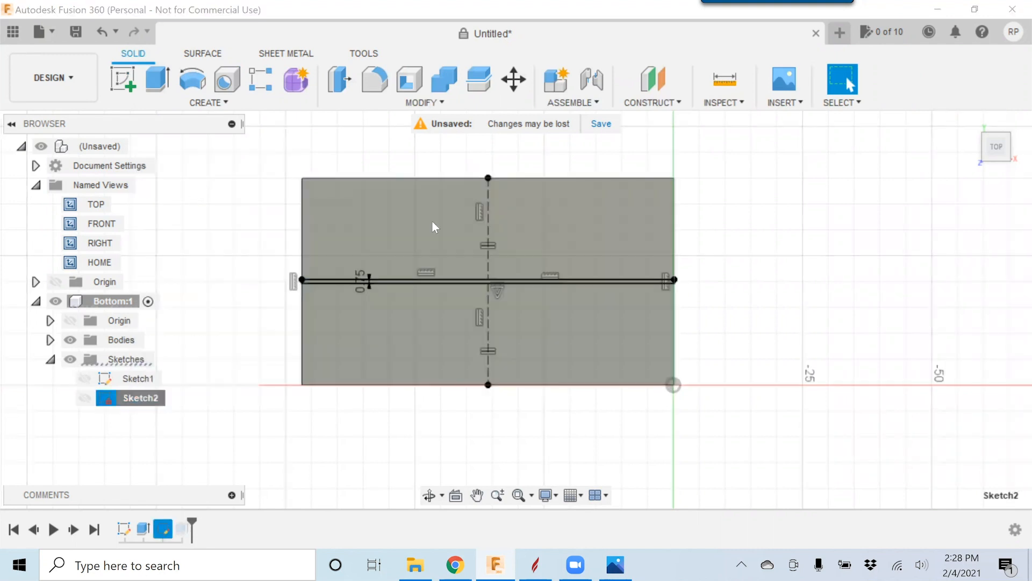
{"action": "left_click", "coordinate": [489, 333]}
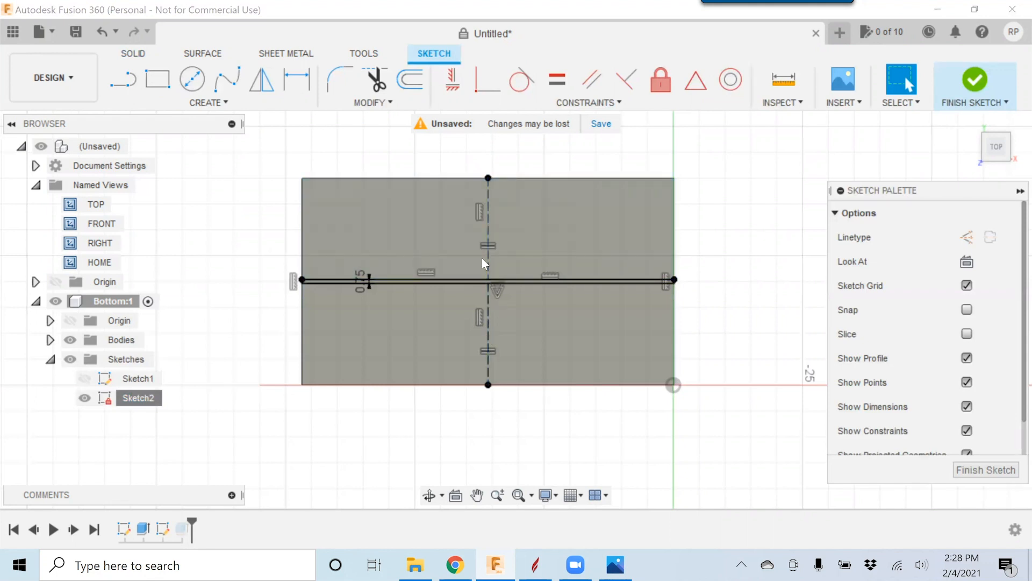
{"action": "scroll", "coordinate": [698, 290], "scroll_direction": "up", "scroll_amount": 3}
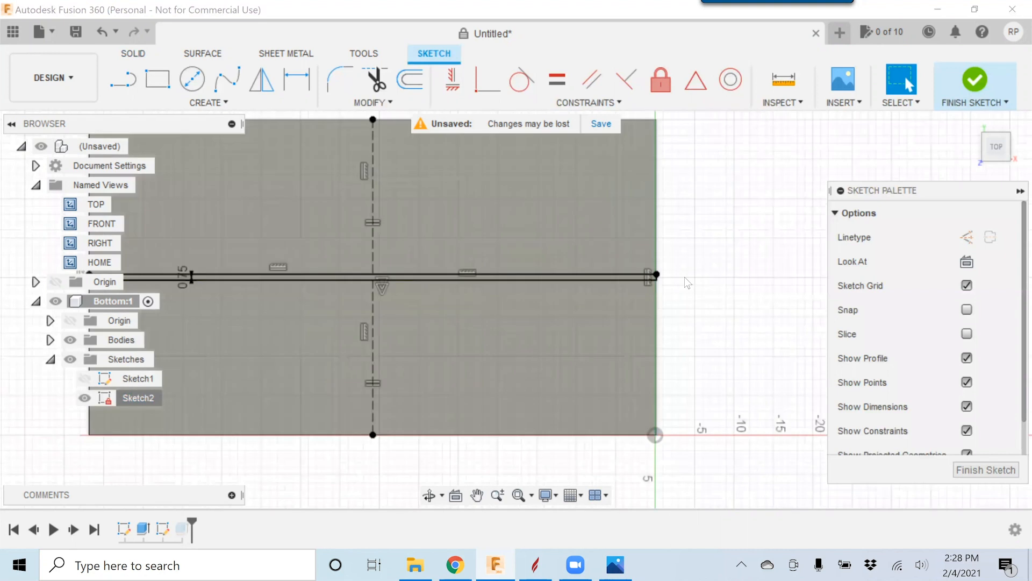
{"action": "scroll", "coordinate": [685, 268], "scroll_direction": "up", "scroll_amount": 5}
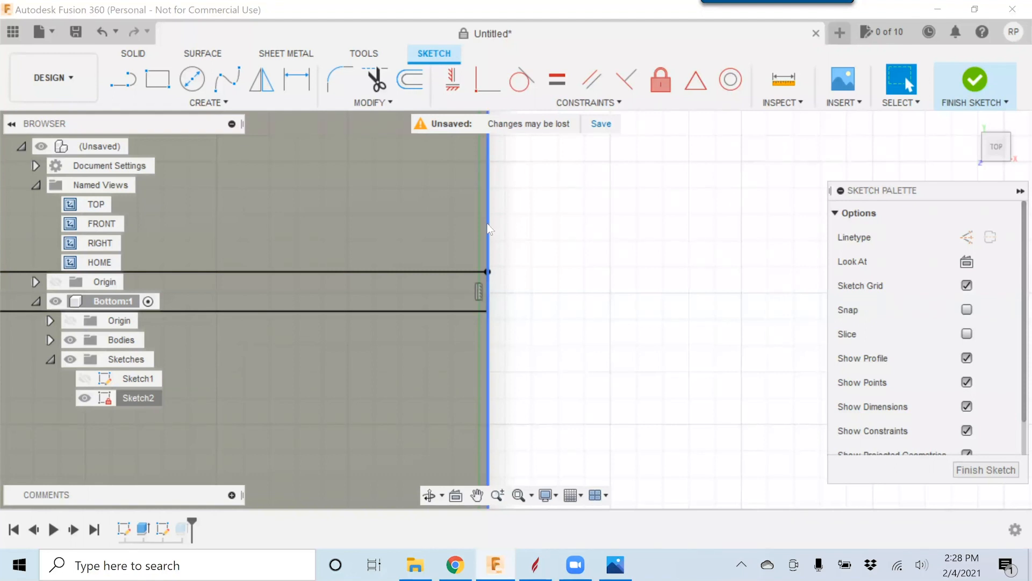
{"action": "scroll", "coordinate": [498, 240], "scroll_direction": "down", "scroll_amount": 5}
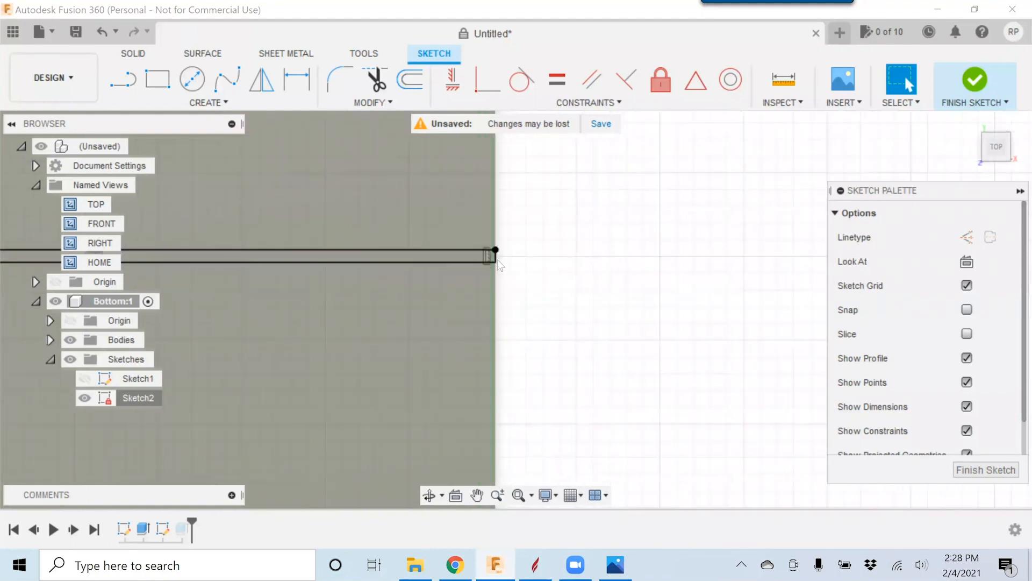
{"action": "middle_click_drag", "start_coordinate": [322, 329], "coordinate": [681, 377]}
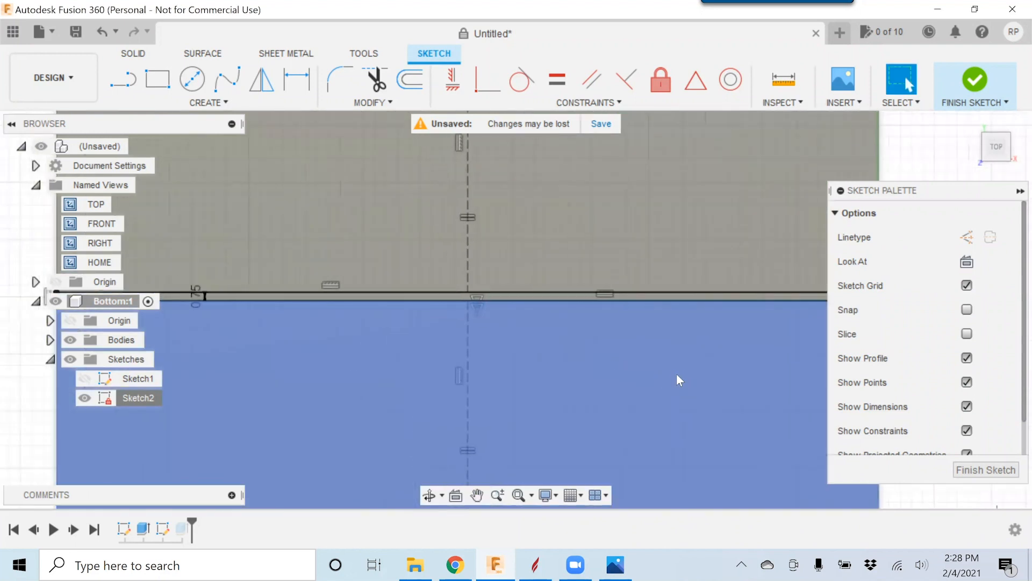
{"action": "scroll", "coordinate": [673, 373], "scroll_direction": "down", "scroll_amount": 2}
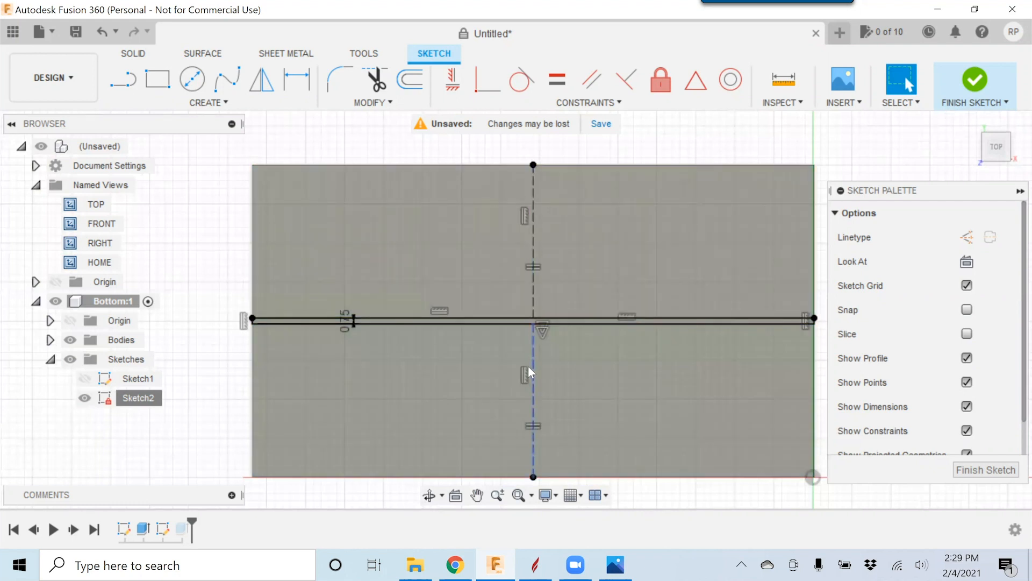
- Finish Sketch2 and return to the solid view of the grooved Bottom panel
{"action": "scroll", "coordinate": [528, 371], "scroll_direction": "down", "scroll_amount": 1}
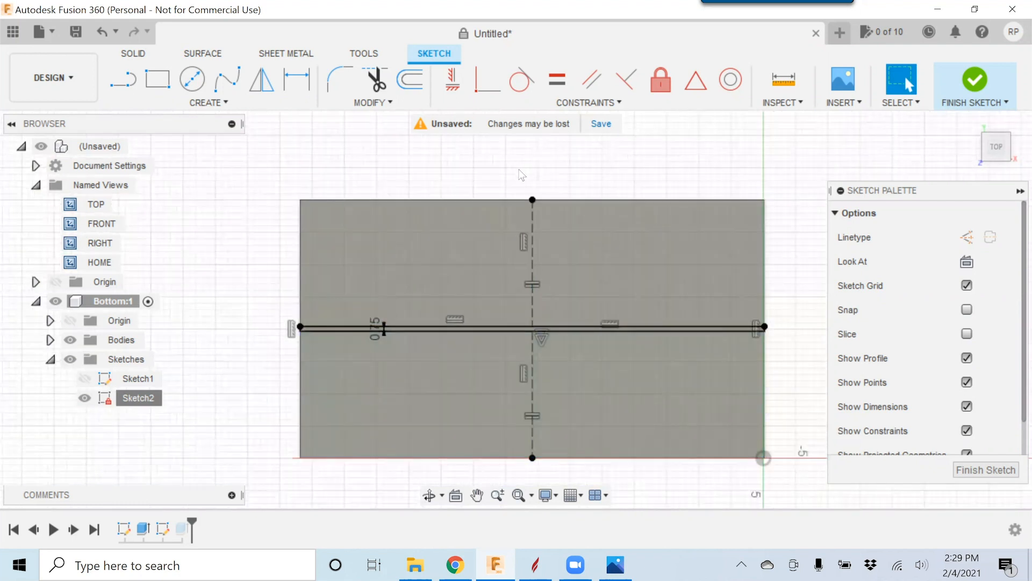
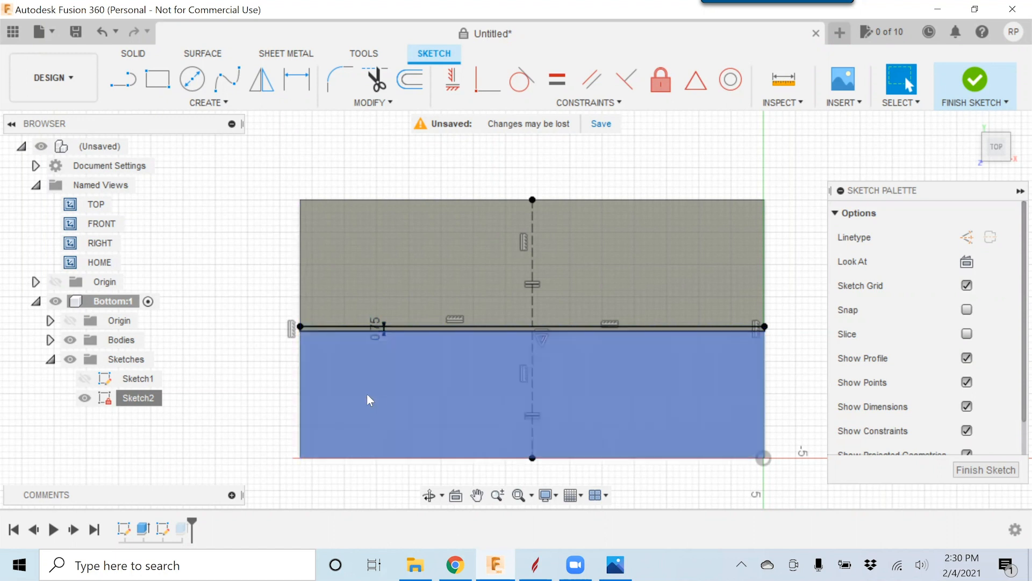
{"action": "left_click", "coordinate": [150, 380]}
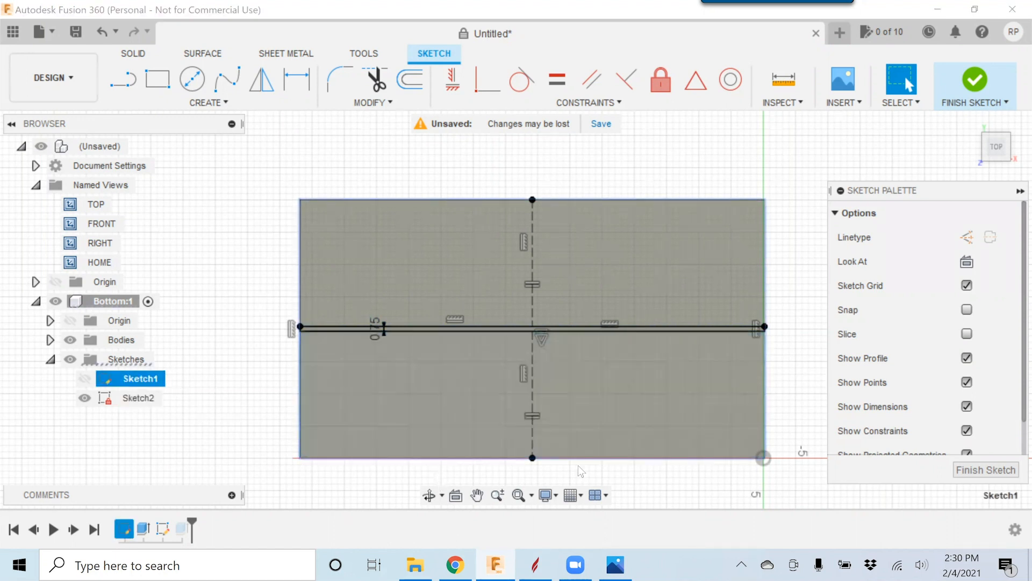
{"action": "left_click", "coordinate": [965, 471]}
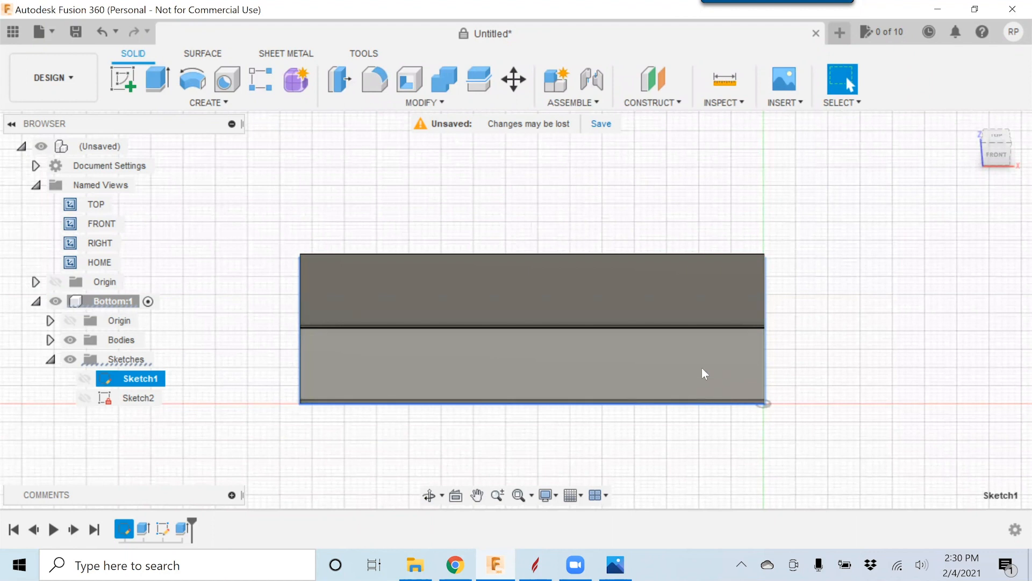
{"action": "middle_click_drag", "start_coordinate": [699, 388], "coordinate": [701, 346]}
{"action": "middle_click_drag", "start_coordinate": [838, 333], "coordinate": [848, 442], "text": "shift"}
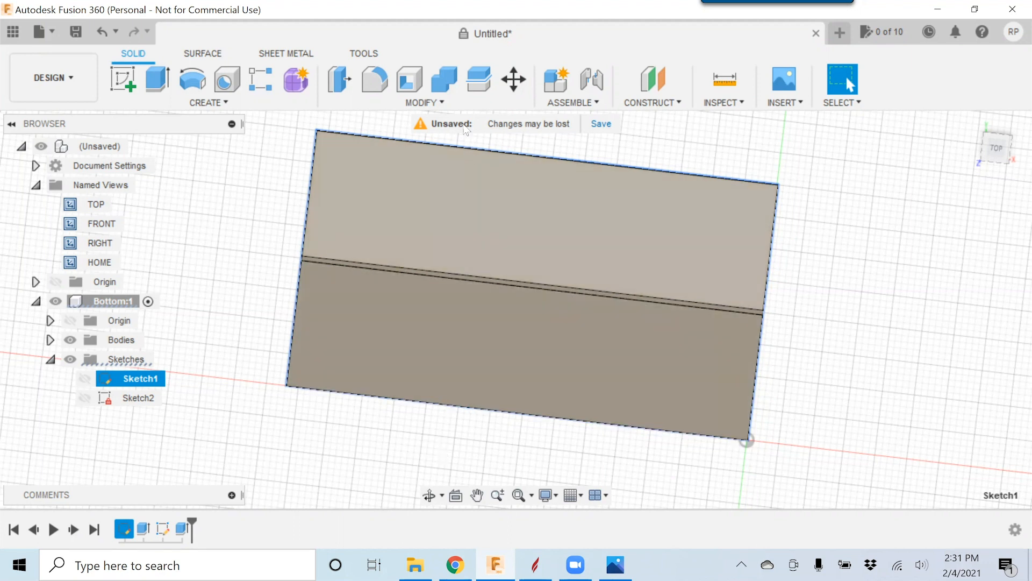
{"action": "left_click", "coordinate": [438, 105]}
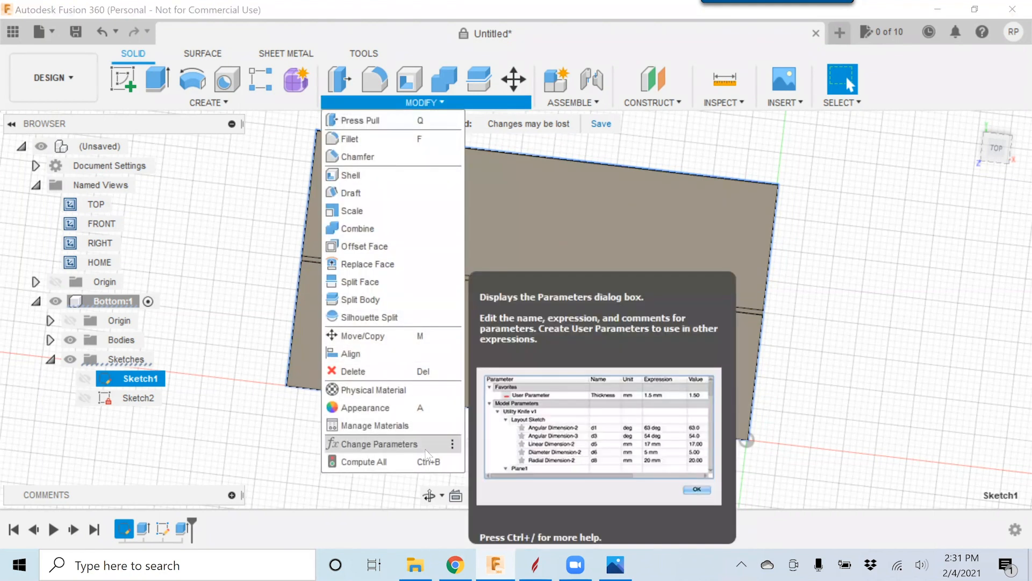
{"action": "left_click", "coordinate": [255, 213]}
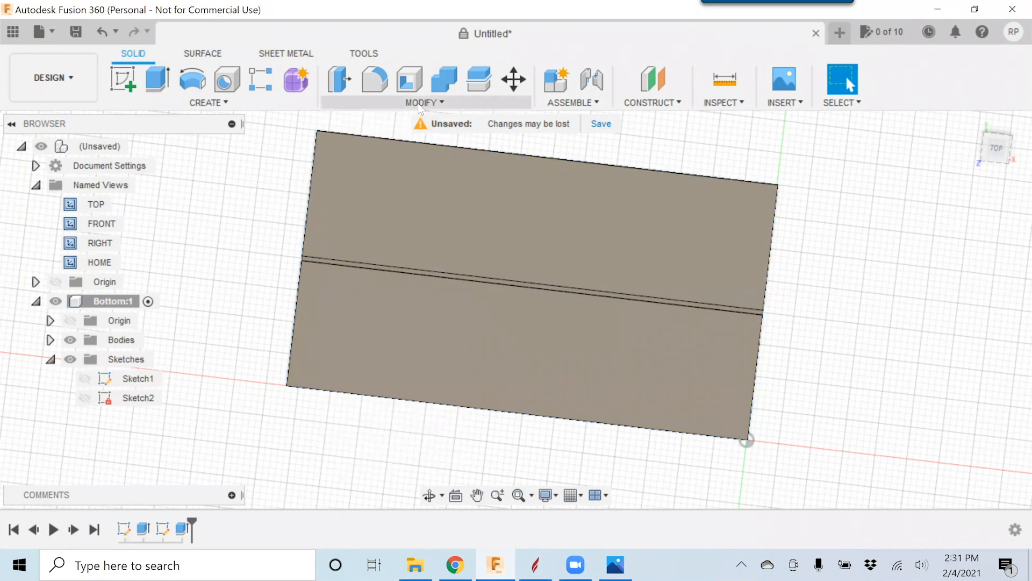
{"action": "left_click", "coordinate": [421, 104]}
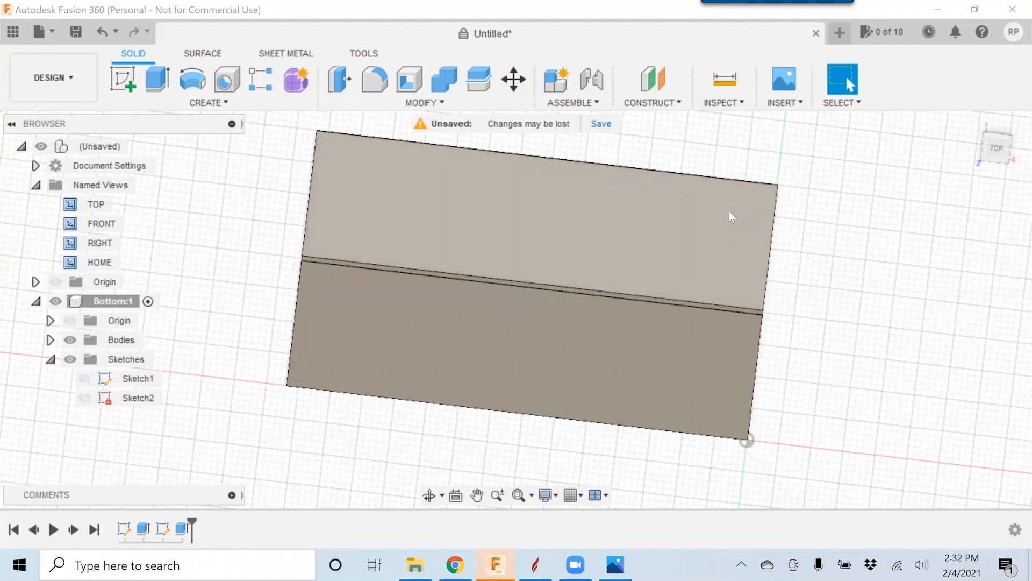
- Add a user parameter named MaterialThickness in inches with the expression .75 and accept the parameter list
{"action": "left_click", "coordinate": [439, 102]}
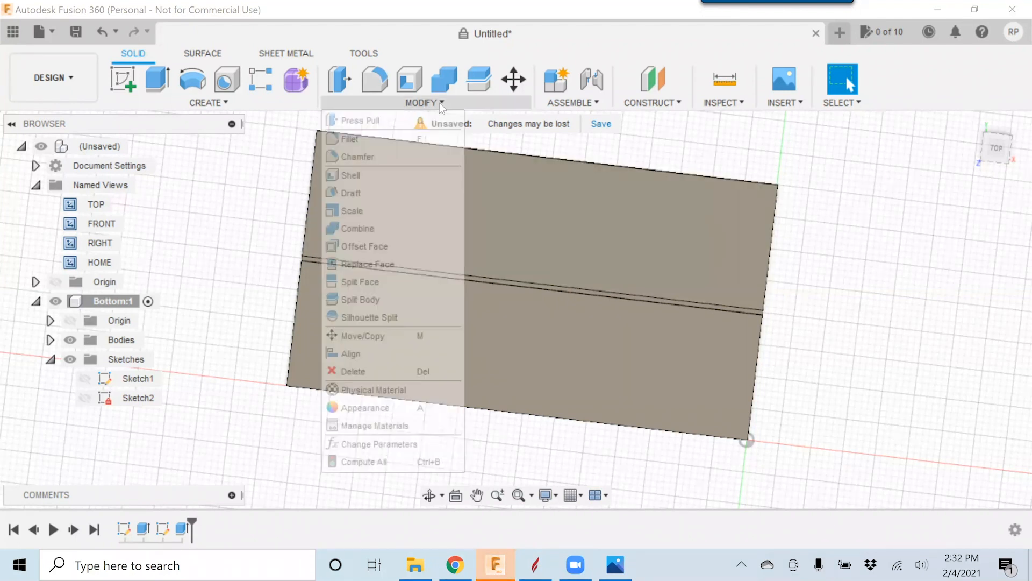
{"action": "left_click", "coordinate": [393, 443]}
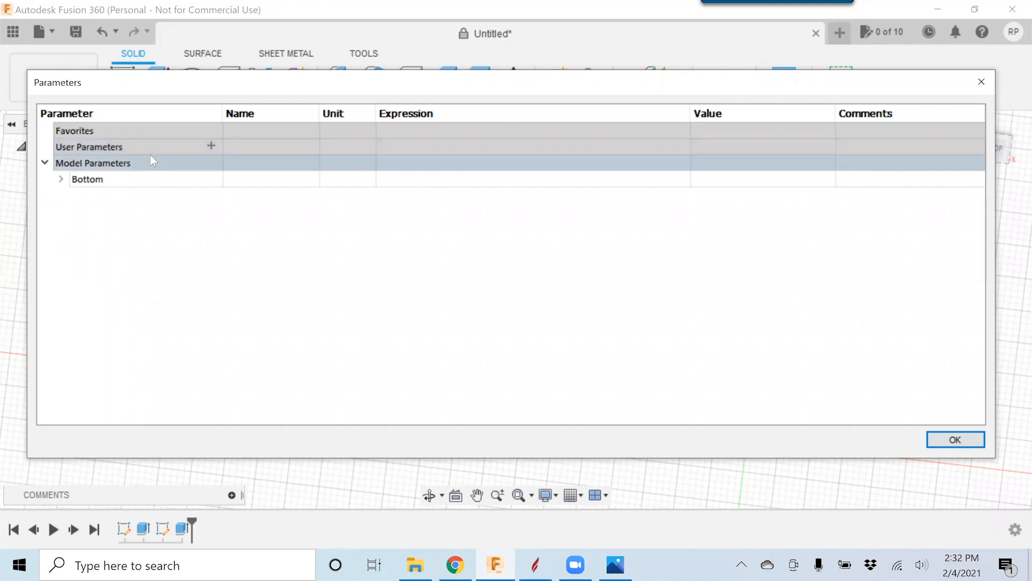
{"action": "left_click", "coordinate": [212, 146]}
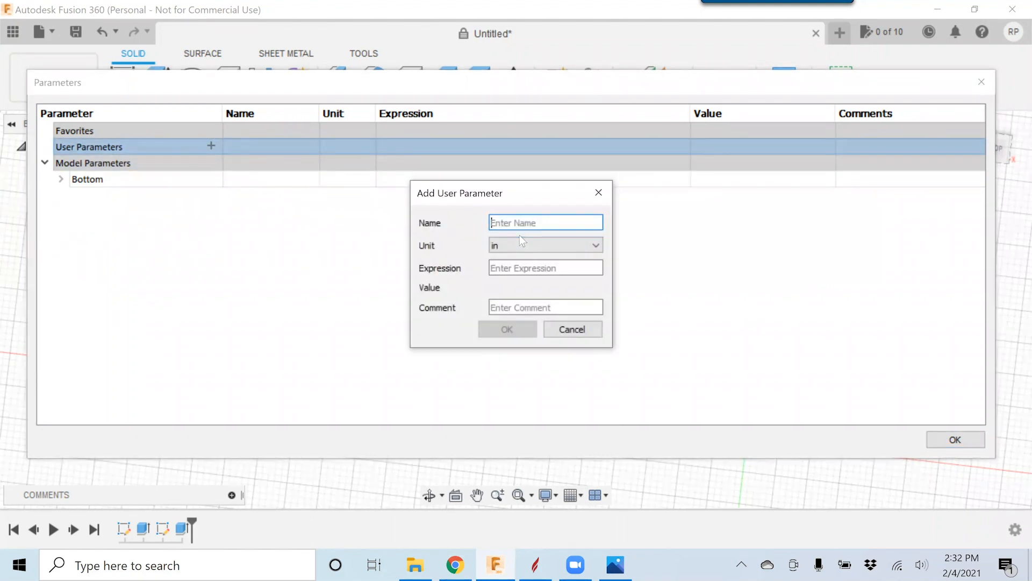
{"action": "type", "text": "M"}
{"action": "type", "text": "aterialThickness"}
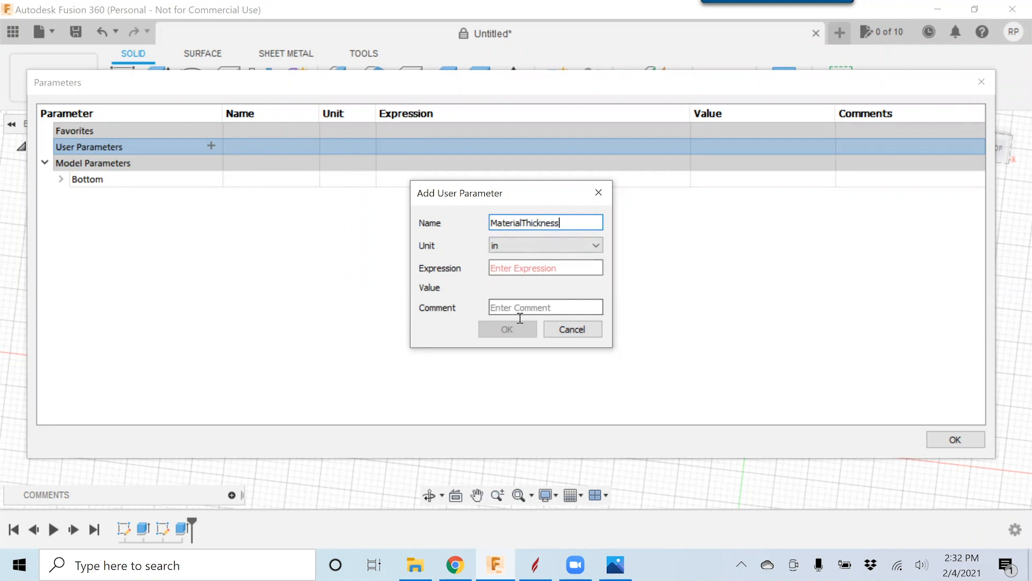
{"action": "left_click", "coordinate": [519, 267]}
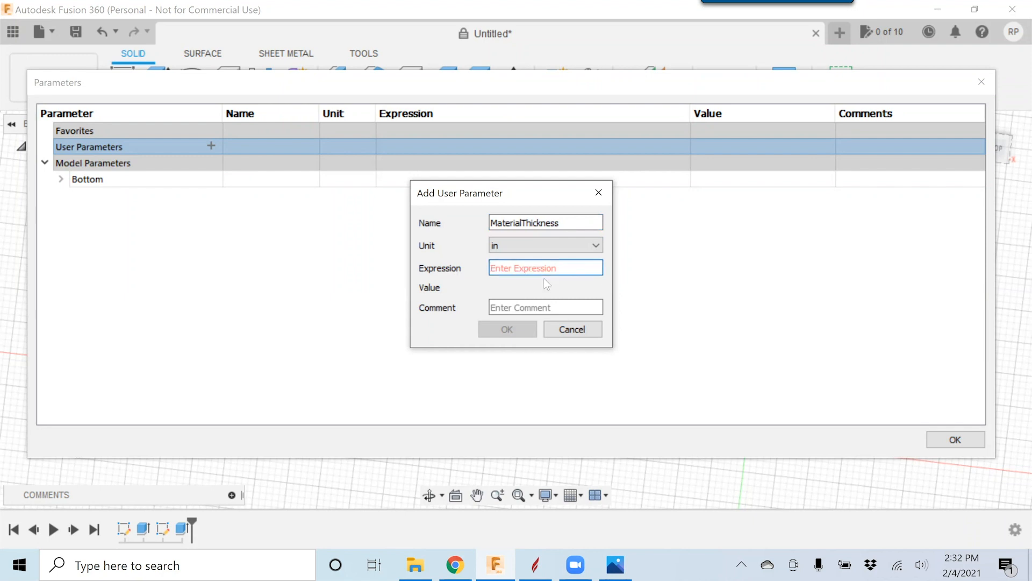
{"action": "type", "text": ".75"}
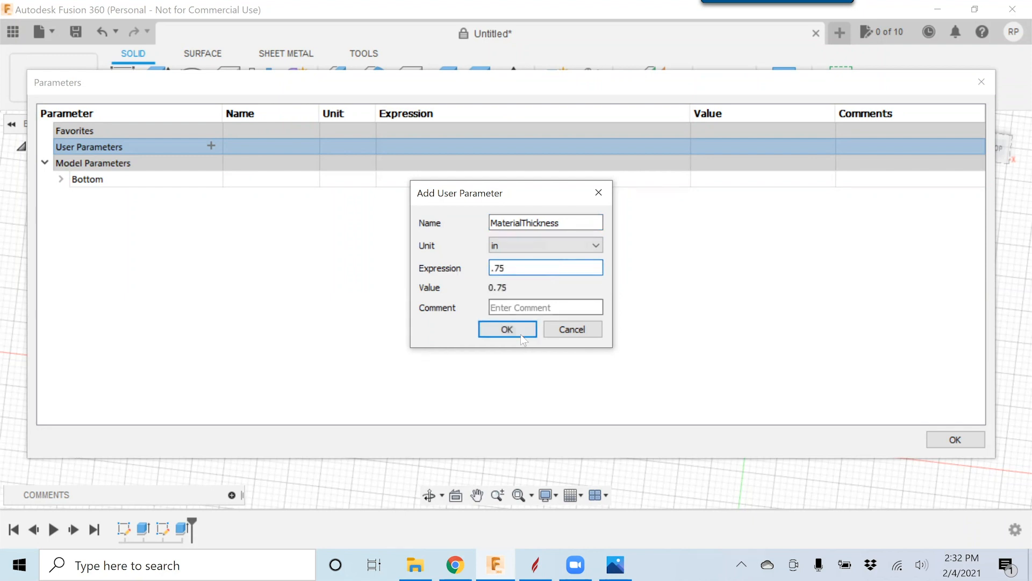
{"action": "left_click", "coordinate": [507, 329]}
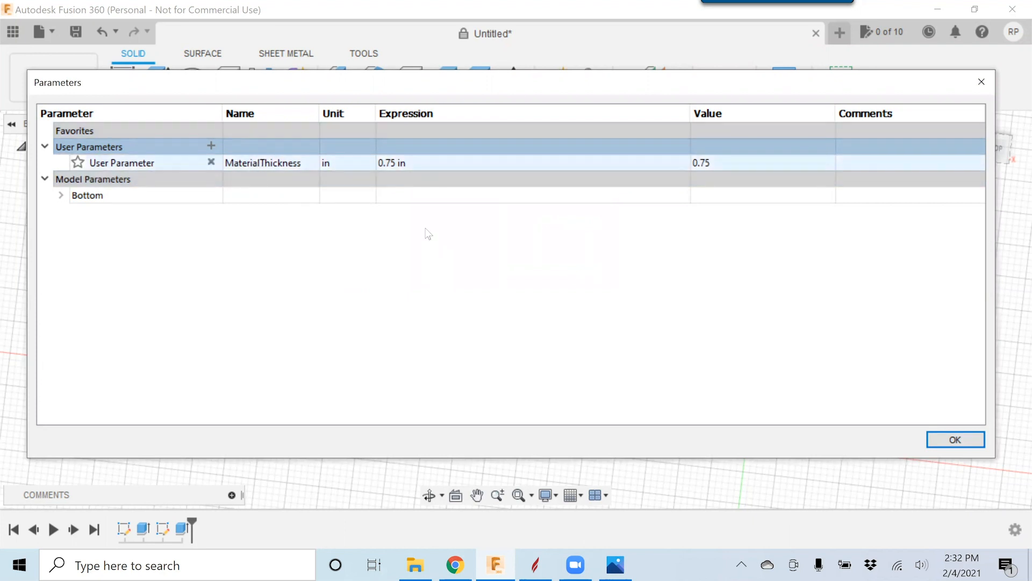
{"action": "left_click", "coordinate": [968, 439]}
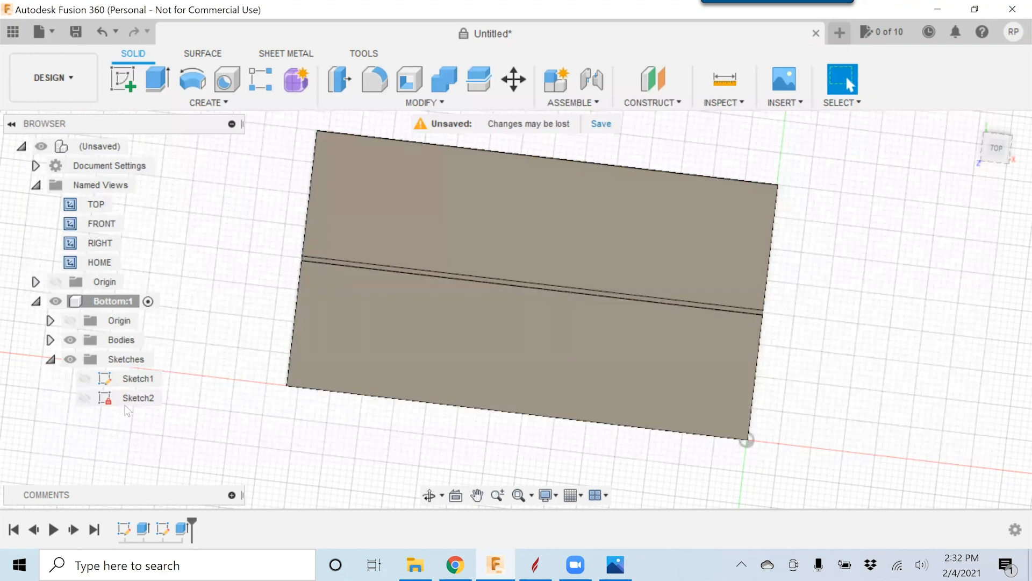
- Open Sketch2 of the Bottom panel for editing
{"action": "left_click", "coordinate": [130, 402]}
{"action": "right_click", "coordinate": [130, 402]}
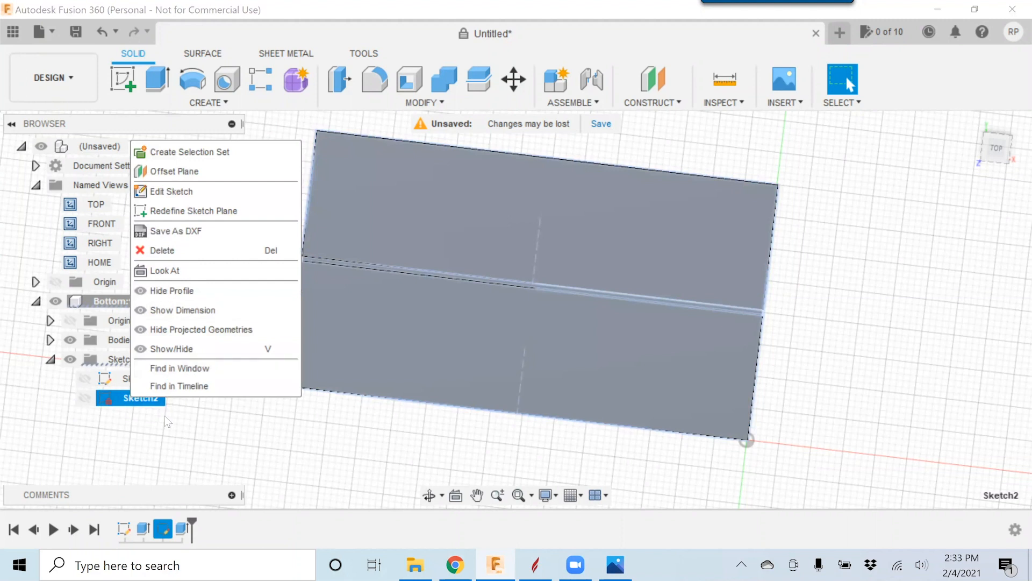
{"action": "left_click", "coordinate": [166, 195]}
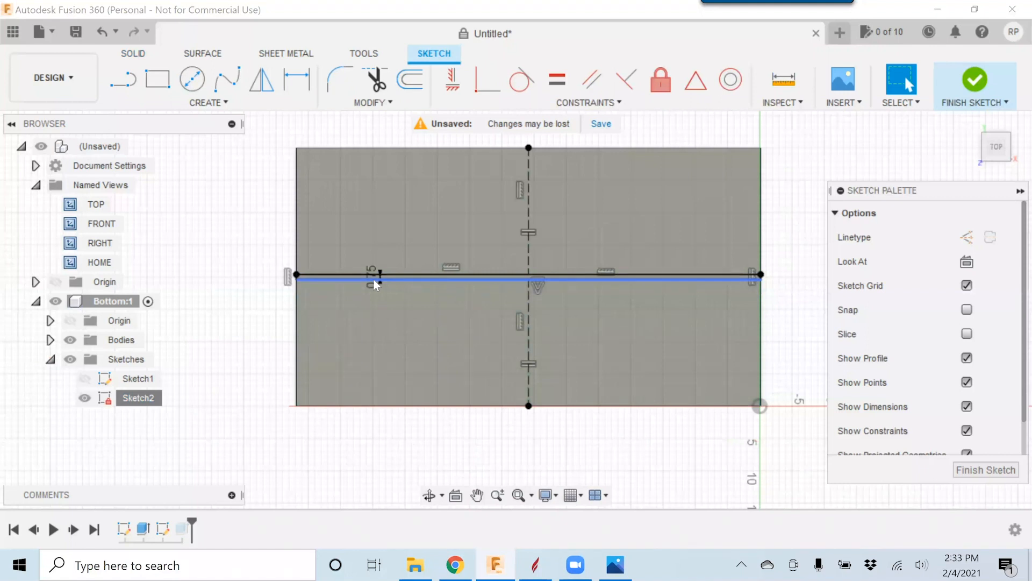
- Set the groove's width dimension in Sketch2 to 3 in
{"action": "left_click", "coordinate": [373, 278]}
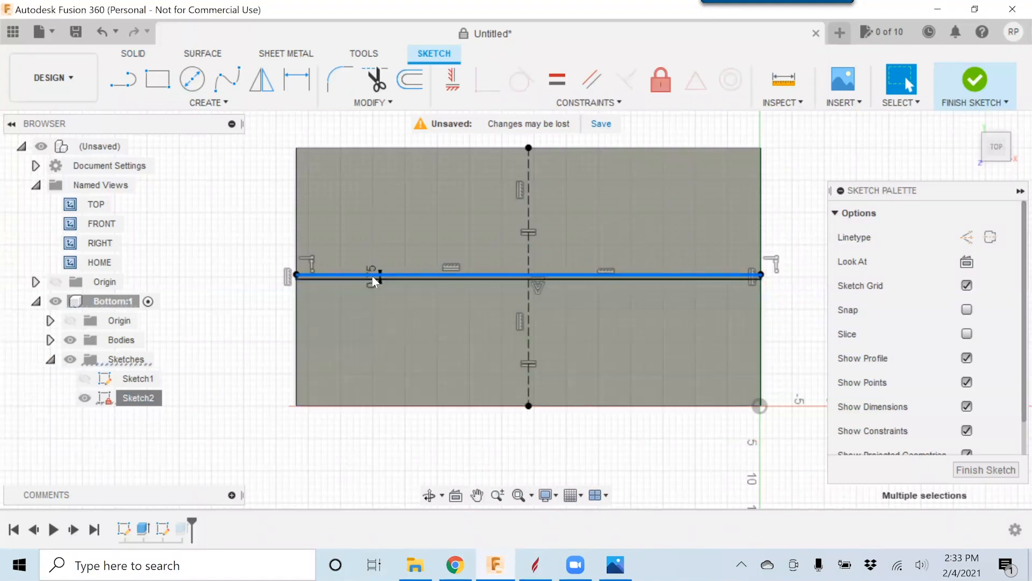
{"action": "scroll", "coordinate": [453, 311], "scroll_direction": "up", "scroll_amount": 3}
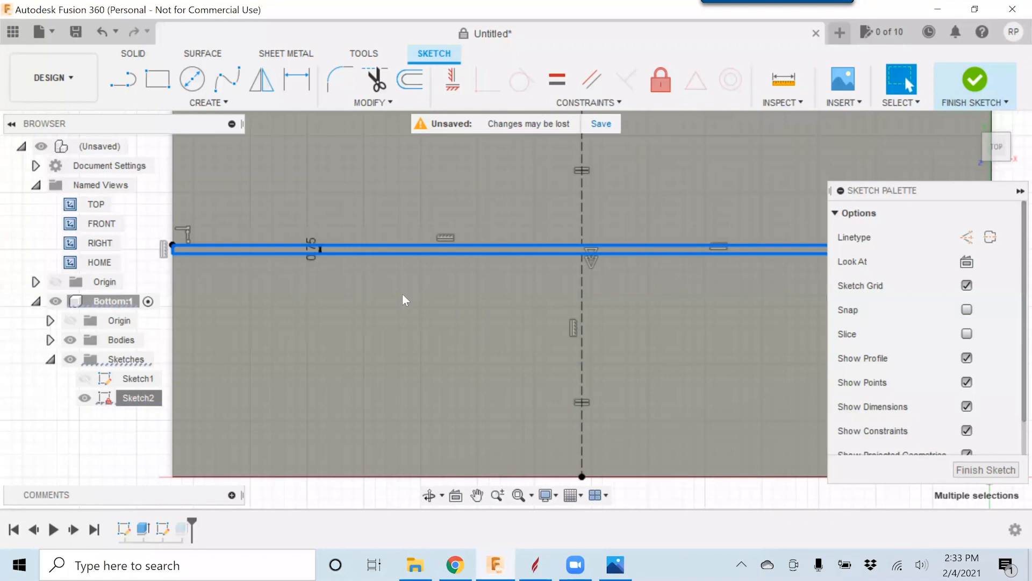
{"action": "scroll", "coordinate": [403, 293], "scroll_direction": "up", "scroll_amount": 2}
{"action": "key", "text": "d"}
{"action": "left_click", "coordinate": [253, 217]}
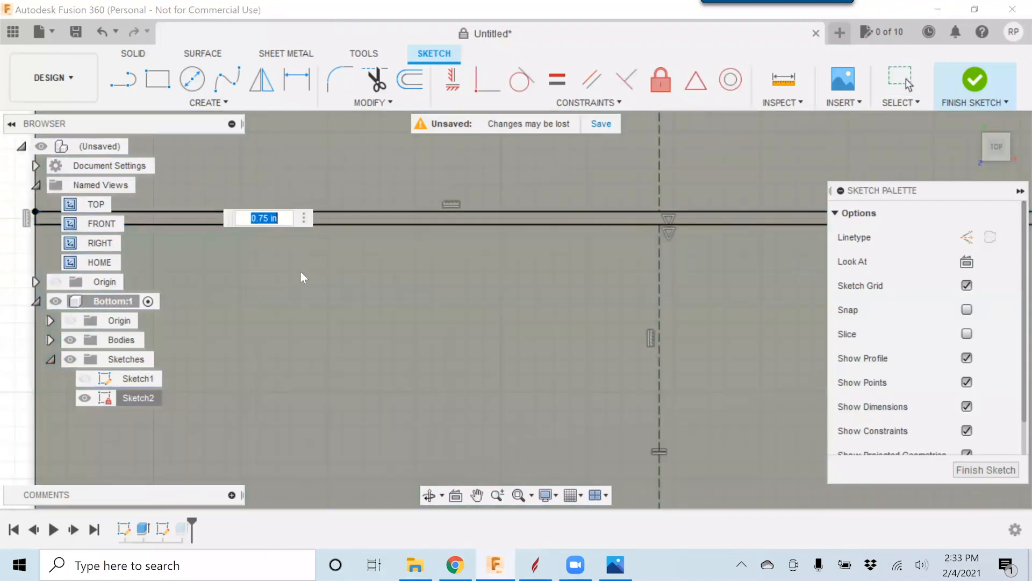
{"action": "type", "text": "3"}
{"action": "key", "text": "Return"}
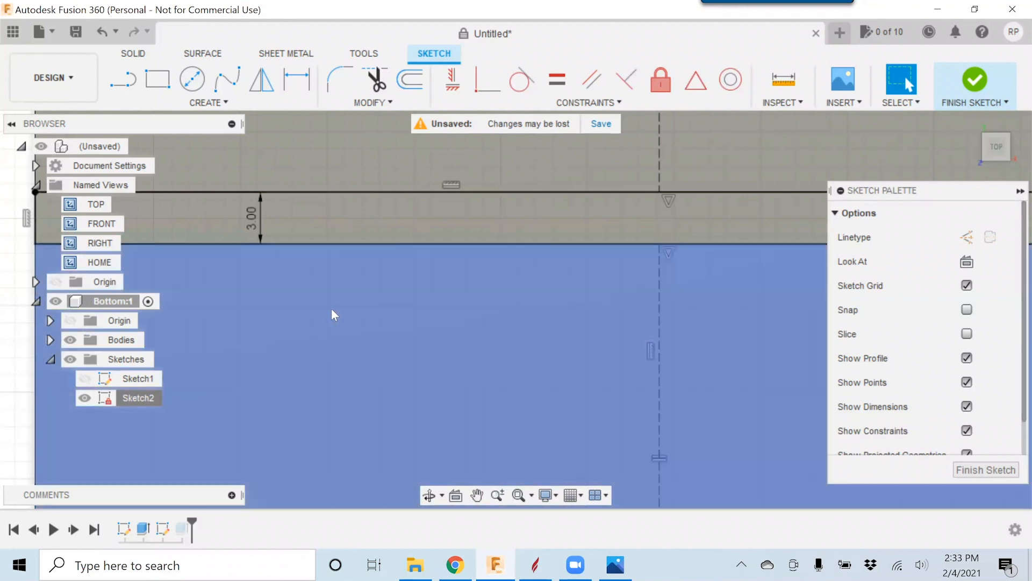
{"action": "scroll", "coordinate": [332, 311], "scroll_direction": "down", "scroll_amount": 4}
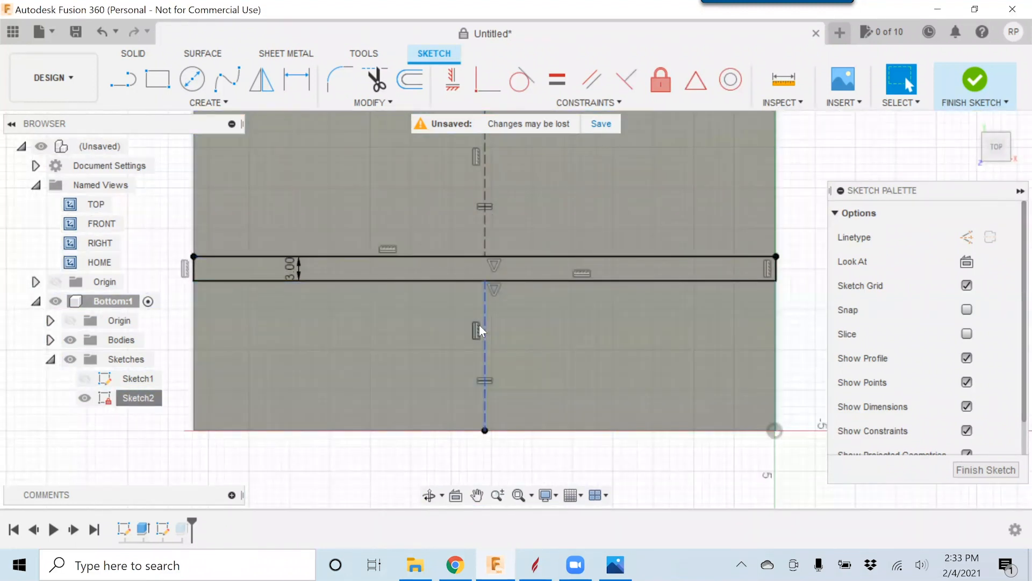
{"action": "left_click", "coordinate": [479, 245]}
{"action": "scroll", "coordinate": [479, 246], "scroll_direction": "down", "scroll_amount": 1}
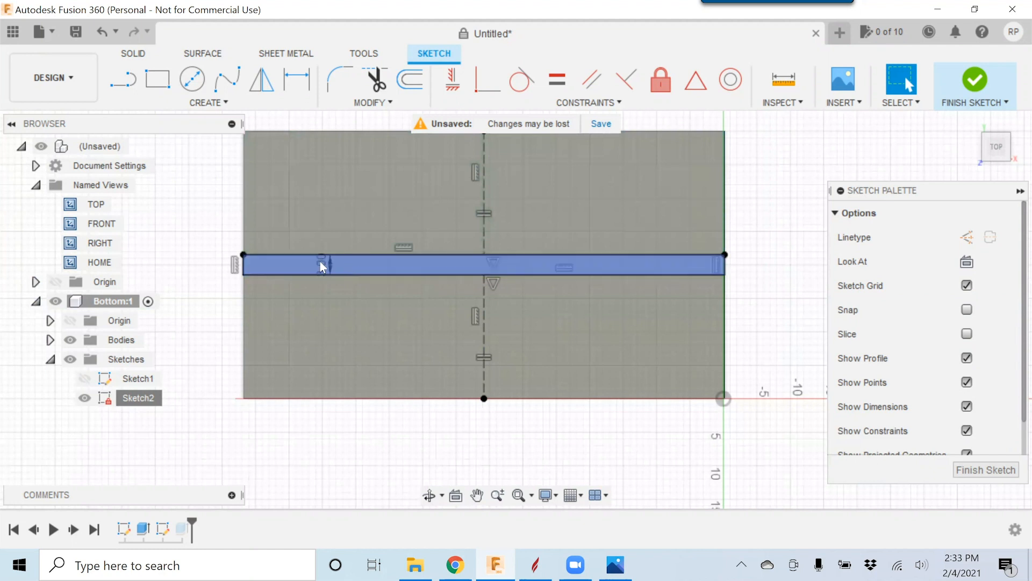
- Drive the groove's width dimension with the MaterialThickness parameter and finish the sketch
{"action": "left_click", "coordinate": [319, 262]}
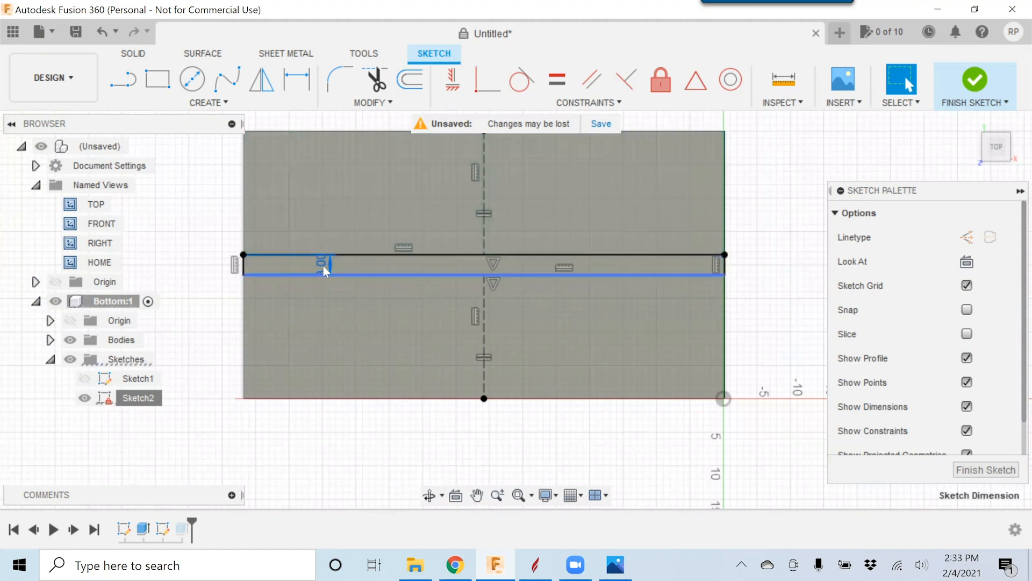
{"action": "double_click", "coordinate": [323, 262]}
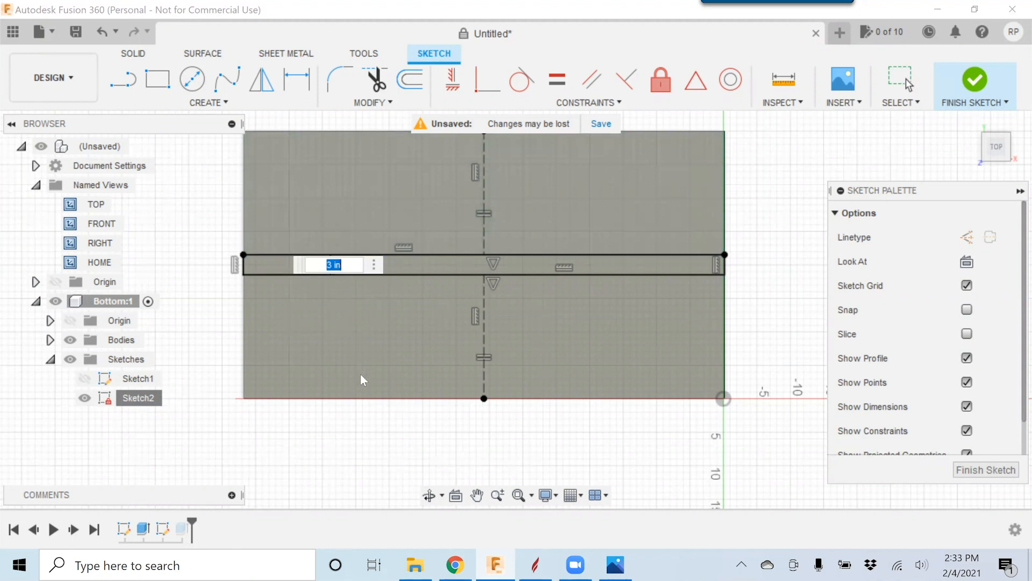
{"action": "type", "text": "m"}
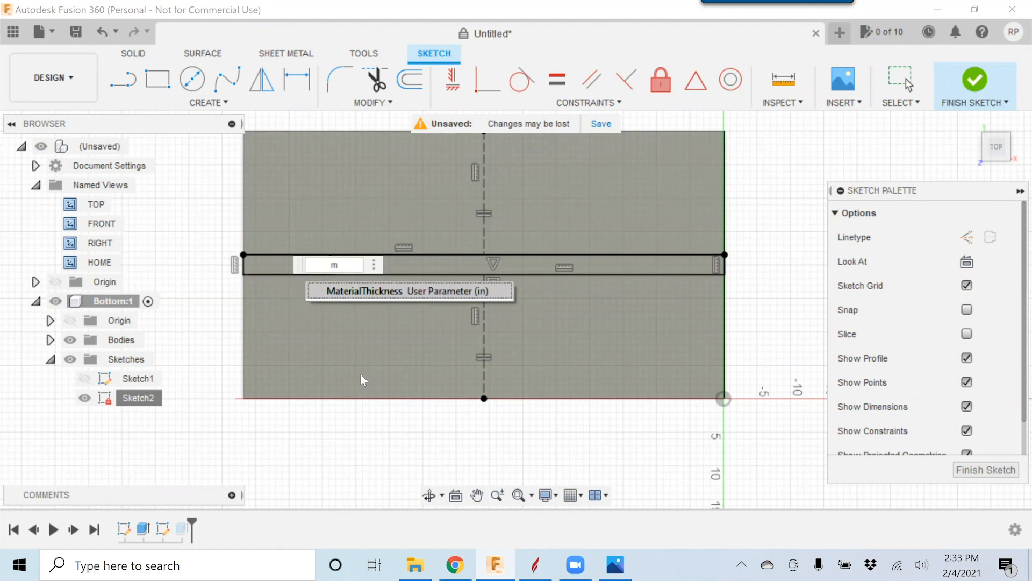
{"action": "type", "text": "a"}
{"action": "left_click", "coordinate": [430, 294]}
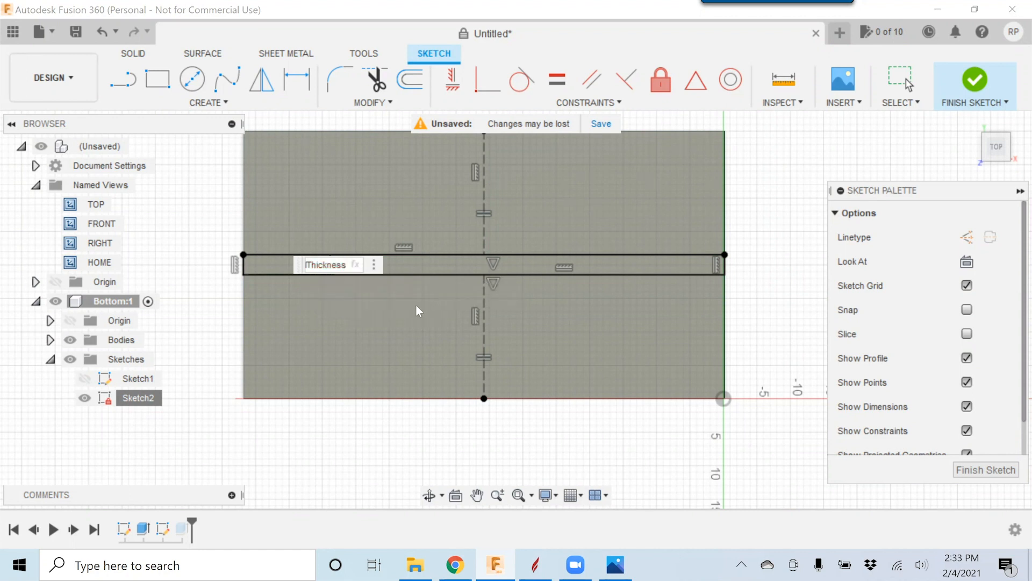
{"action": "key", "text": "Return"}
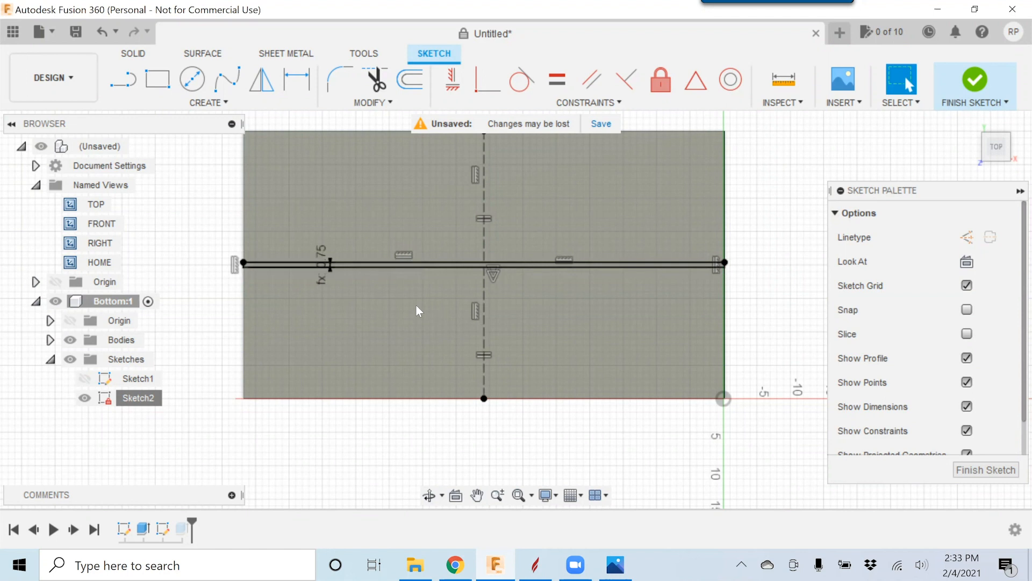
{"action": "left_click", "coordinate": [337, 278]}
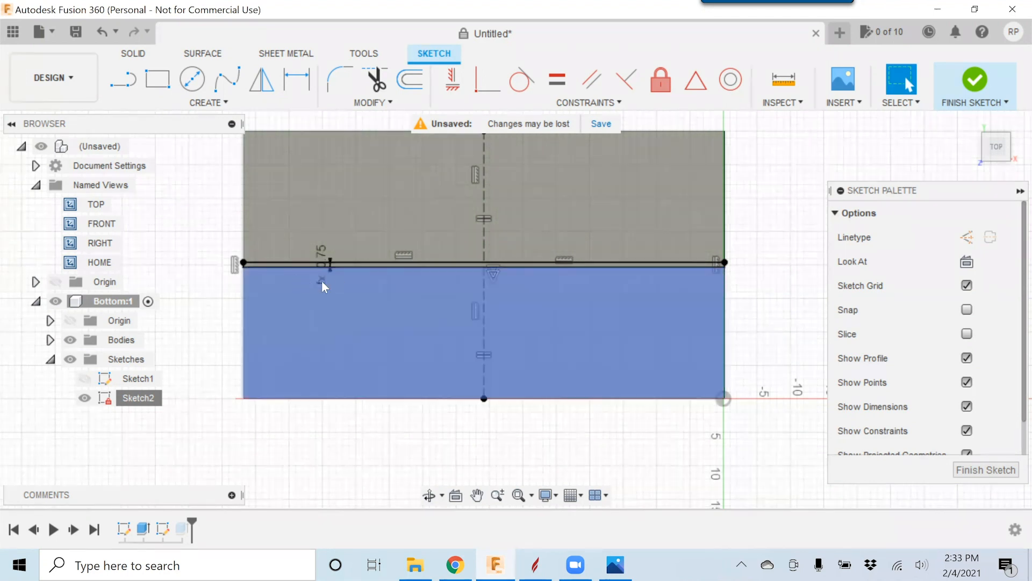
{"action": "left_click", "coordinate": [322, 279]}
{"action": "scroll", "coordinate": [323, 280], "scroll_direction": "up", "scroll_amount": 3}
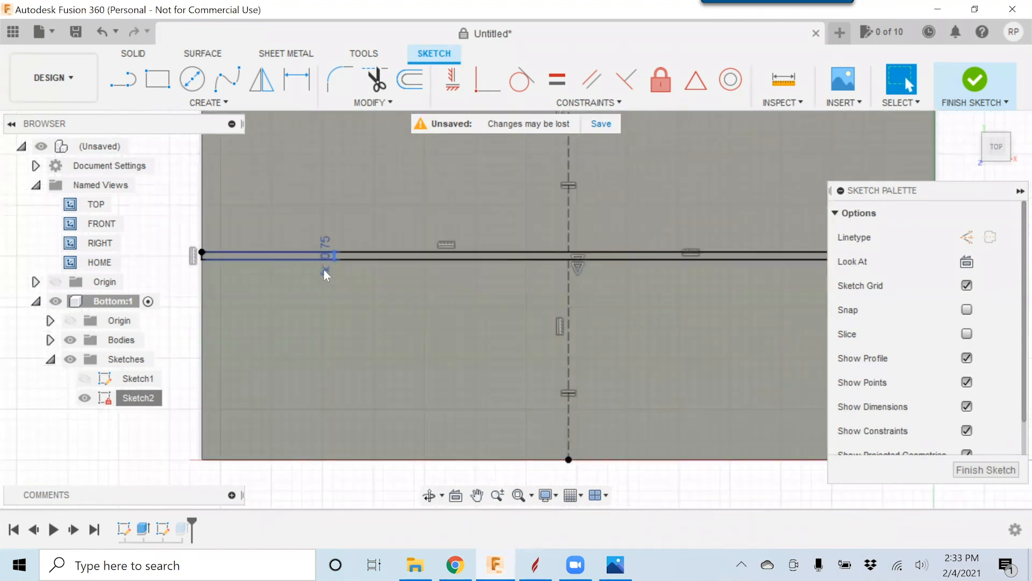
{"action": "left_click", "coordinate": [323, 273]}
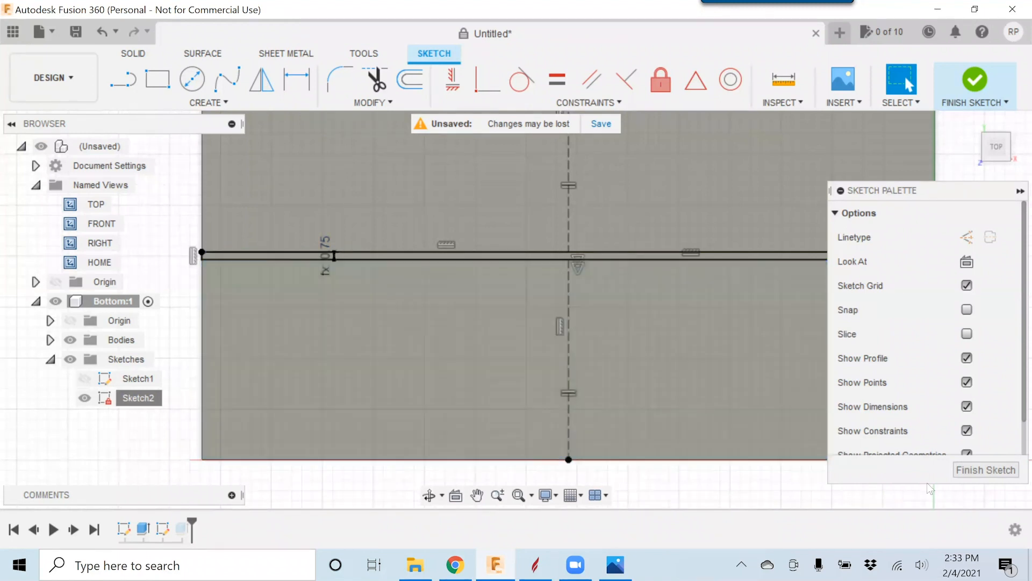
{"action": "left_click", "coordinate": [979, 477]}
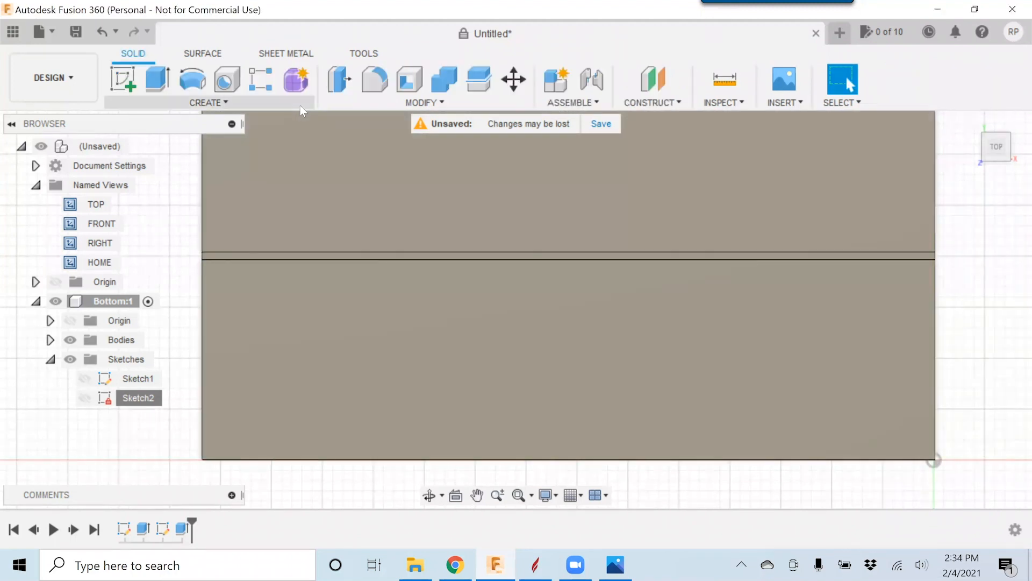
- Change the MaterialThickness user parameter's expression to 3 in in the parameter list
{"action": "left_click", "coordinate": [440, 103]}
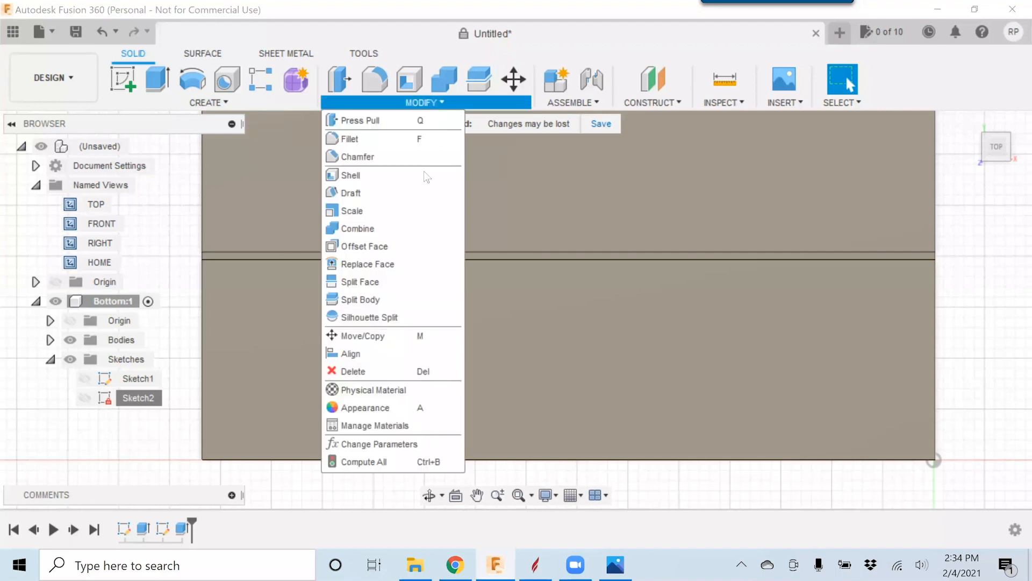
{"action": "left_click", "coordinate": [382, 444]}
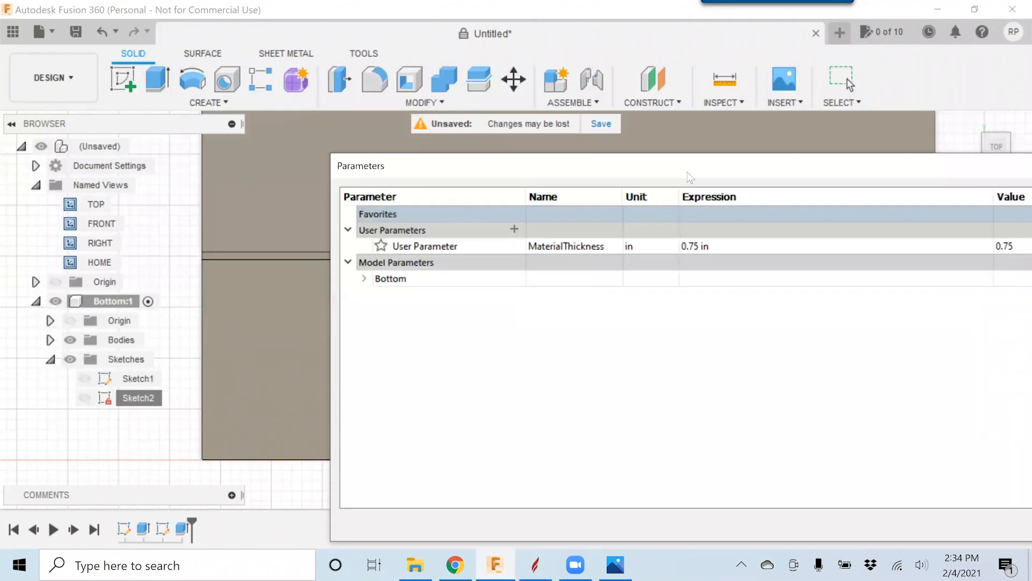
{"action": "left_click", "coordinate": [701, 247]}
{"action": "left_click", "coordinate": [701, 247]}
{"action": "double_click", "coordinate": [702, 247]}
{"action": "left_click_drag", "start_coordinate": [737, 245], "coordinate": [640, 232]}
{"action": "type", "text": "3"}
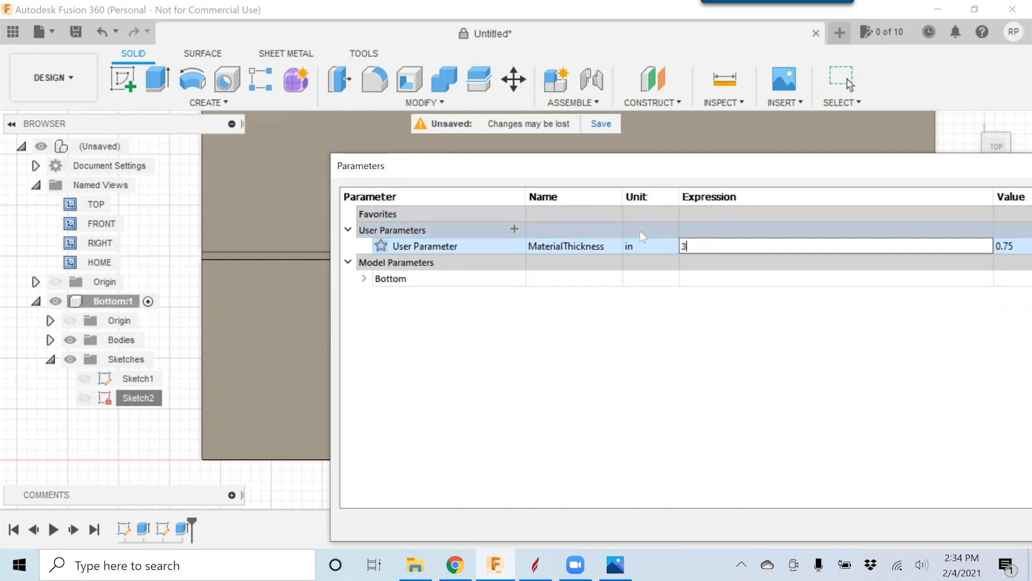
{"action": "key", "text": "Return"}
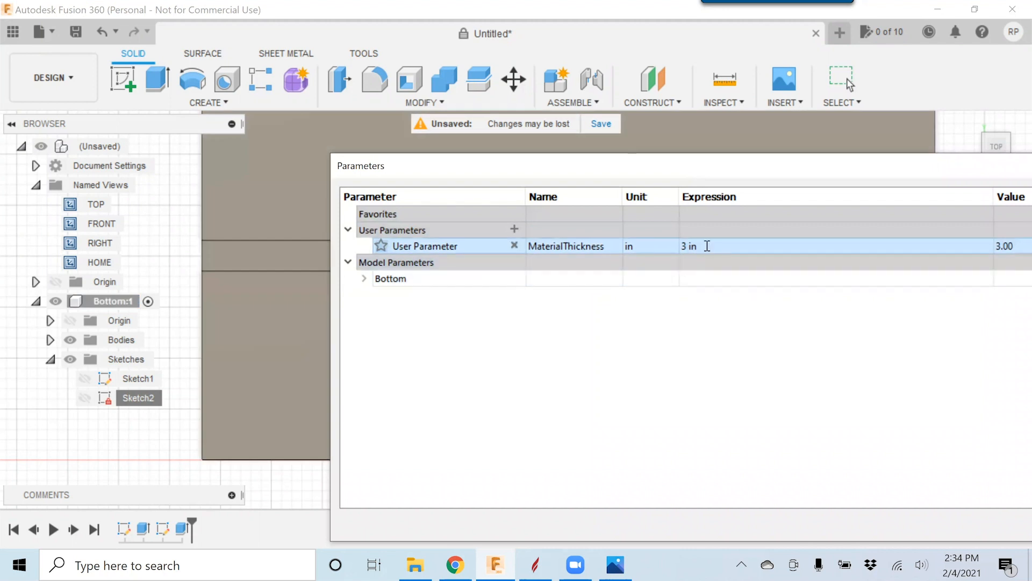
- Set the MaterialThickness user parameter's expression to .75 in and accept the parameter list
{"action": "left_click", "coordinate": [708, 246]}
{"action": "triple_click", "coordinate": [708, 251]}
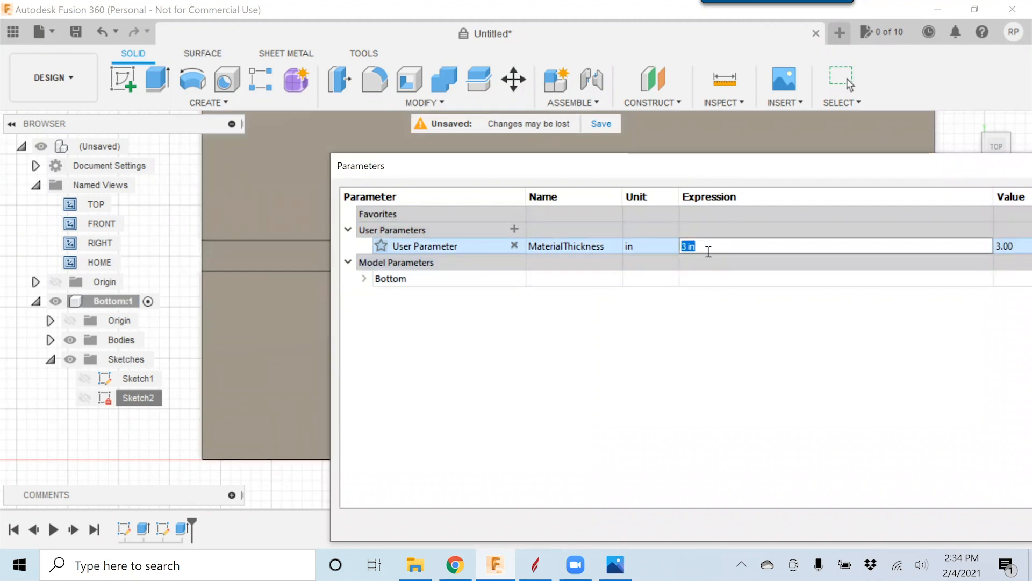
{"action": "key", "text": "BackSpace"}
{"action": "type", "text": ".75"}
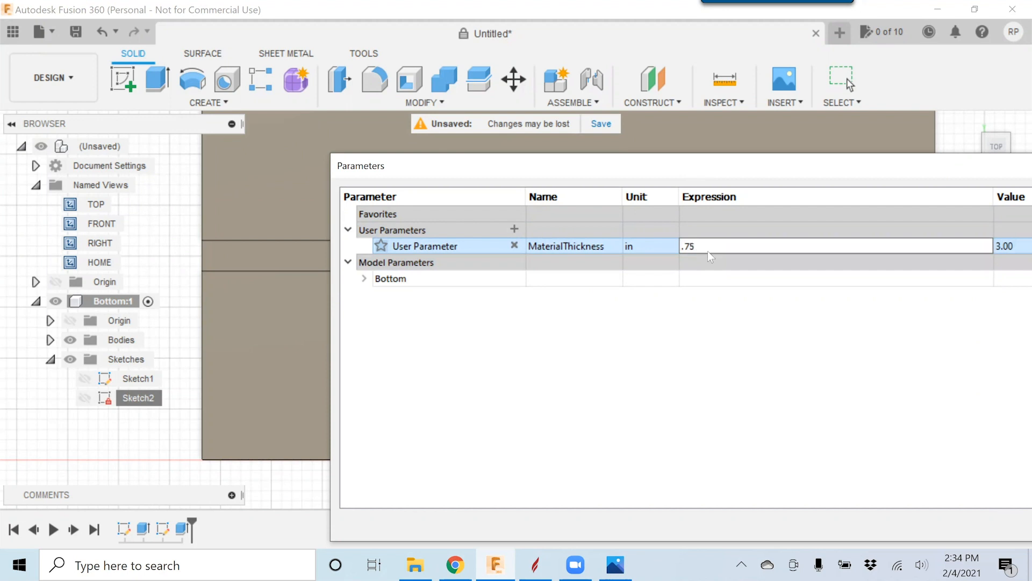
{"action": "key", "text": "Return"}
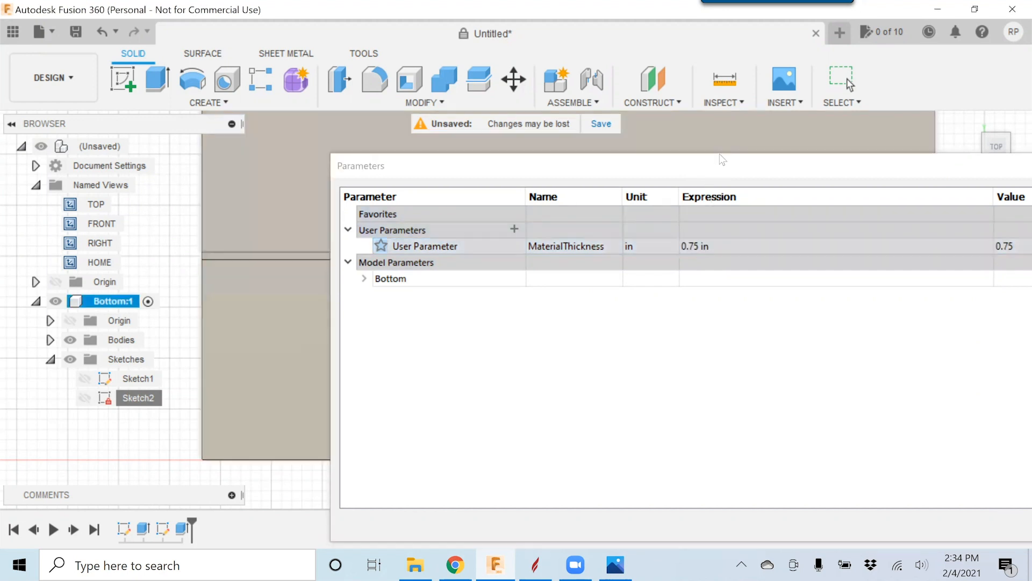
{"action": "left_click_drag", "start_coordinate": [721, 169], "coordinate": [675, 119]}
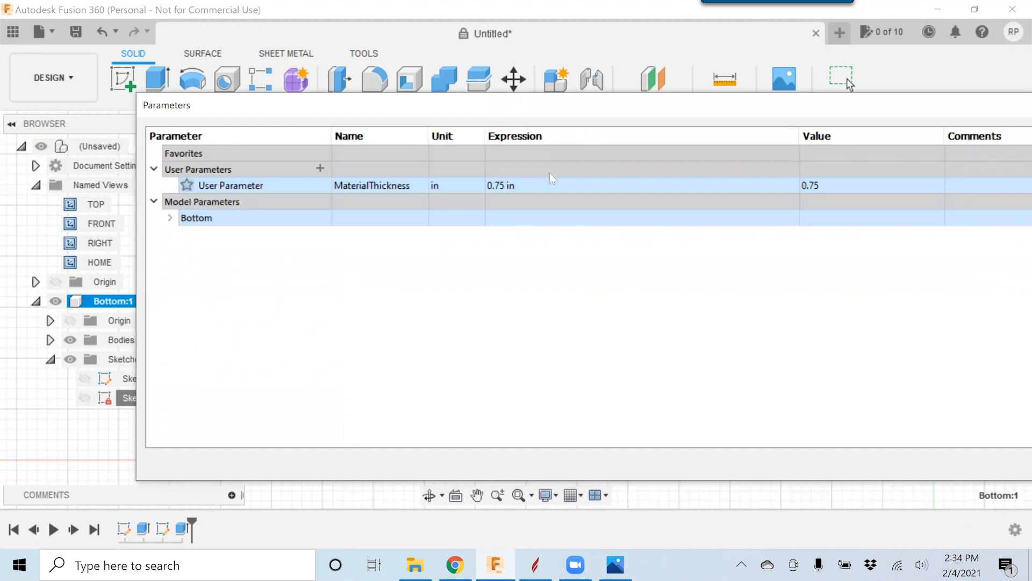
{"action": "left_click_drag", "start_coordinate": [597, 105], "coordinate": [442, 111]}
{"action": "left_click", "coordinate": [897, 471]}
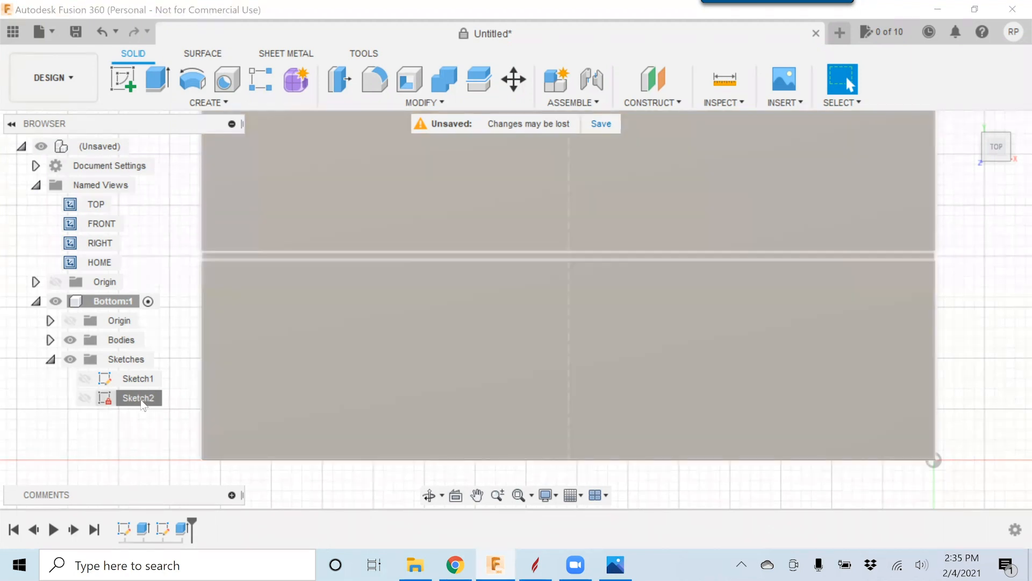
- Bring up the available commands for Sketch2 of the Bottom panel
{"action": "right_click", "coordinate": [143, 406]}
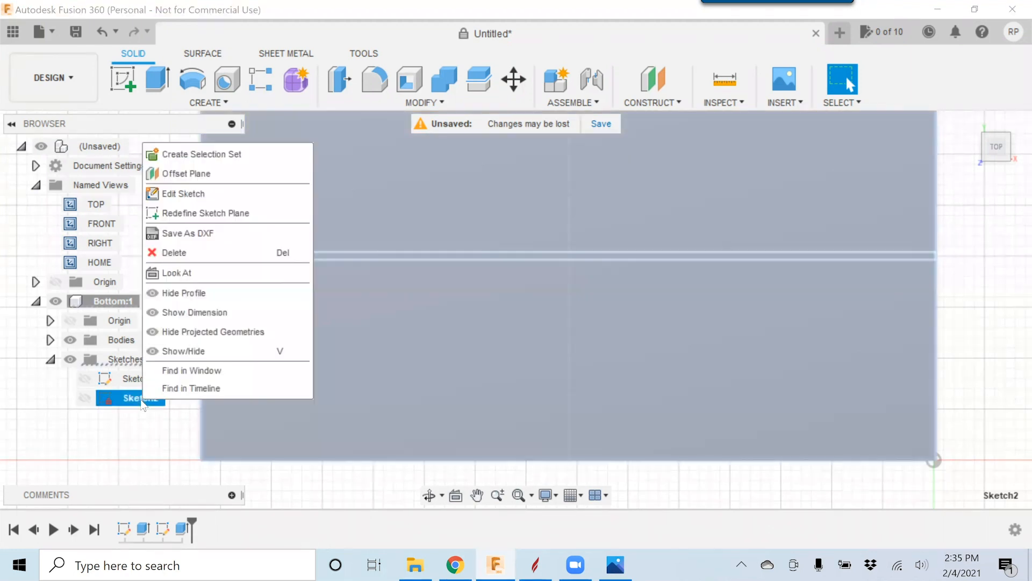
- Edit Sketch2 to set the narrow groove's width to MaterialThickness+.01, and finish the sketch
{"action": "left_click", "coordinate": [191, 193]}
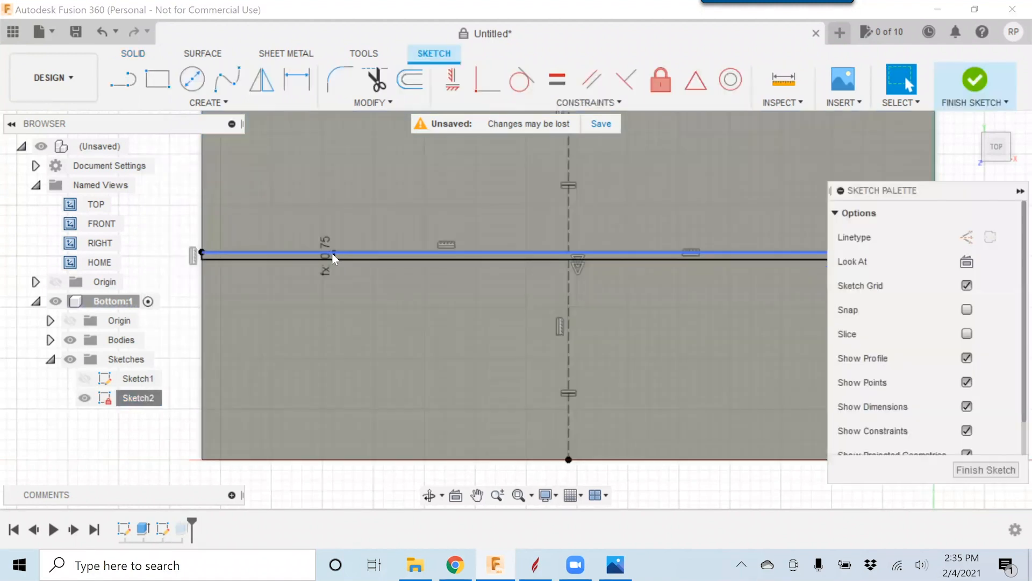
{"action": "scroll", "coordinate": [318, 254], "scroll_direction": "up", "scroll_amount": 5}
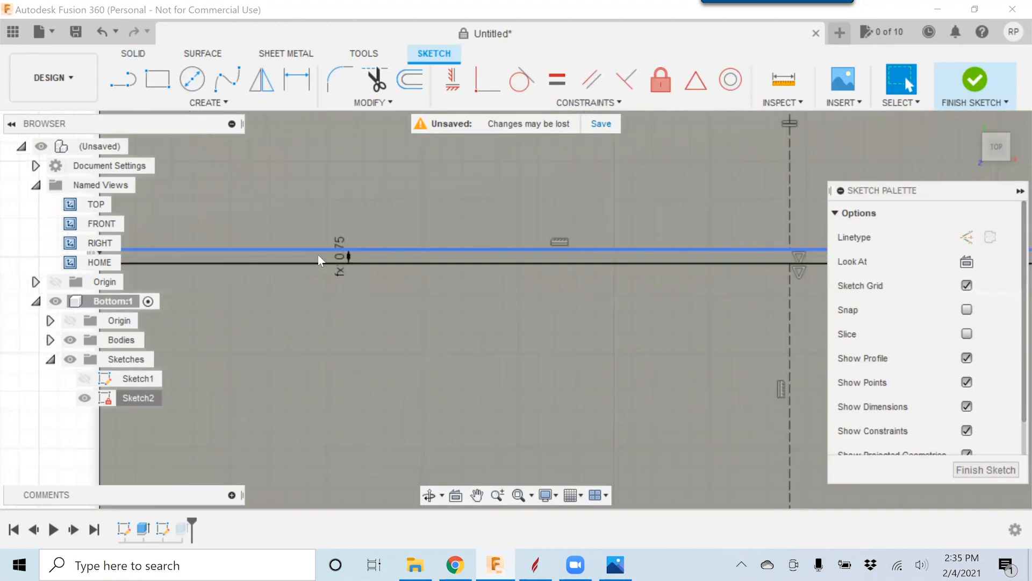
{"action": "double_click", "coordinate": [360, 254]}
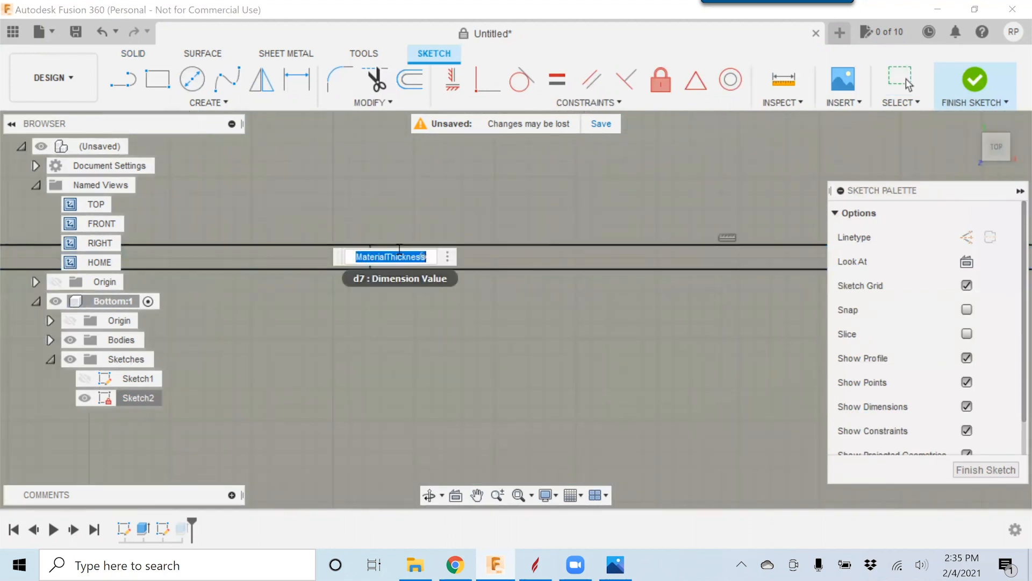
{"action": "key", "text": "End"}
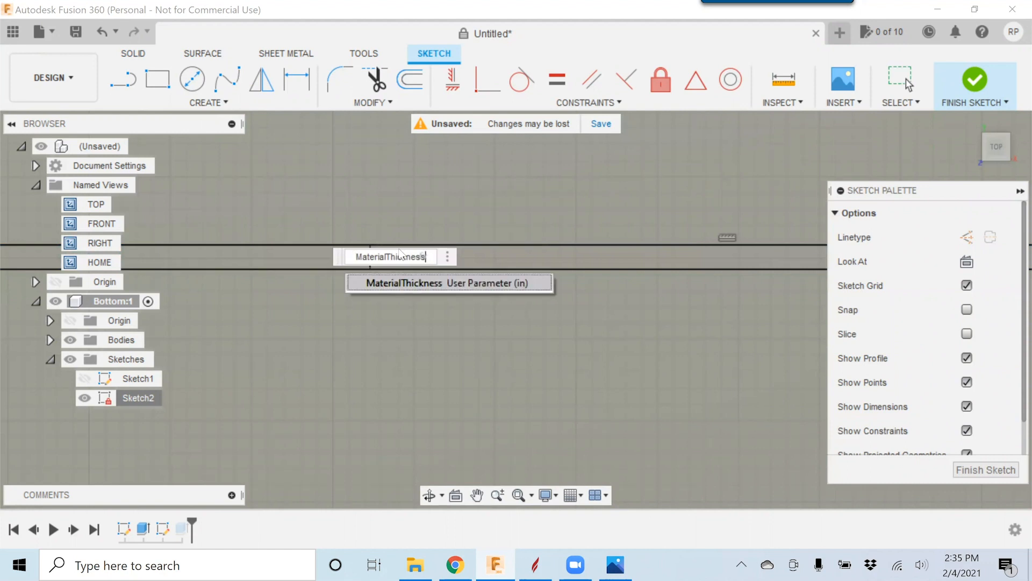
{"action": "type", "text": "+.01"}
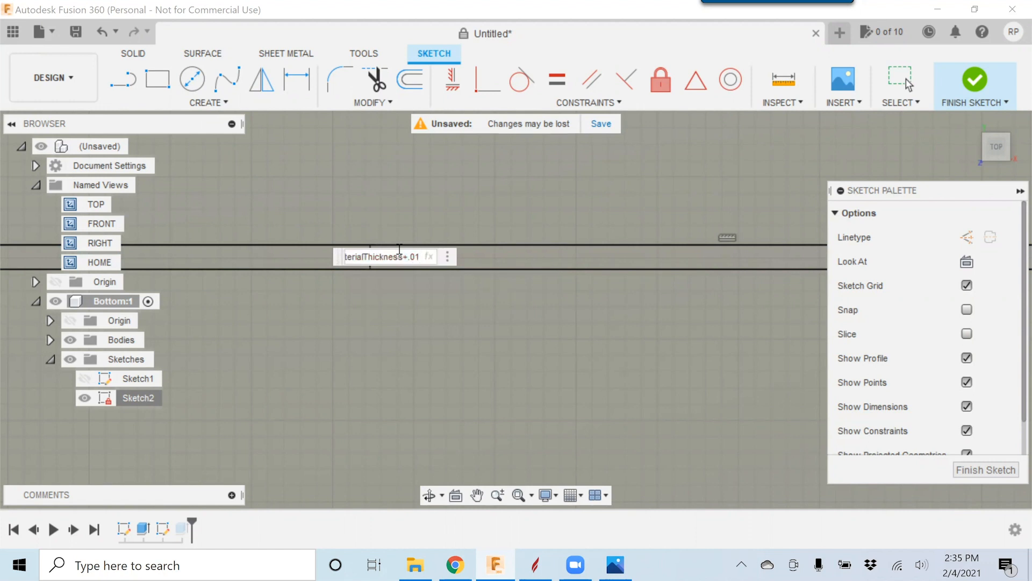
{"action": "key", "text": "Return"}
{"action": "key", "text": "Escape"}
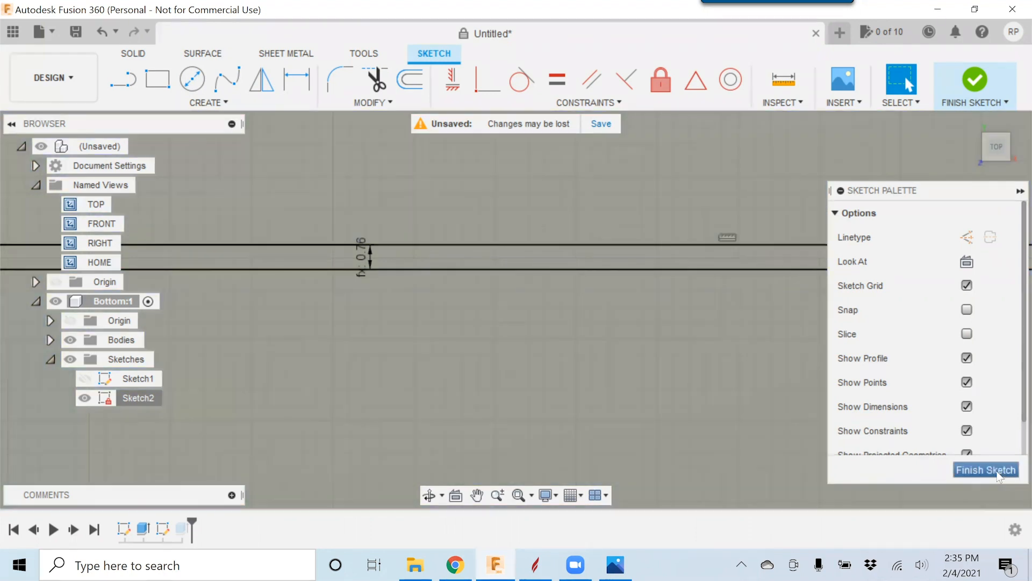
{"action": "left_click", "coordinate": [986, 470]}
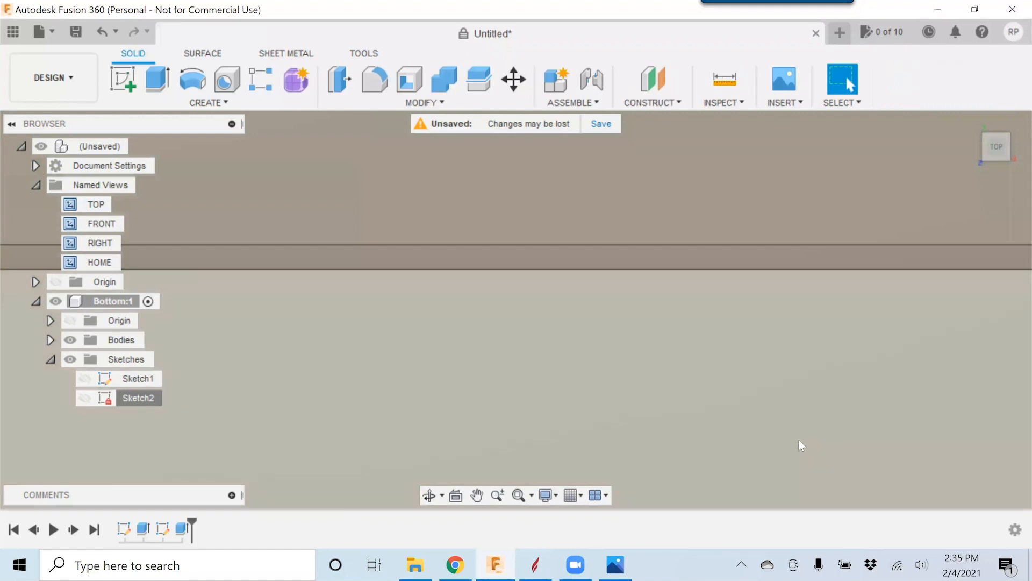
- Edit the Bottom panel's first extrusion so its distance is driven by the MaterialThickness parameter
{"action": "mouse_move", "coordinate": [770, 373]}
{"action": "middle_mouse_down", "text": "shift"}
{"action": "mouse_move", "coordinate": [798, 389]}
{"action": "mouse_move", "coordinate": [657, 324]}
{"action": "mouse_move", "coordinate": [521, 233]}
{"action": "mouse_move", "coordinate": [498, 278]}
{"action": "mouse_move", "coordinate": [501, 308]}
{"action": "middle_mouse_up", "text": "shift"}
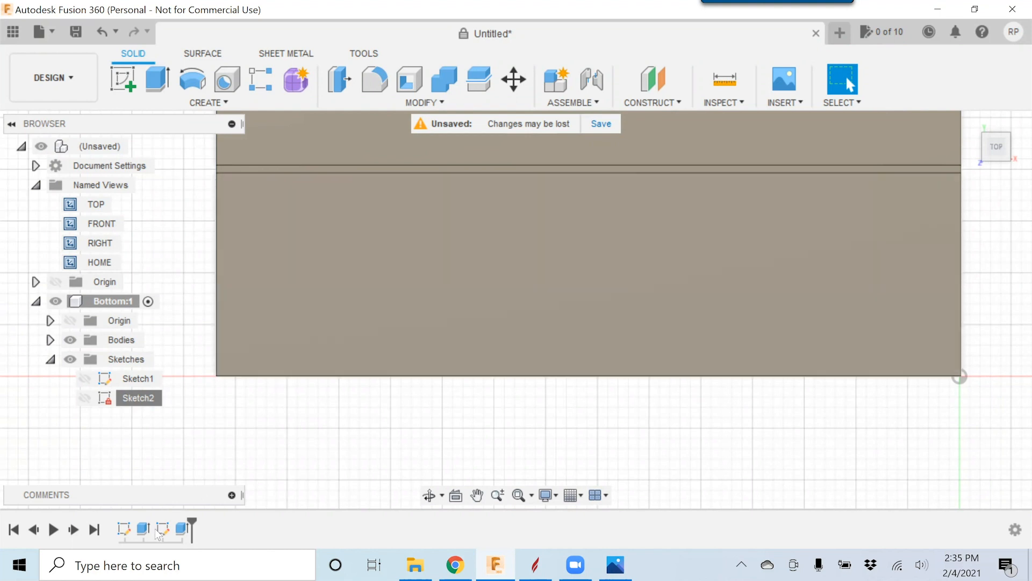
{"action": "left_click", "coordinate": [143, 530]}
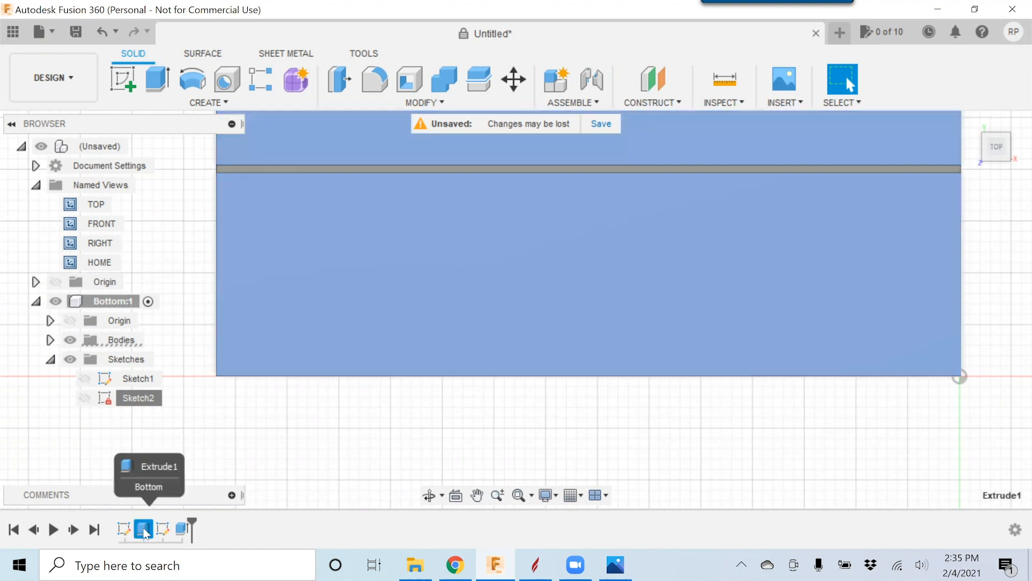
{"action": "right_click", "coordinate": [144, 531]}
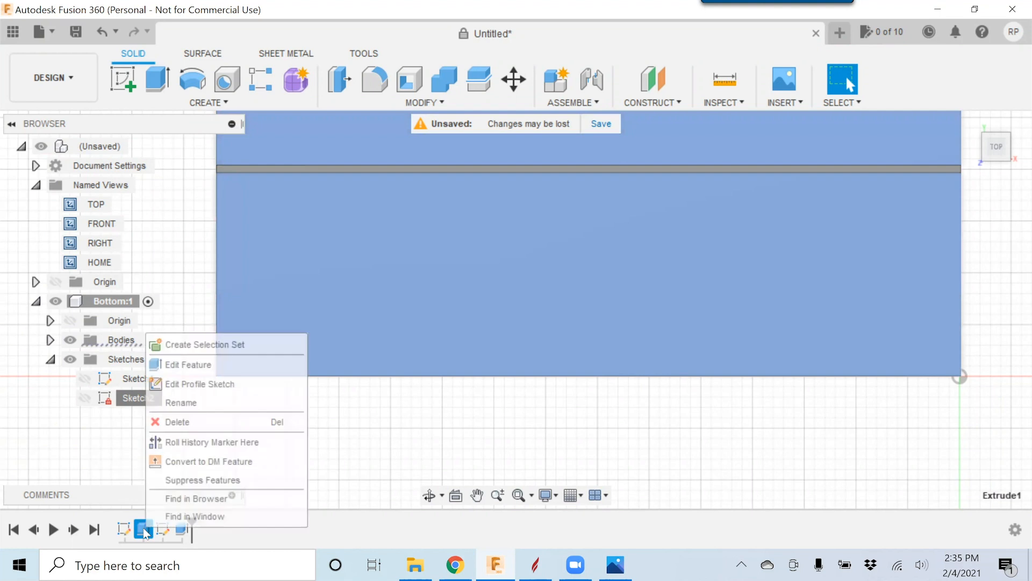
{"action": "left_click", "coordinate": [187, 362]}
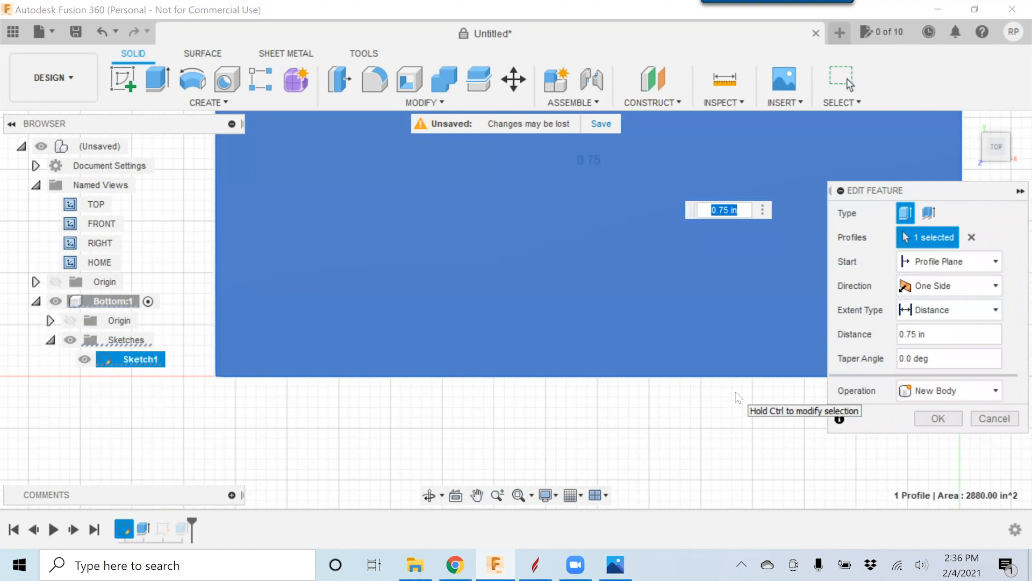
{"action": "type", "text": "m"}
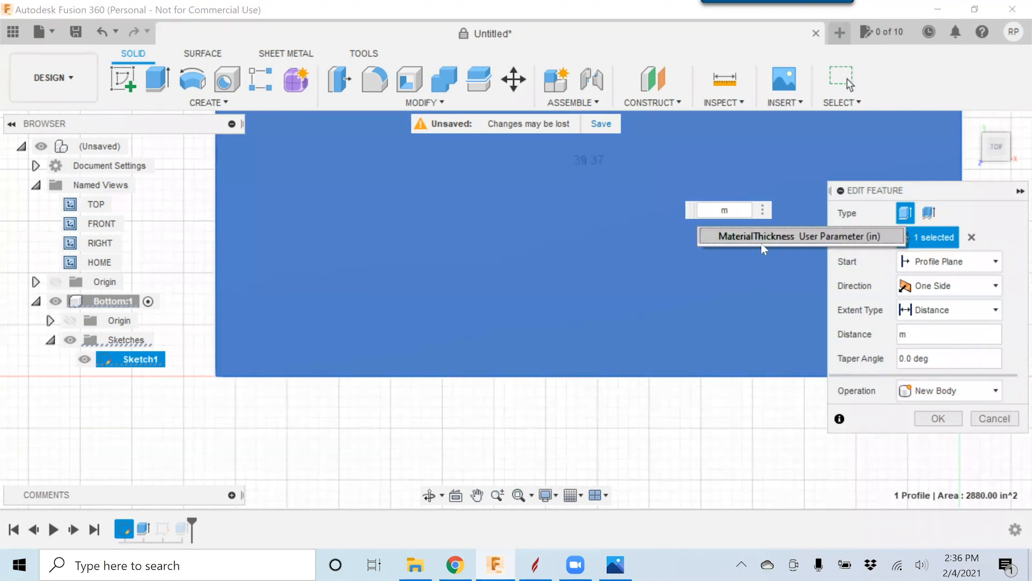
{"action": "left_click", "coordinate": [760, 237]}
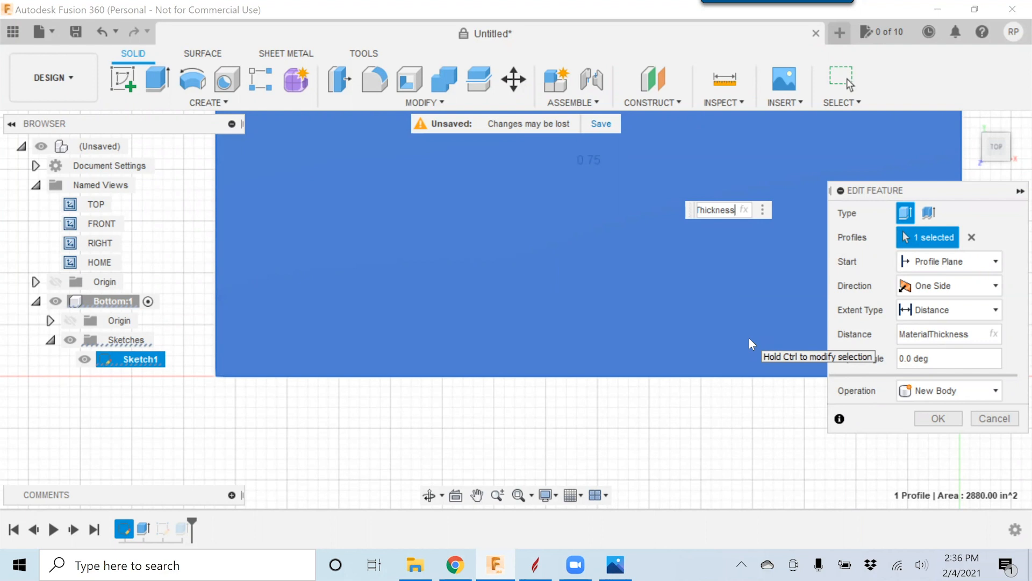
{"action": "key", "text": "Return"}
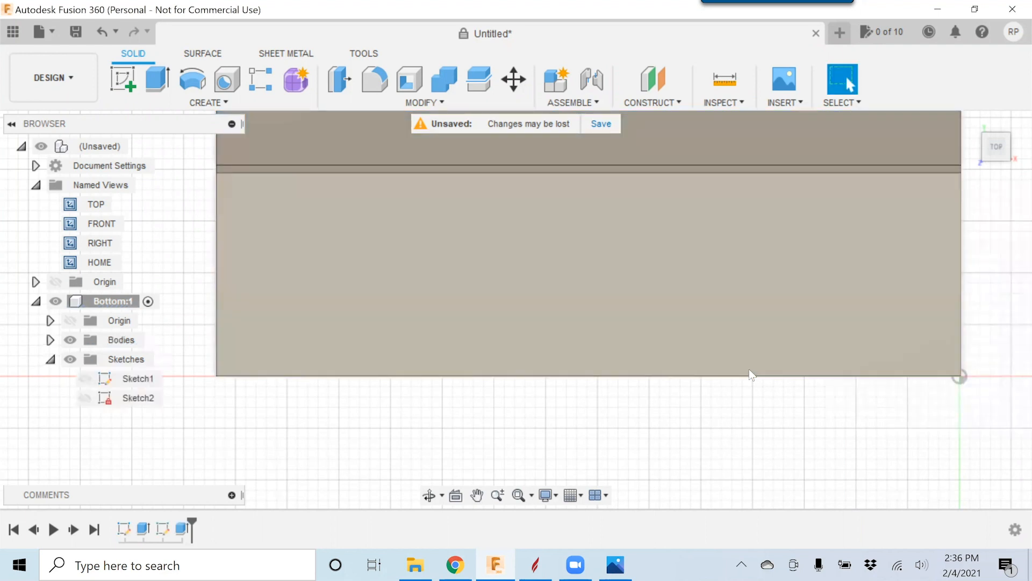
- Add a user parameter named Width in inches with the expression 40
{"action": "scroll", "coordinate": [687, 411], "scroll_direction": "down", "scroll_amount": 3}
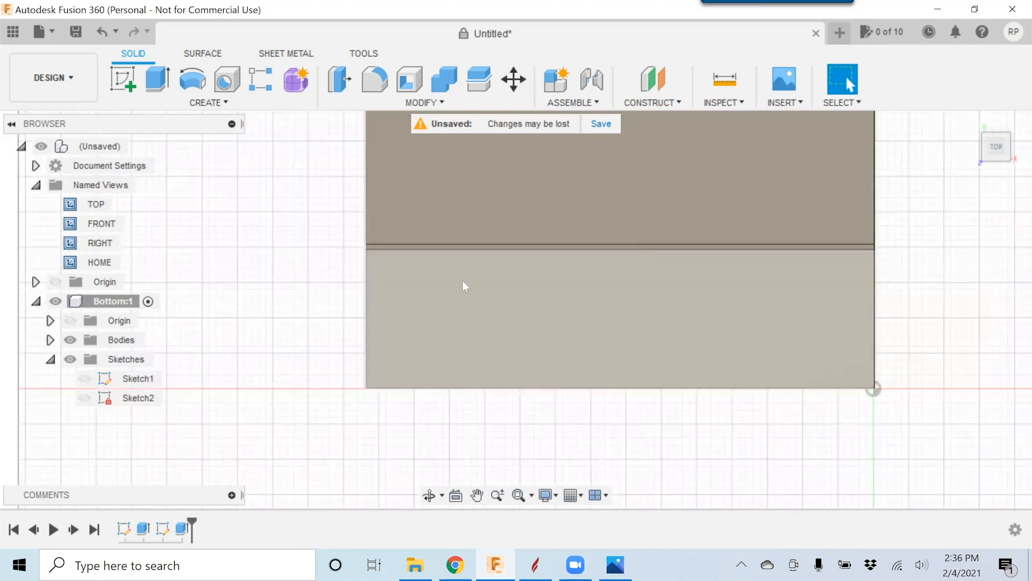
{"action": "middle_click_drag", "start_coordinate": [517, 267], "coordinate": [454, 309]}
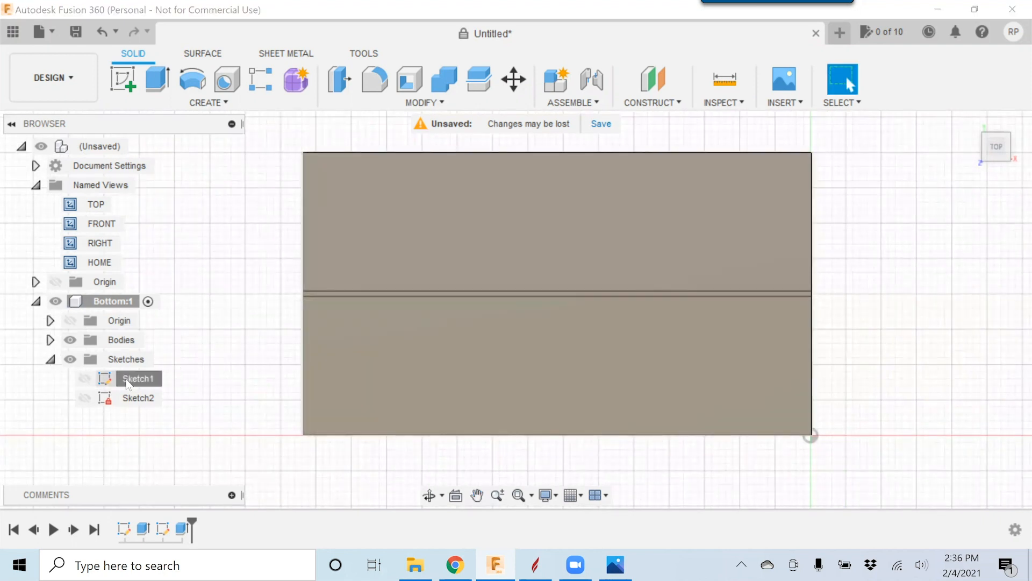
{"action": "left_click", "coordinate": [129, 379]}
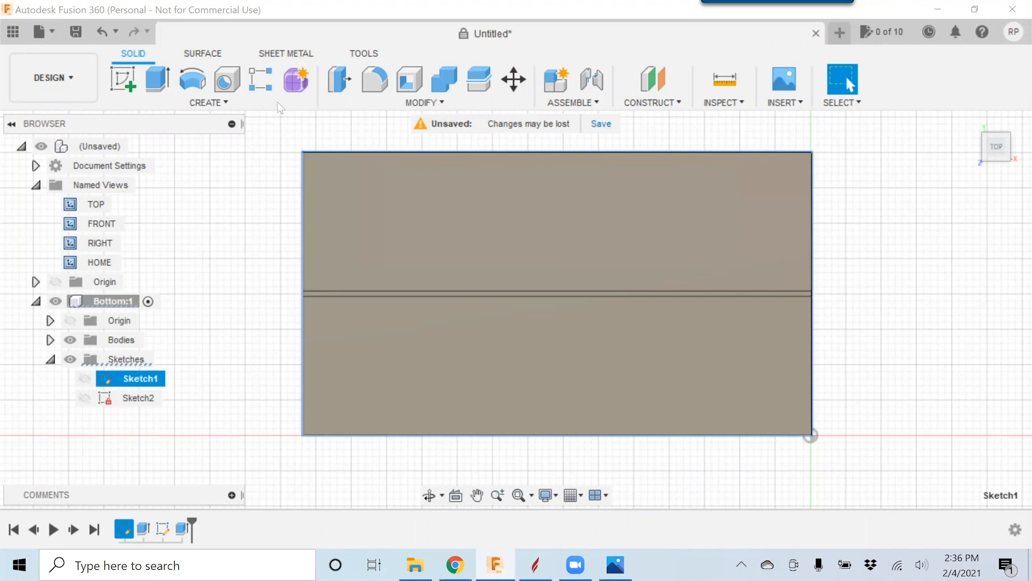
{"action": "left_click", "coordinate": [442, 104]}
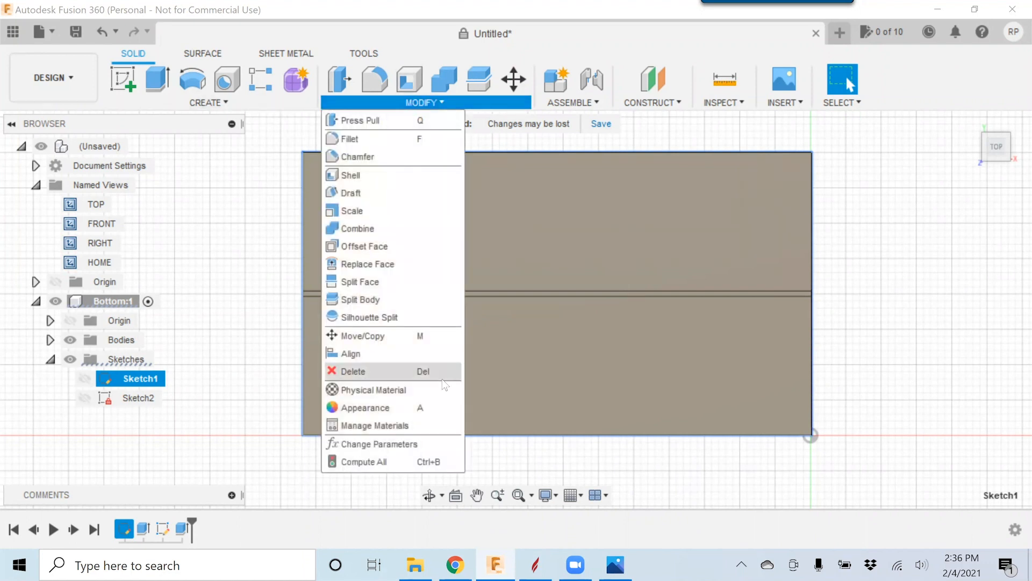
{"action": "left_click", "coordinate": [421, 452]}
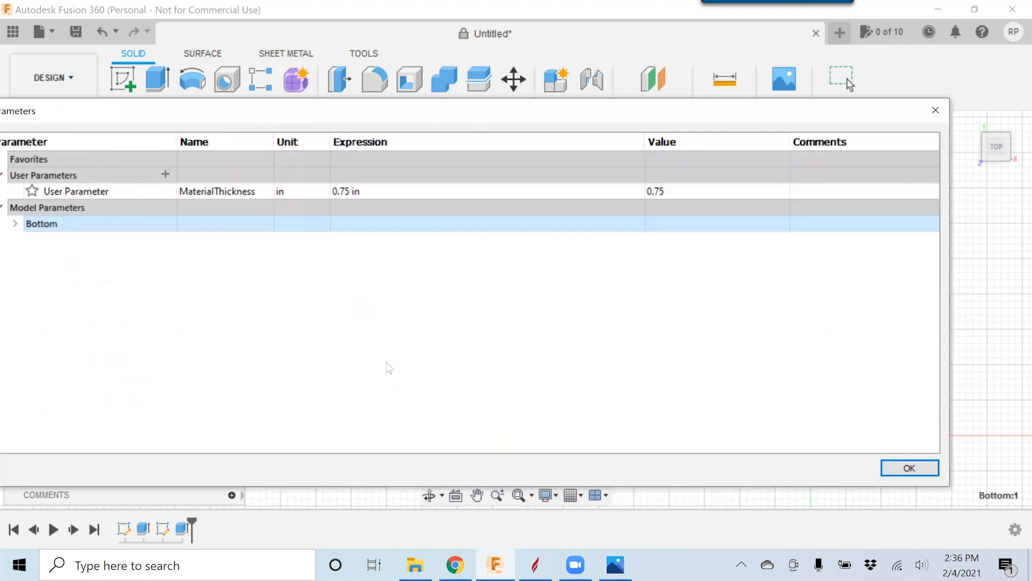
{"action": "left_click", "coordinate": [165, 174]}
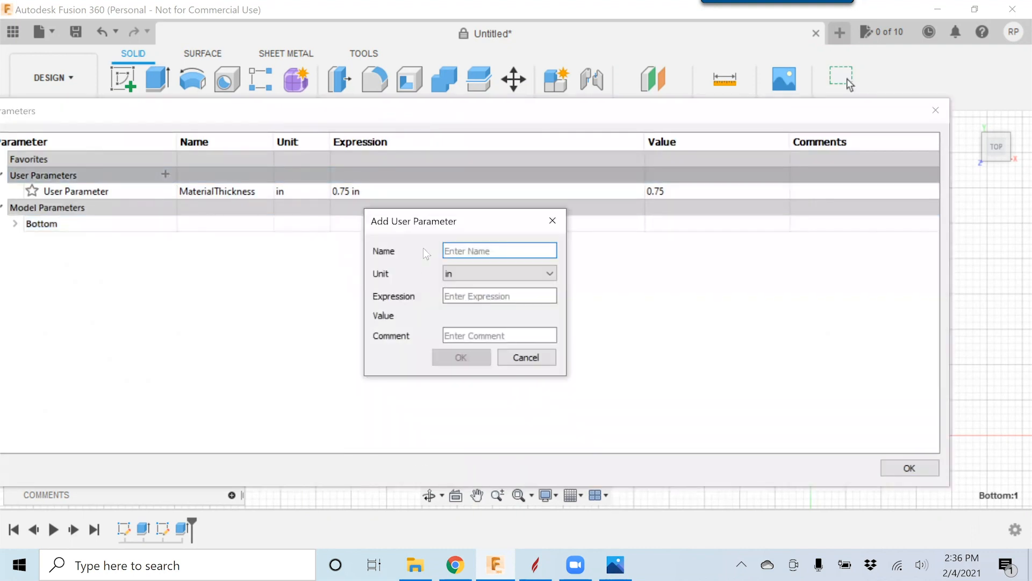
{"action": "type", "text": "Width"}
{"action": "left_click", "coordinate": [461, 297]}
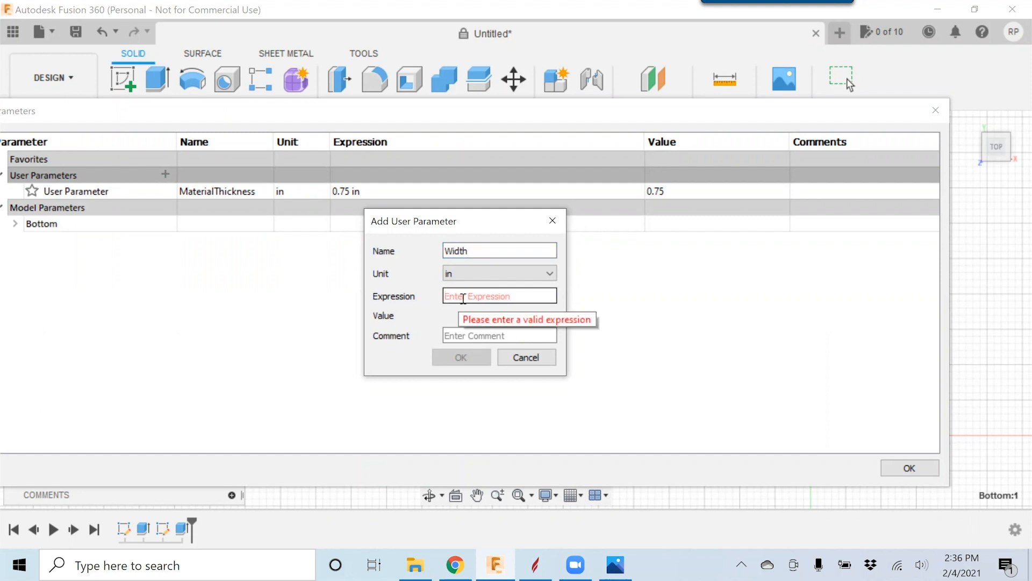
{"action": "type", "text": "72"}
{"action": "left_click_drag", "start_coordinate": [460, 296], "coordinate": [424, 296]}
{"action": "type", "text": "40"}
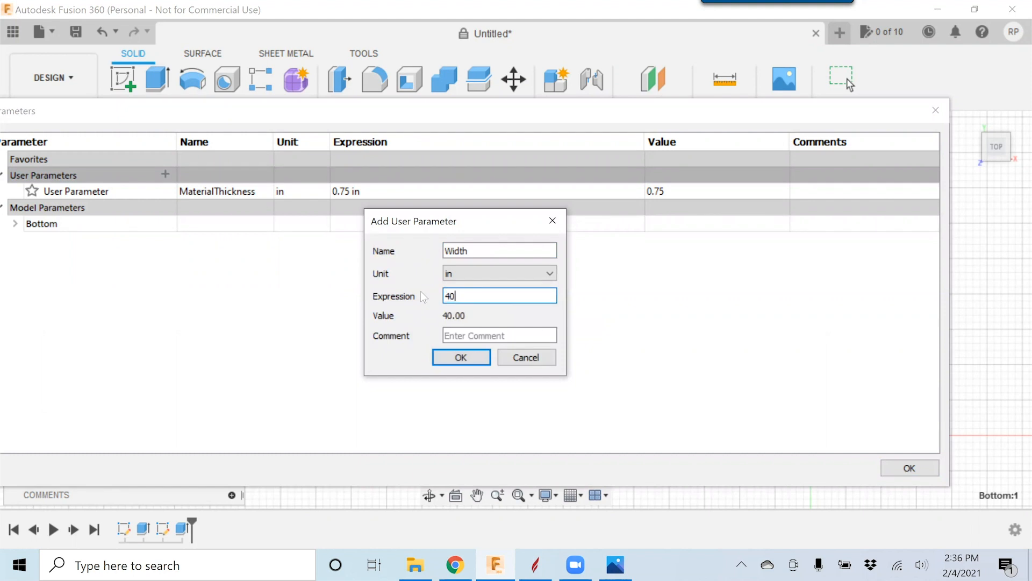
{"action": "left_click", "coordinate": [447, 357]}
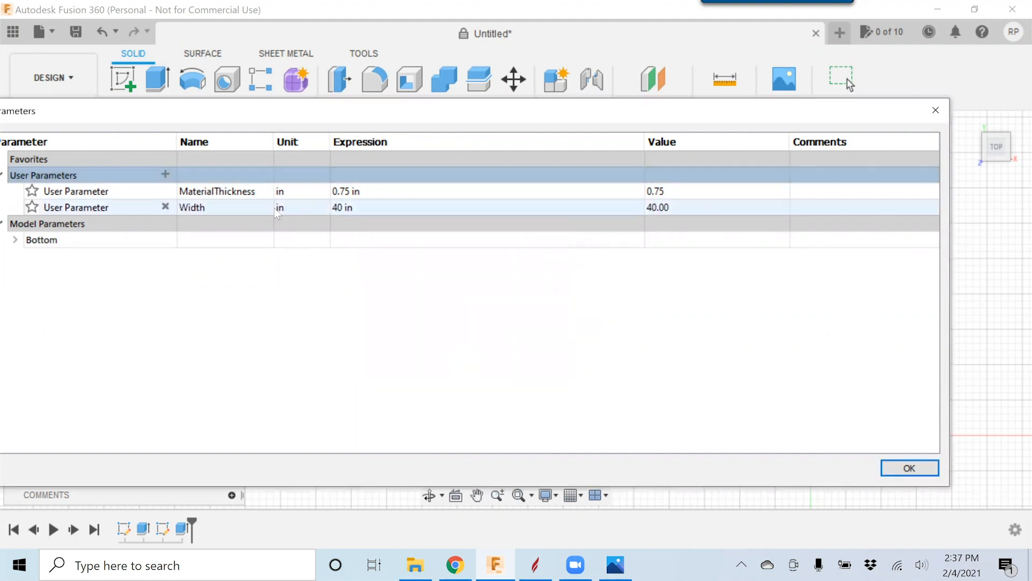
- Add a user parameter named Len in inches with the expression 72, and close the parameters dialog
{"action": "left_click", "coordinate": [164, 175]}
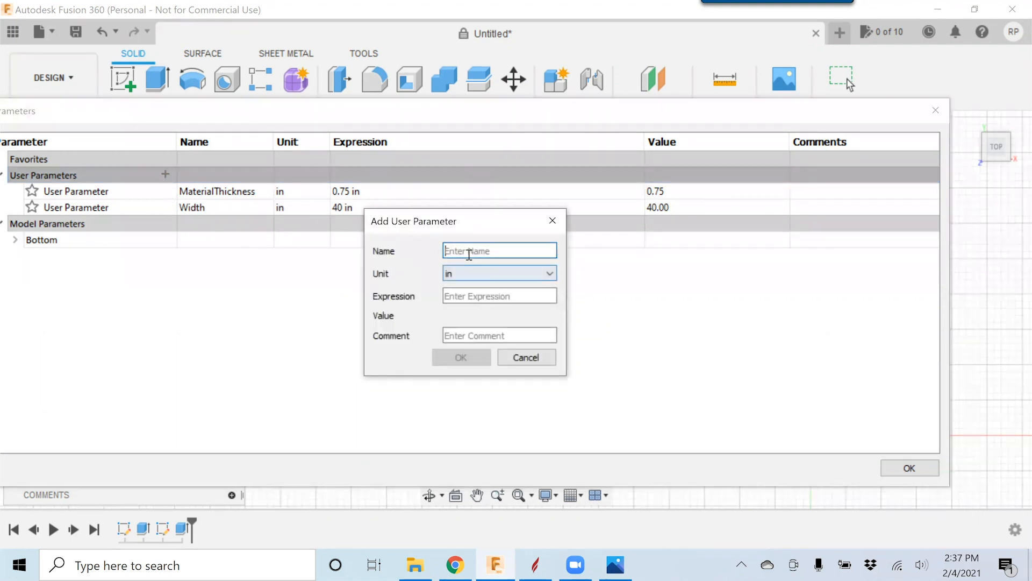
{"action": "type", "text": "Lenght"}
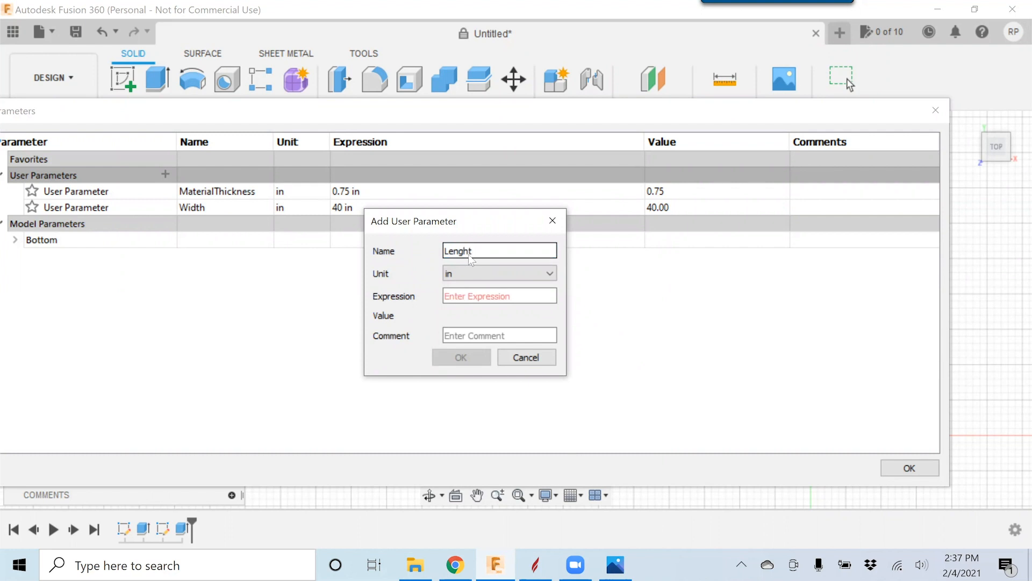
{"action": "key", "text": "BackSpace"}
{"action": "key", "text": "BackSpace"}
{"action": "key", "text": "BackSpace"}
{"action": "left_click", "coordinate": [478, 296]}
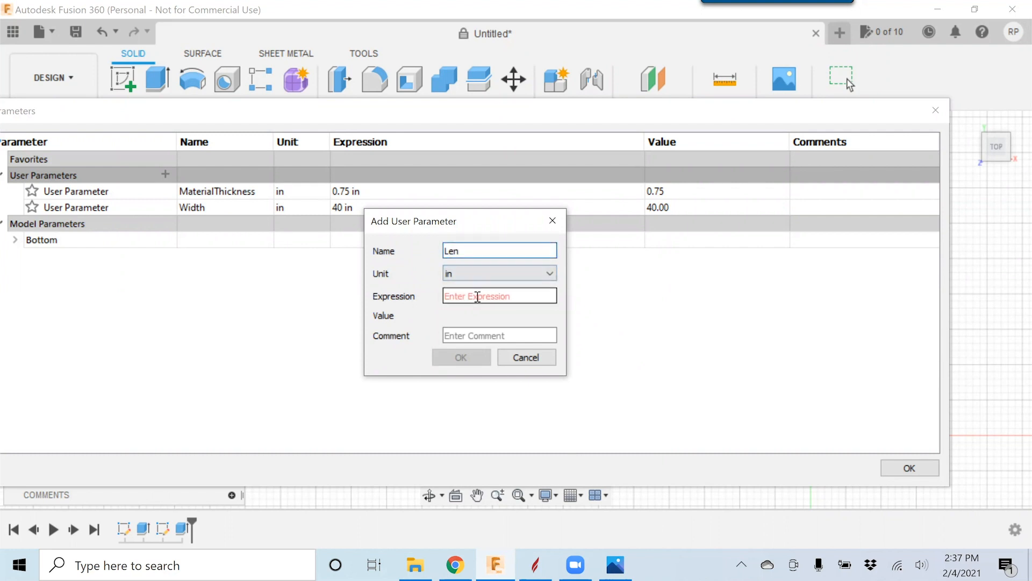
{"action": "type", "text": "72"}
{"action": "left_click", "coordinate": [469, 360]}
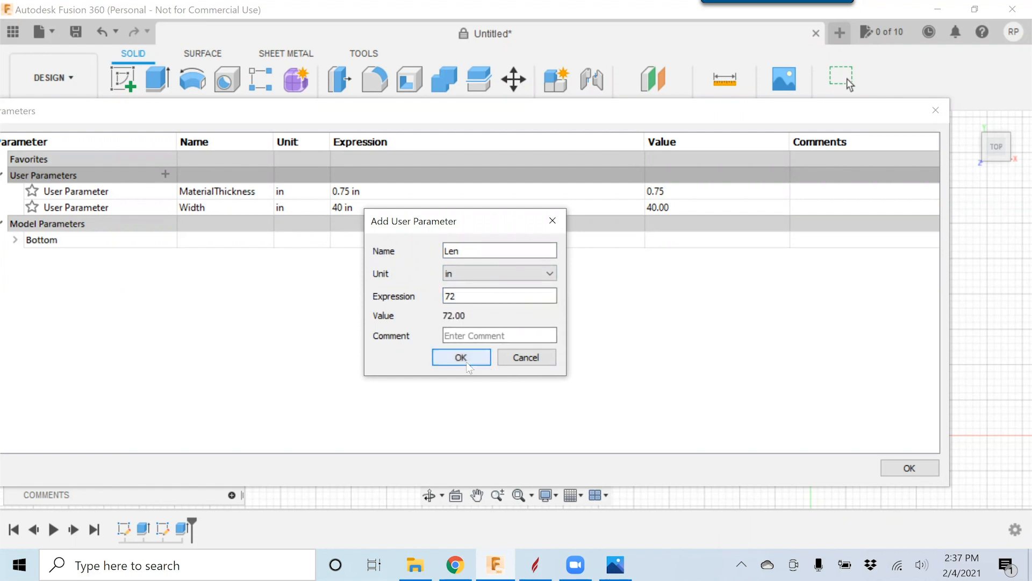
{"action": "left_click", "coordinate": [909, 468]}
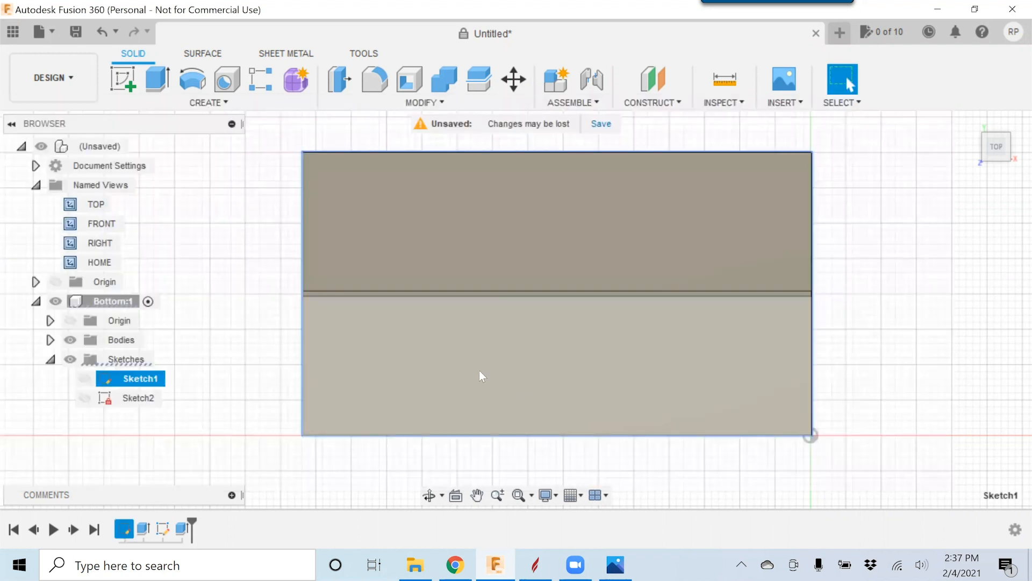
- Edit Sketch1 and set the rectangle's horizontal dimension to the Len parameter
{"action": "right_click", "coordinate": [150, 381]}
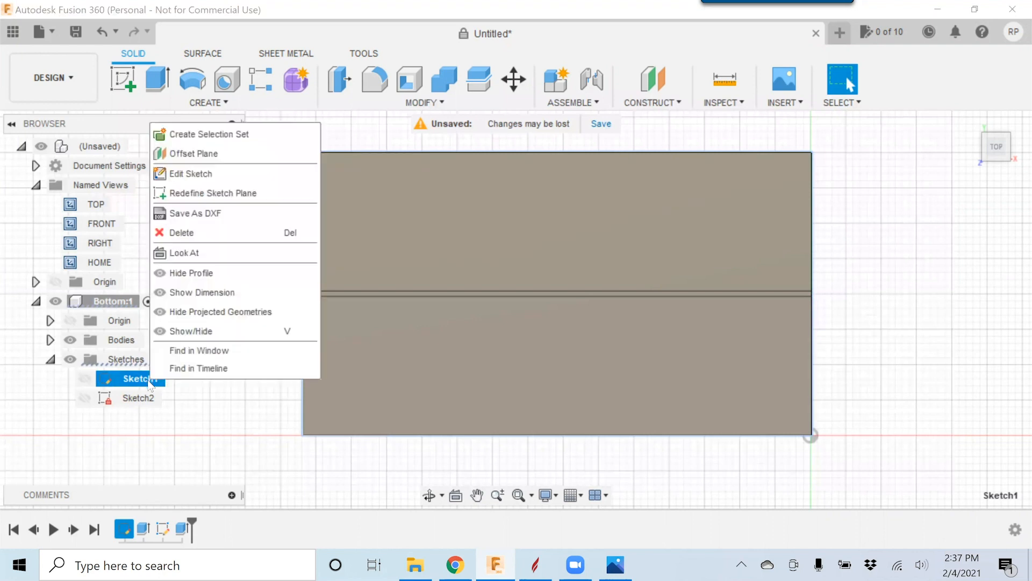
{"action": "left_click", "coordinate": [182, 173]}
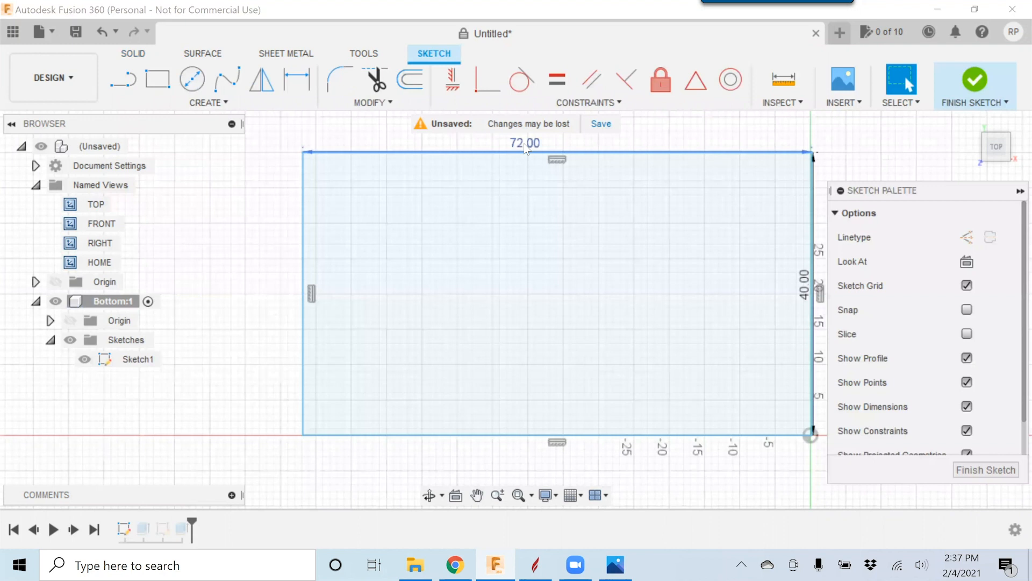
{"action": "middle_click_drag", "start_coordinate": [508, 184], "coordinate": [424, 228]}
{"action": "double_click", "coordinate": [414, 213]}
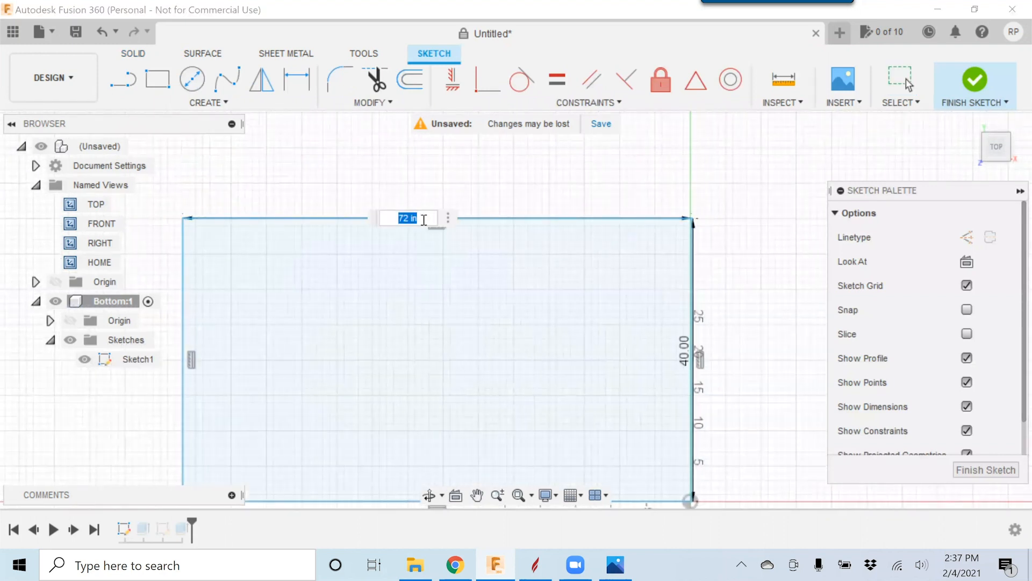
{"action": "type", "text": "l"}
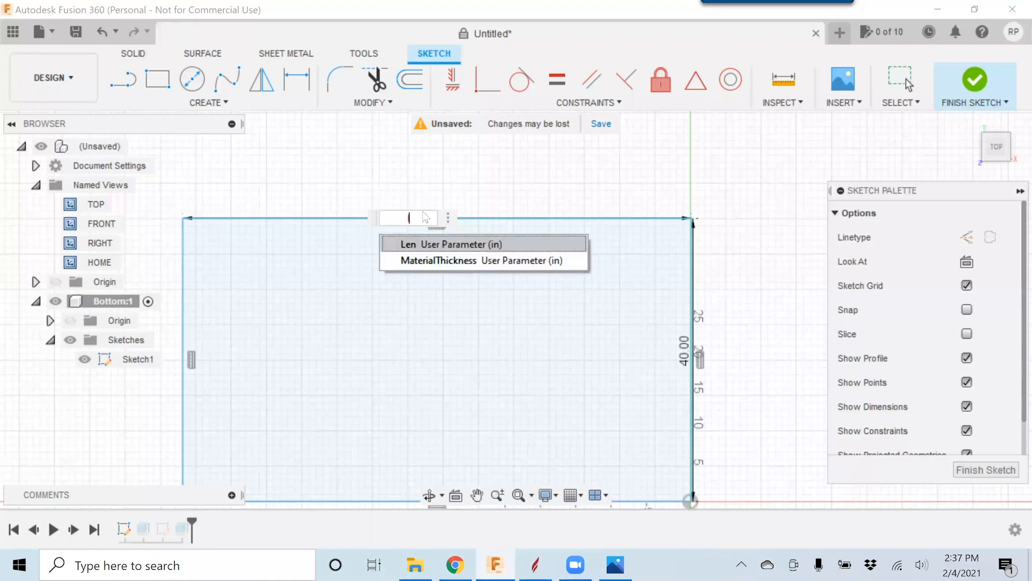
{"action": "left_click", "coordinate": [449, 244]}
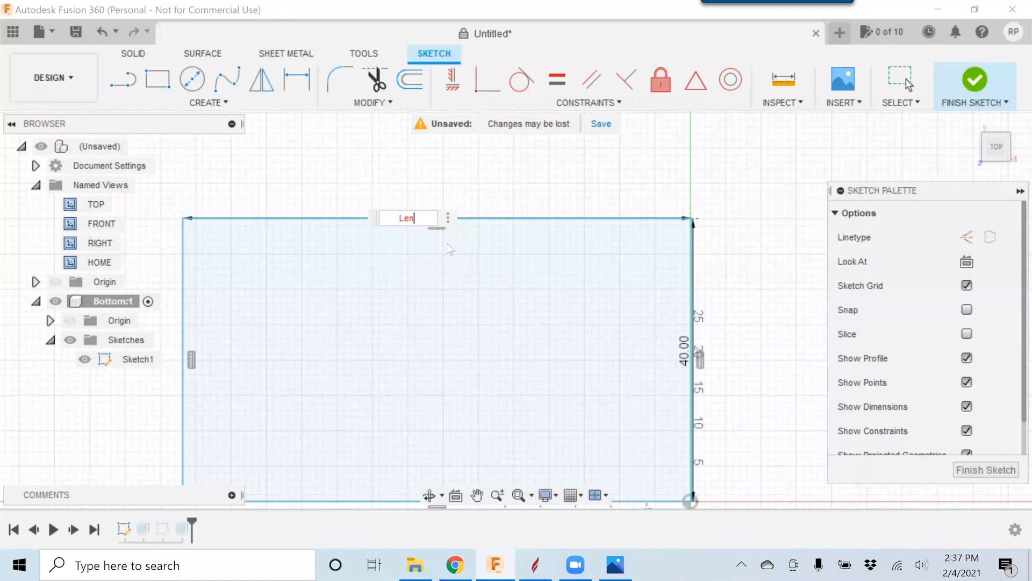
{"action": "key", "text": "Return"}
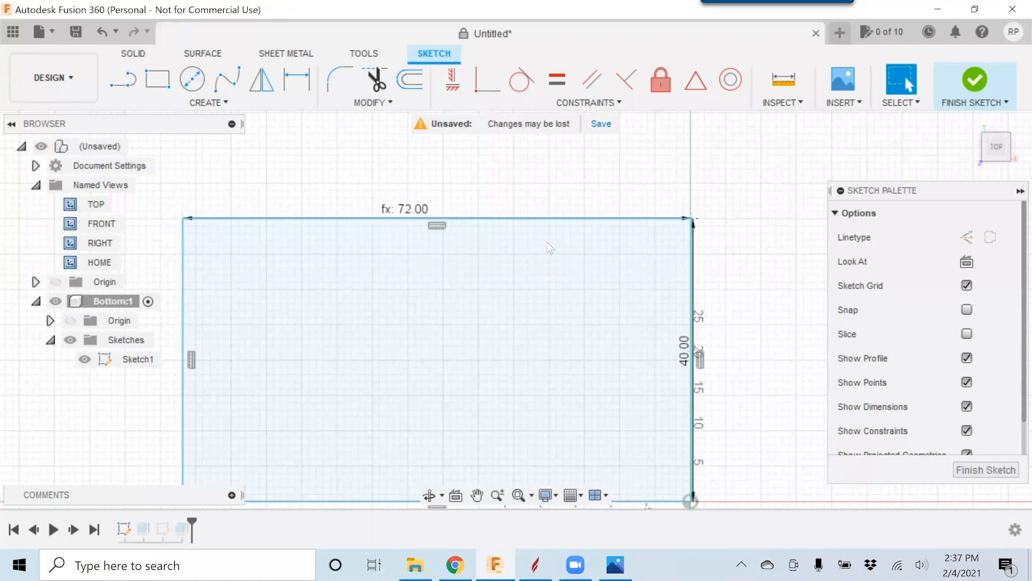
- Set the rectangle's vertical dimension in Sketch1 to the Width parameter
{"action": "double_click", "coordinate": [684, 353]}
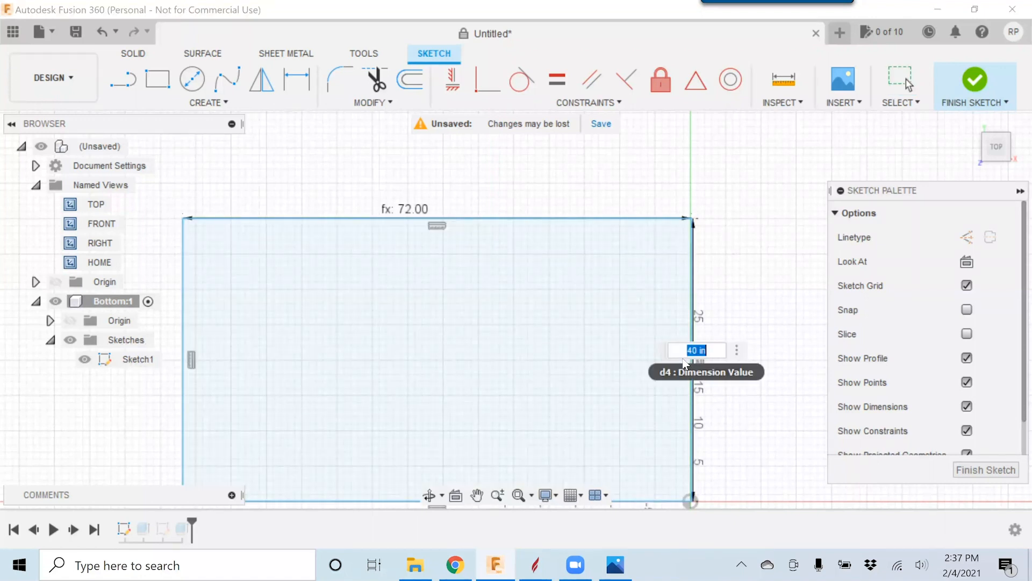
{"action": "type", "text": "w"}
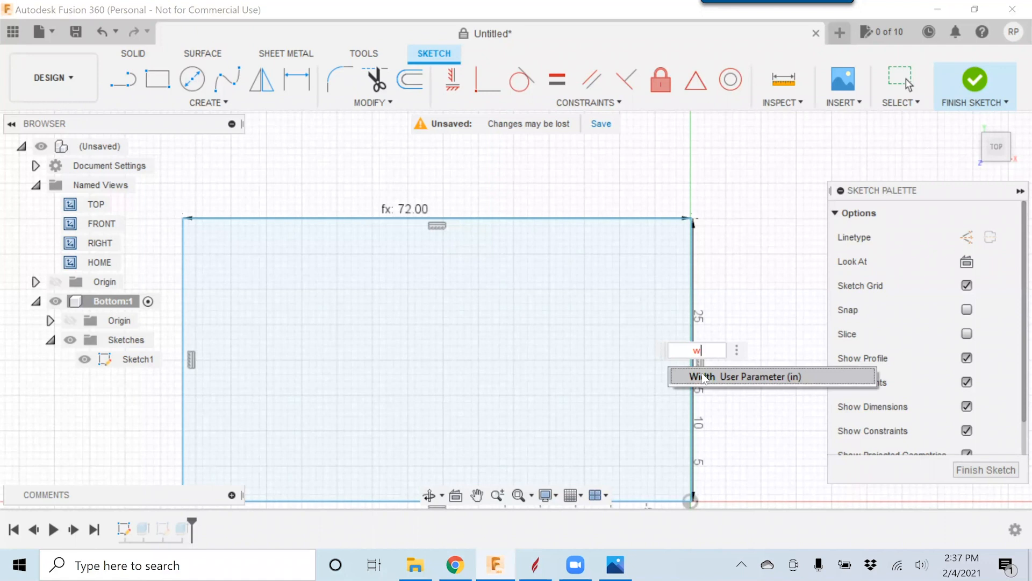
{"action": "left_click", "coordinate": [703, 376]}
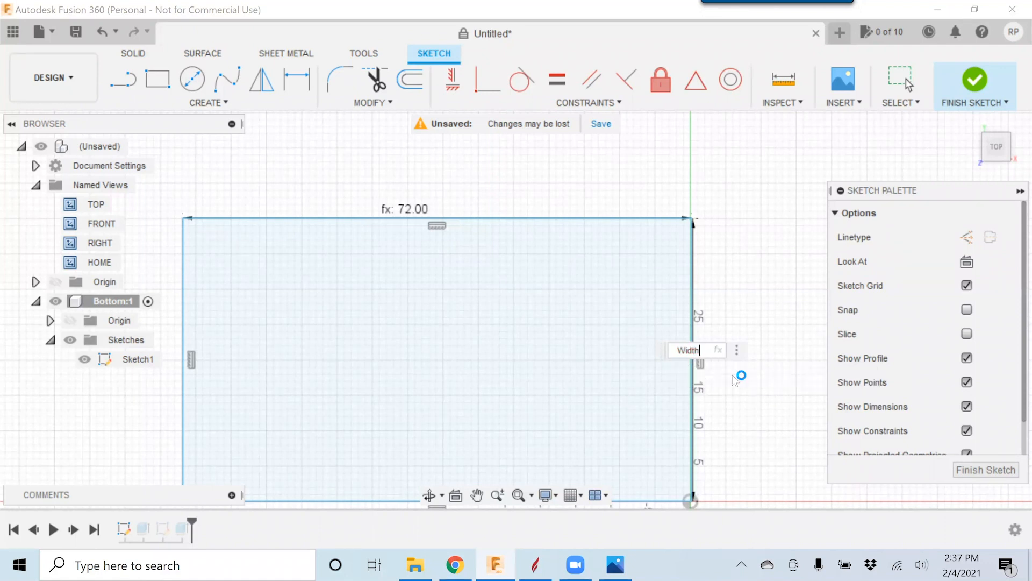
{"action": "key", "text": "Return"}
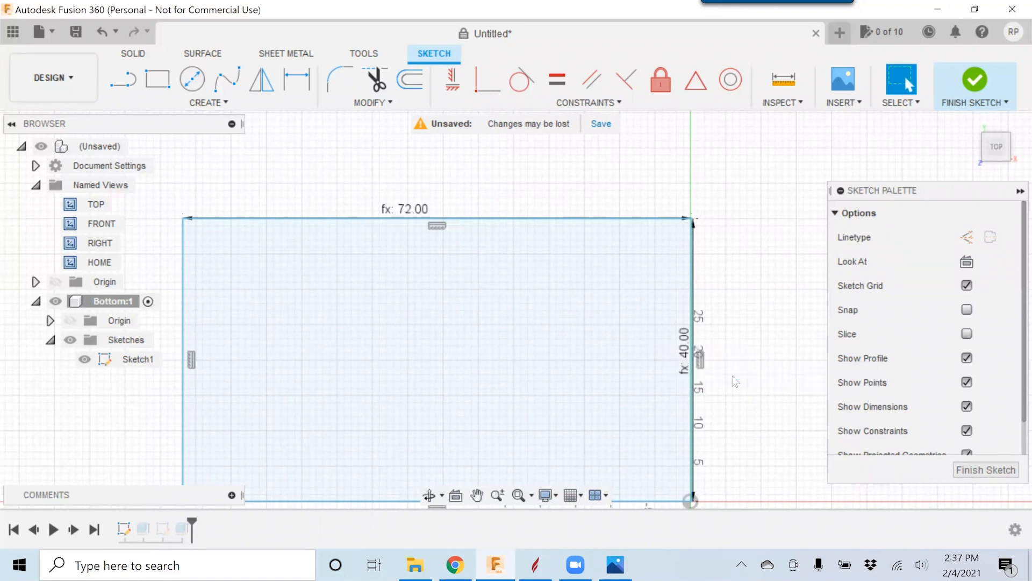
- Move the length and width dimensions farther outside the rectangle, and finish the sketch
{"action": "left_click_drag", "start_coordinate": [728, 358], "coordinate": [753, 364]}
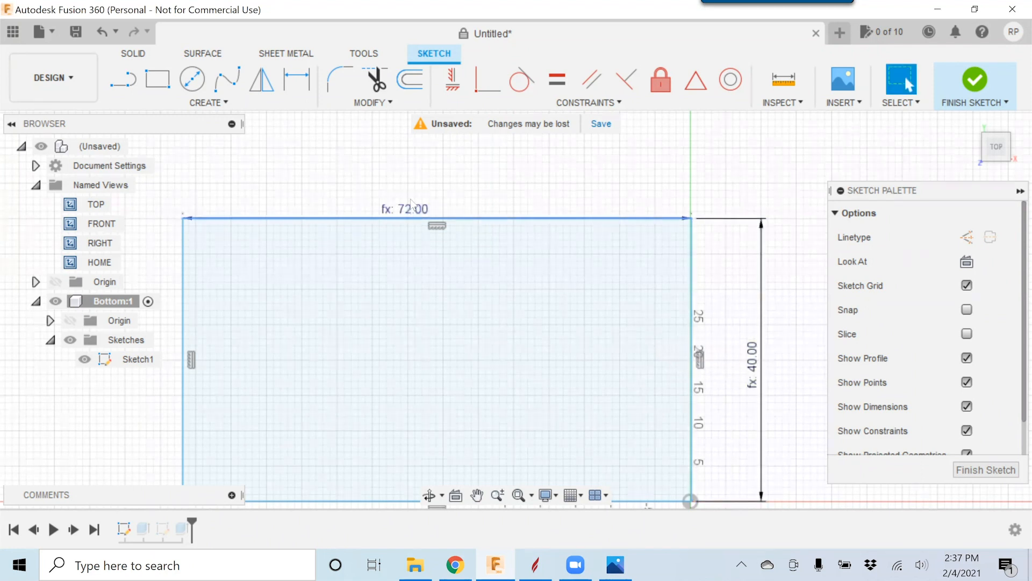
{"action": "left_click_drag", "start_coordinate": [412, 205], "coordinate": [414, 172]}
{"action": "left_click", "coordinate": [418, 275]}
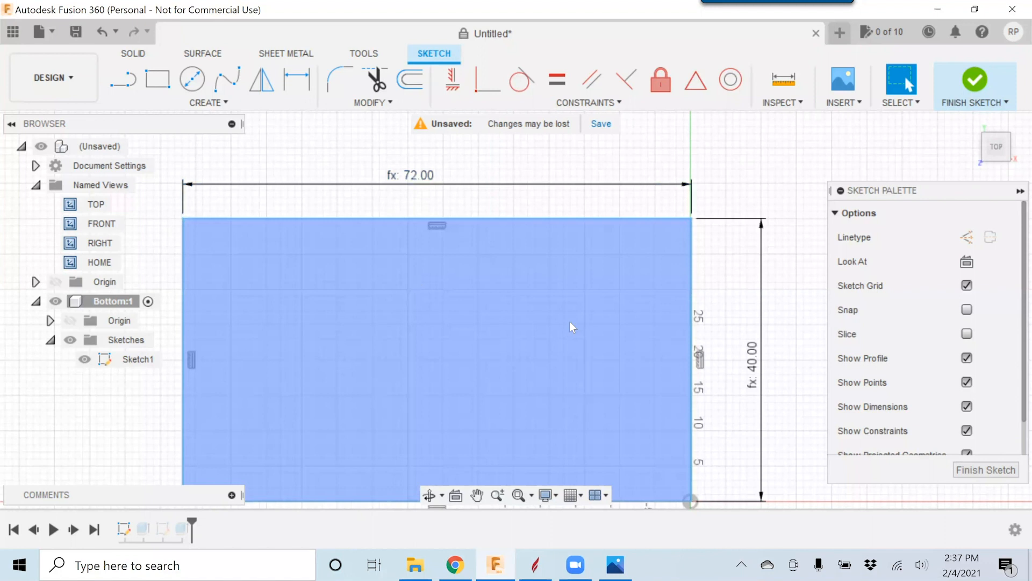
{"action": "left_click", "coordinate": [782, 360]}
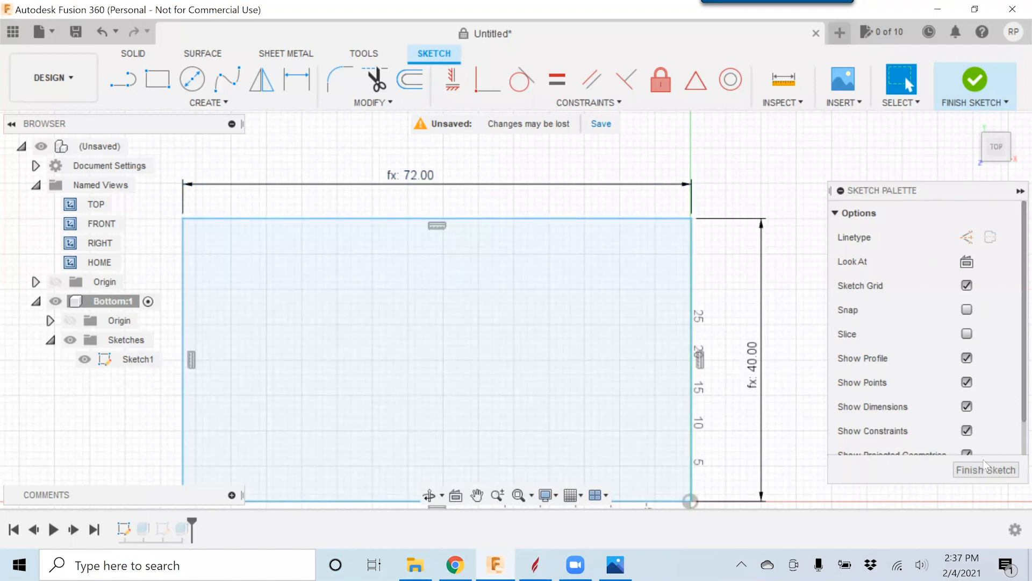
{"action": "left_click", "coordinate": [985, 470]}
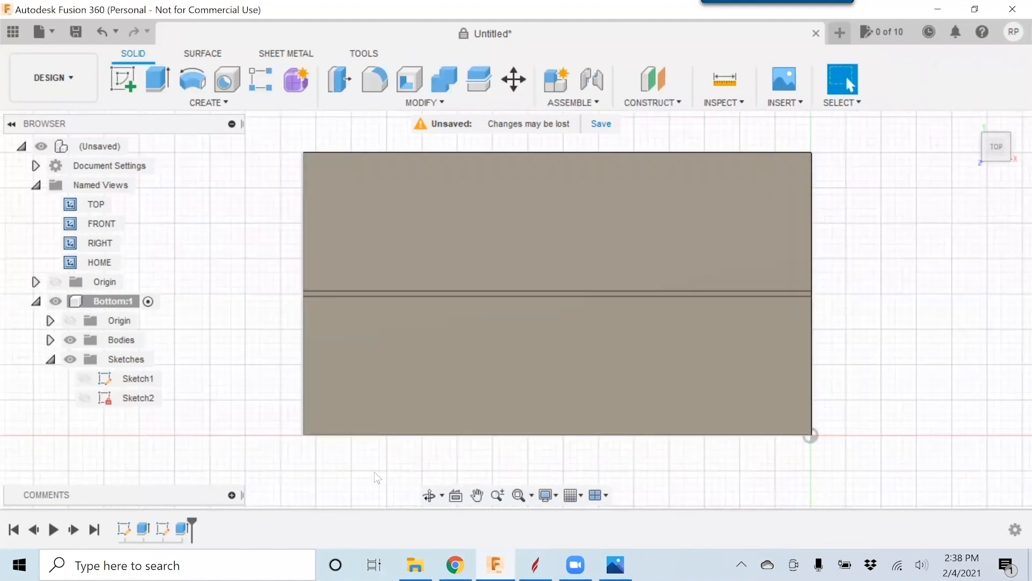
- Change the Len user parameter's expression to 84 in and close the parameters dialog
{"action": "middle_click_drag", "start_coordinate": [417, 469], "coordinate": [355, 386]}
{"action": "key", "text": "Escape"}
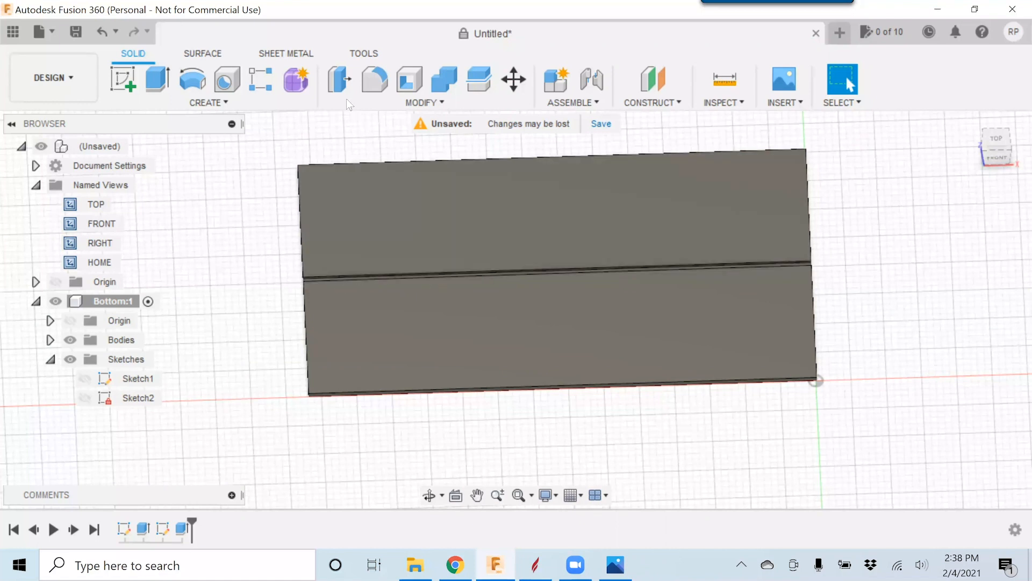
{"action": "left_click", "coordinate": [442, 105]}
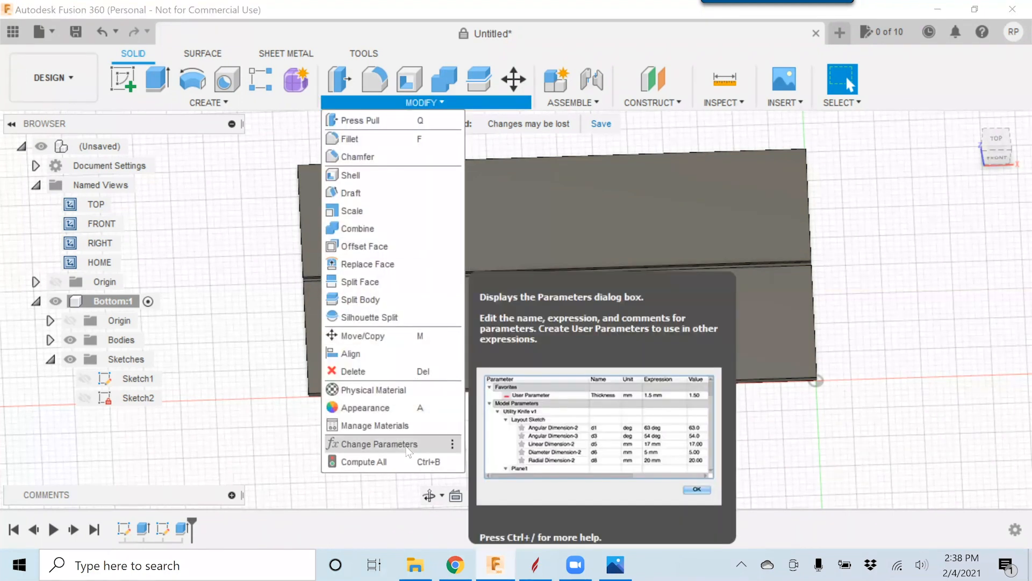
{"action": "left_click", "coordinate": [409, 450]}
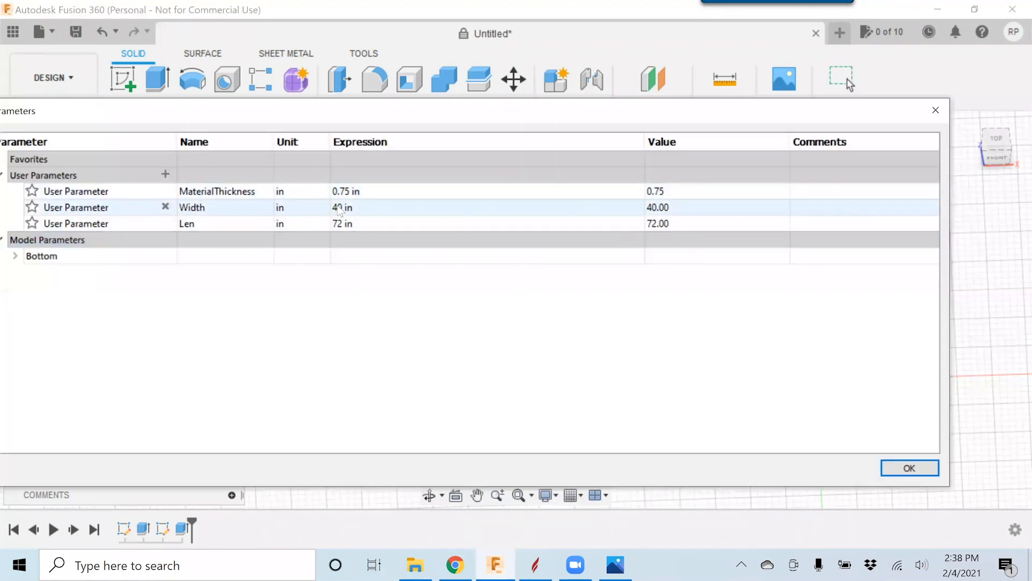
{"action": "double_click", "coordinate": [346, 225]}
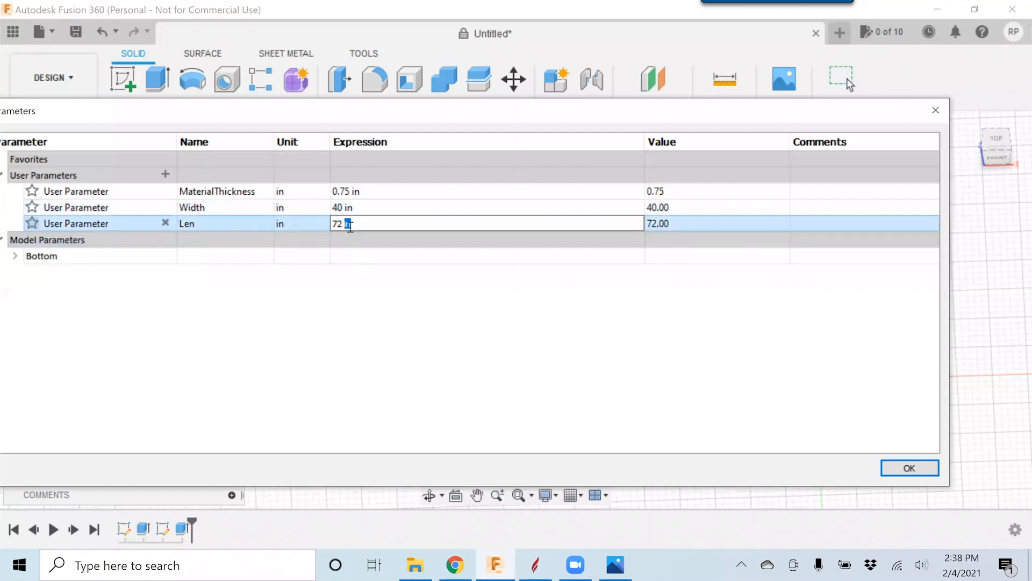
{"action": "triple_click", "coordinate": [356, 225]}
{"action": "type", "text": "84"}
{"action": "key", "text": "Return"}
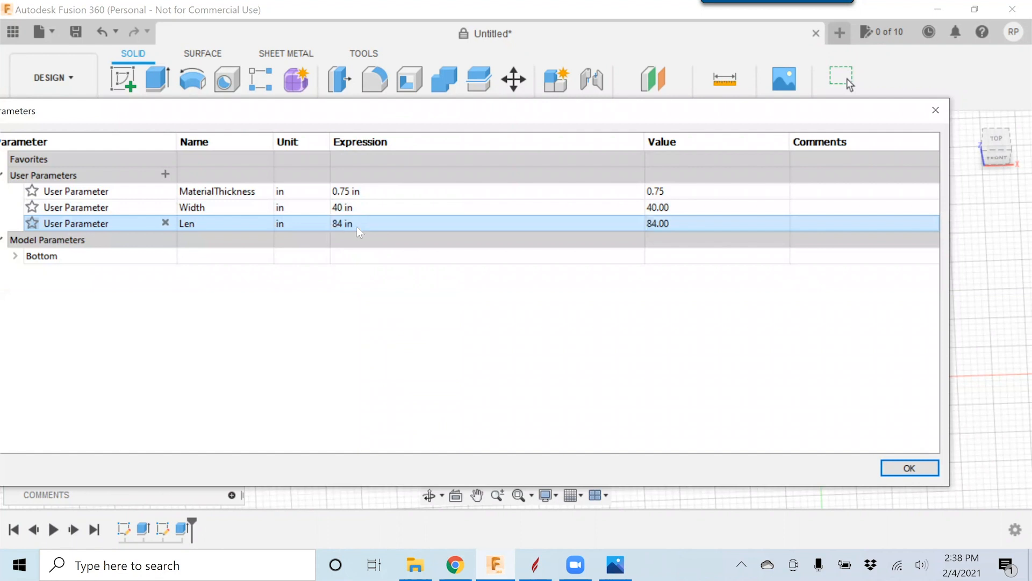
{"action": "left_click", "coordinate": [908, 468]}
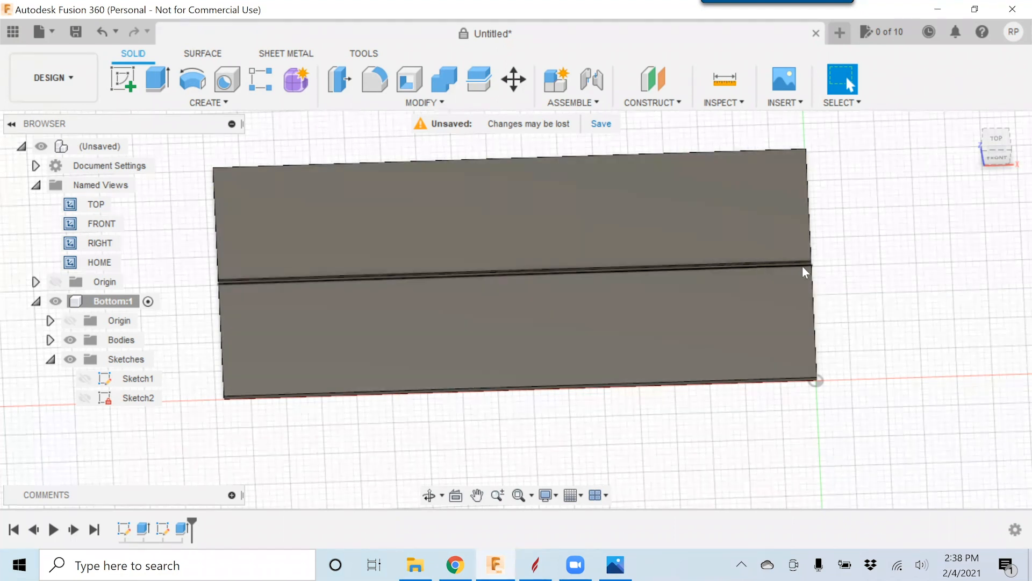
- Edit the groove's cut extrusion so its distance is driven by the expression -1*MaterialThickness/2
{"action": "scroll", "coordinate": [813, 272], "scroll_direction": "up", "scroll_amount": 3}
{"action": "right_click", "coordinate": [814, 277]}
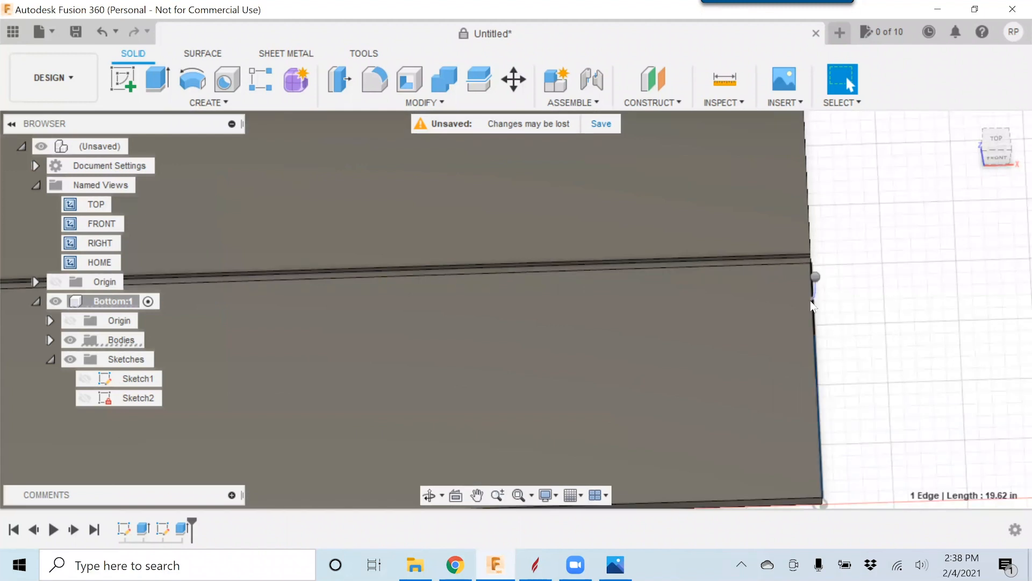
{"action": "key", "text": "Escape"}
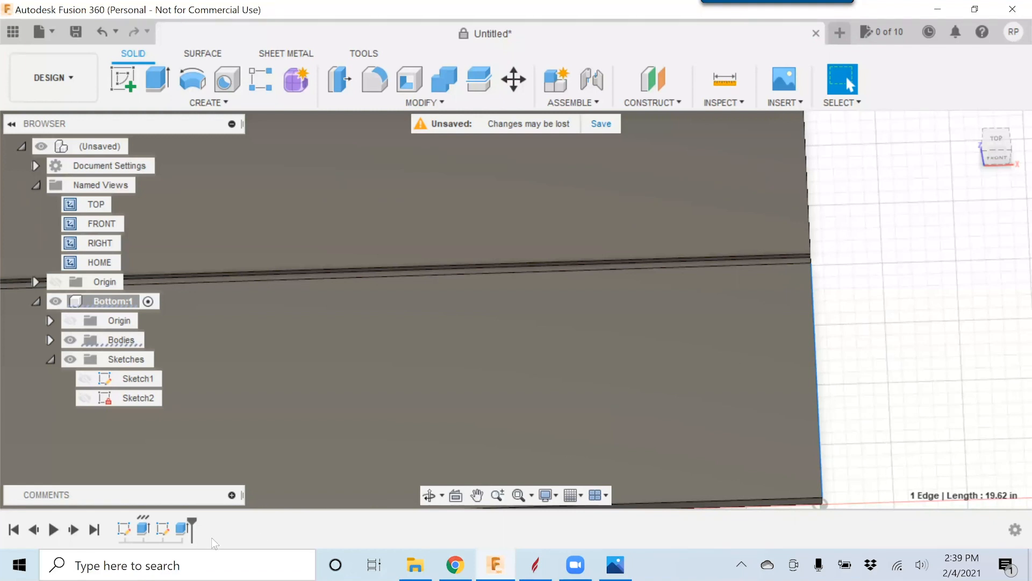
{"action": "right_click", "coordinate": [183, 530]}
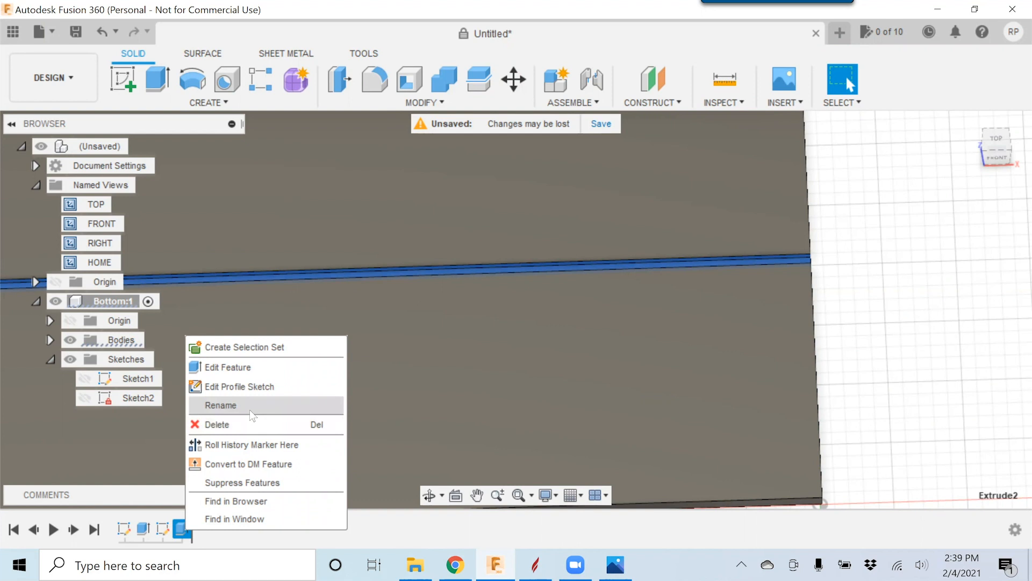
{"action": "left_click", "coordinate": [245, 366]}
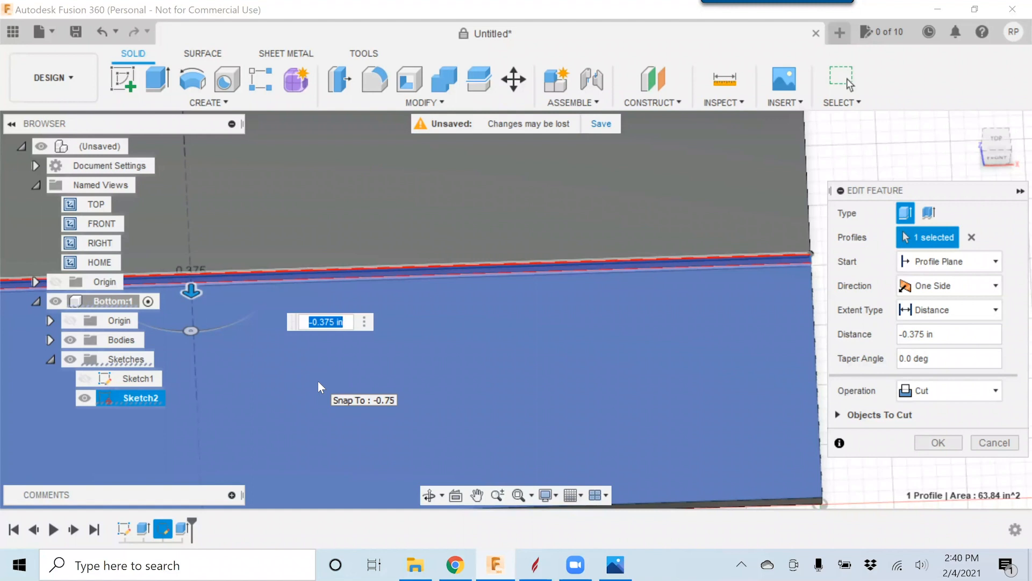
{"action": "type", "text": "-1"}
{"action": "type", "text": "\""}
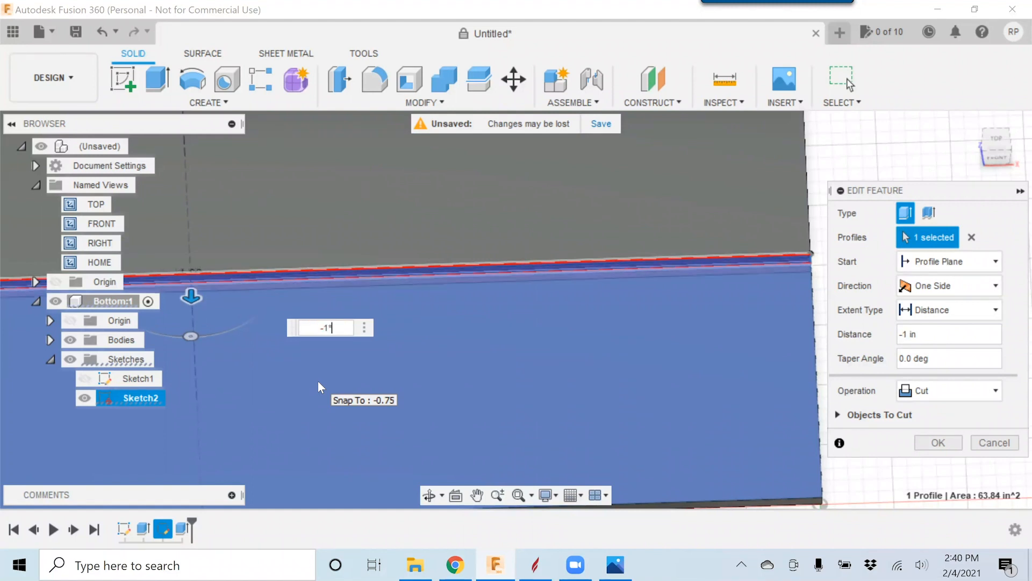
{"action": "type", "text": "m"}
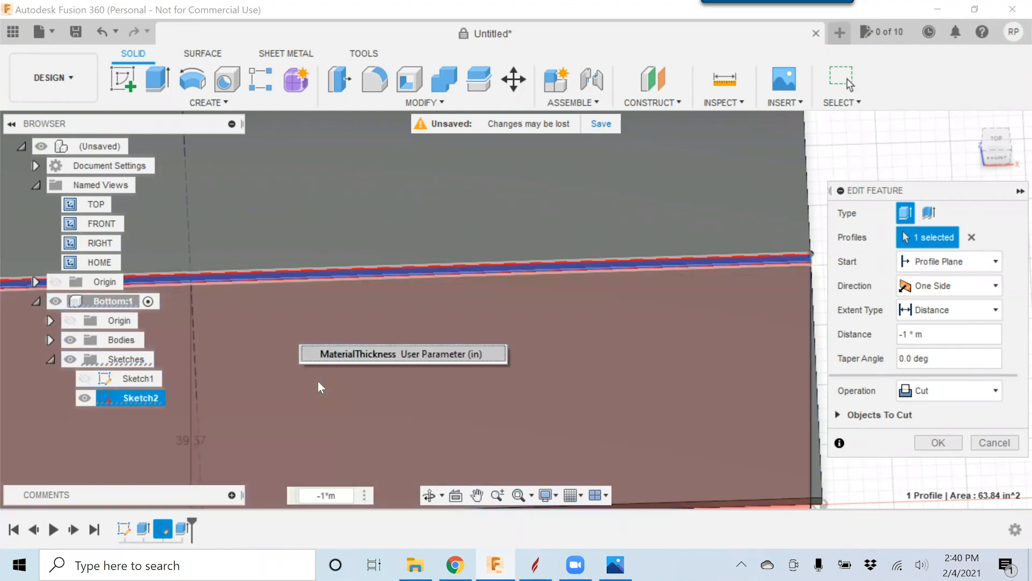
{"action": "left_click", "coordinate": [338, 356]}
{"action": "type", "text": "/2"}
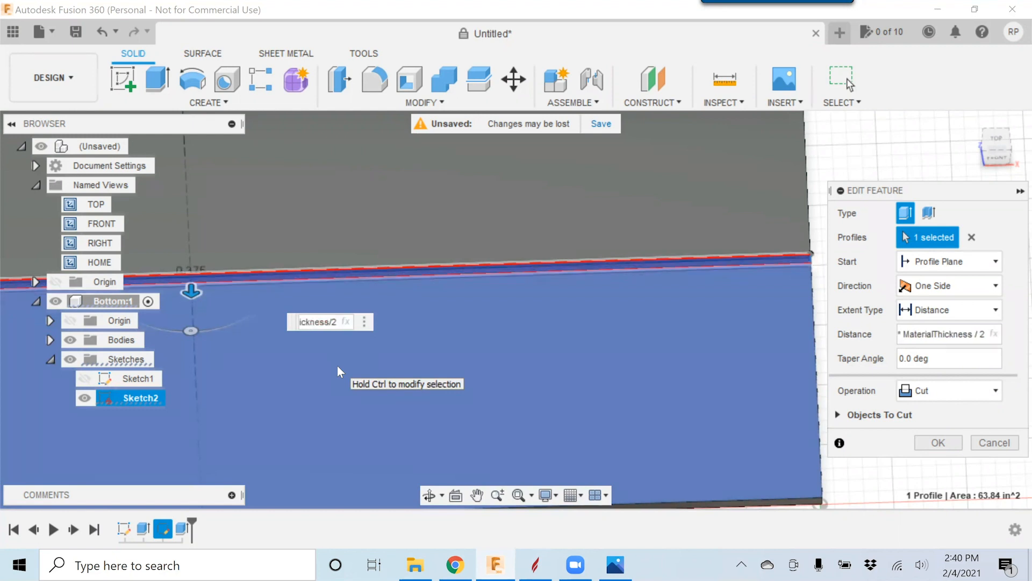
{"action": "key", "text": "Return"}
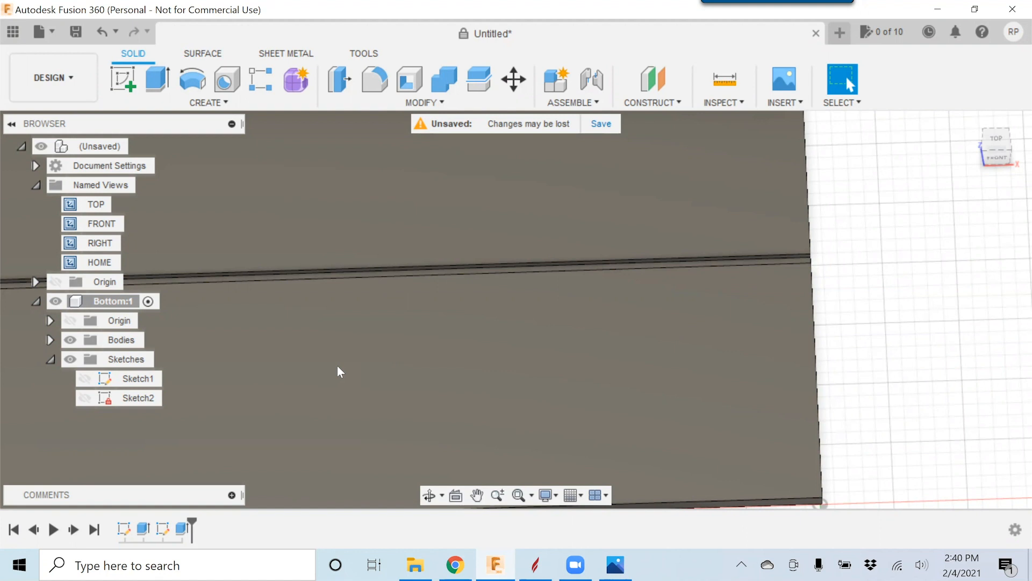
{"action": "scroll", "coordinate": [377, 369], "scroll_direction": "down", "scroll_amount": 5}
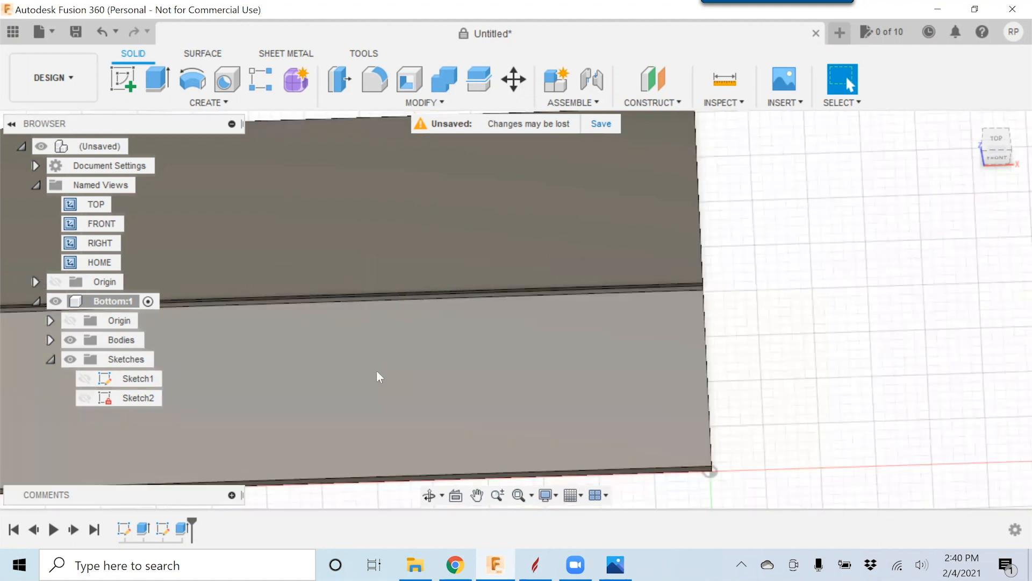
{"action": "middle_click_drag", "start_coordinate": [231, 469], "coordinate": [401, 396]}
{"action": "middle_click_drag", "start_coordinate": [318, 357], "coordinate": [330, 376], "text": "shift"}
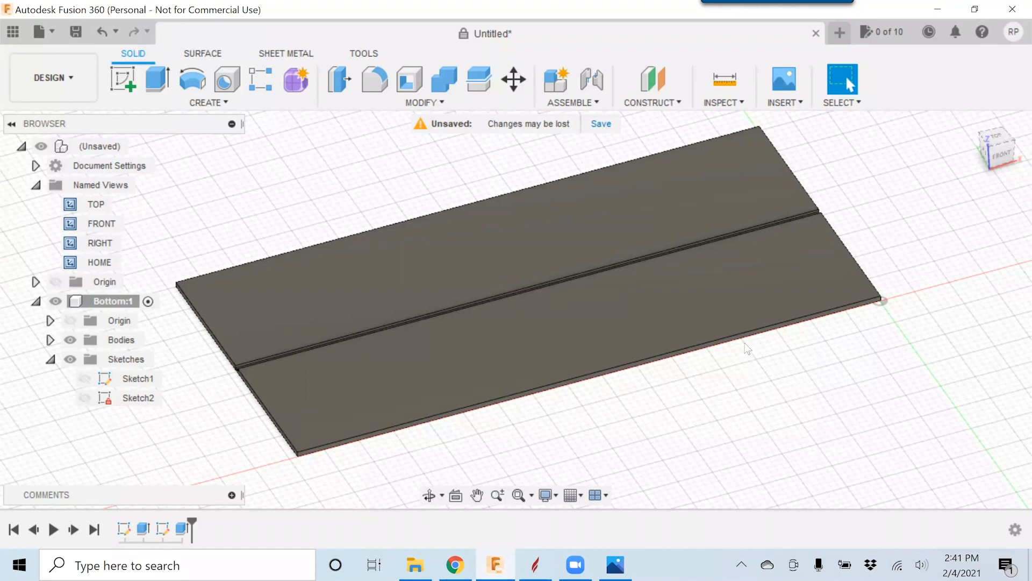
{"action": "middle_click_drag", "start_coordinate": [720, 374], "coordinate": [715, 349]}
{"action": "middle_click_drag", "start_coordinate": [682, 380], "coordinate": [705, 360], "text": "shift"}
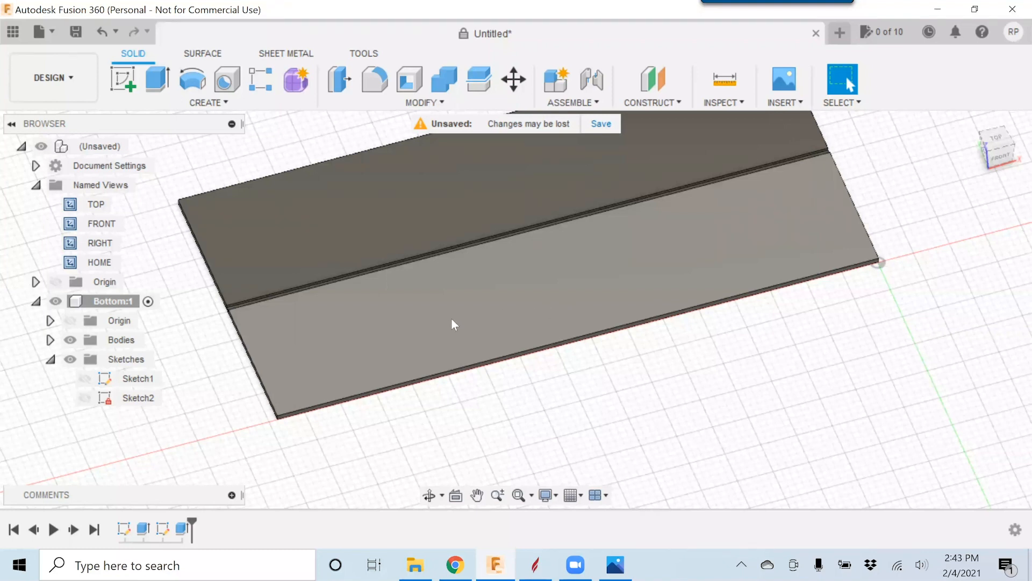
{"action": "right_click", "coordinate": [414, 360]}
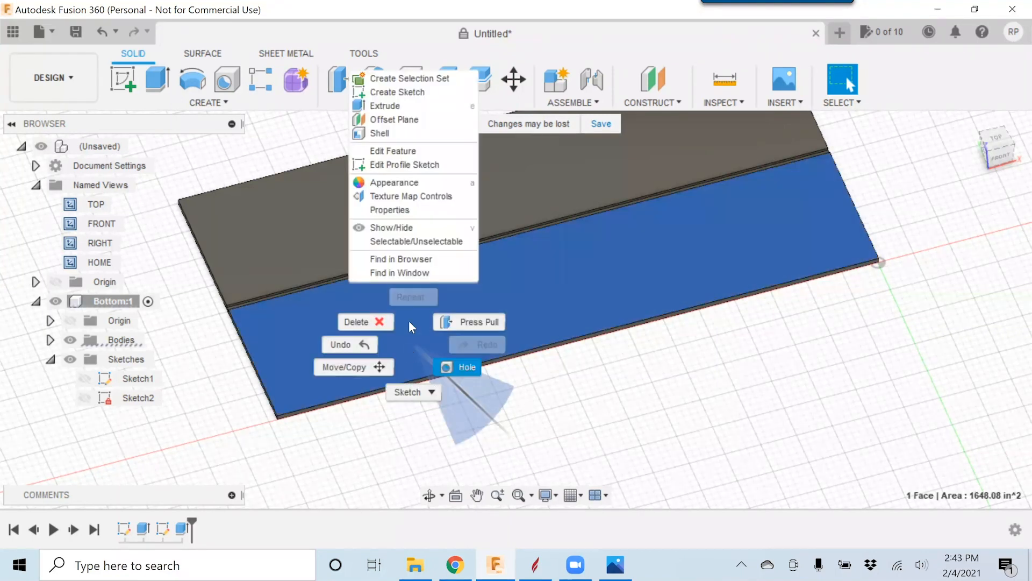
{"action": "key", "text": "Escape"}
{"action": "key", "text": "h"}
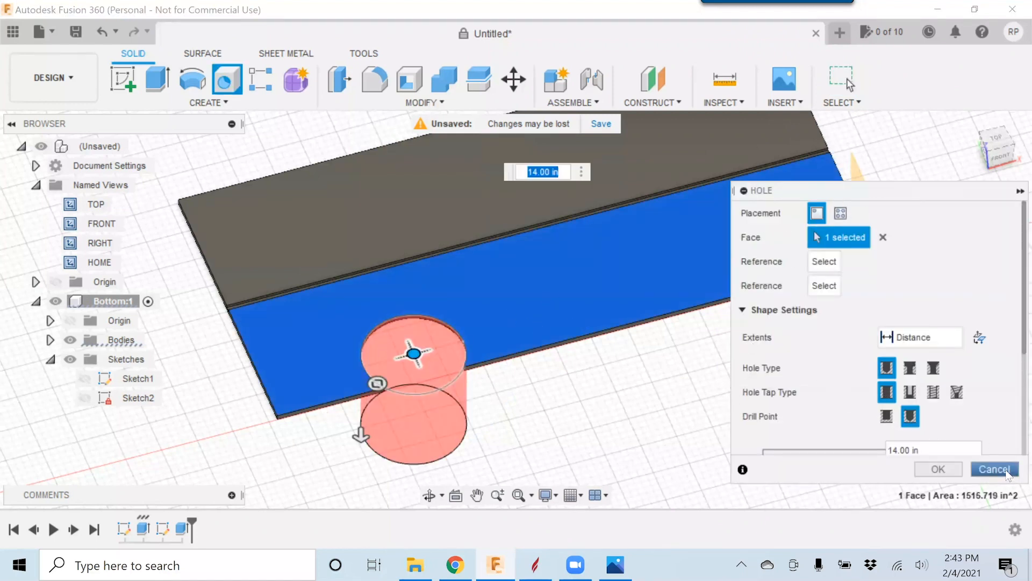
{"action": "left_click", "coordinate": [995, 468]}
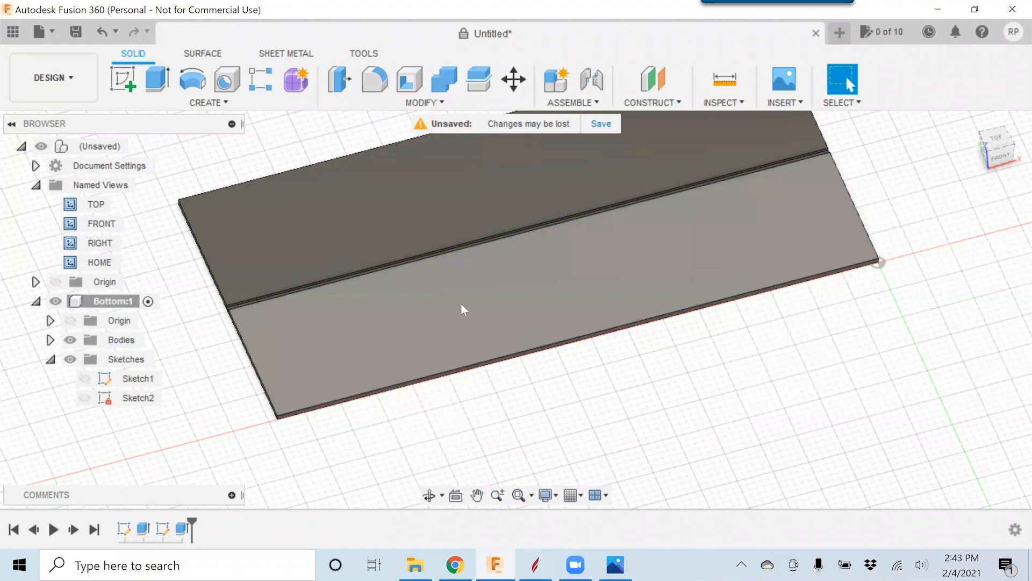
- Start a sketch on the panel's top face in front of the groove and draw a narrow upright two-point rectangle near the face's left end
{"action": "left_click", "coordinate": [371, 308]}
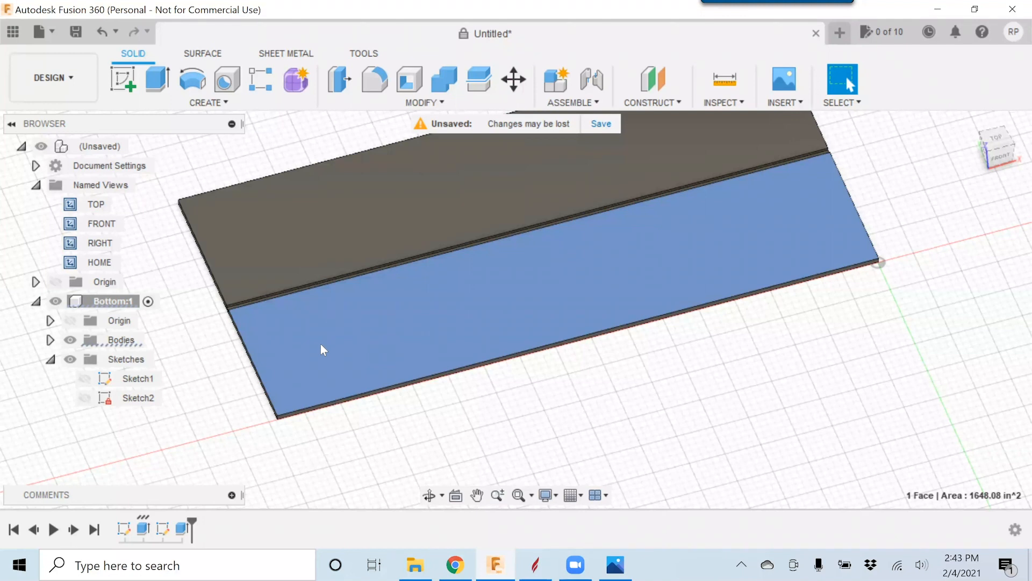
{"action": "left_click", "coordinate": [126, 79]}
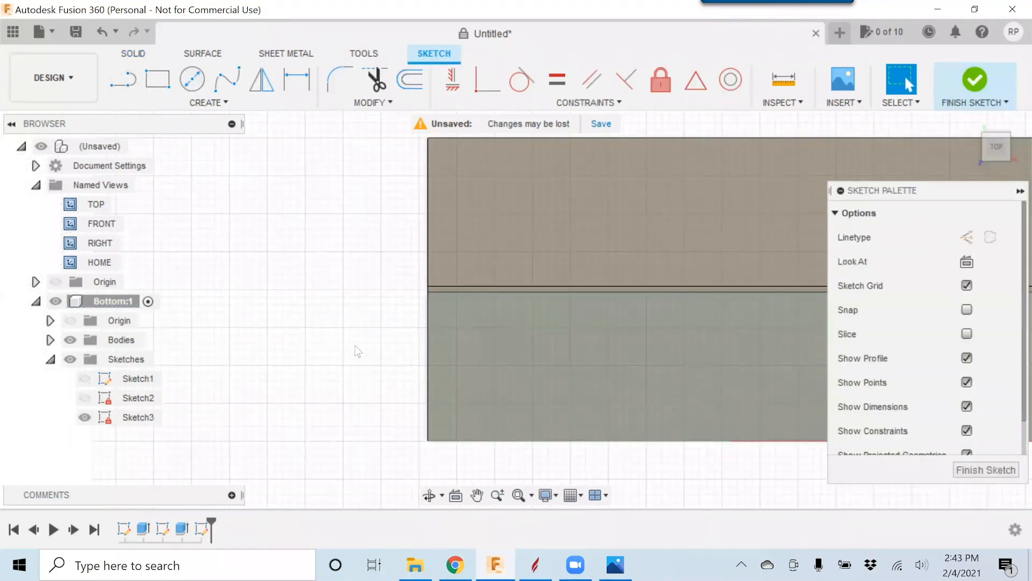
{"action": "left_click", "coordinate": [480, 377]}
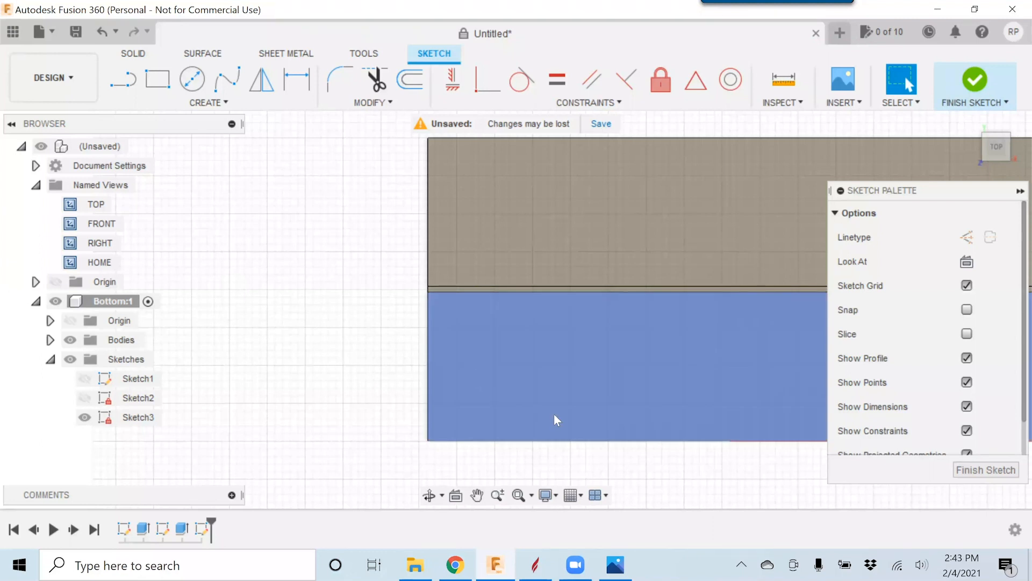
{"action": "left_click", "coordinate": [647, 452]}
{"action": "middle_click_drag", "start_coordinate": [635, 452], "coordinate": [460, 410]}
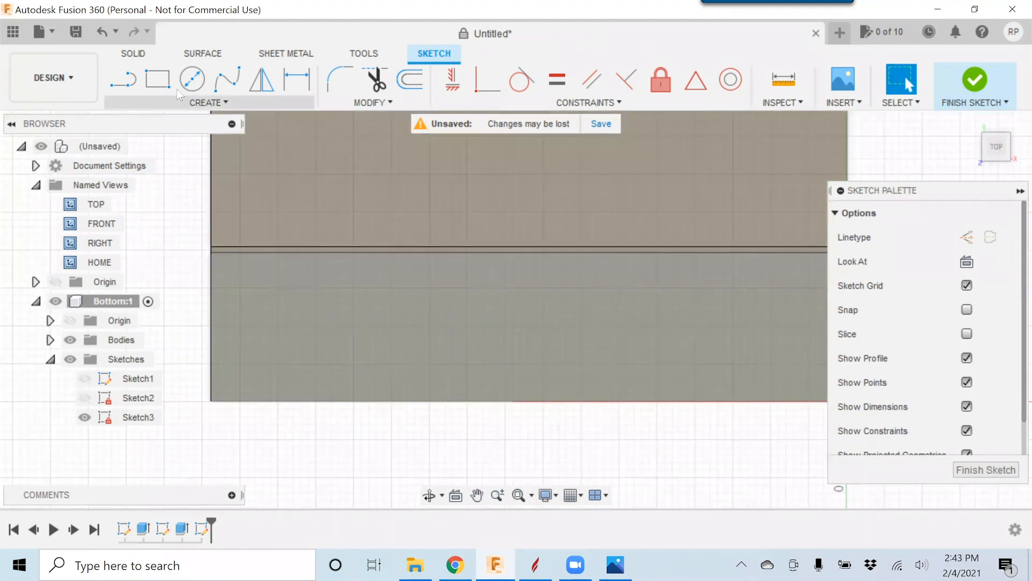
{"action": "left_click", "coordinate": [163, 82]}
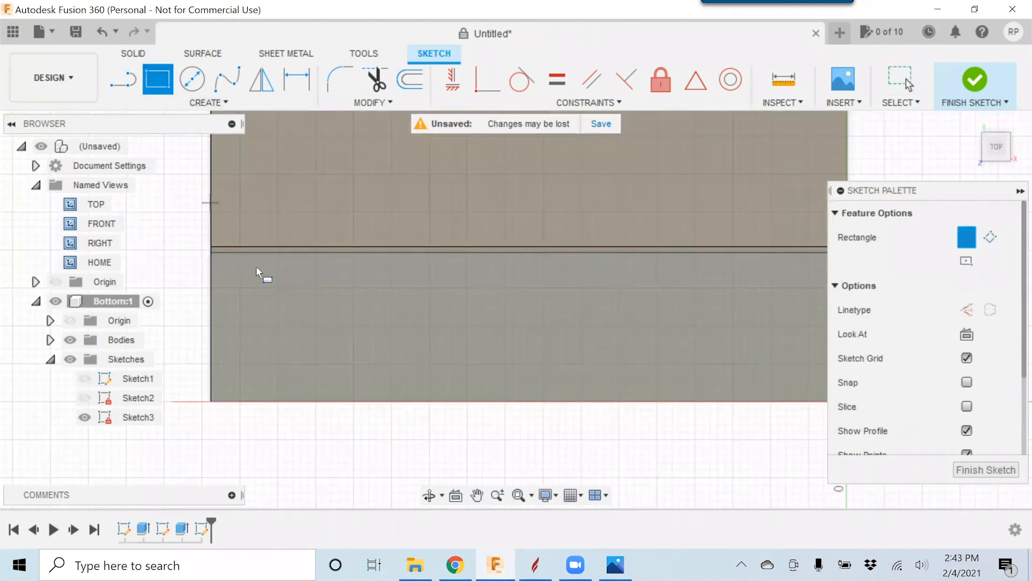
{"action": "left_click", "coordinate": [303, 267]}
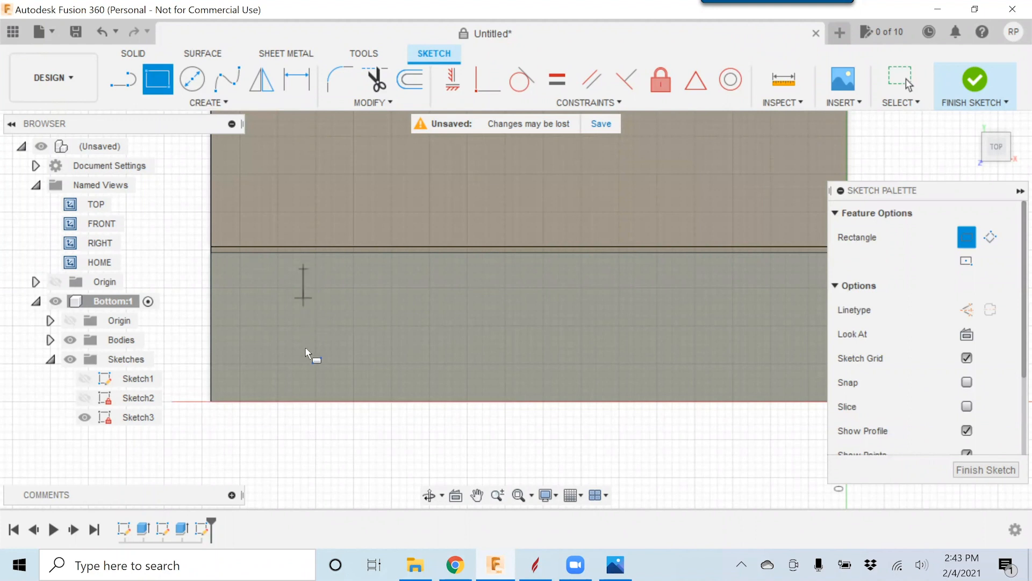
{"action": "left_click", "coordinate": [337, 380]}
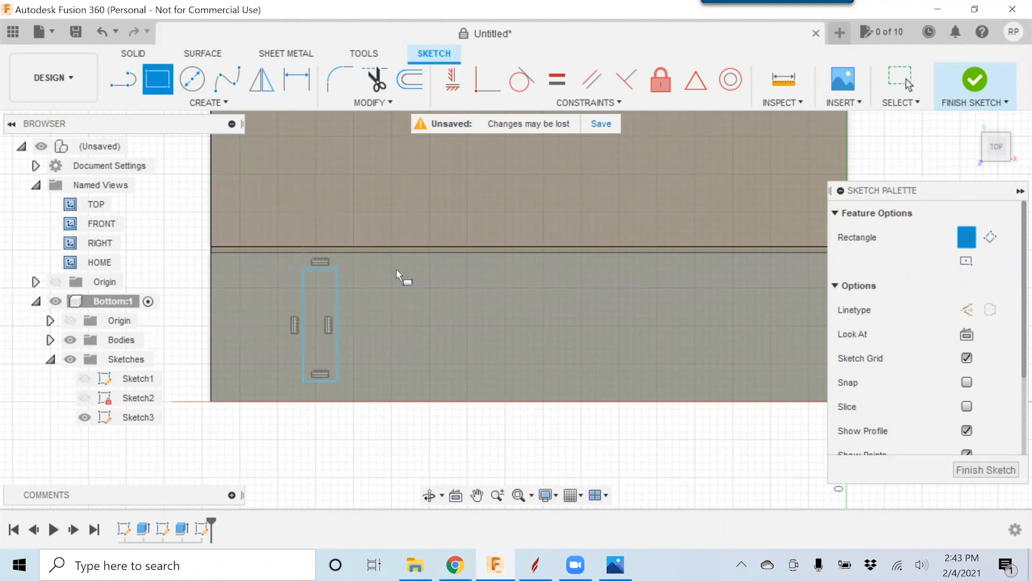
- Draw two more upright rectangles spaced along the face beside the first, about 5.4 in and 5.7 in wide and level with it
{"action": "left_click", "coordinate": [424, 269]}
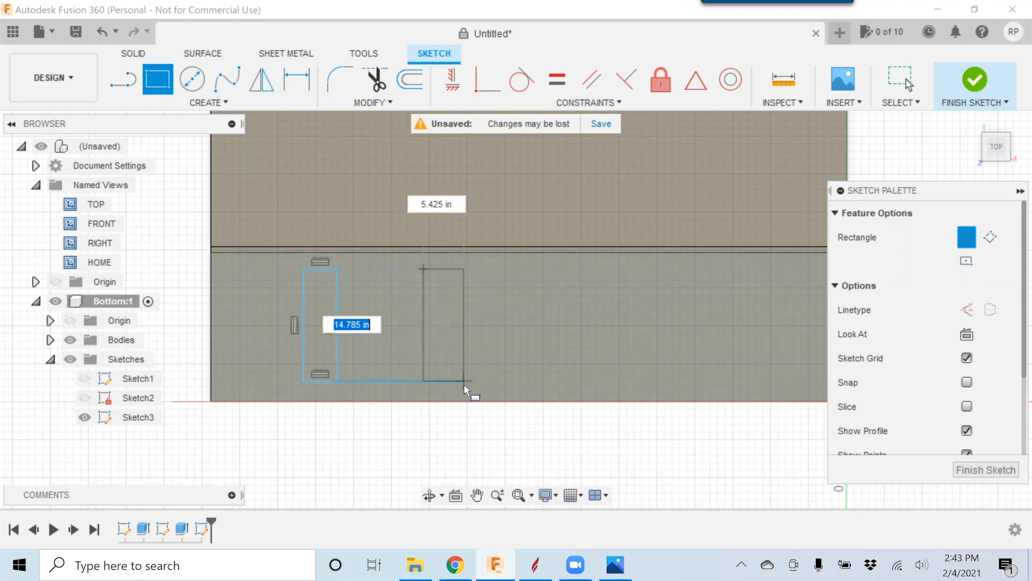
{"action": "left_click", "coordinate": [464, 383]}
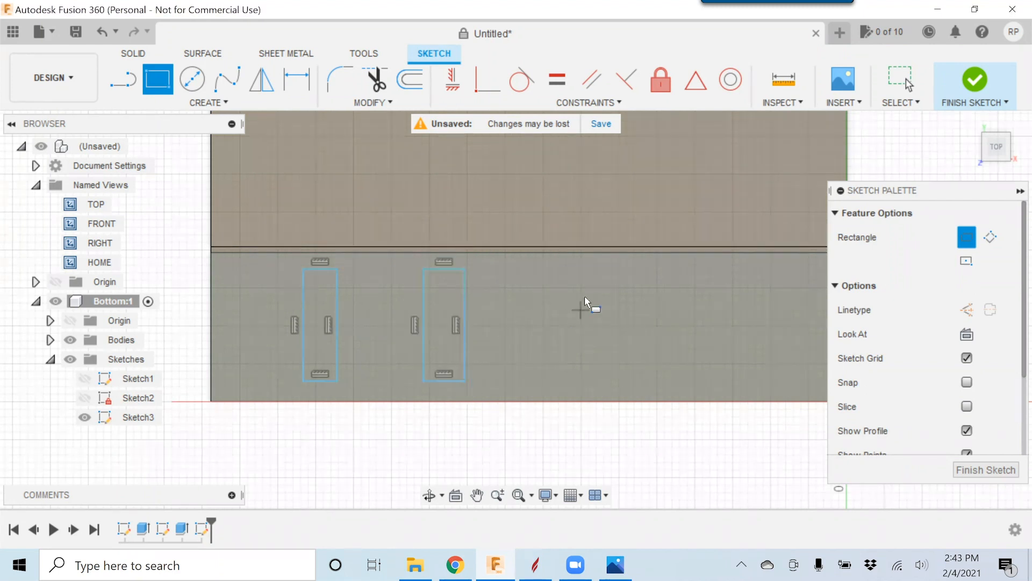
{"action": "left_click", "coordinate": [584, 269]}
{"action": "left_click", "coordinate": [628, 380]}
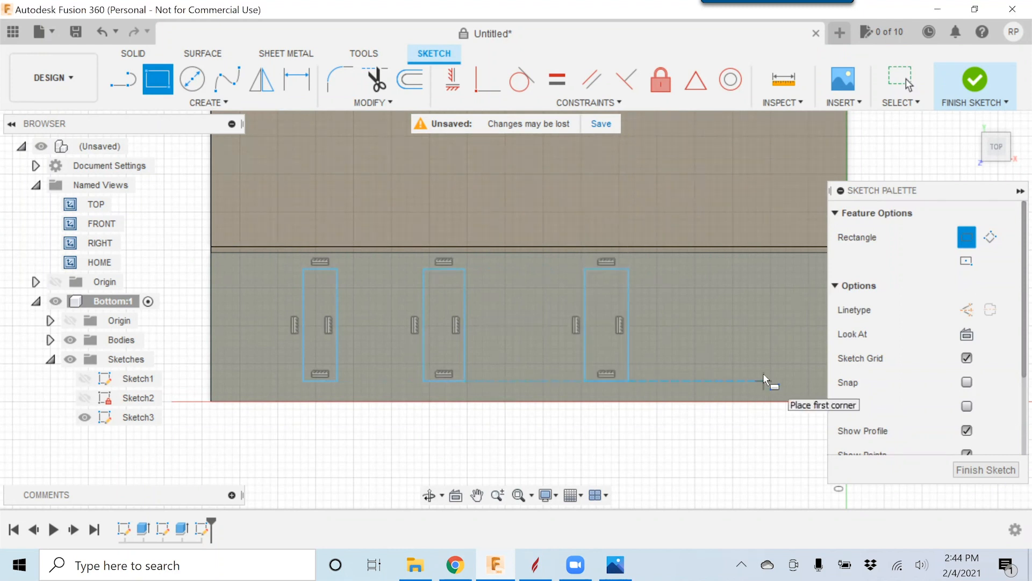
- Apply coincident constraints that attach one upper corner of each of the three rectangles to the groove's near edge
{"action": "left_click", "coordinate": [482, 96]}
{"action": "left_click", "coordinate": [337, 268]}
{"action": "left_click", "coordinate": [339, 249]}
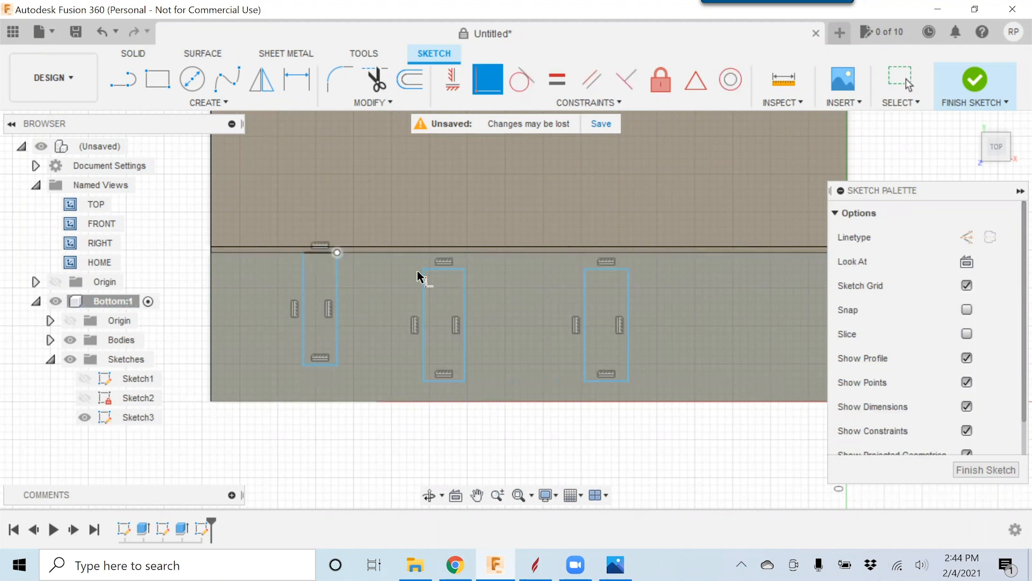
{"action": "left_click", "coordinate": [464, 269]}
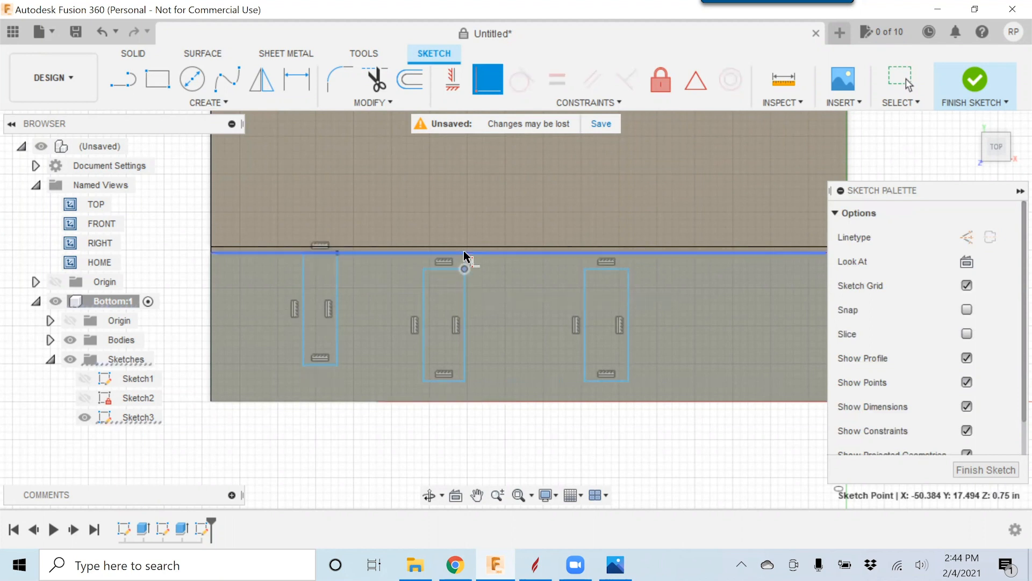
{"action": "left_click", "coordinate": [463, 251]}
{"action": "left_click", "coordinate": [585, 269]}
{"action": "left_click", "coordinate": [587, 250]}
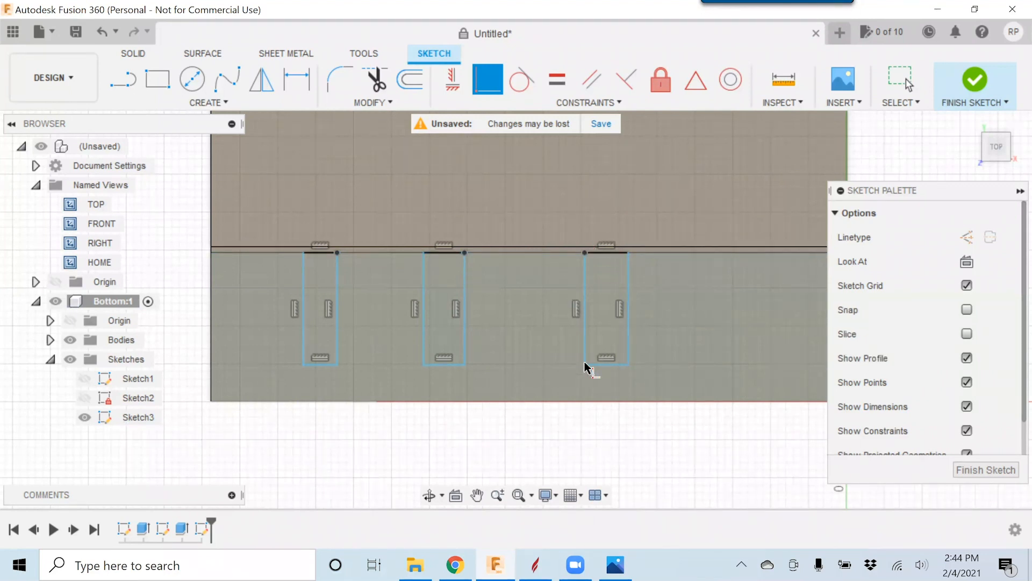
- Shorten the second and third rectangles to different heights, the second shortest, and make the third one's lower edge a construction line
{"action": "key", "text": "Escape"}
{"action": "left_click_drag", "start_coordinate": [602, 366], "coordinate": [602, 339]}
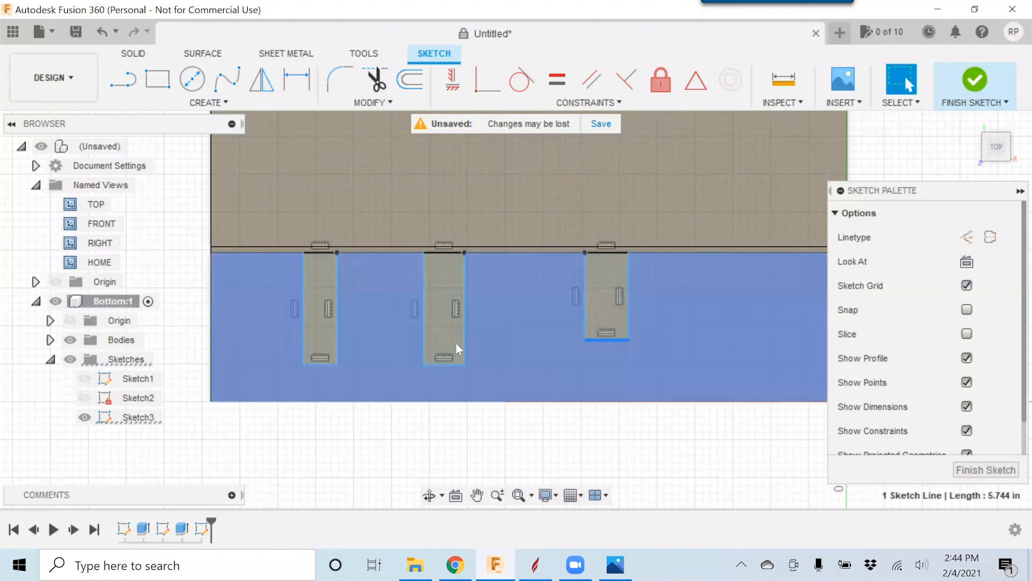
{"action": "left_click_drag", "start_coordinate": [454, 364], "coordinate": [453, 342]}
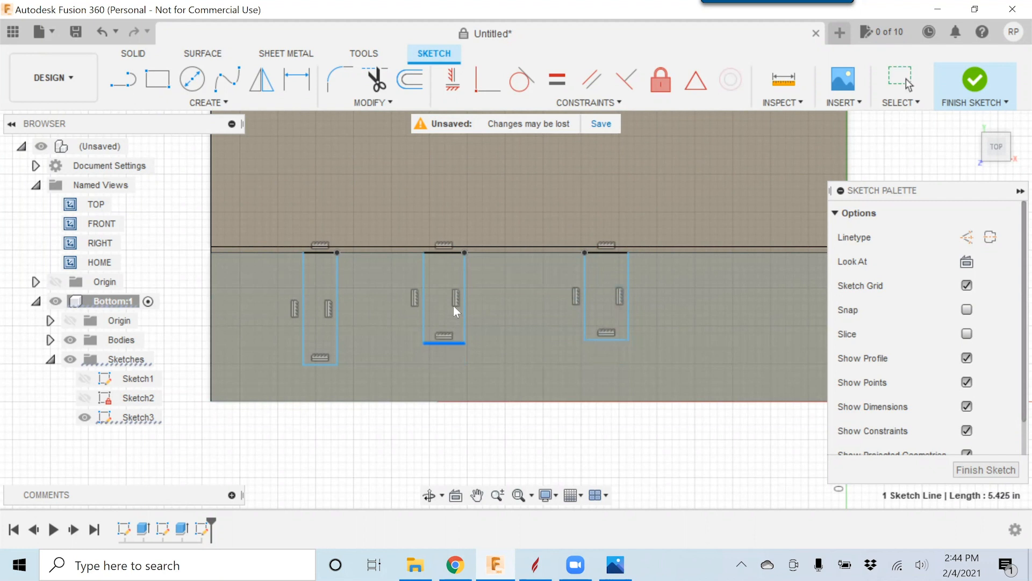
{"action": "mouse_move", "coordinate": [604, 340]}
{"action": "left_mouse_down"}
{"action": "mouse_move", "coordinate": [605, 356]}
{"action": "mouse_move", "coordinate": [604, 346]}
{"action": "left_mouse_up"}
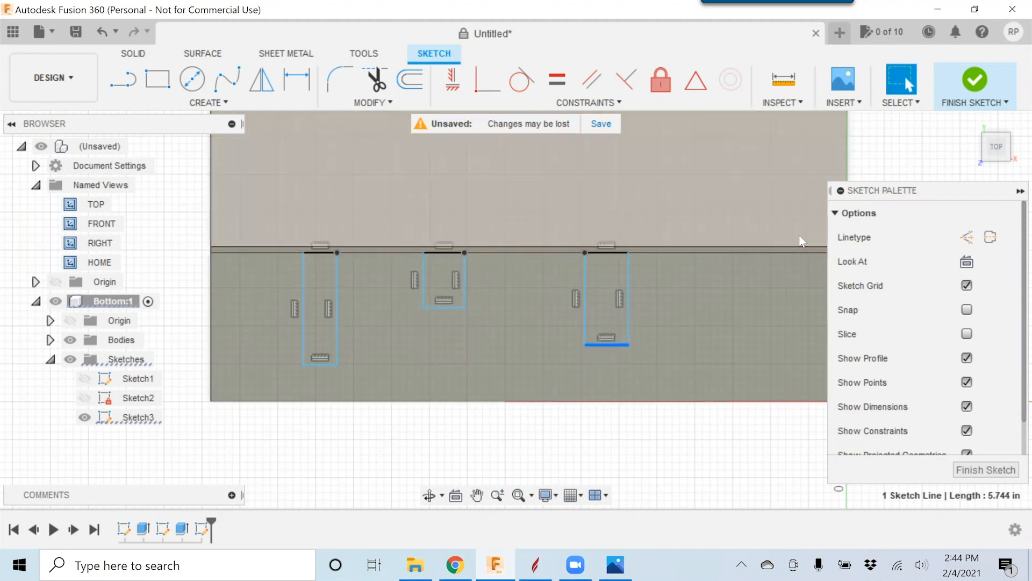
{"action": "left_click", "coordinate": [967, 238]}
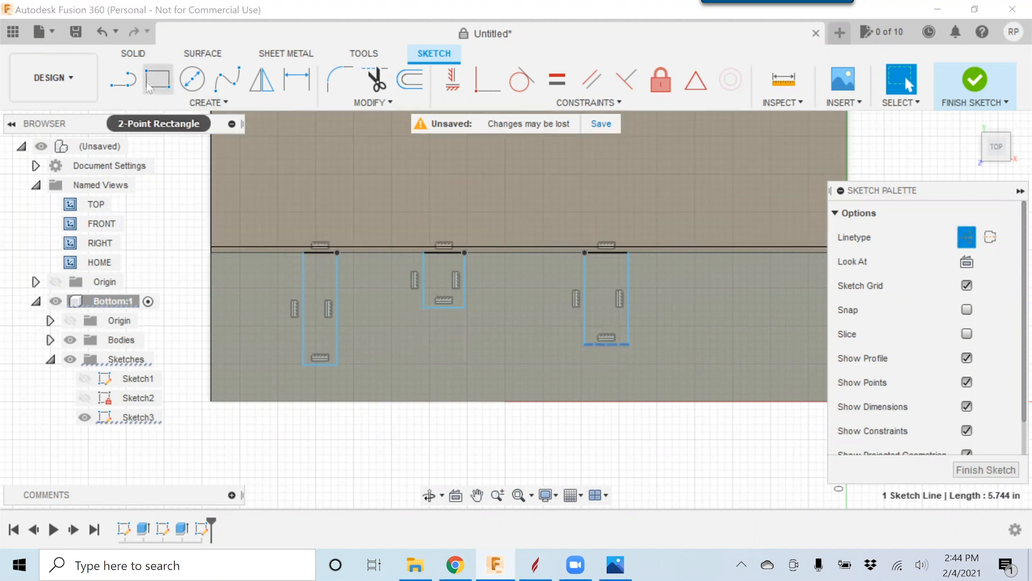
- Draw two slanted lines connecting the facing lower corners of the first and second rectangles and of the second and third
{"action": "key", "text": "l"}
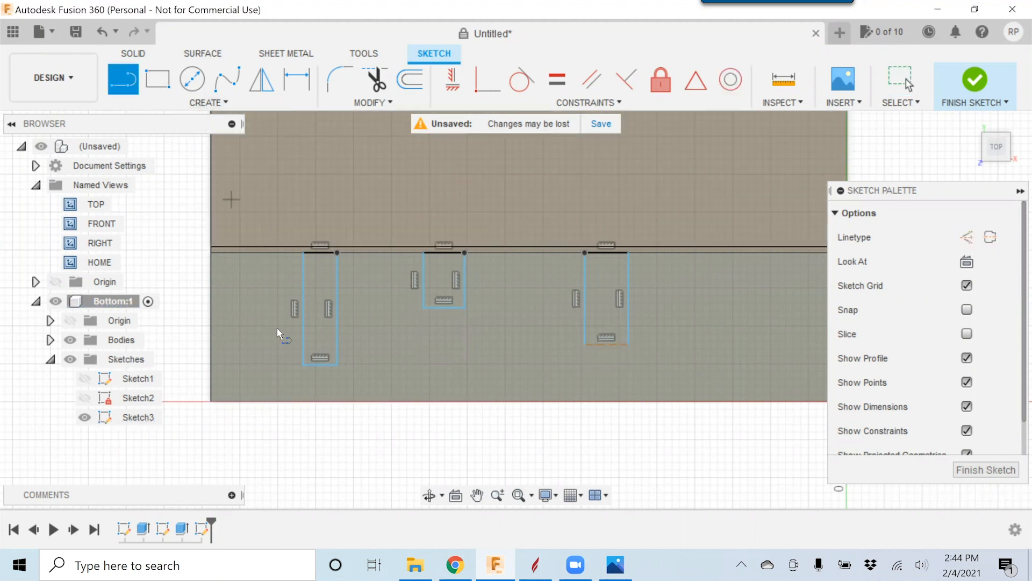
{"action": "left_click", "coordinate": [338, 365]}
{"action": "double_click", "coordinate": [424, 304]}
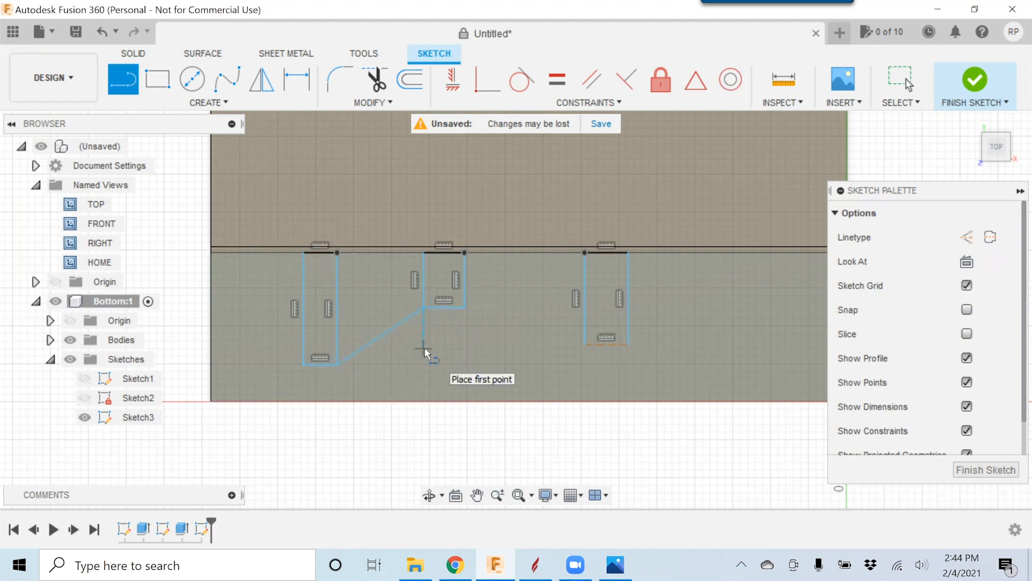
{"action": "left_click", "coordinate": [466, 309]}
{"action": "left_click", "coordinate": [586, 350]}
{"action": "key", "text": "Escape"}
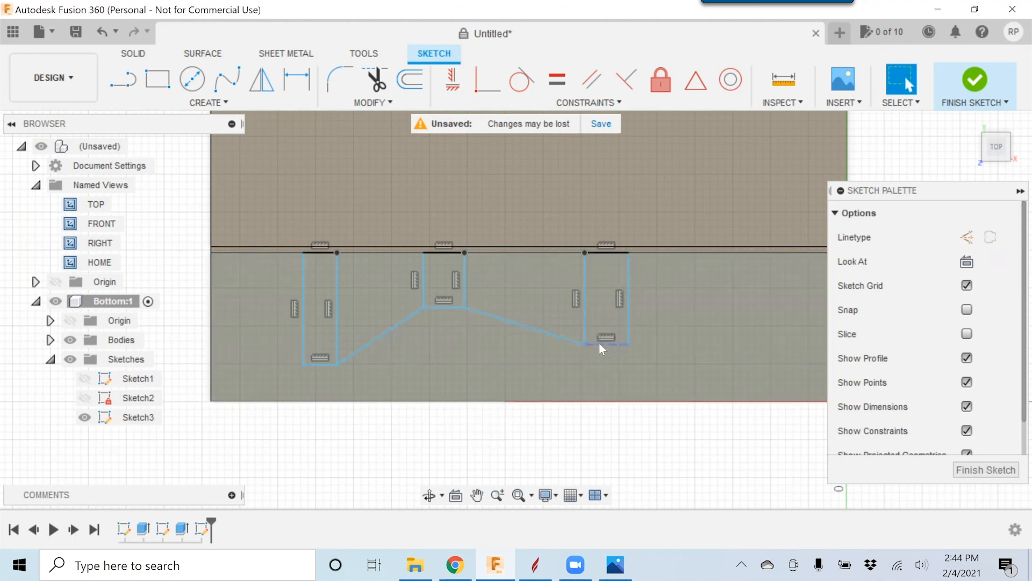
- Turn the third rectangle's lower edge back from a construction line into a normal line
{"action": "left_click", "coordinate": [601, 344]}
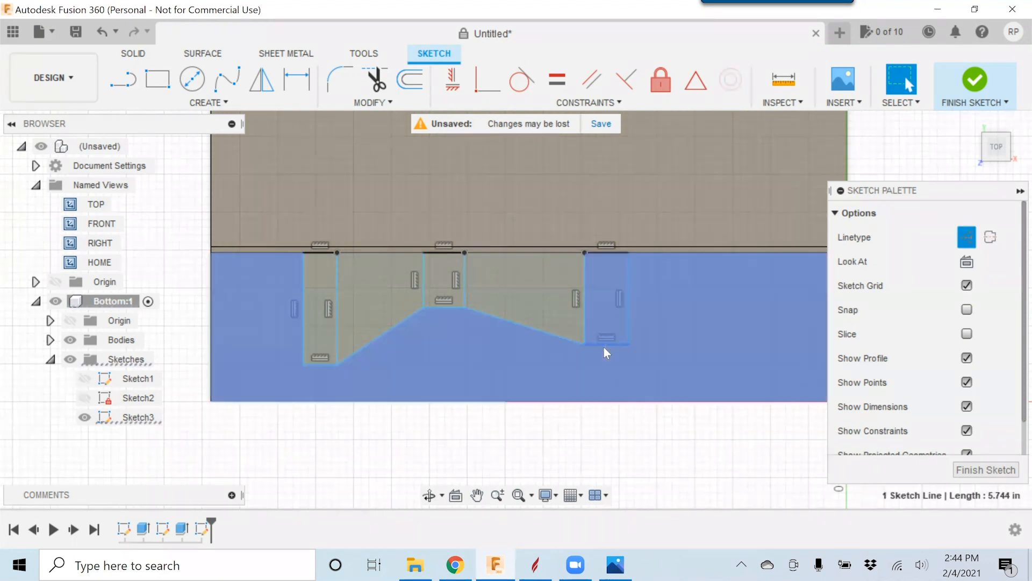
{"action": "left_click", "coordinate": [968, 242]}
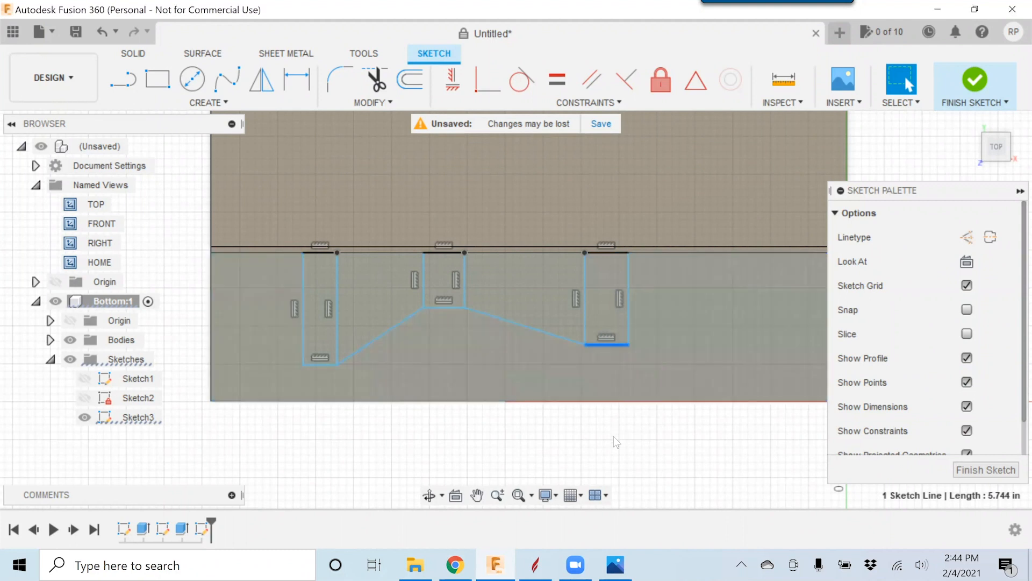
{"action": "left_click", "coordinate": [613, 435]}
- Convert both slanted connecting lines between the rectangles into construction lines
{"action": "left_click", "coordinate": [543, 330]}
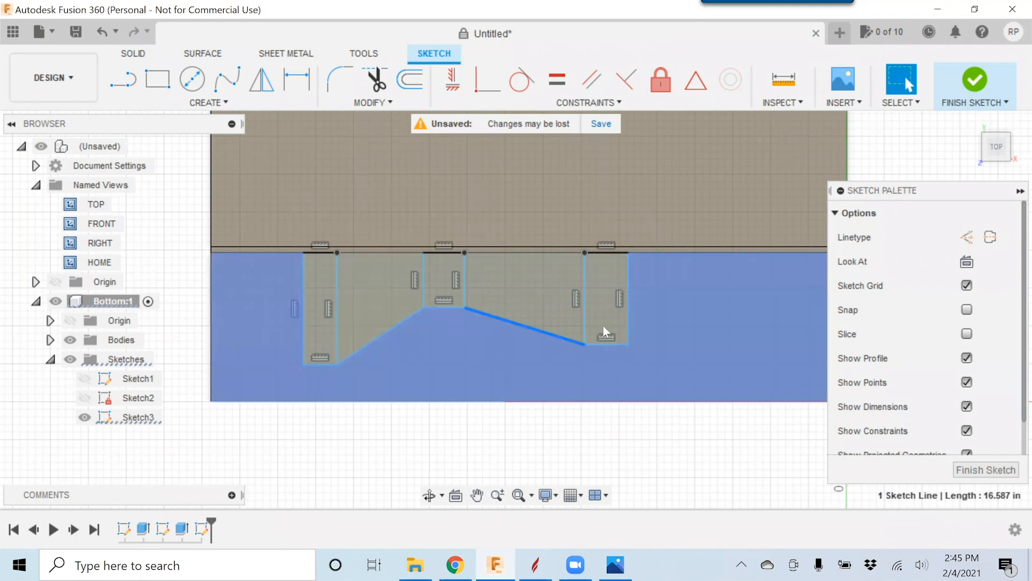
{"action": "left_click", "coordinate": [973, 239]}
{"action": "left_click", "coordinate": [394, 332]}
{"action": "left_click", "coordinate": [968, 236]}
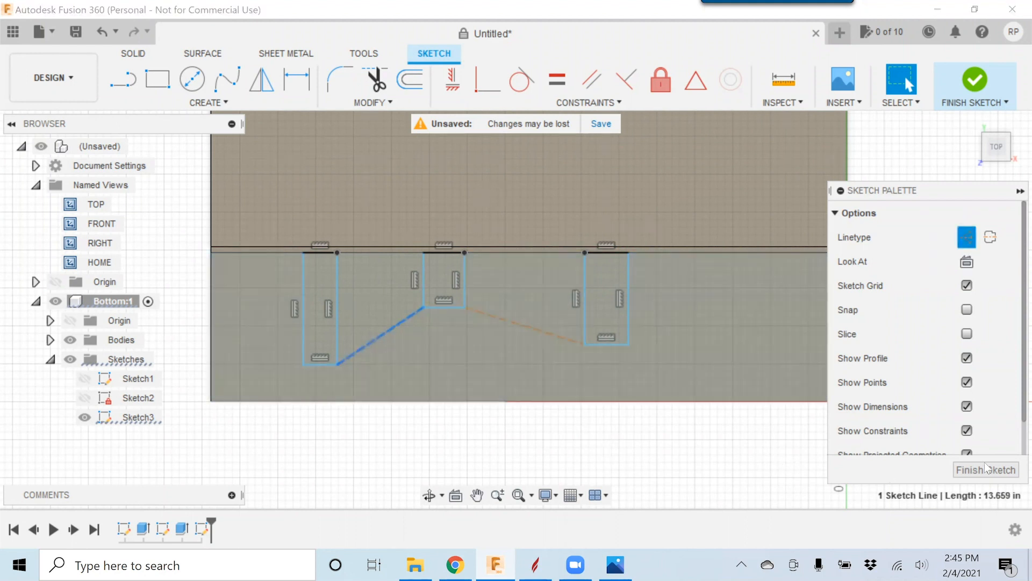
{"action": "left_click", "coordinate": [465, 316]}
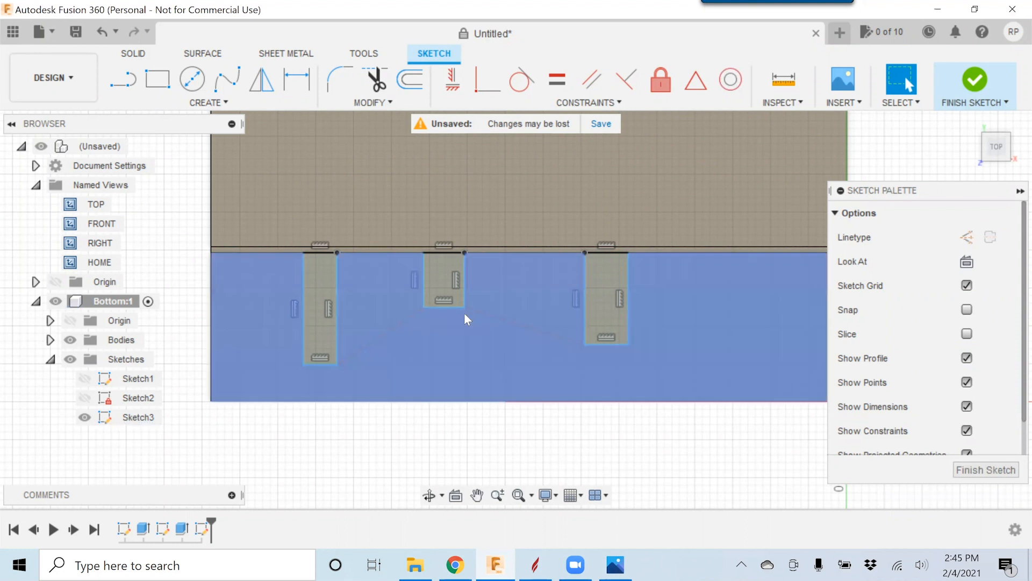
- Lower the middle rectangle's bottom edge slightly and constrain both construction lines between the rectangles to horizontal
{"action": "left_click_drag", "start_coordinate": [450, 308], "coordinate": [450, 326]}
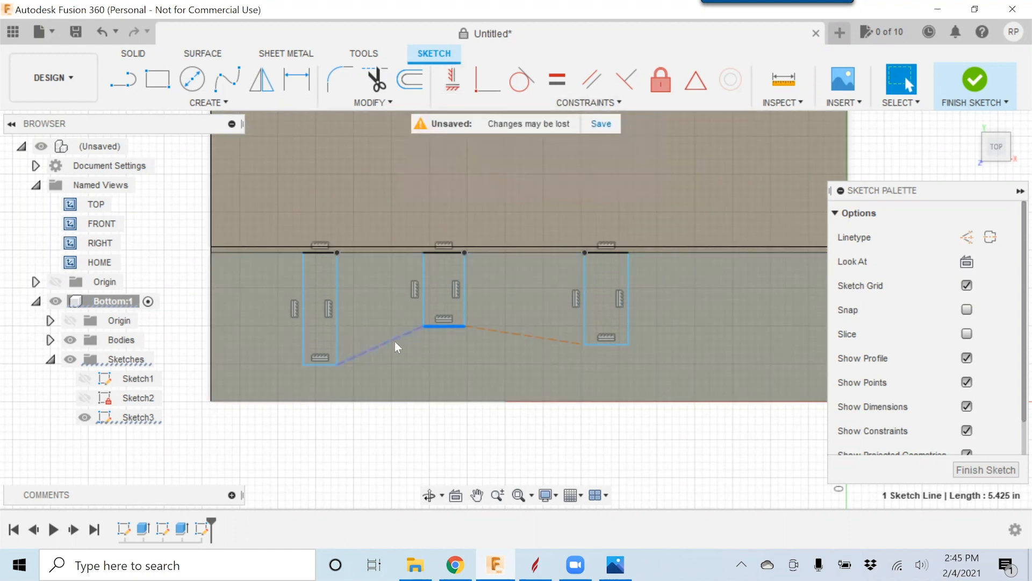
{"action": "left_click", "coordinate": [453, 86]}
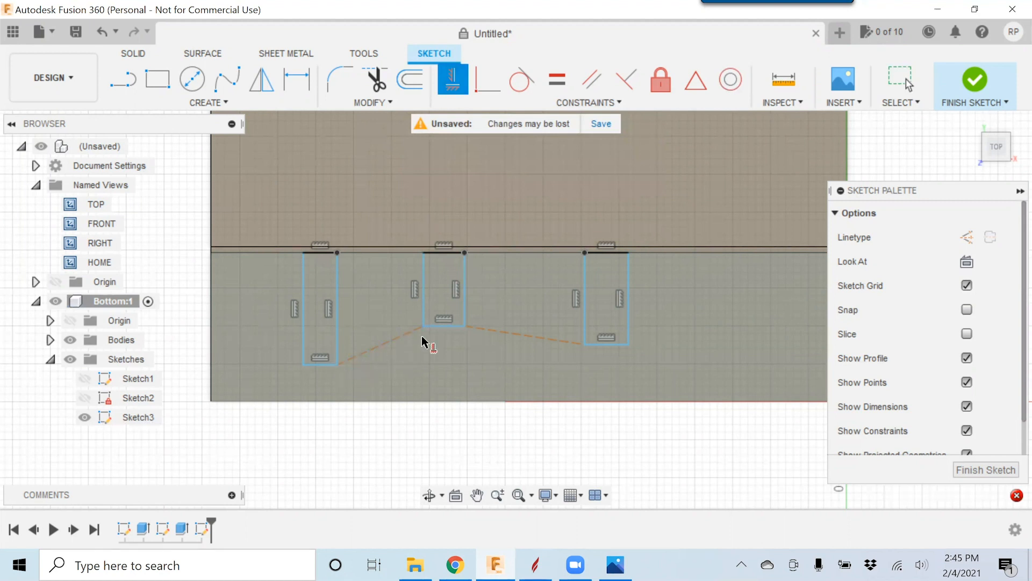
{"action": "left_click", "coordinate": [447, 324]}
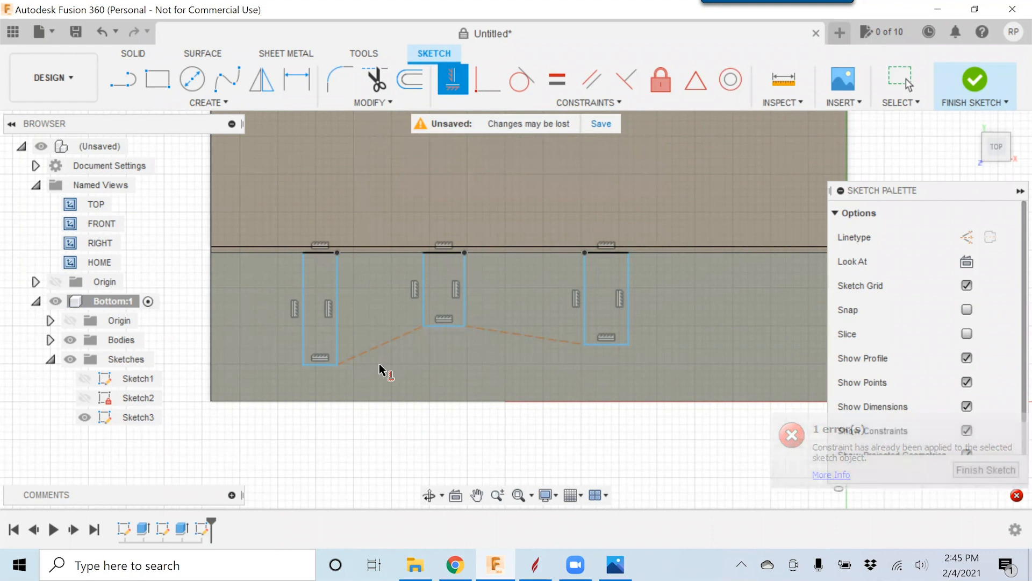
{"action": "left_click", "coordinate": [379, 347]}
{"action": "left_click", "coordinate": [516, 335]}
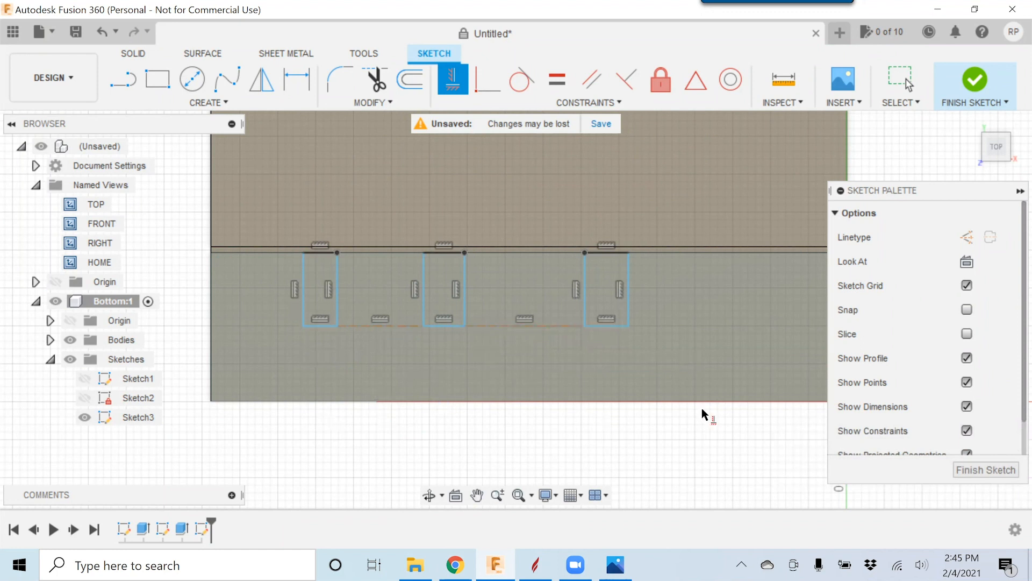
{"action": "key", "text": "Escape"}
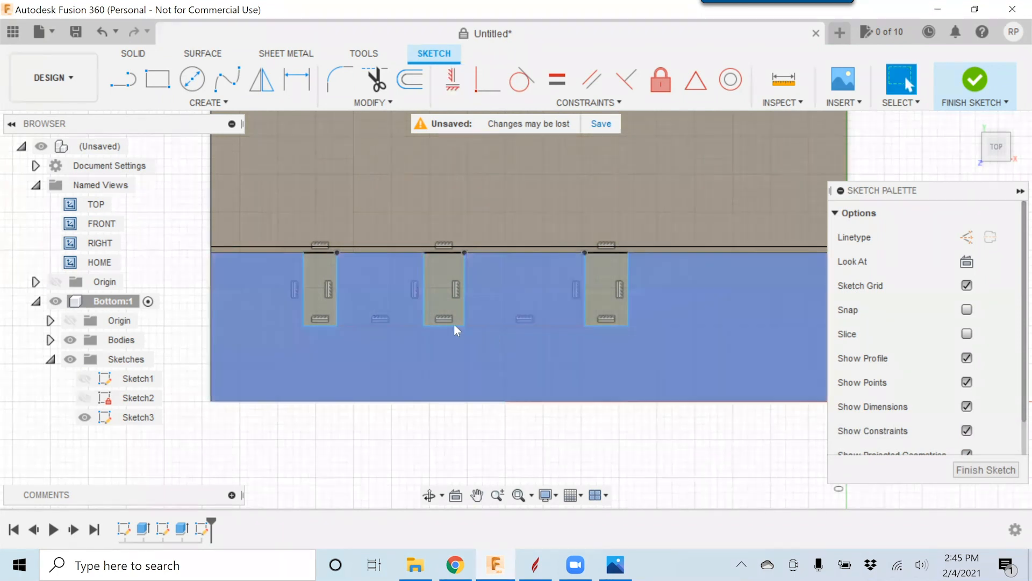
- Lengthen all three linked rectangles together by moving the middle one's lower edge toward the front of the face
{"action": "mouse_move", "coordinate": [454, 325]}
{"action": "left_mouse_down"}
{"action": "mouse_move", "coordinate": [453, 378]}
{"action": "mouse_move", "coordinate": [453, 289]}
{"action": "mouse_move", "coordinate": [453, 384]}
{"action": "mouse_move", "coordinate": [454, 337]}
{"action": "mouse_move", "coordinate": [454, 358]}
{"action": "left_mouse_up"}
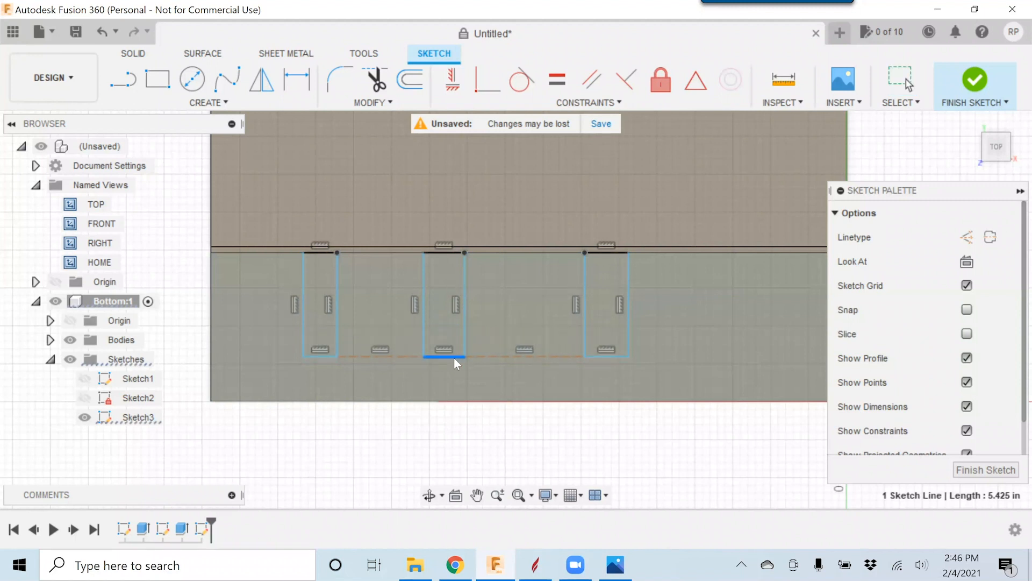
{"action": "left_click", "coordinate": [482, 420]}
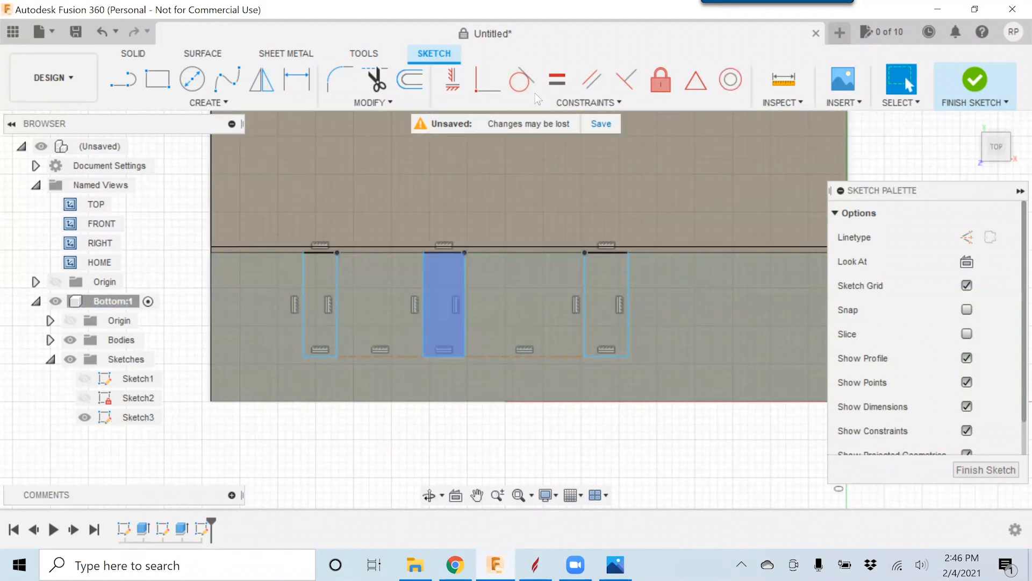
{"action": "left_click", "coordinate": [595, 272]}
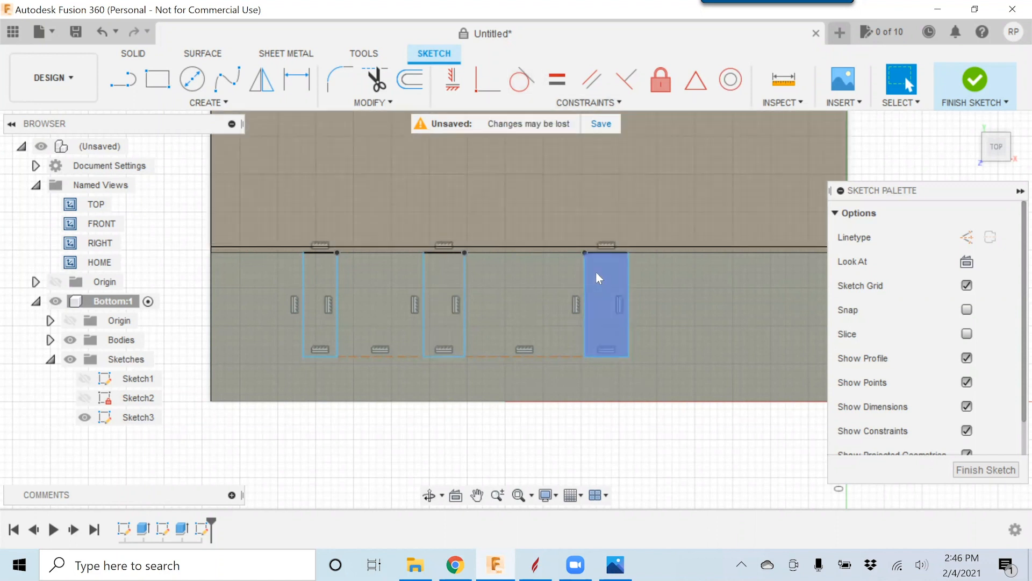
{"action": "key", "text": "Escape"}
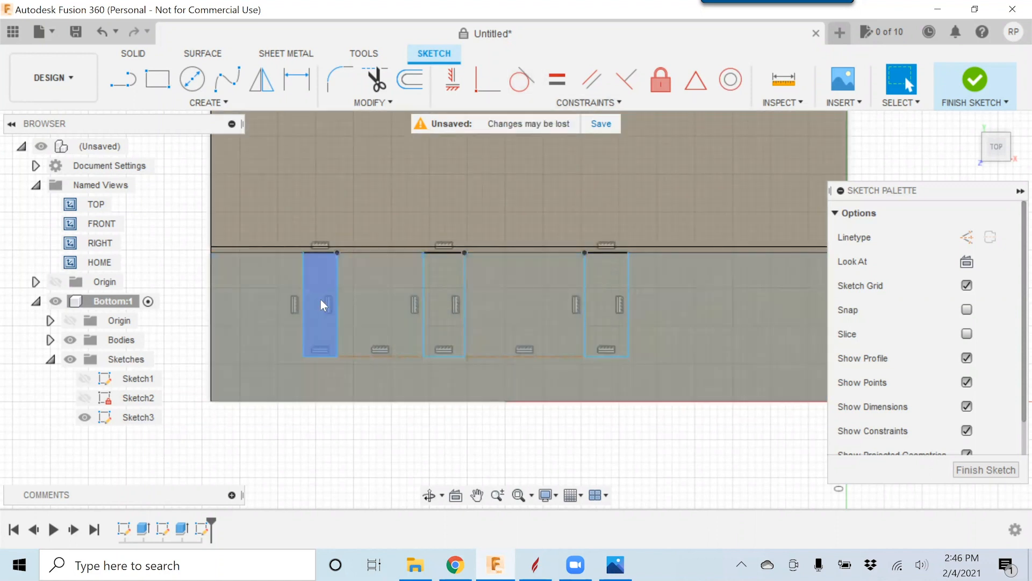
{"action": "left_click", "coordinate": [682, 314]}
{"action": "key", "text": "Escape"}
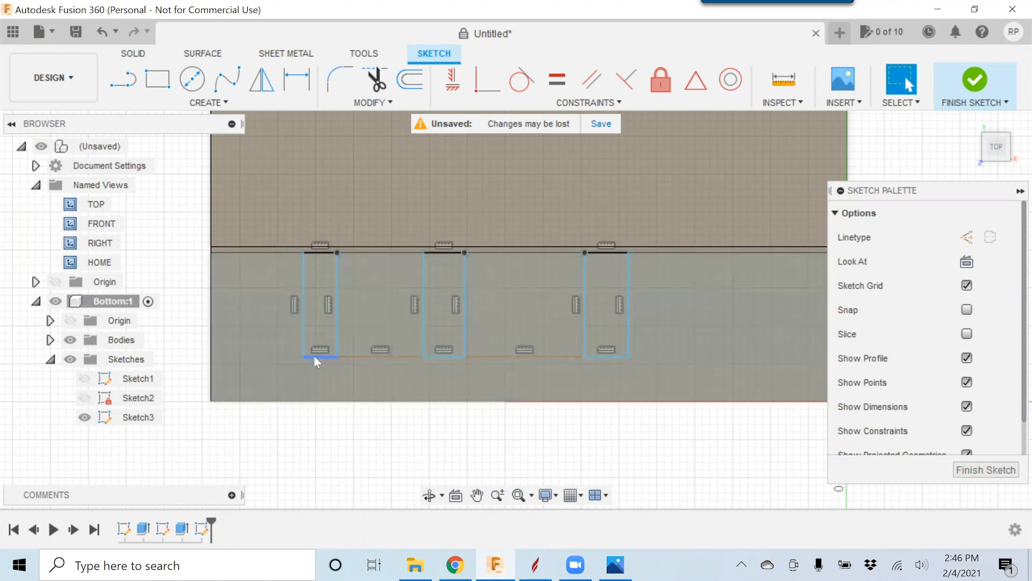
{"action": "left_click", "coordinate": [359, 387]}
{"action": "key", "text": "Escape"}
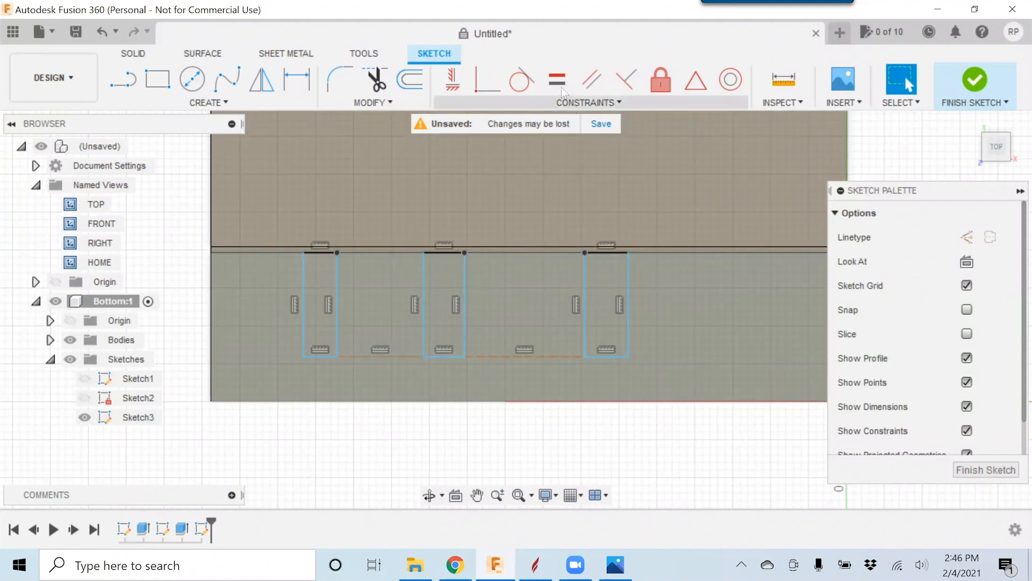
- Apply equal constraints to the lower edges of the three rectangles so that they share the same width
{"action": "left_click", "coordinate": [561, 84]}
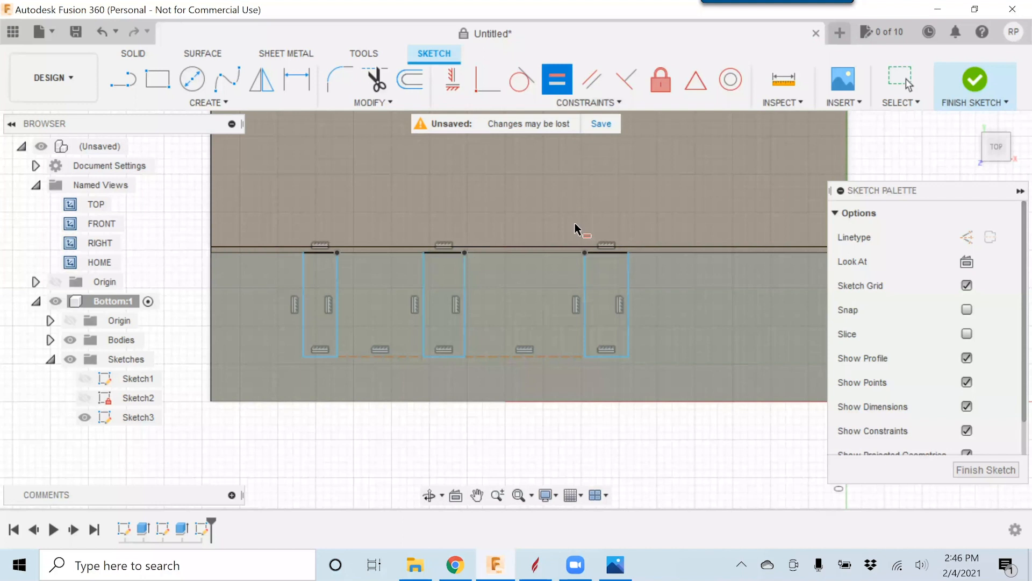
{"action": "left_click", "coordinate": [609, 357]}
{"action": "left_click", "coordinate": [443, 354]}
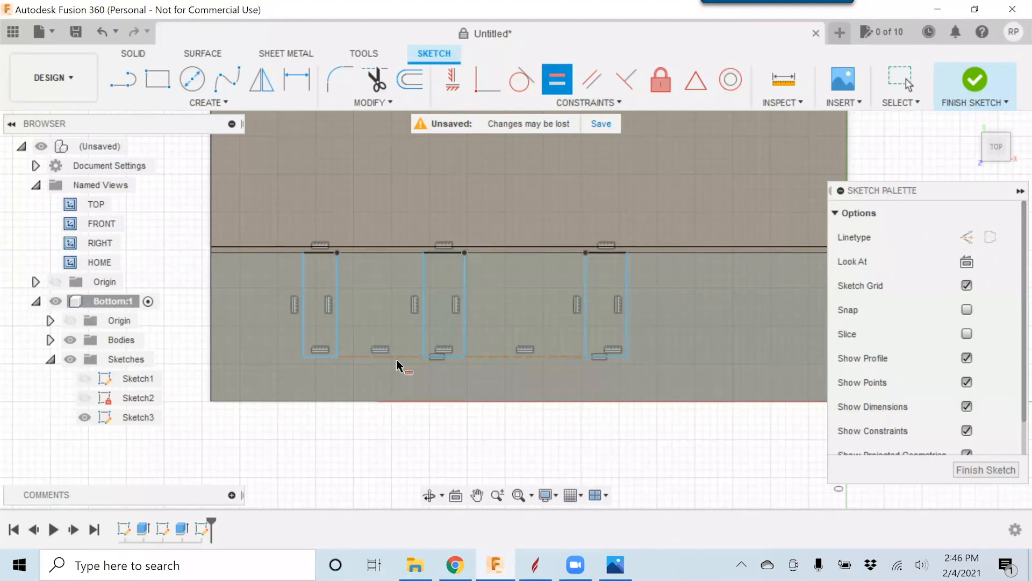
{"action": "left_click", "coordinate": [321, 356]}
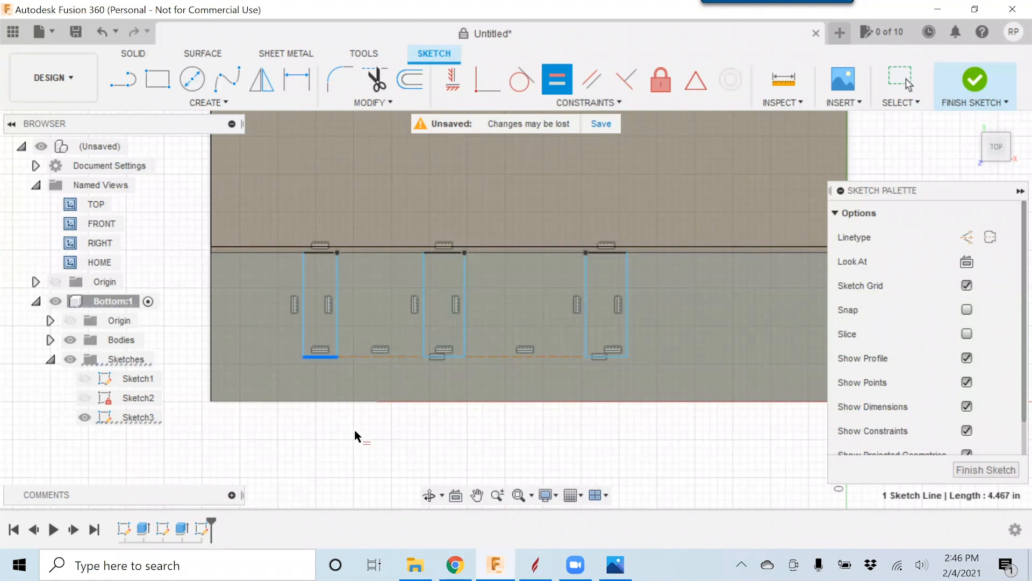
{"action": "left_click", "coordinate": [445, 357]}
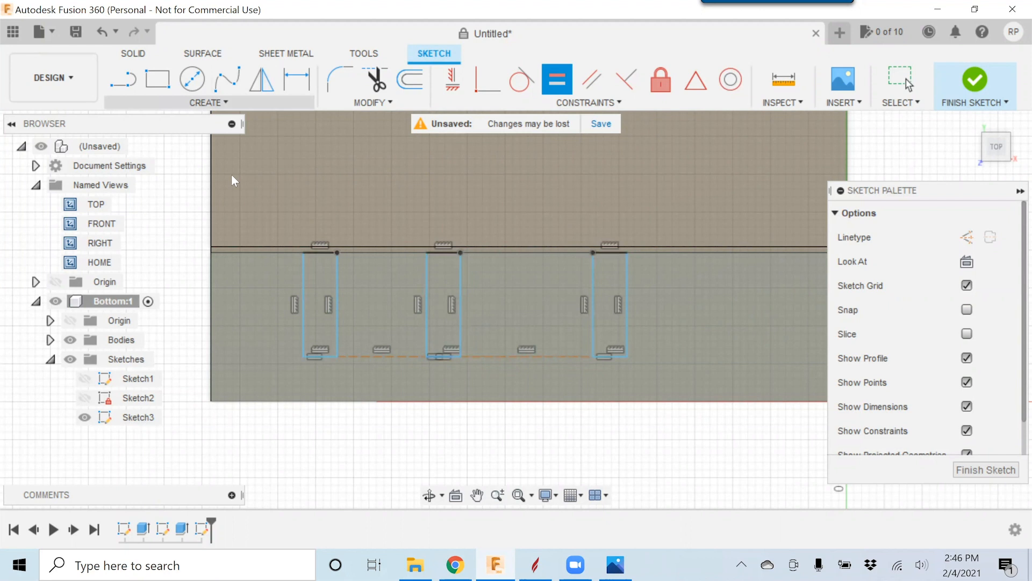
{"action": "key", "text": "Escape"}
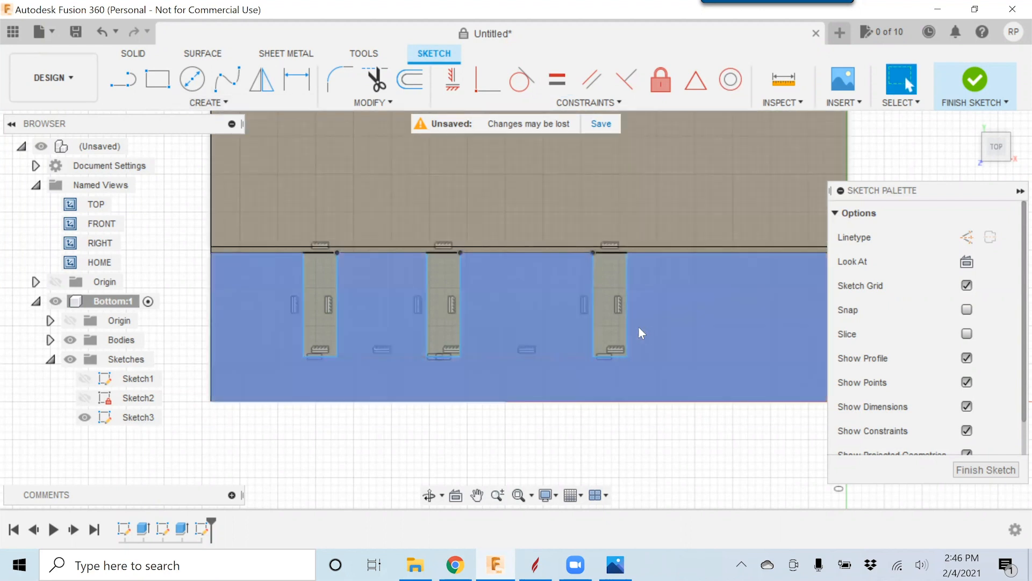
- Widen the three equal rectangles together by stretching the side edges of the third and middle ones outward
{"action": "left_click_drag", "start_coordinate": [625, 322], "coordinate": [754, 322]}
{"action": "mouse_move", "coordinate": [686, 334]}
{"action": "left_mouse_down"}
{"action": "mouse_move", "coordinate": [606, 334]}
{"action": "mouse_move", "coordinate": [695, 338]}
{"action": "left_mouse_up"}
{"action": "left_click_drag", "start_coordinate": [485, 315], "coordinate": [525, 325]}
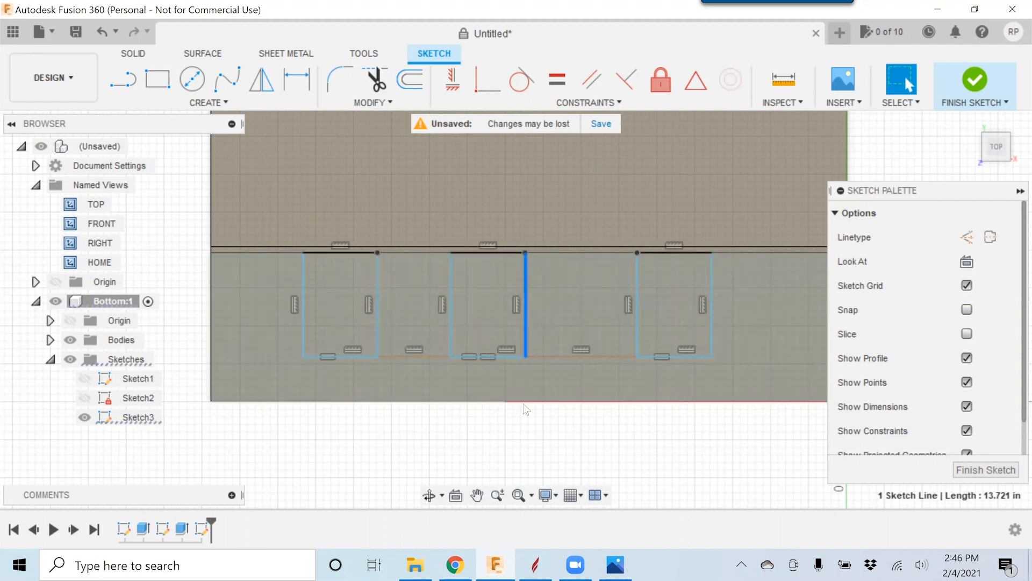
- Narrow the three equal rectangles slightly by moving the first rectangle's right side edge
{"action": "left_click", "coordinate": [520, 442]}
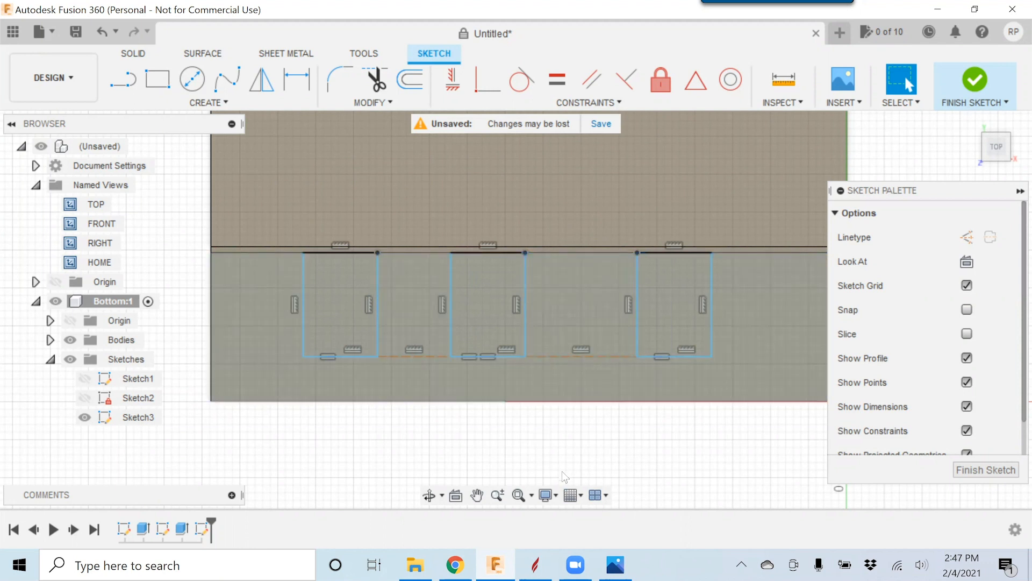
{"action": "left_click", "coordinate": [488, 258]}
{"action": "left_click", "coordinate": [463, 253]}
{"action": "left_click", "coordinate": [658, 389]}
{"action": "mouse_move", "coordinate": [375, 292]}
{"action": "left_mouse_down"}
{"action": "mouse_move", "coordinate": [351, 289]}
{"action": "mouse_move", "coordinate": [373, 306]}
{"action": "left_mouse_up"}
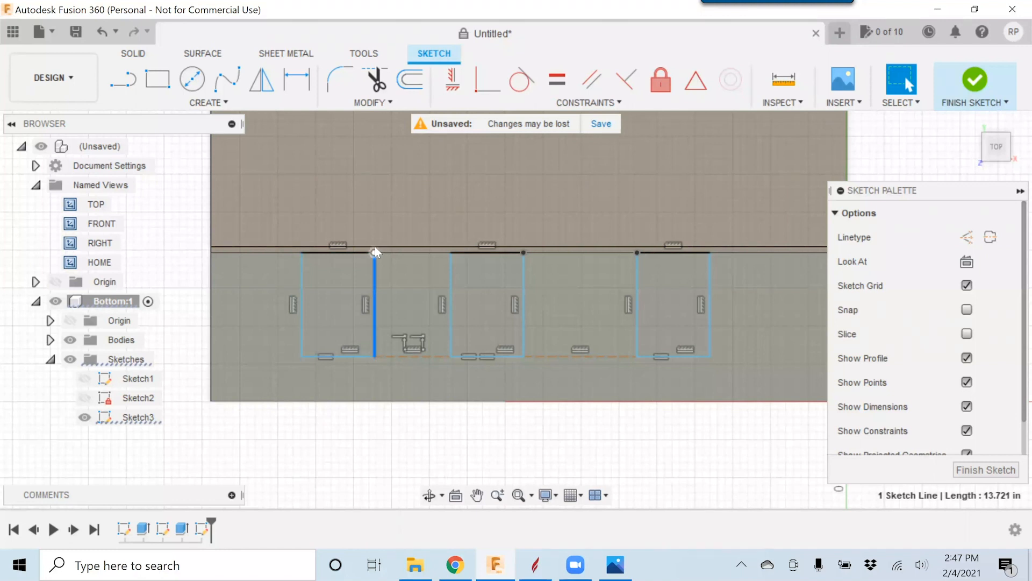
- Dimension the distance between the first rectangle's lower edge and the front edge of the face as 1 in
{"action": "left_click", "coordinate": [488, 79]}
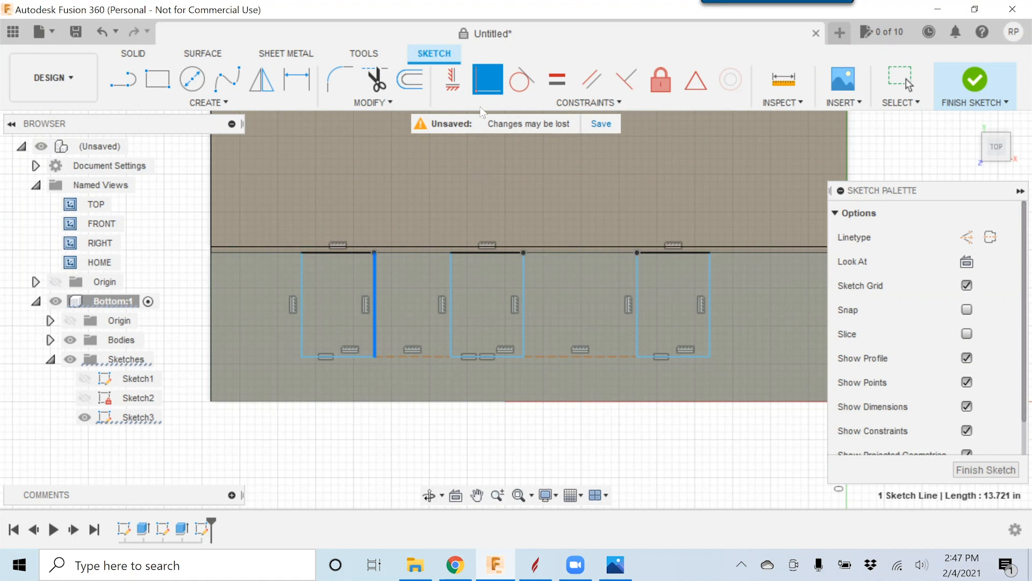
{"action": "left_click", "coordinate": [290, 83]}
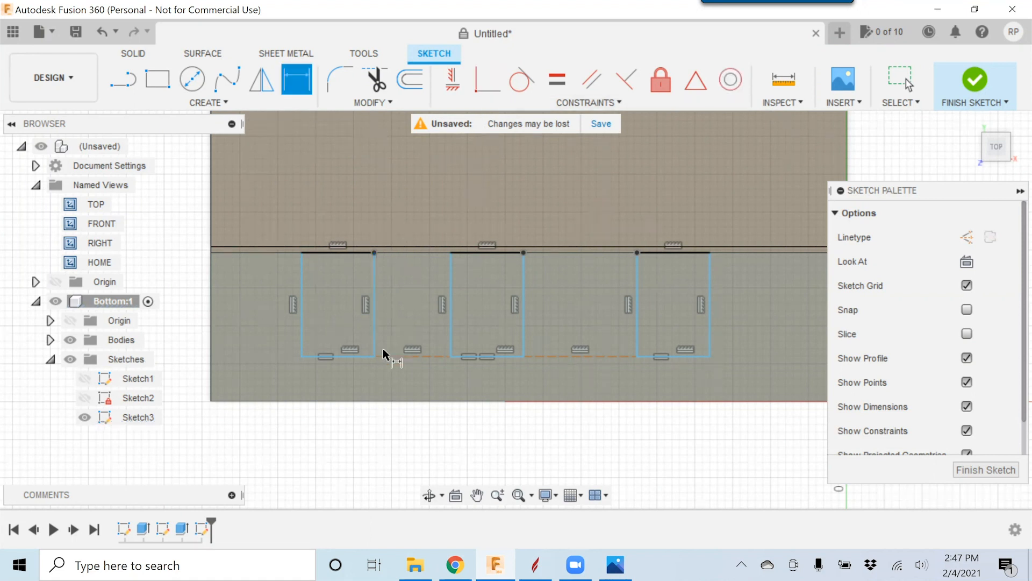
{"action": "left_click", "coordinate": [353, 356]}
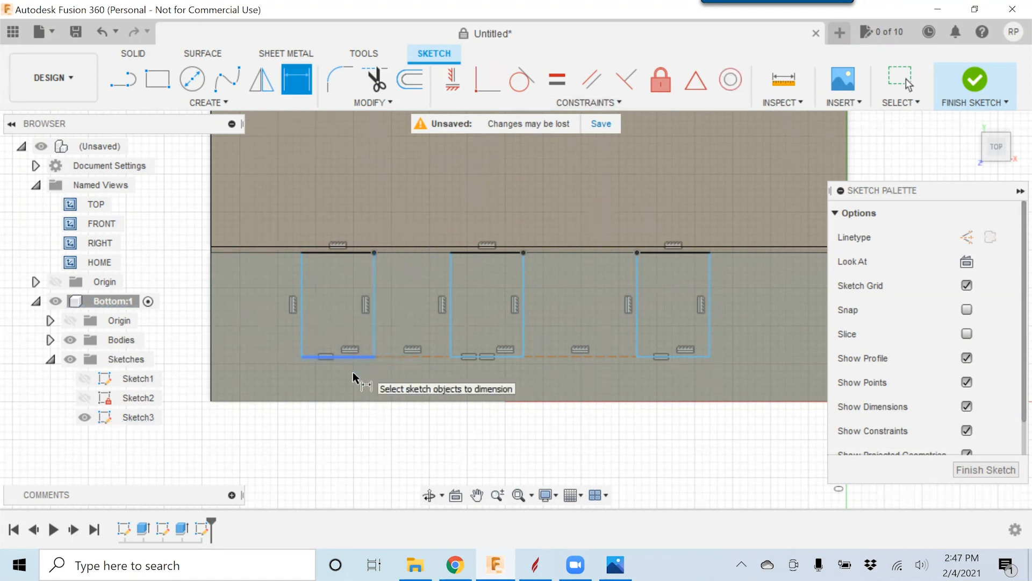
{"action": "left_click", "coordinate": [353, 400]}
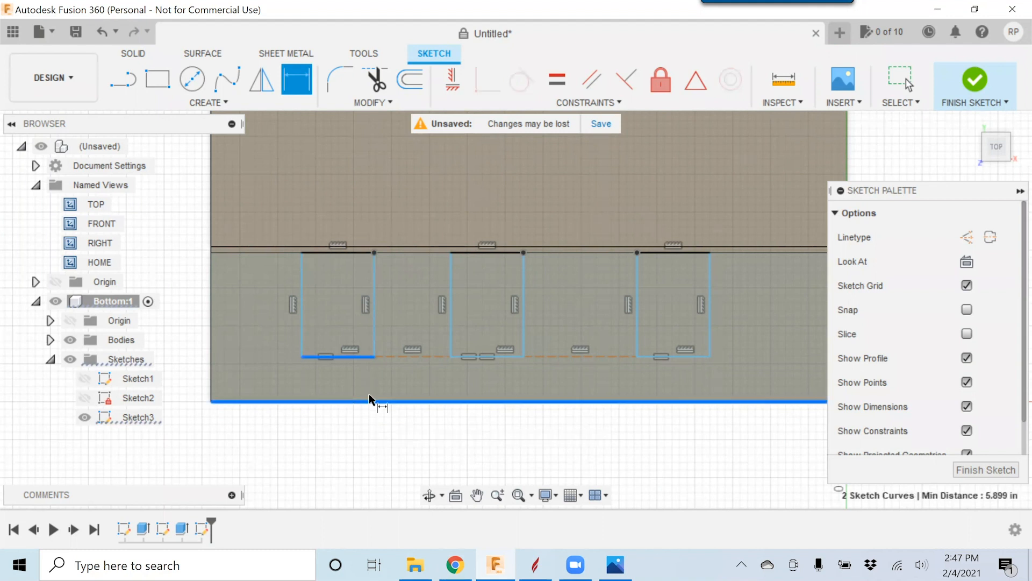
{"action": "left_click", "coordinate": [367, 436]}
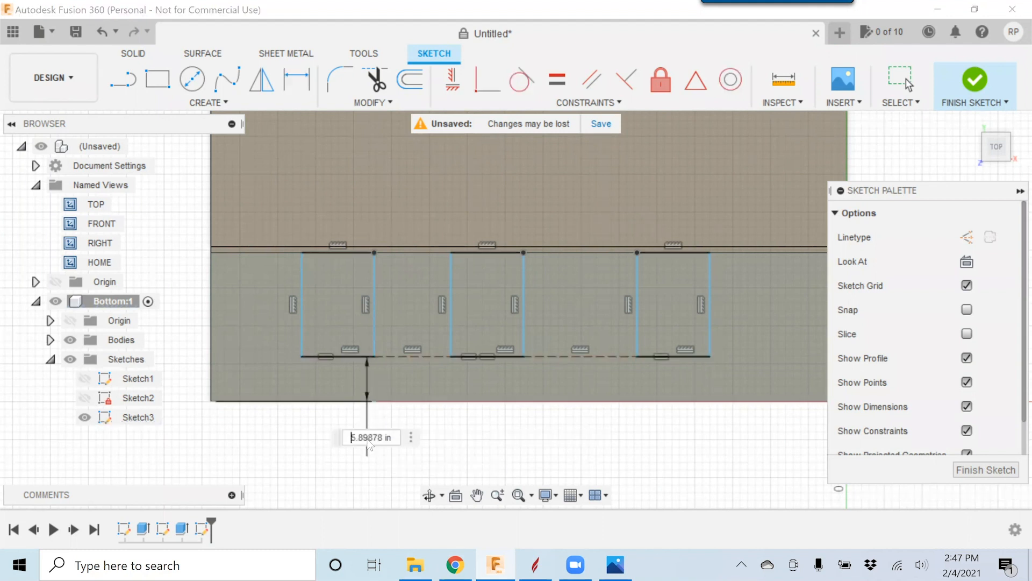
{"action": "type", "text": "6"}
{"action": "key", "text": "Return"}
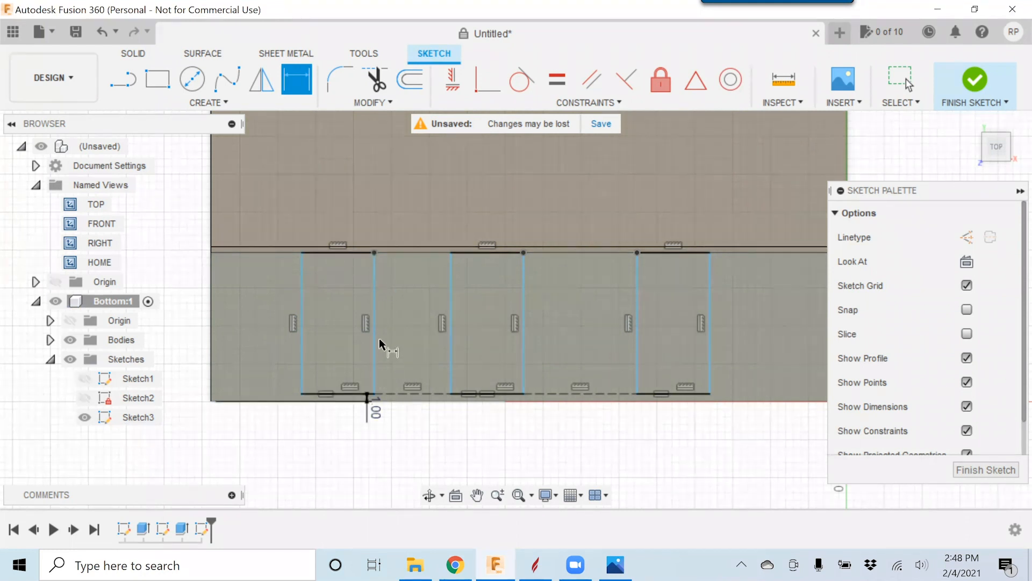
- Try to dimension the first rectangle's right side edge, cancelling the driven dimension
{"action": "left_click", "coordinate": [373, 300]}
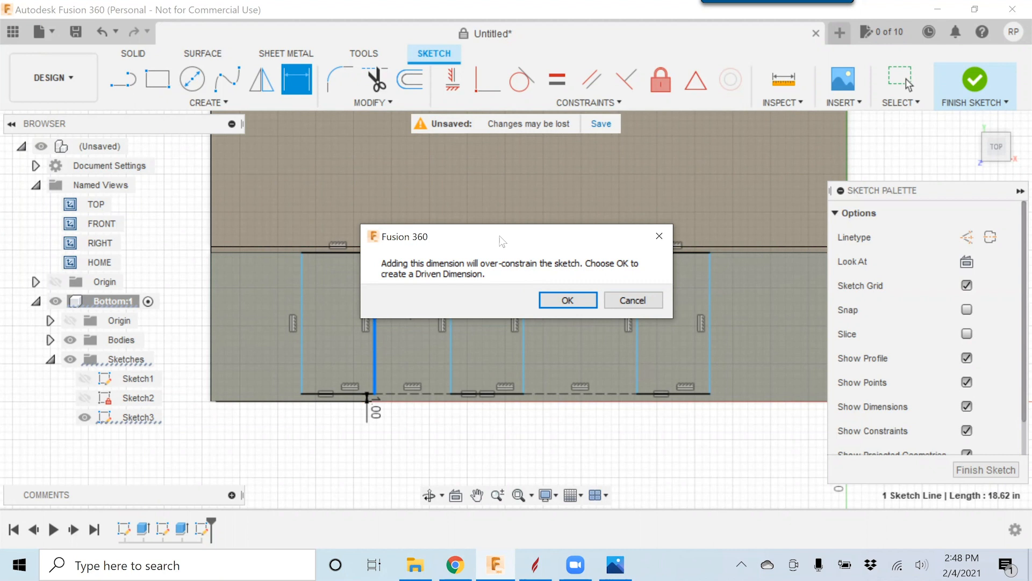
{"action": "left_click_drag", "start_coordinate": [501, 240], "coordinate": [596, 159]}
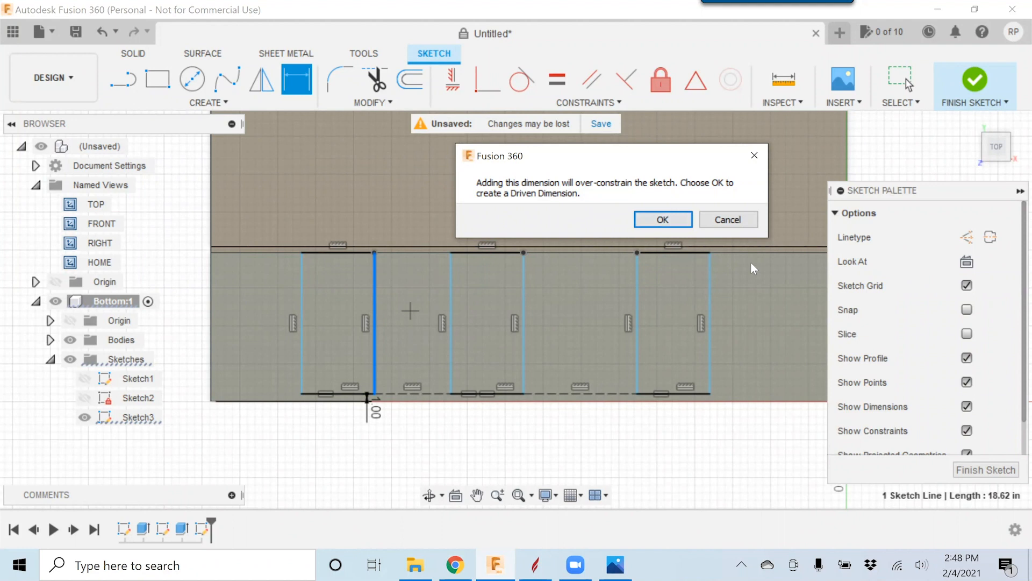
{"action": "left_click", "coordinate": [747, 221]}
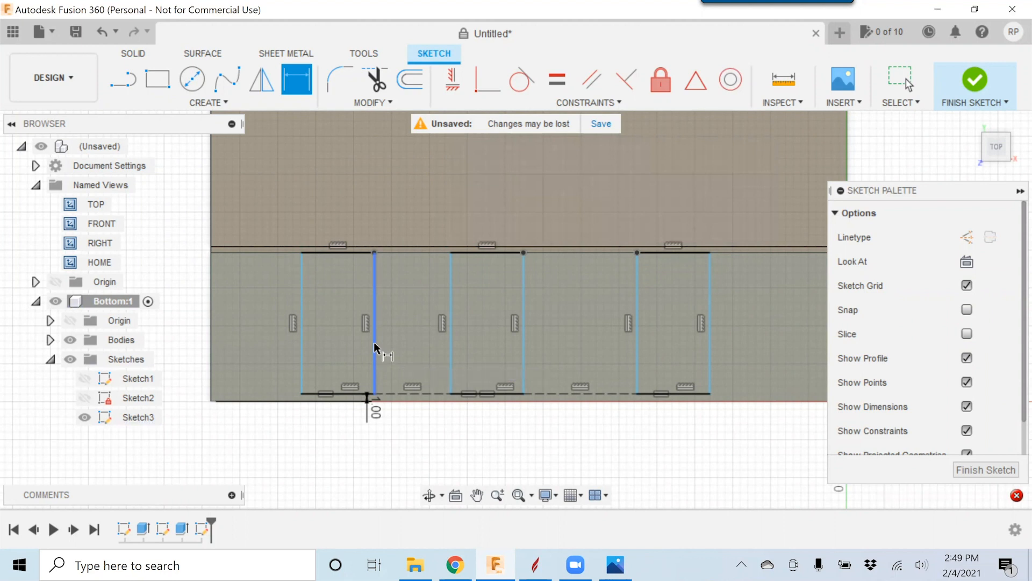
{"action": "left_click", "coordinate": [375, 348]}
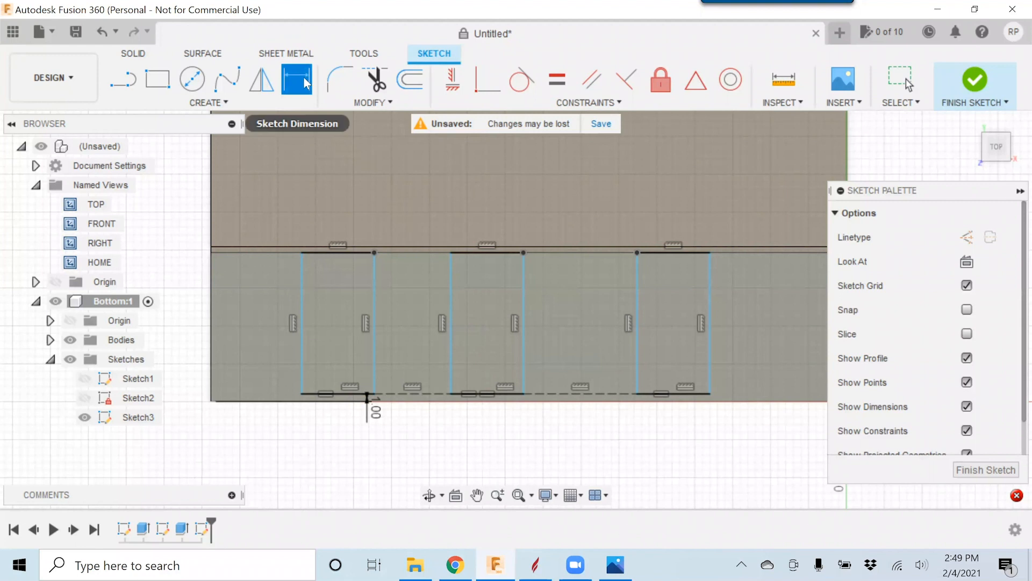
- Dimension the first rectangle's lower edge with the expression MaterialThickness+0.01 to set the width of all three rectangles
{"action": "left_click", "coordinate": [338, 395]}
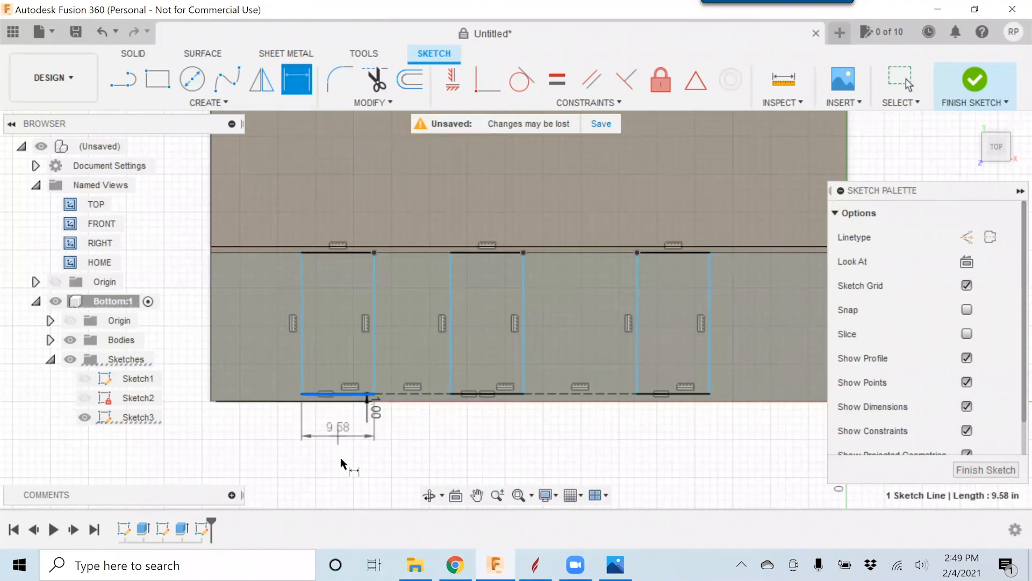
{"action": "left_click", "coordinate": [340, 451]}
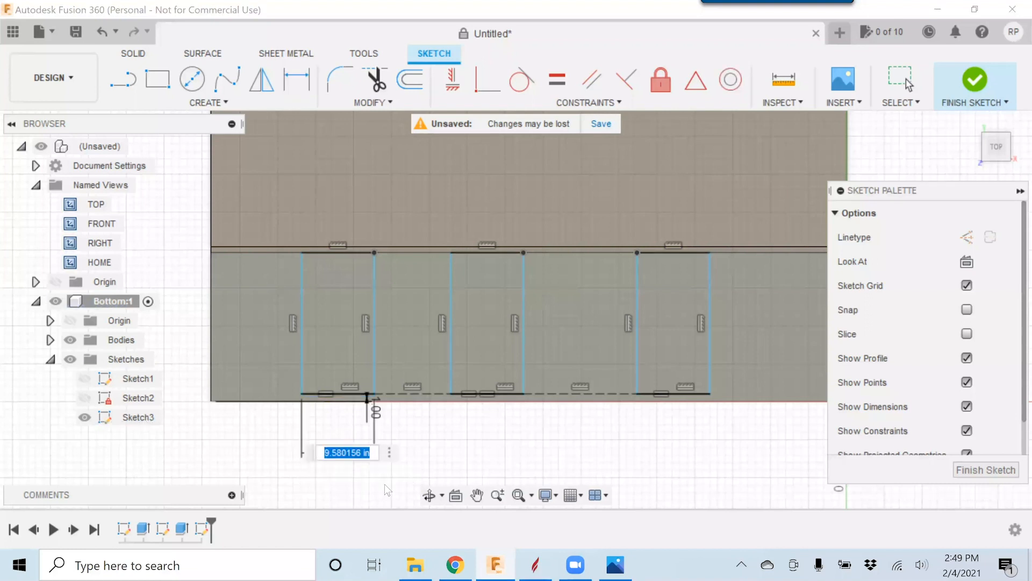
{"action": "type", "text": "m"}
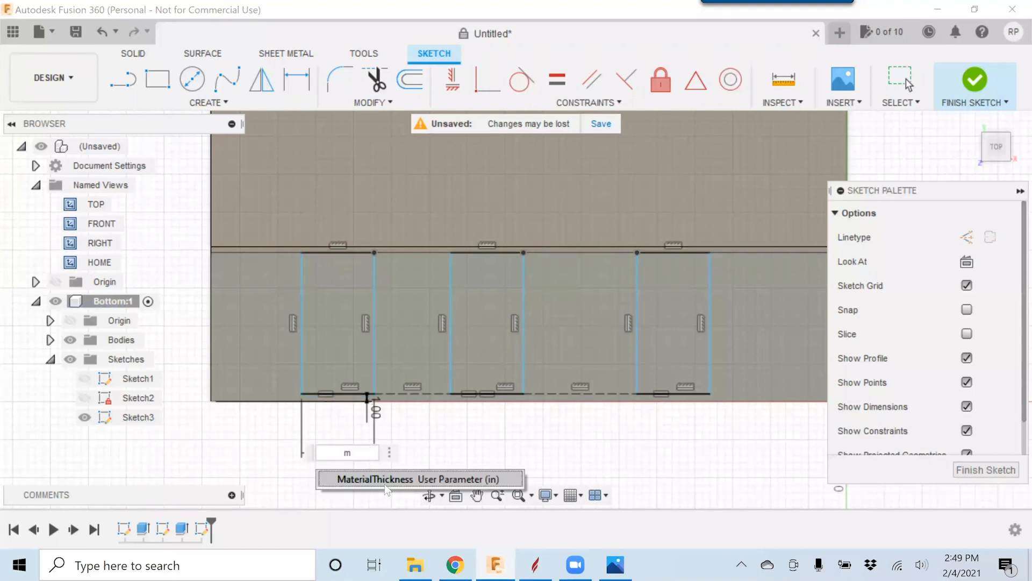
{"action": "left_click", "coordinate": [385, 484]}
{"action": "type", "text": "+0.01"}
{"action": "key", "text": "Return"}
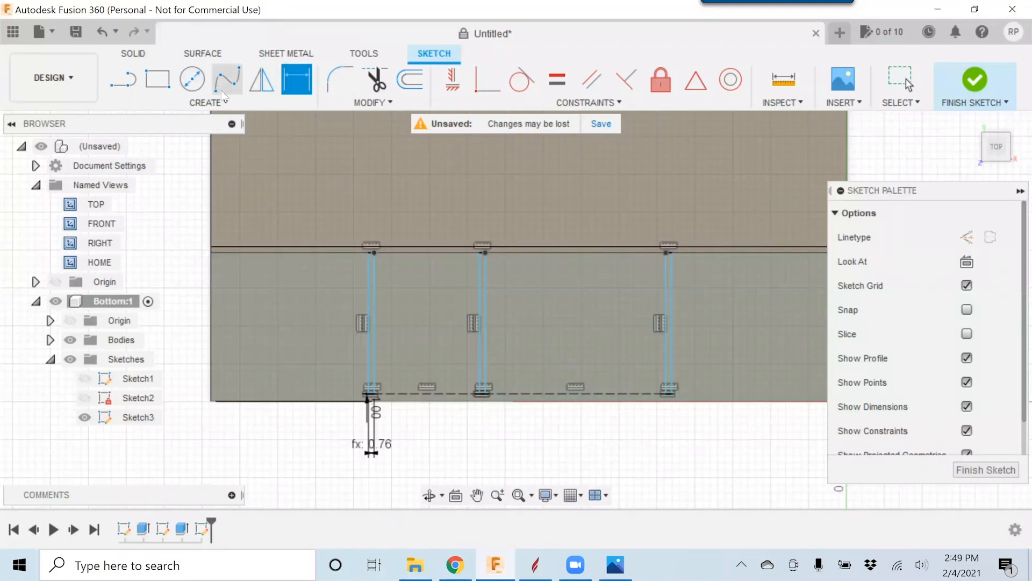
{"action": "key", "text": "Escape"}
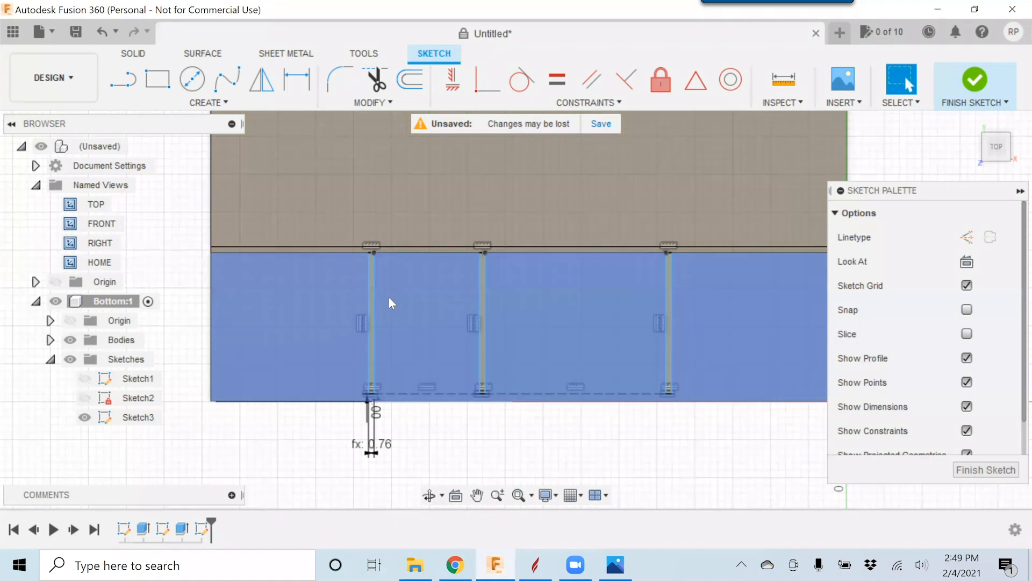
- Move the first and middle rectangles closer to the left edge of the face
{"action": "left_click_drag", "start_coordinate": [376, 308], "coordinate": [325, 317]}
{"action": "mouse_move", "coordinate": [489, 321]}
{"action": "left_mouse_down"}
{"action": "mouse_move", "coordinate": [563, 318]}
{"action": "mouse_move", "coordinate": [433, 326]}
{"action": "mouse_move", "coordinate": [468, 342]}
{"action": "left_mouse_up"}
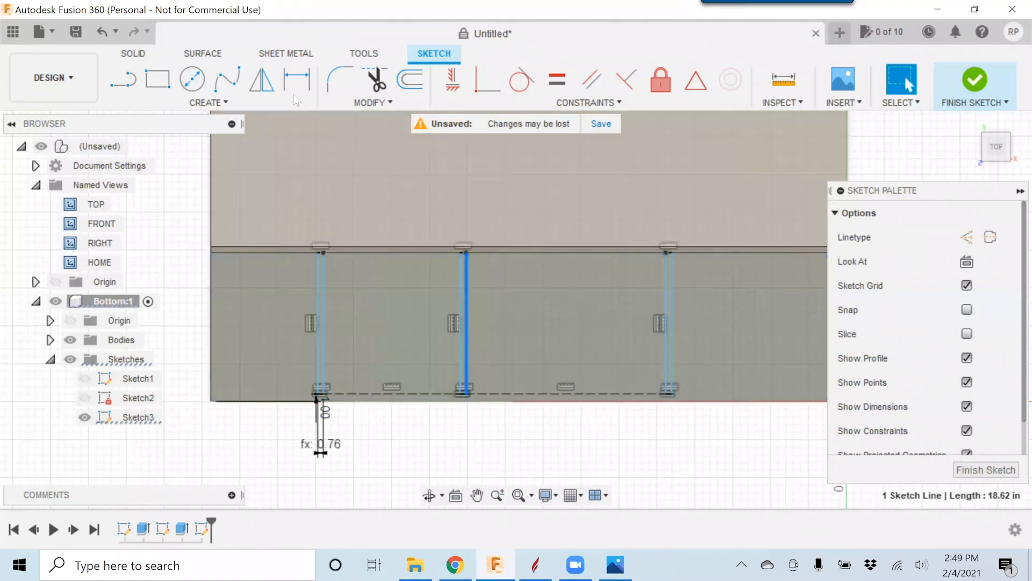
{"action": "left_click", "coordinate": [297, 80]}
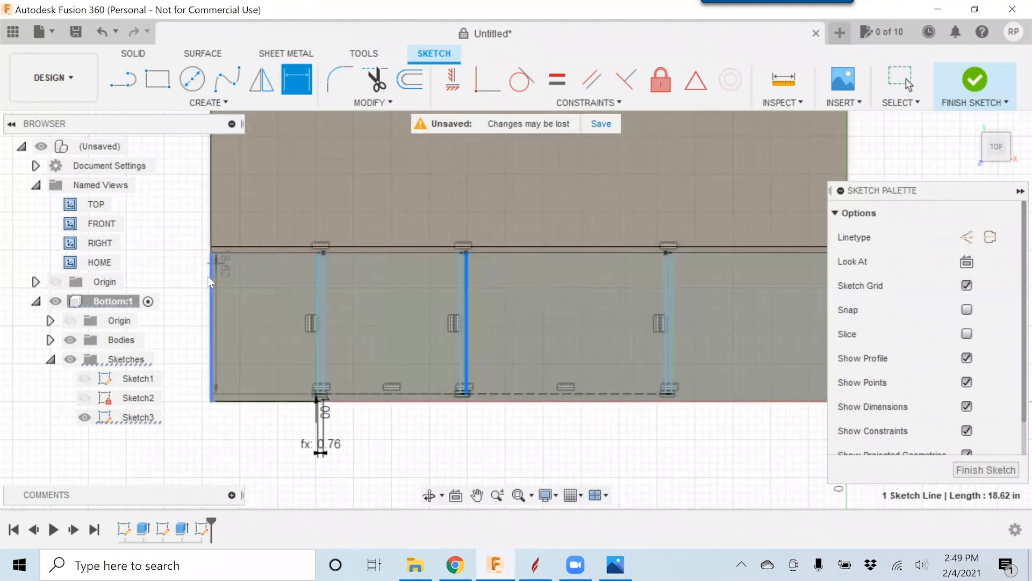
{"action": "key", "text": "Escape"}
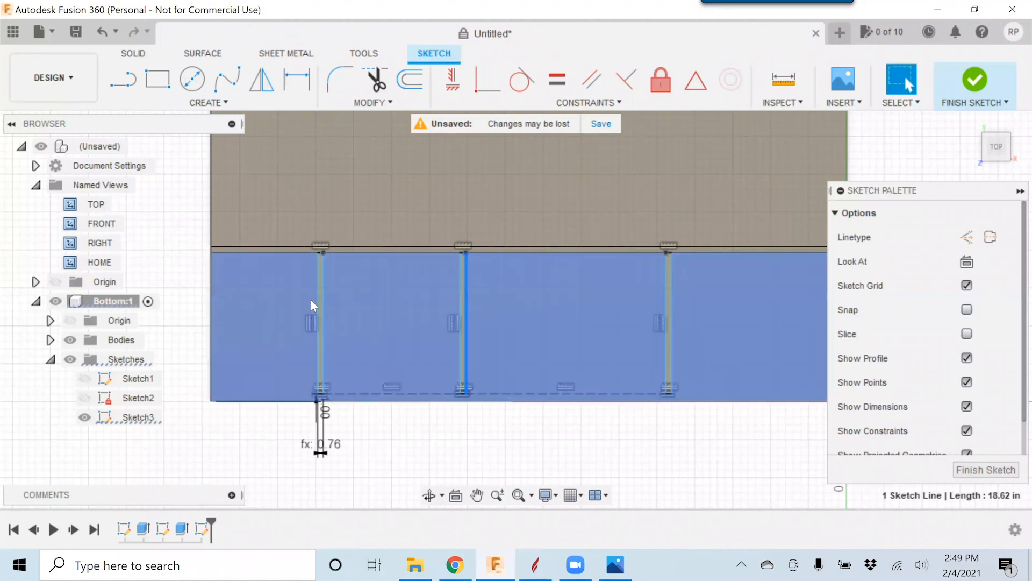
- Dimension the distance from the left edge of the face to the first rectangle's near side as 14 in
{"action": "left_click", "coordinate": [319, 294]}
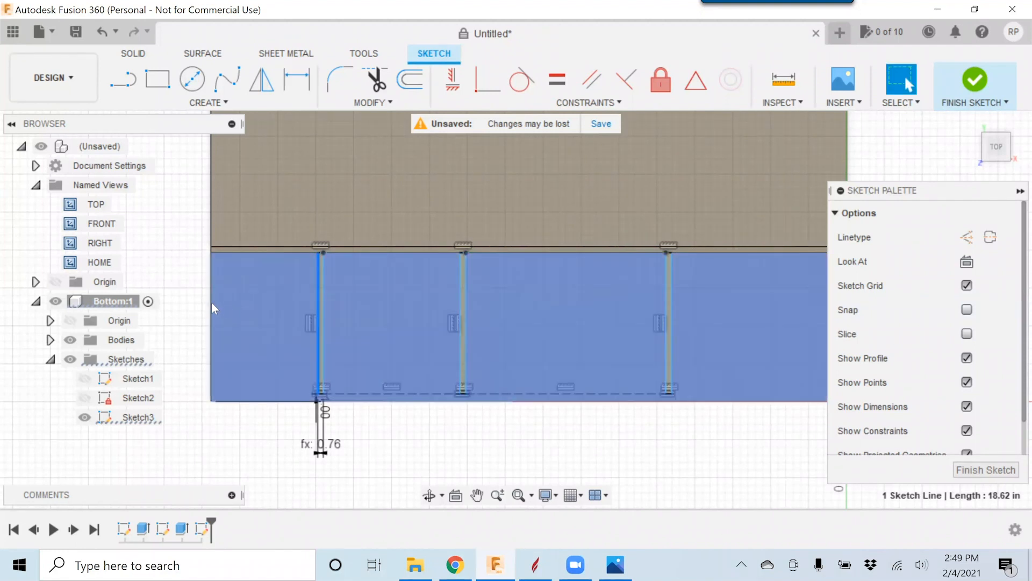
{"action": "left_click", "coordinate": [212, 304]}
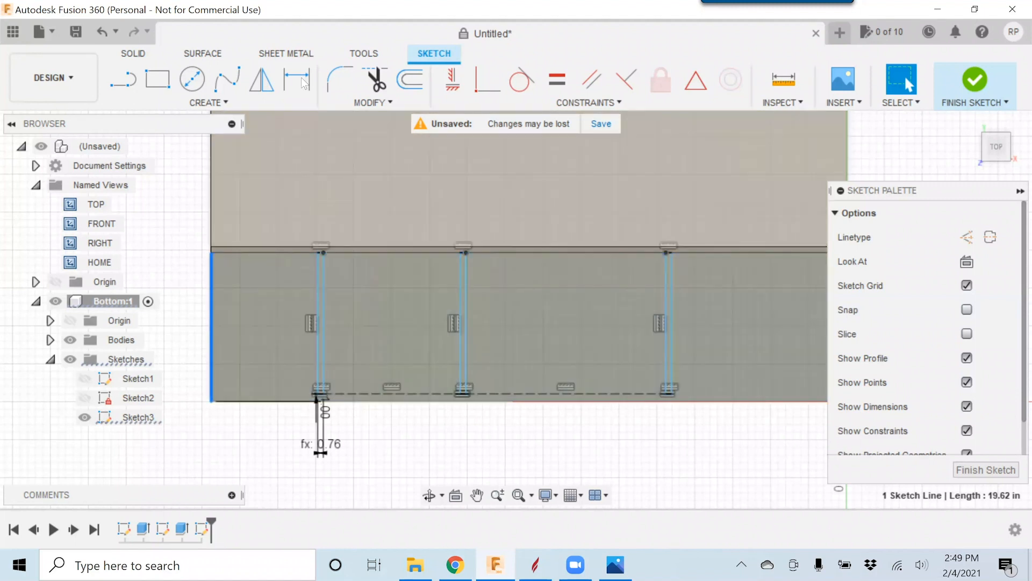
{"action": "left_click", "coordinate": [296, 79]}
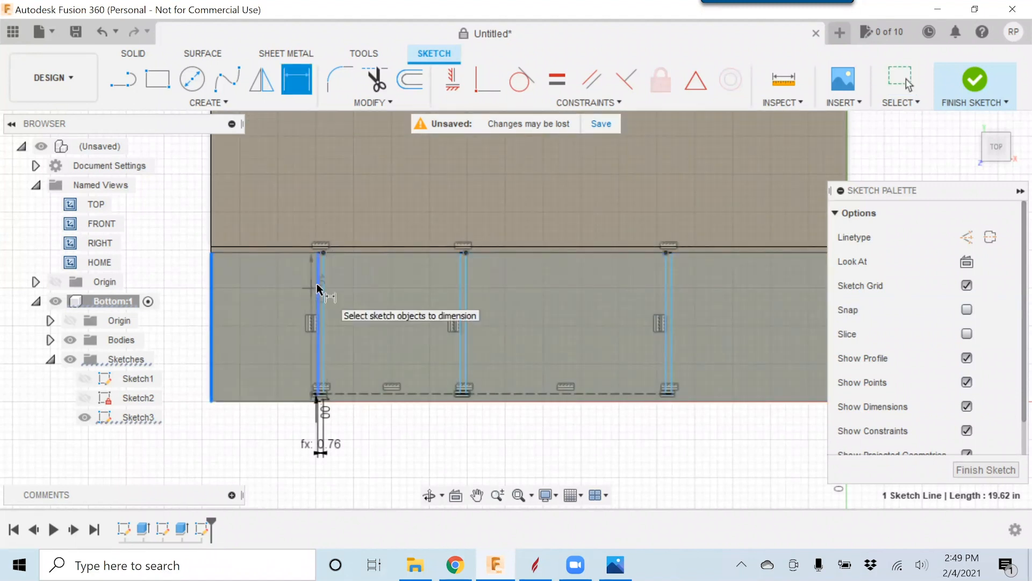
{"action": "left_click", "coordinate": [319, 290]}
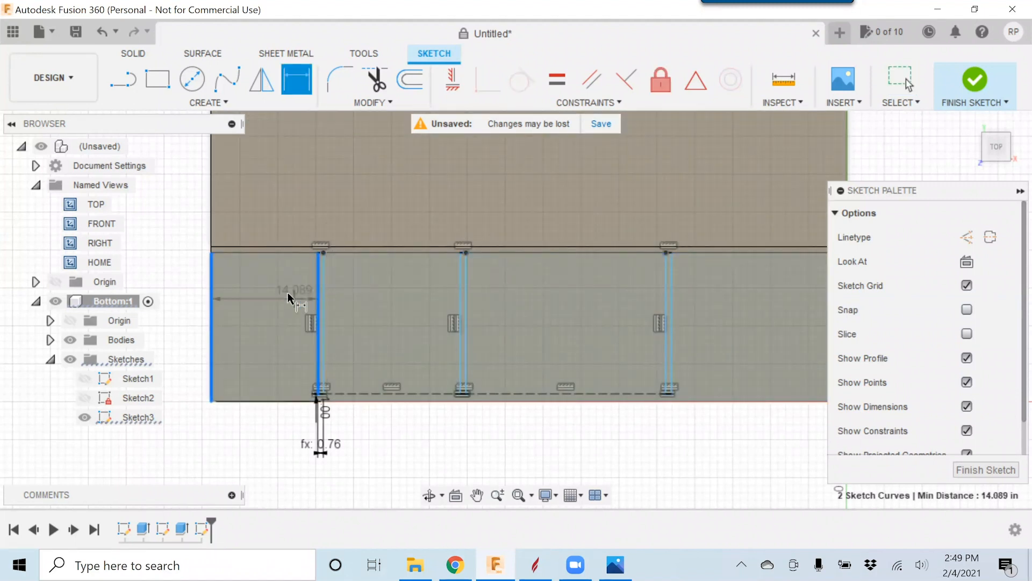
{"action": "left_click", "coordinate": [261, 299]}
{"action": "type", "text": "14"}
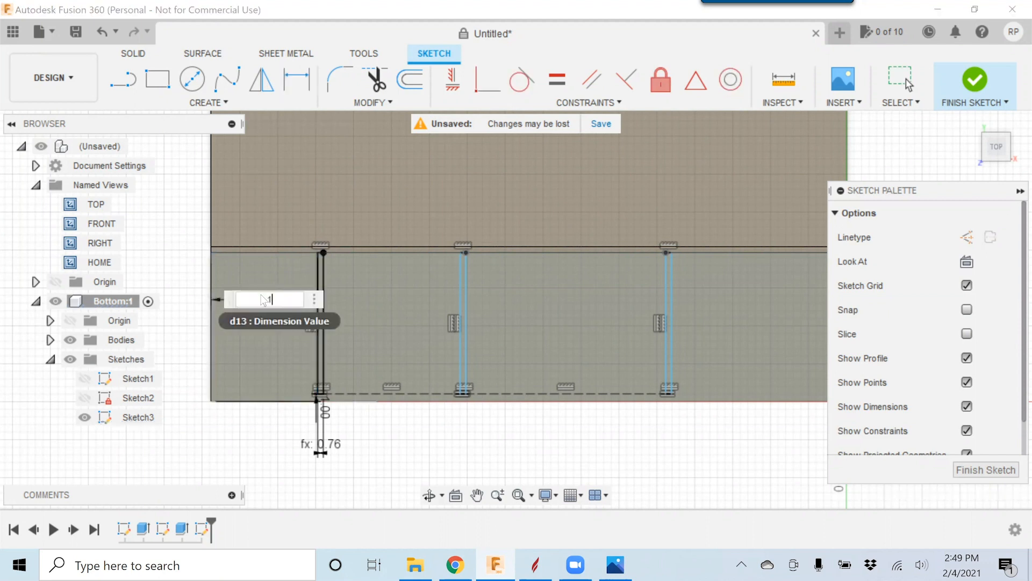
{"action": "key", "text": "Return"}
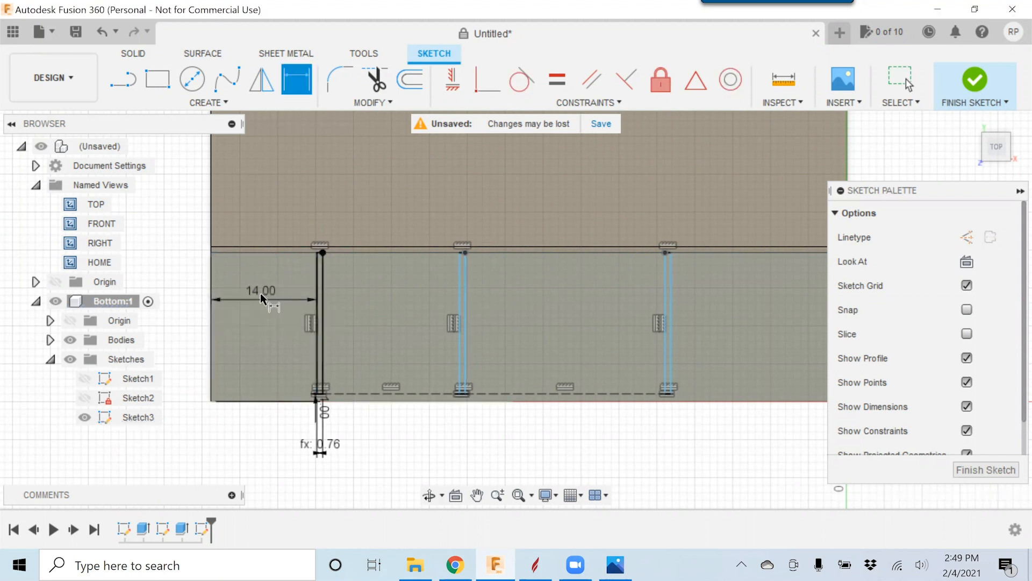
- Dimension the gap between the facing sides of the first and middle rectangles as 18 in
{"action": "left_click", "coordinate": [325, 299]}
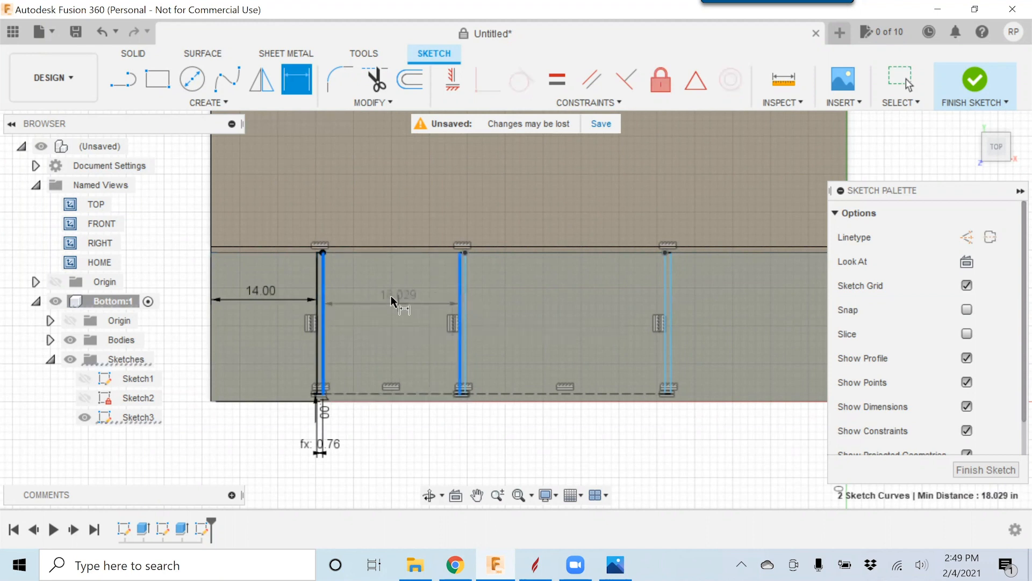
{"action": "left_click", "coordinate": [391, 300]}
{"action": "type", "text": "18"}
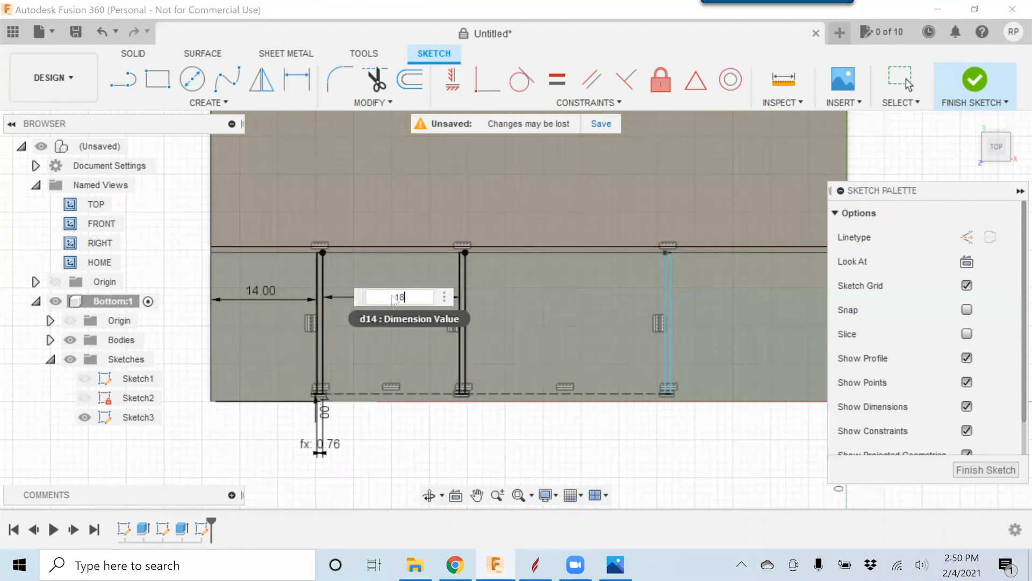
{"action": "key", "text": "Return"}
- Dimension the gap between the facing sides of the middle and third rectangles as 24 in
{"action": "left_click", "coordinate": [466, 297]}
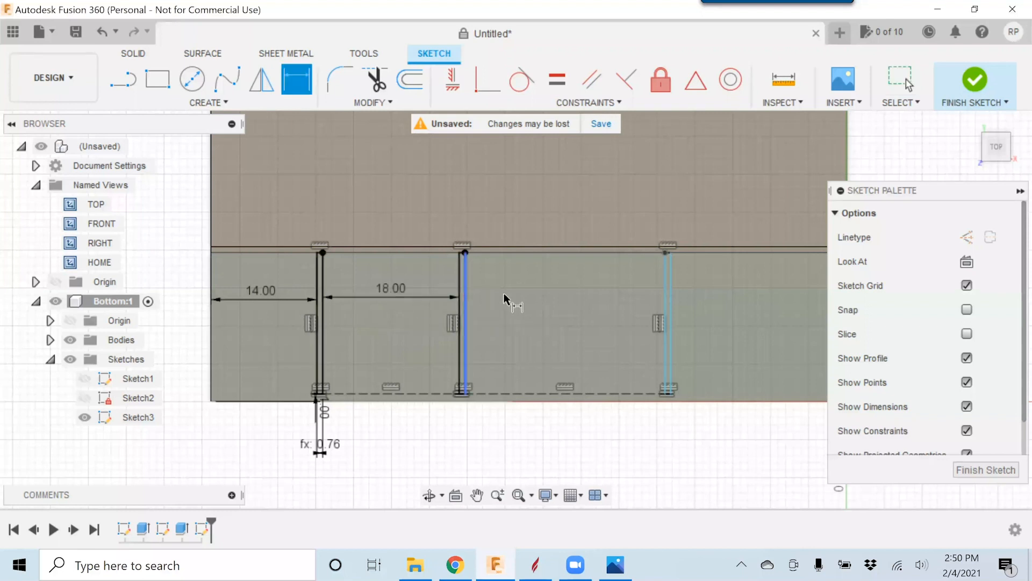
{"action": "left_click", "coordinate": [666, 290]}
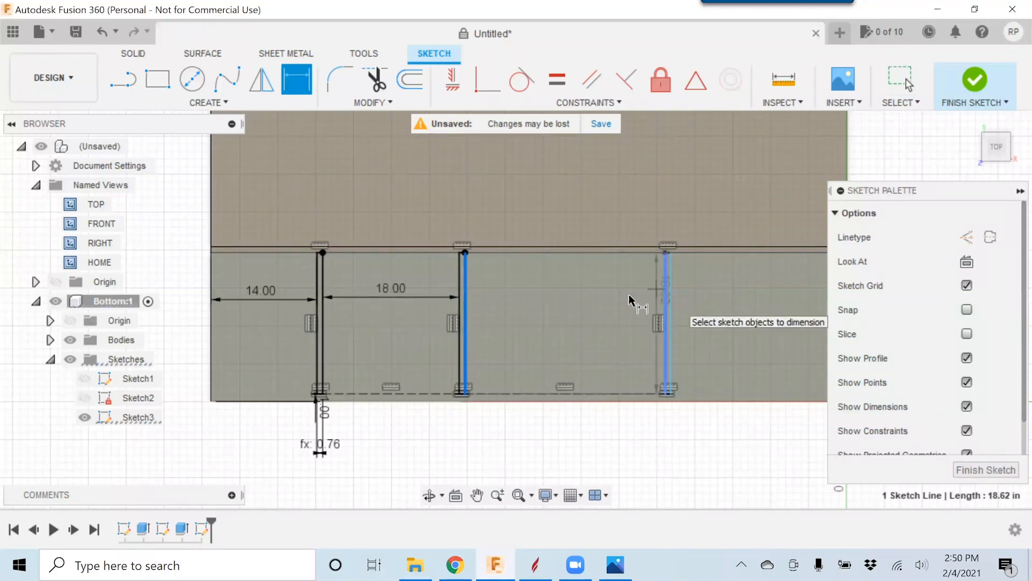
{"action": "left_click", "coordinate": [556, 305]}
{"action": "type", "text": "24"}
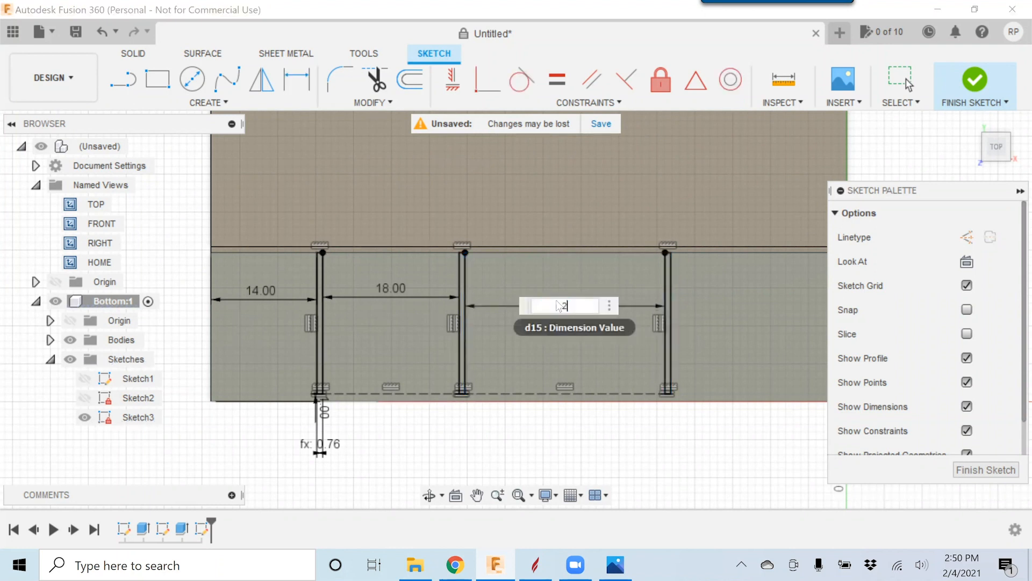
{"action": "key", "text": "Return"}
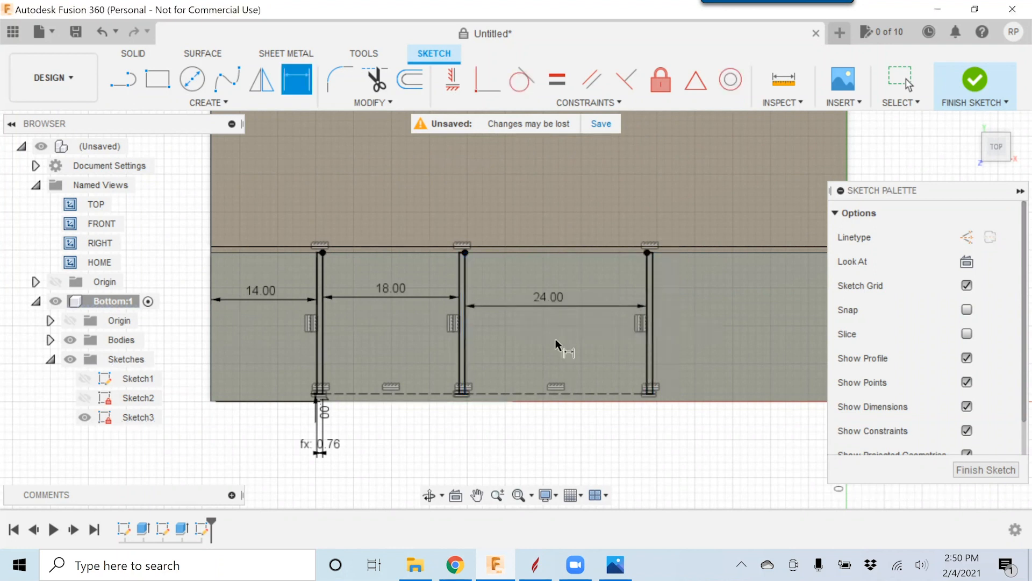
- Check the three dimensioned slot rectangles against the whole Bottom panel and finish the sketch
{"action": "scroll", "coordinate": [556, 341], "scroll_direction": "down", "scroll_amount": 2}
{"action": "scroll", "coordinate": [598, 366], "scroll_direction": "up", "scroll_amount": 1}
{"action": "scroll", "coordinate": [598, 366], "scroll_direction": "up", "scroll_amount": 1}
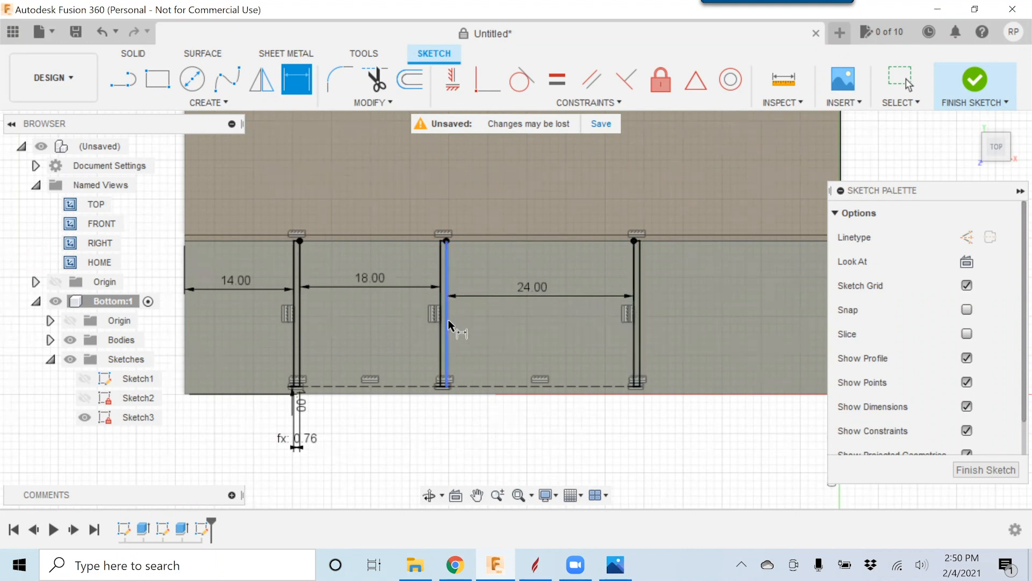
{"action": "scroll", "coordinate": [448, 319], "scroll_direction": "down", "scroll_amount": 2}
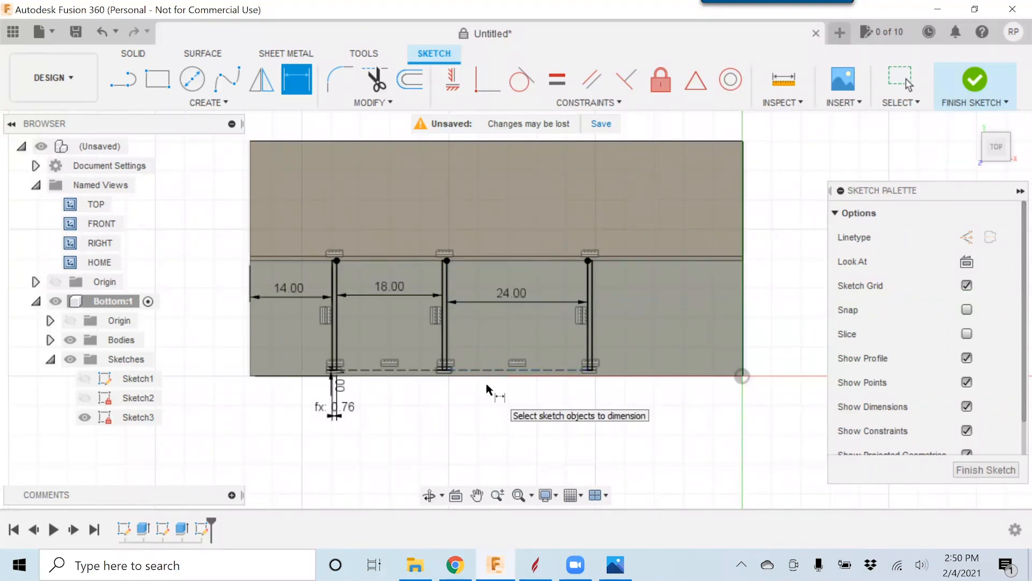
{"action": "left_click", "coordinate": [974, 471]}
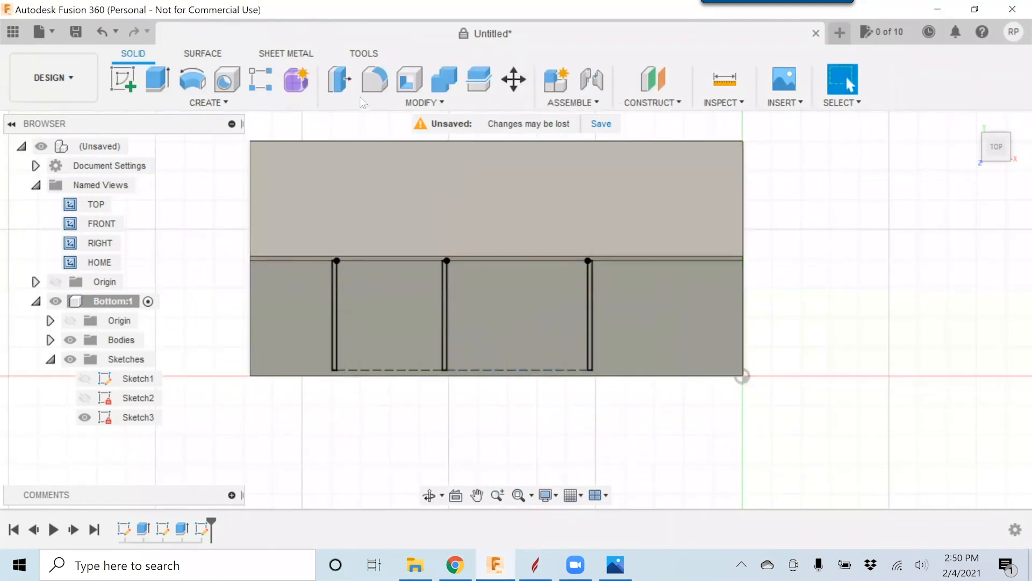
- Extrude the three slot profiles on the Bottom panel as a cut with a distance of -1*MaterialThickness/2
{"action": "left_click", "coordinate": [159, 86]}
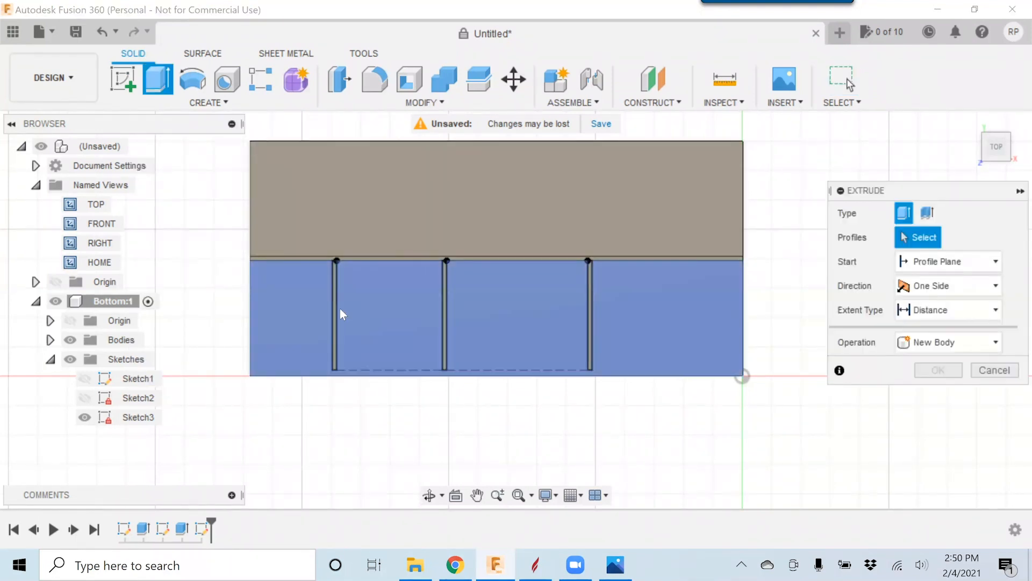
{"action": "left_click", "coordinate": [334, 321]}
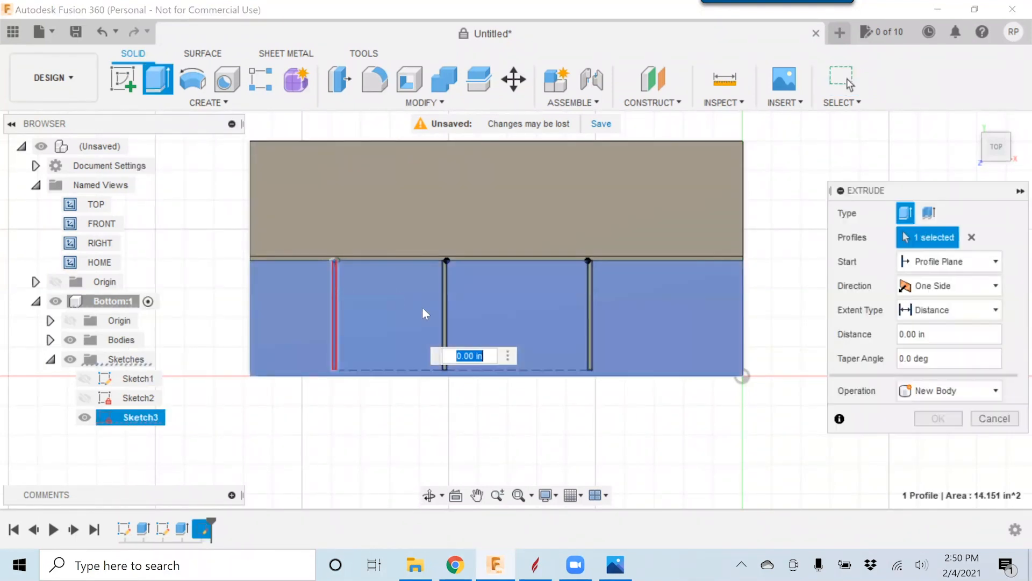
{"action": "left_click", "coordinate": [444, 321]}
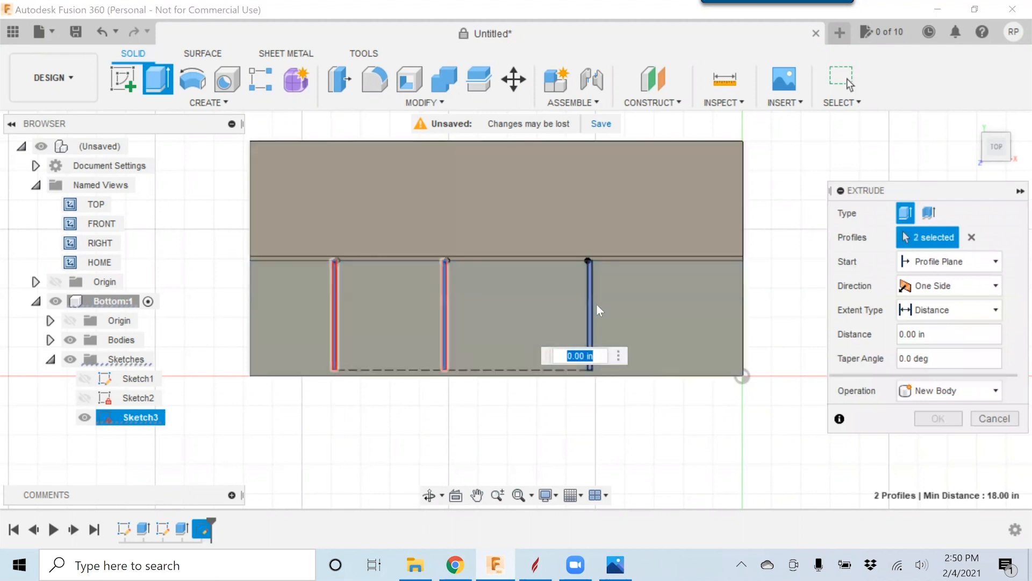
{"action": "left_click", "coordinate": [591, 299]}
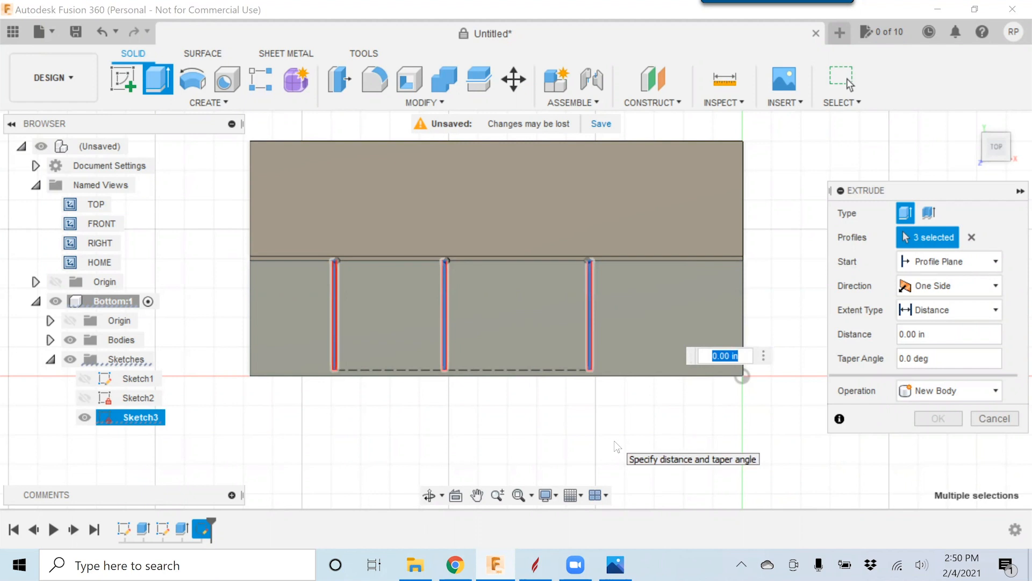
{"action": "type", "text": "-1"}
{"action": "type", "text": "*"}
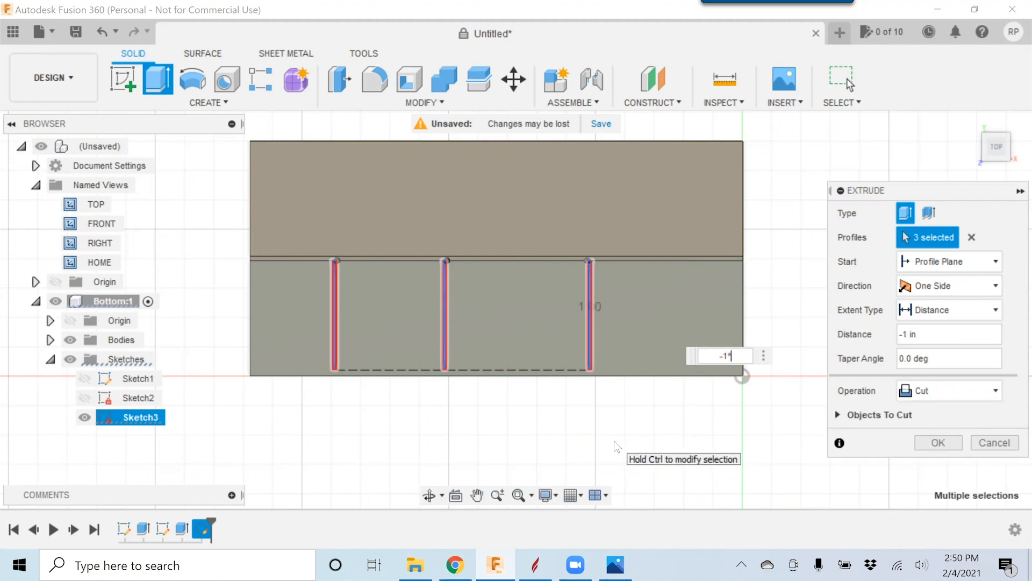
{"action": "type", "text": "m"}
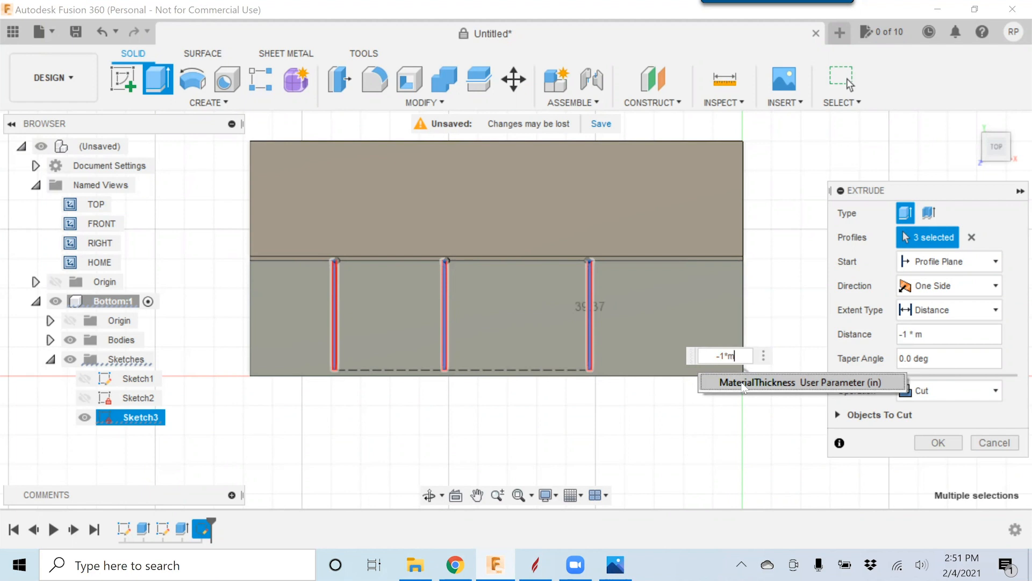
{"action": "left_click", "coordinate": [742, 383]}
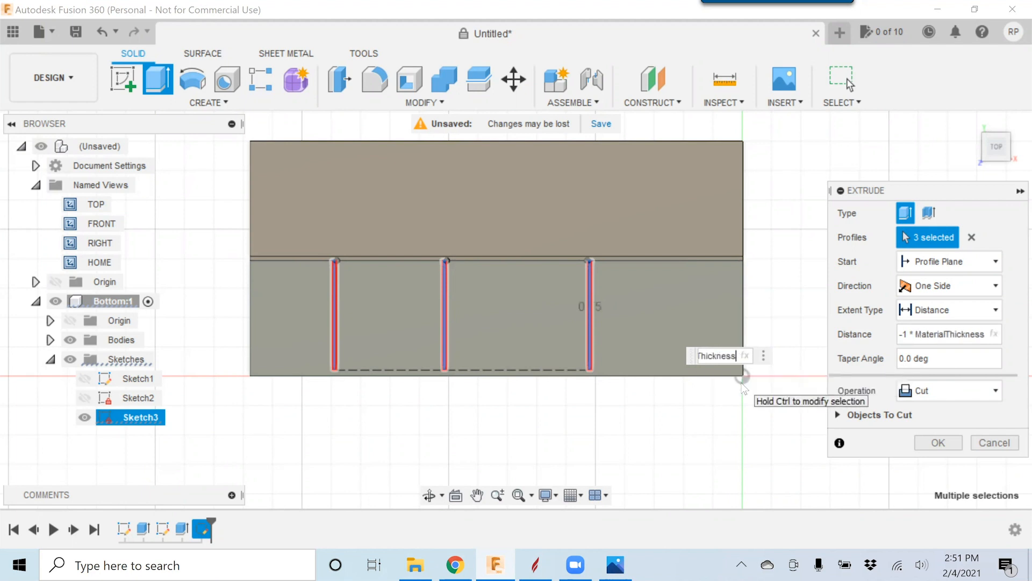
{"action": "type", "text": "/2"}
{"action": "key", "text": "Return"}
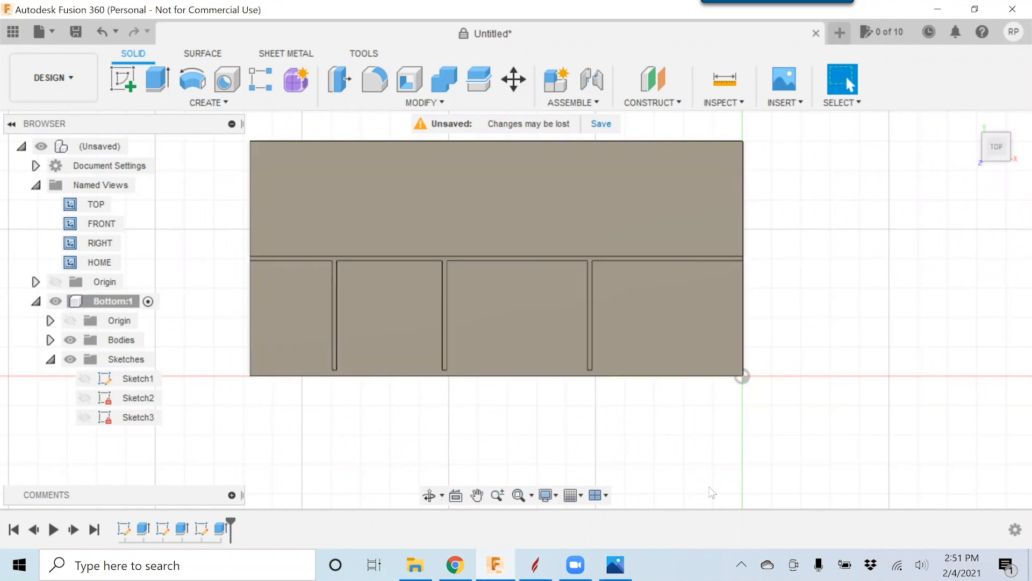
- Collapse the Bottom component's sketches and create an active internal component named Par under the top-level design
{"action": "scroll", "coordinate": [676, 445], "scroll_direction": "down", "scroll_amount": 3}
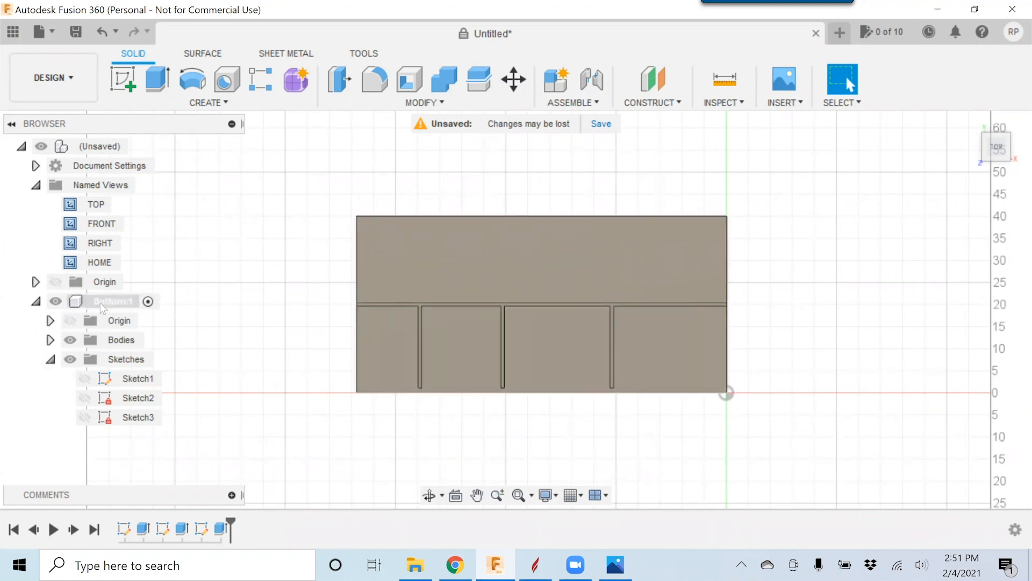
{"action": "left_click", "coordinate": [118, 304]}
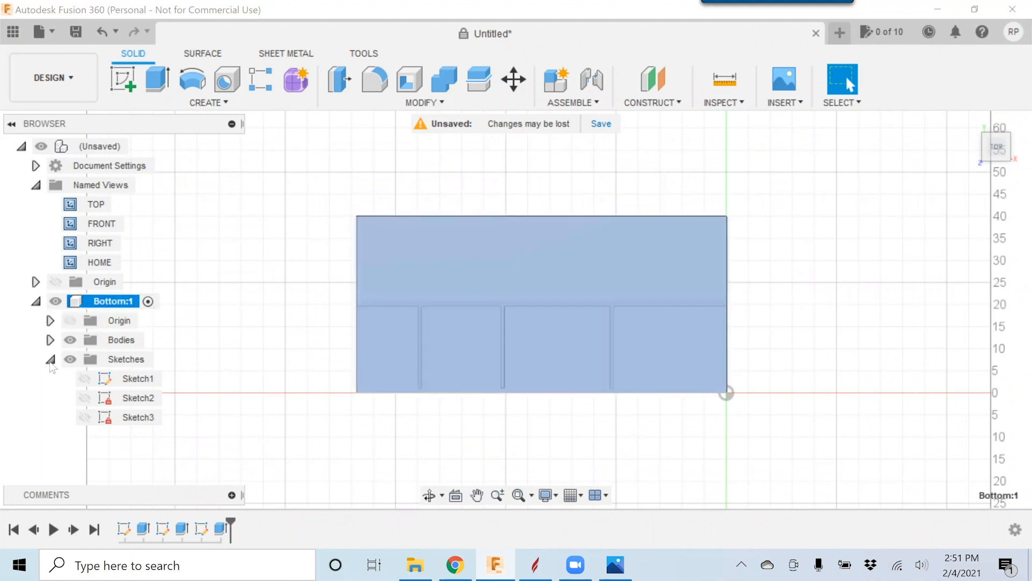
{"action": "left_click", "coordinate": [50, 359]}
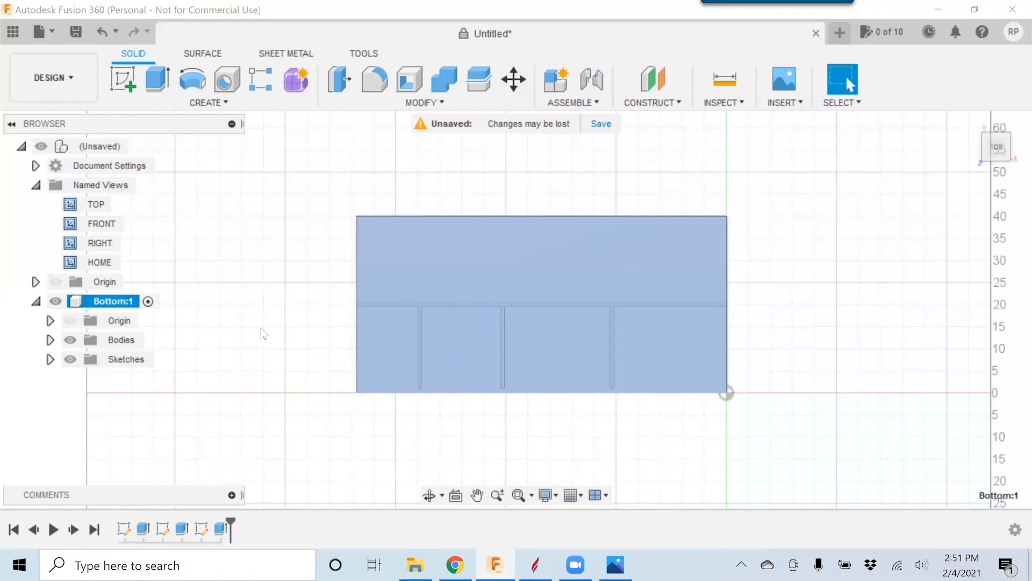
{"action": "right_click", "coordinate": [105, 145]}
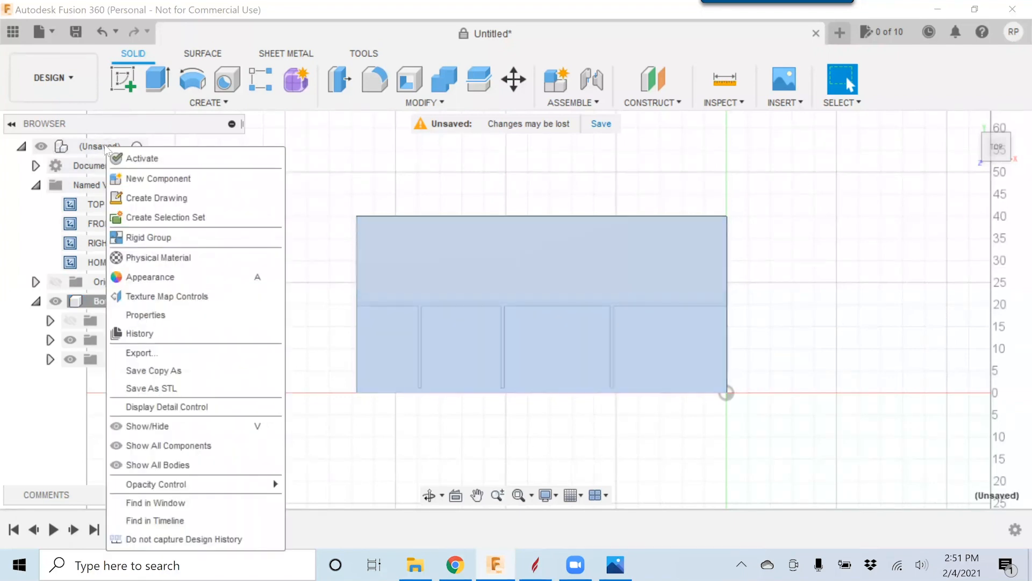
{"action": "left_click", "coordinate": [130, 181]}
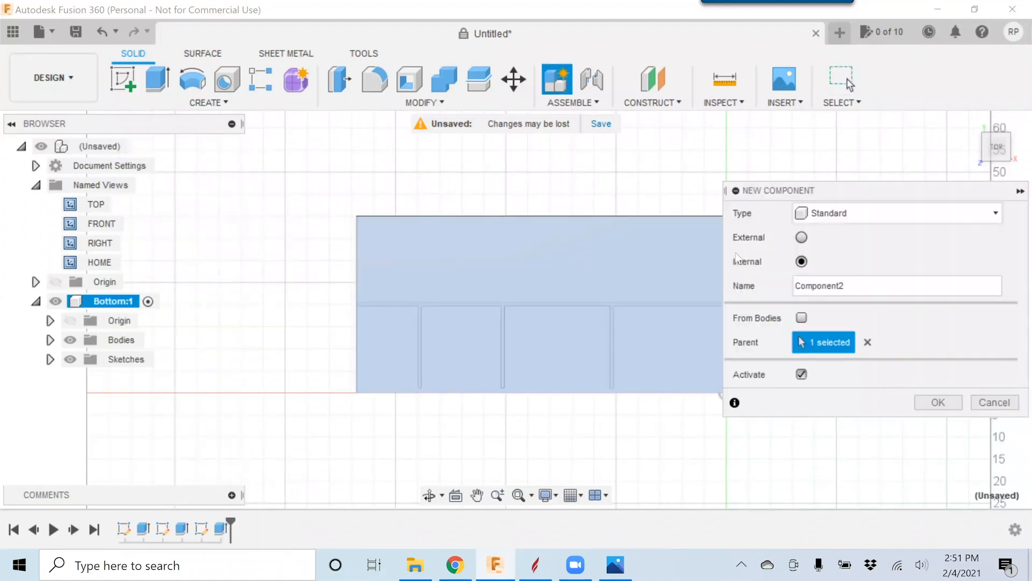
{"action": "left_click_drag", "start_coordinate": [874, 286], "coordinate": [747, 290]}
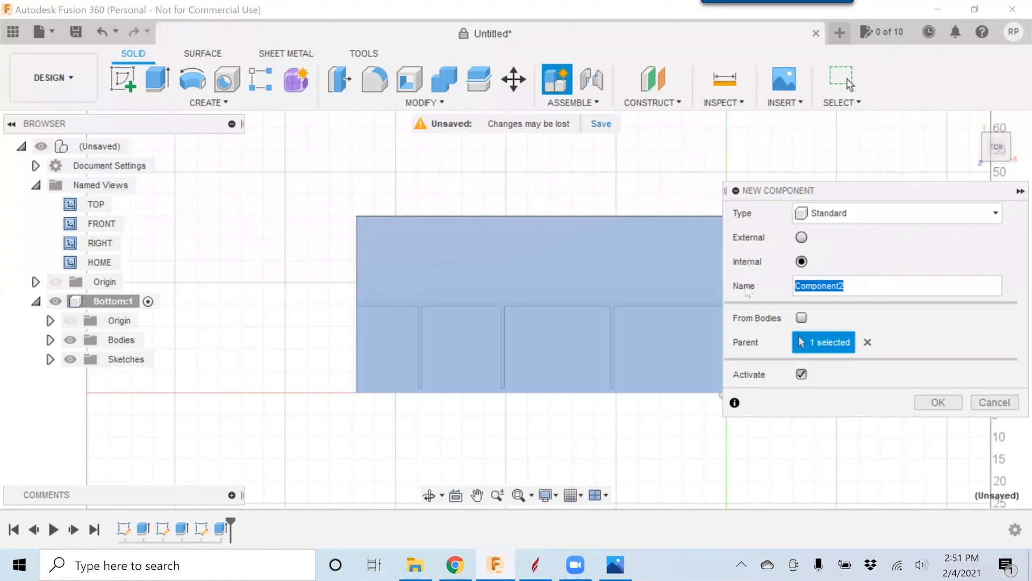
{"action": "type", "text": "Par"}
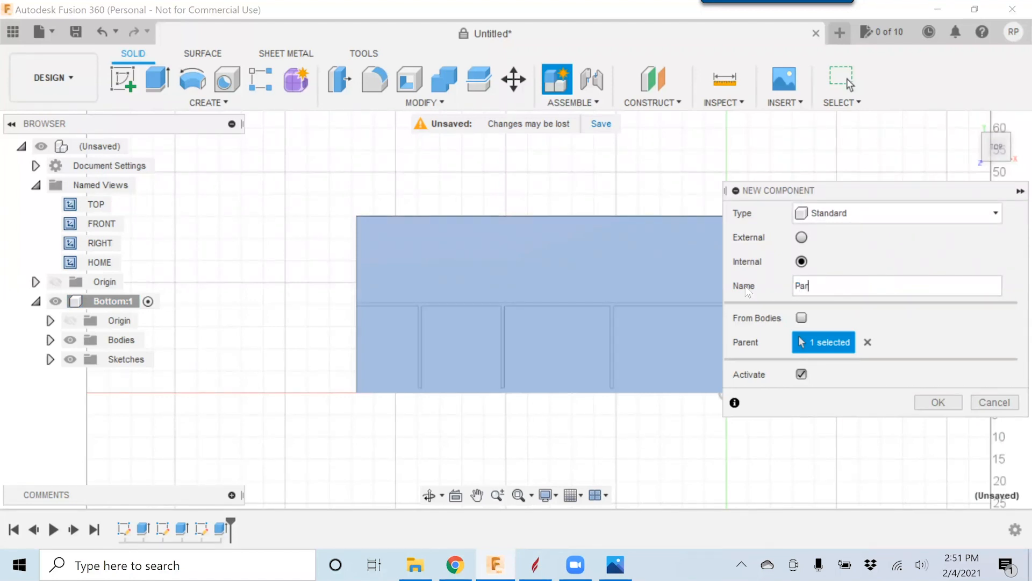
{"action": "key", "text": "Return"}
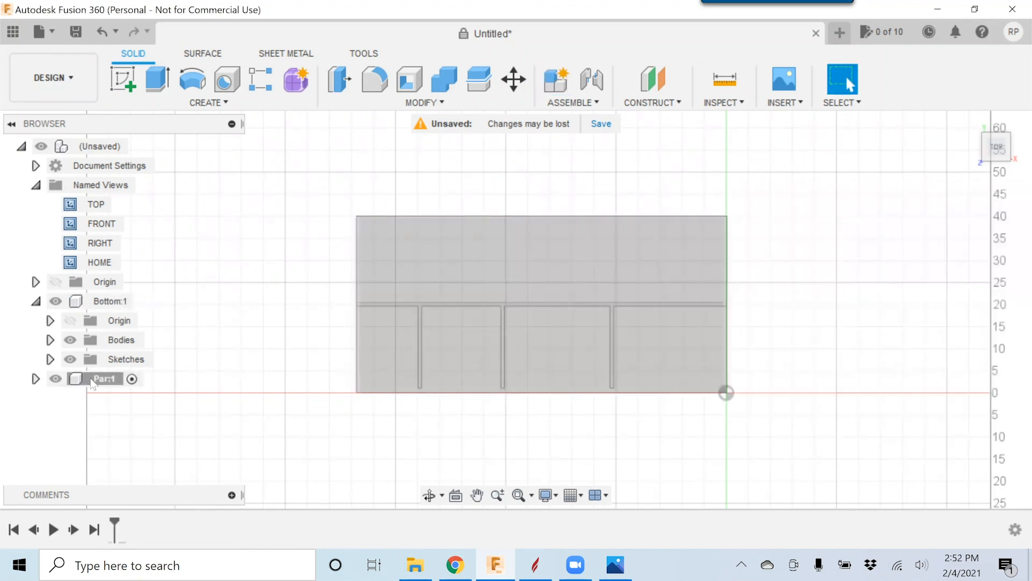
- Compare the Bottom and Par components by selecting each and briefly hiding Bottom
{"action": "left_click", "coordinate": [110, 298]}
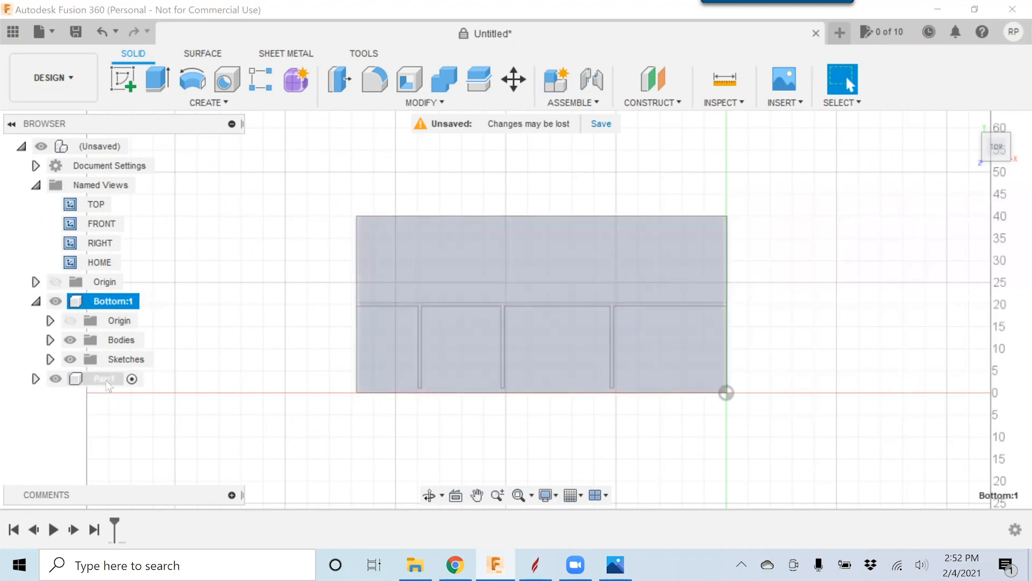
{"action": "left_click", "coordinate": [107, 380]}
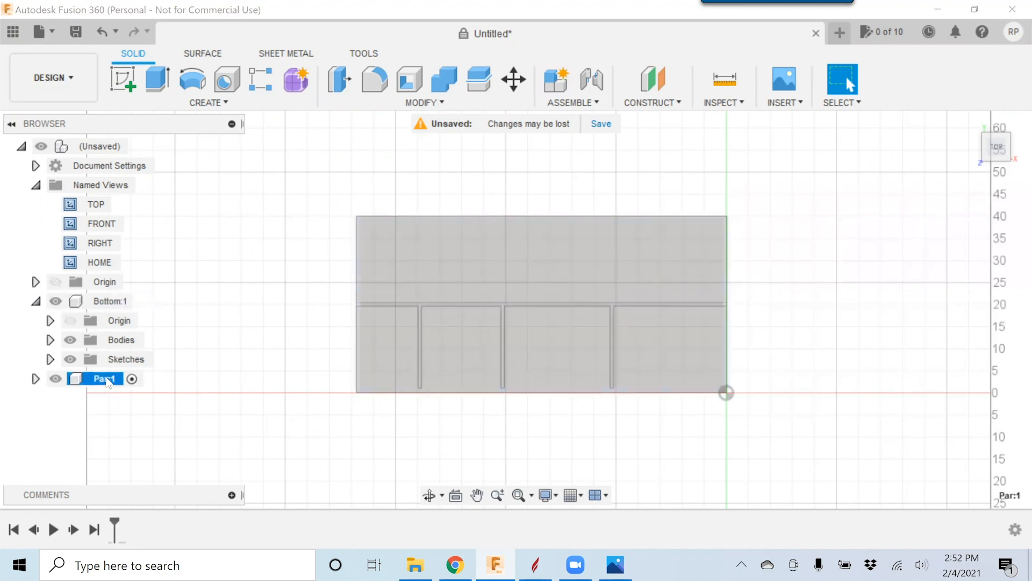
{"action": "left_click", "coordinate": [56, 302]}
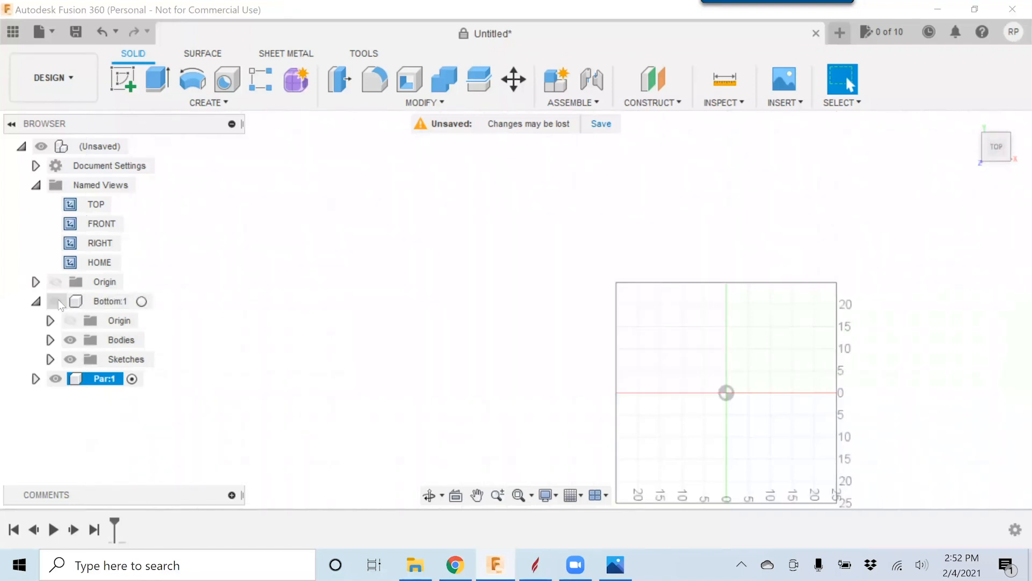
{"action": "left_click", "coordinate": [56, 302]}
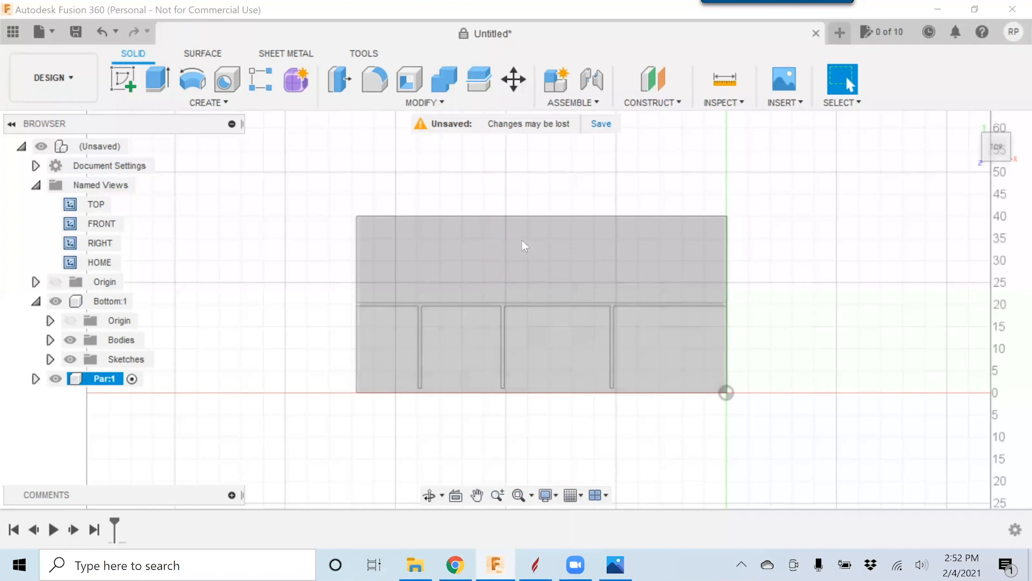
- Sketch a rectangle about 23 in wide and 25 in high on Par's top-view origin plane, beside the Bottom panel
{"action": "mouse_move", "coordinate": [375, 291]}
{"action": "middle_mouse_down"}
{"action": "mouse_move", "coordinate": [470, 288]}
{"action": "mouse_move", "coordinate": [463, 279]}
{"action": "middle_mouse_up"}
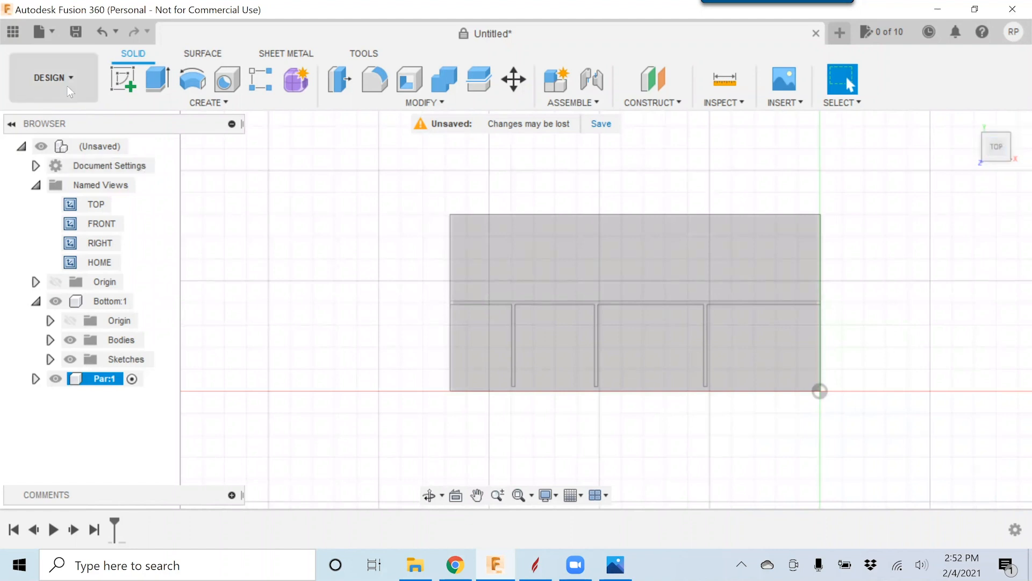
{"action": "left_click", "coordinate": [129, 80]}
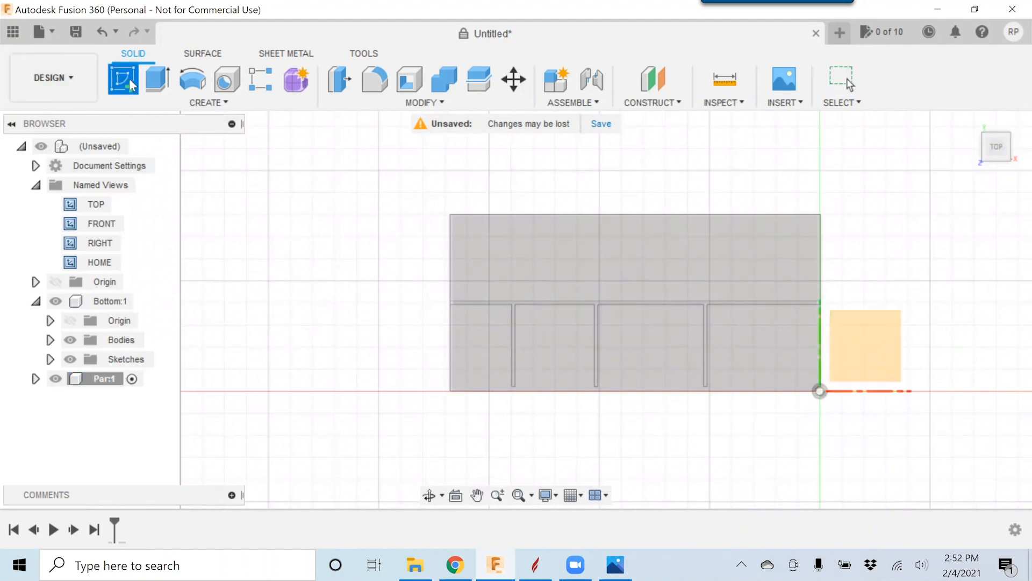
{"action": "left_click", "coordinate": [891, 357]}
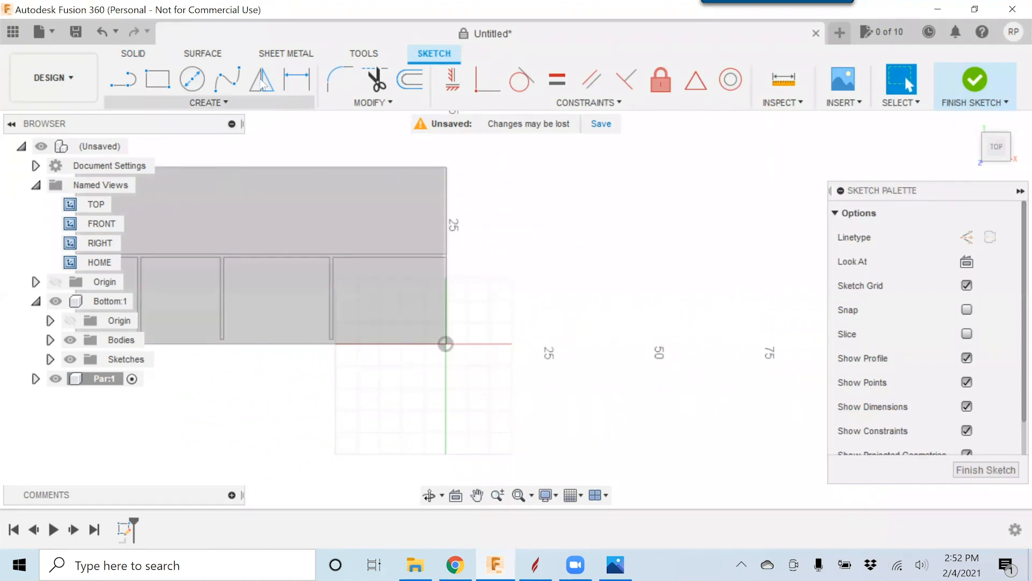
{"action": "left_click", "coordinate": [159, 78]}
{"action": "left_click", "coordinate": [518, 333]}
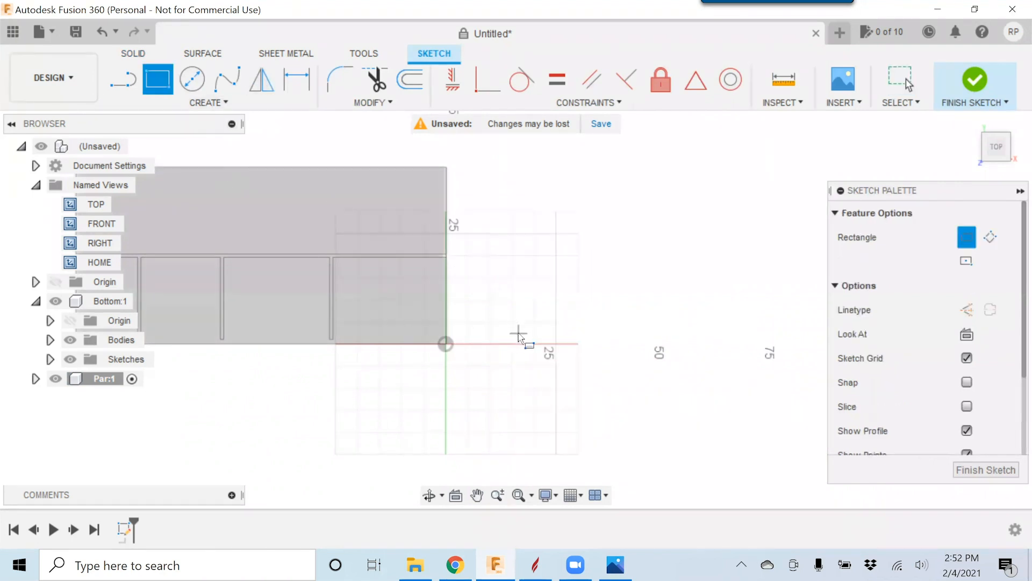
{"action": "left_click", "coordinate": [621, 222]}
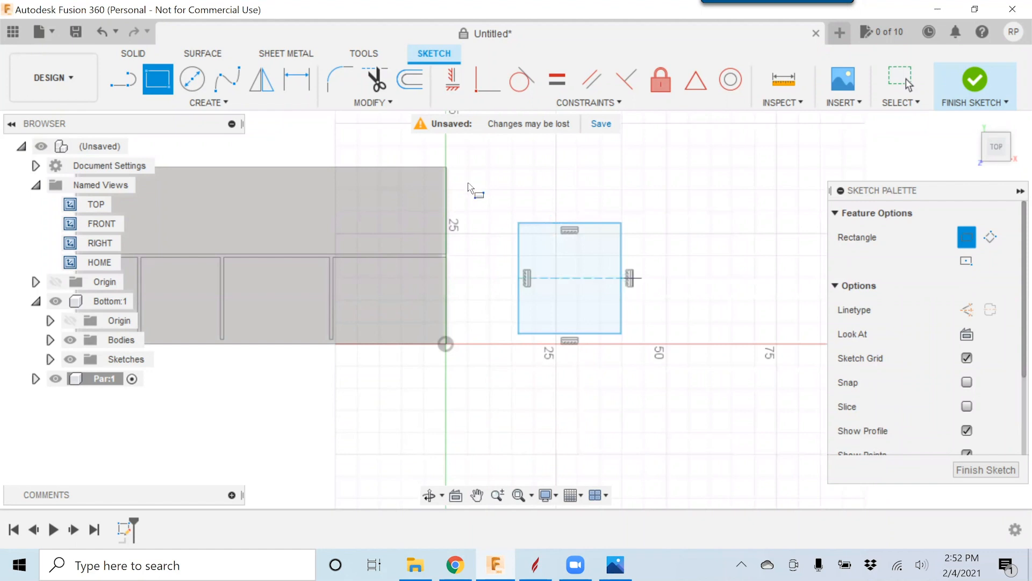
- Dimension the vertical side of the new rectangle as 26 in
{"action": "left_click", "coordinate": [299, 81]}
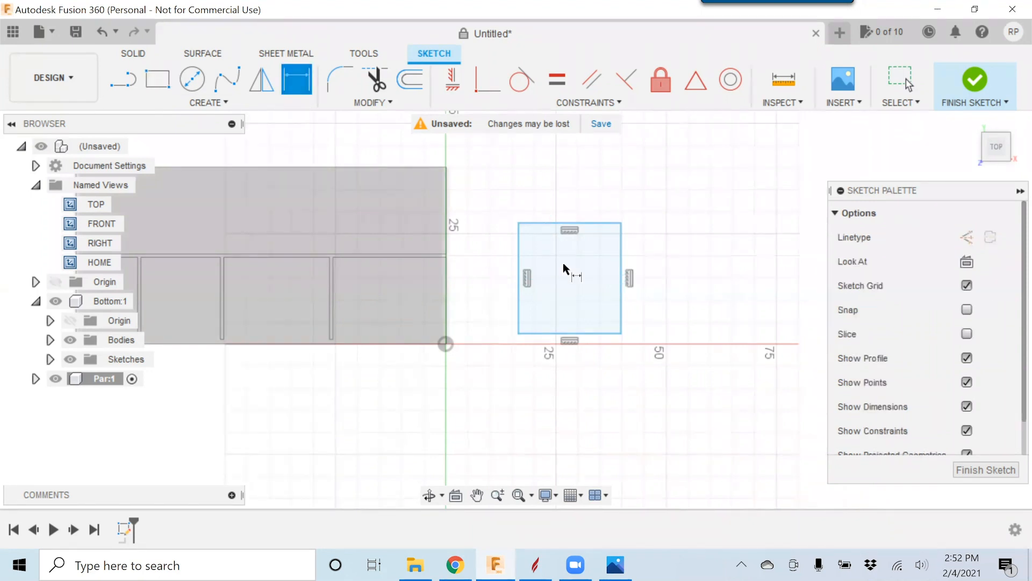
{"action": "left_click", "coordinate": [623, 300]}
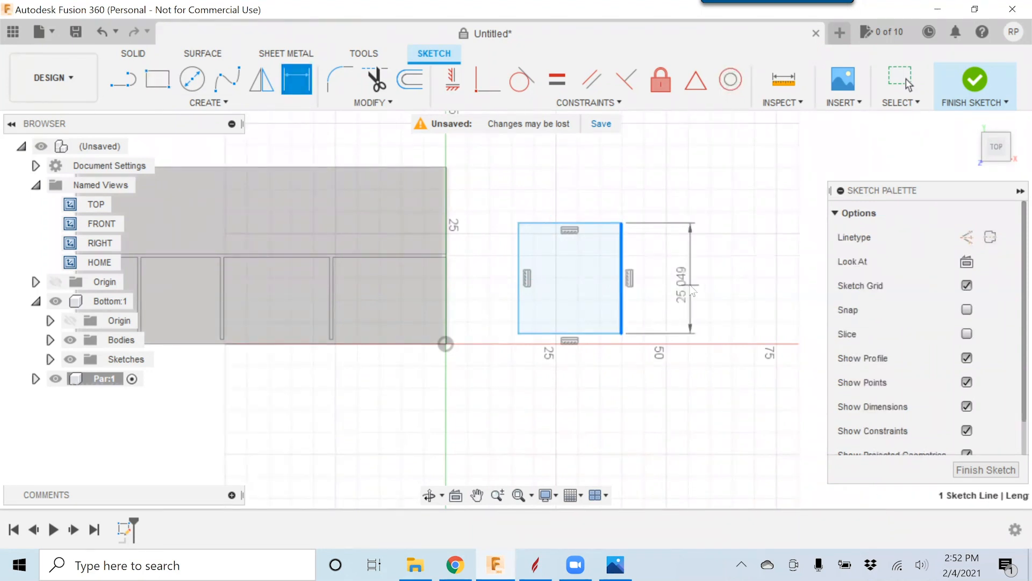
{"action": "left_click", "coordinate": [691, 285]}
{"action": "type", "text": "26"}
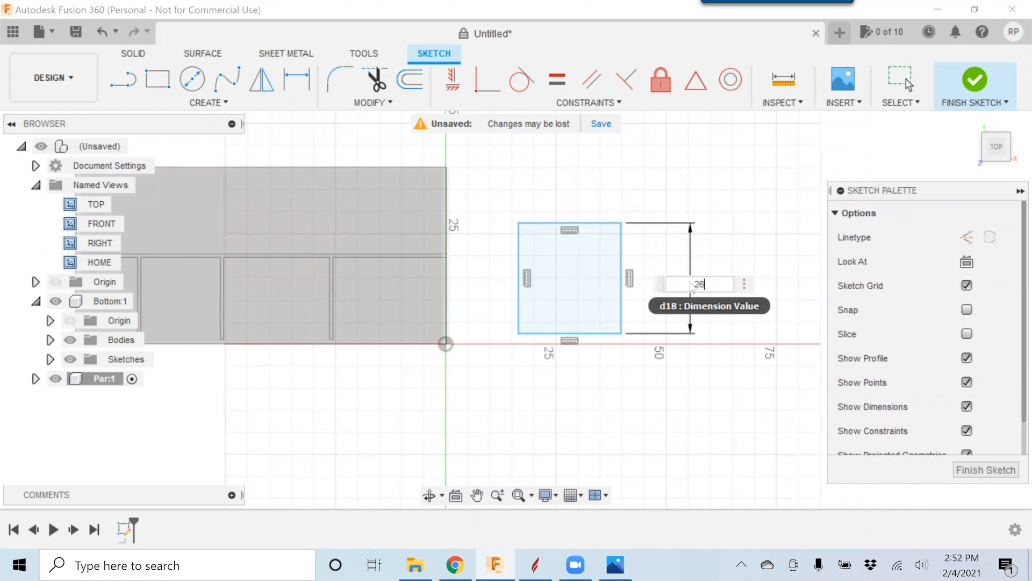
{"action": "key", "text": "Return"}
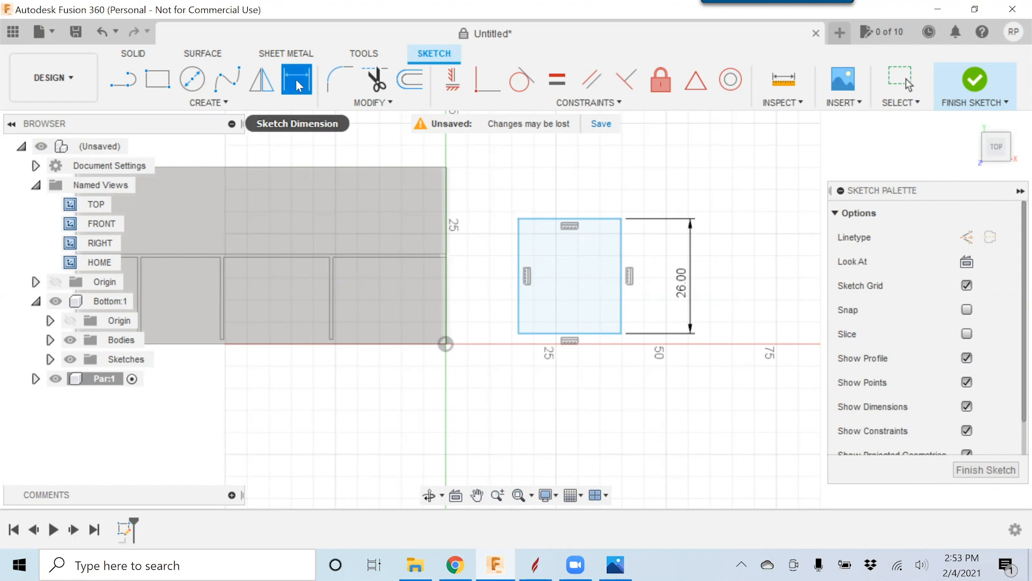
- Dimension the horizontal side of Par's rectangle as Width/2-MaterialThickness-1 and finish the sketch
{"action": "left_click", "coordinate": [561, 217]}
{"action": "left_click", "coordinate": [571, 186]}
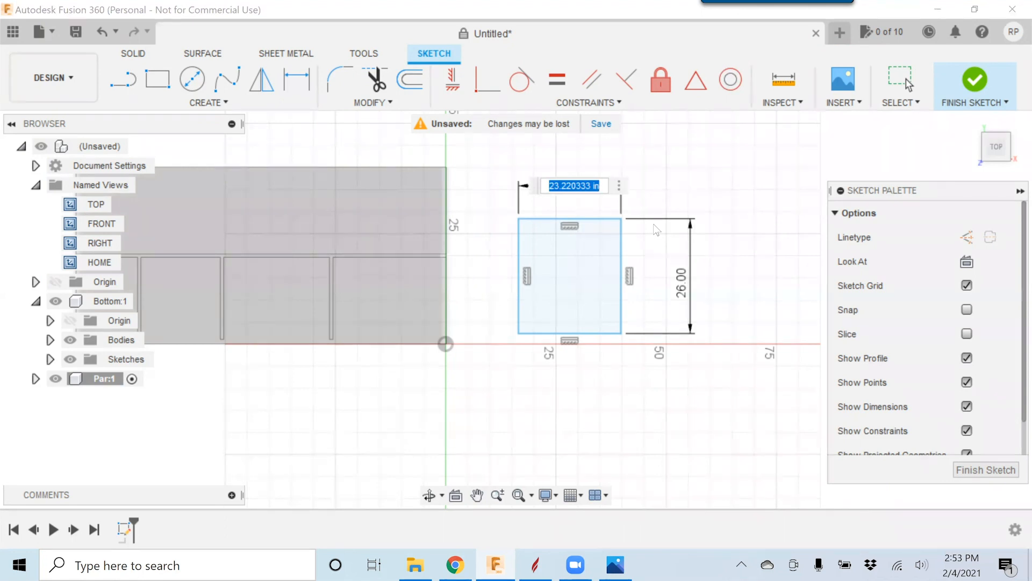
{"action": "type", "text": "w"}
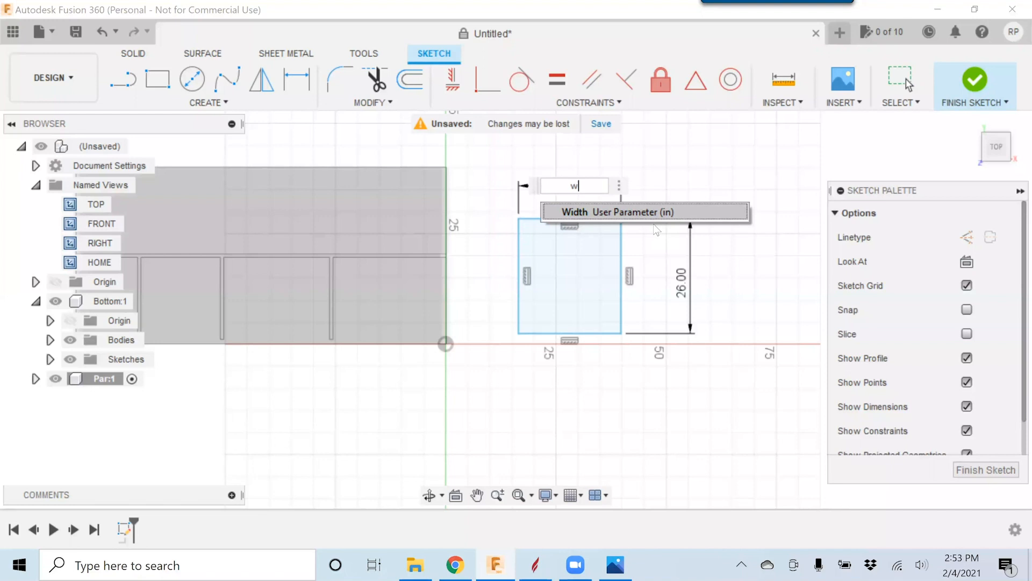
{"action": "key", "text": "Return"}
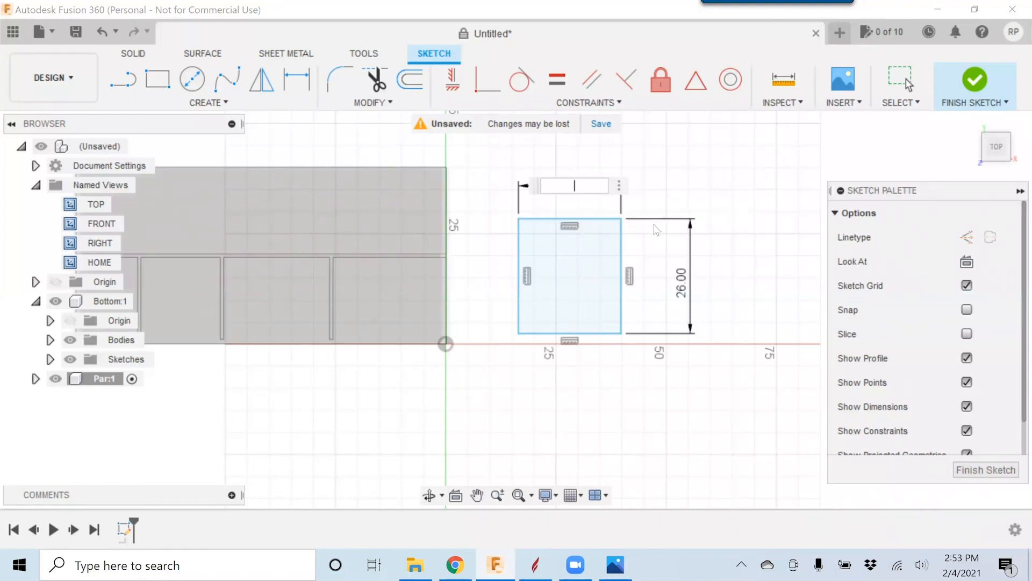
{"action": "type", "text": "i"}
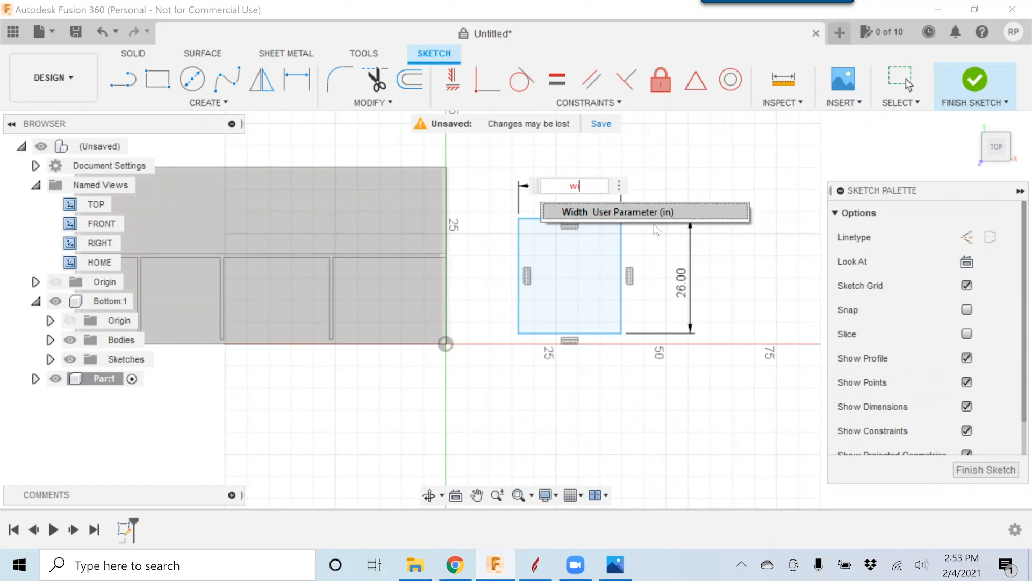
{"action": "left_click", "coordinate": [632, 213]}
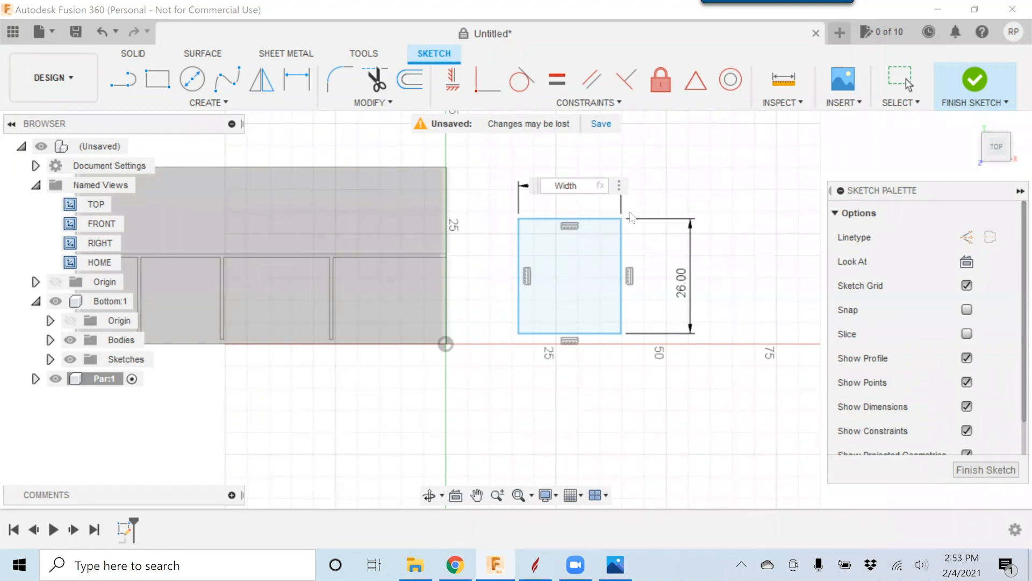
{"action": "type", "text": "/2"}
{"action": "type", "text": "-m"}
{"action": "key", "text": "BackSpace"}
{"action": "type", "text": "m"}
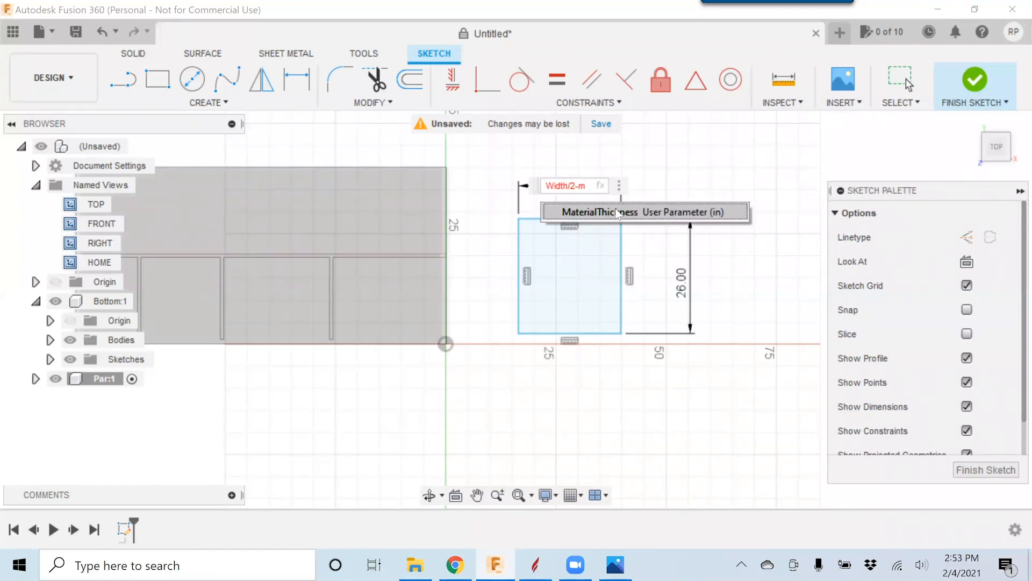
{"action": "left_click", "coordinate": [618, 212]}
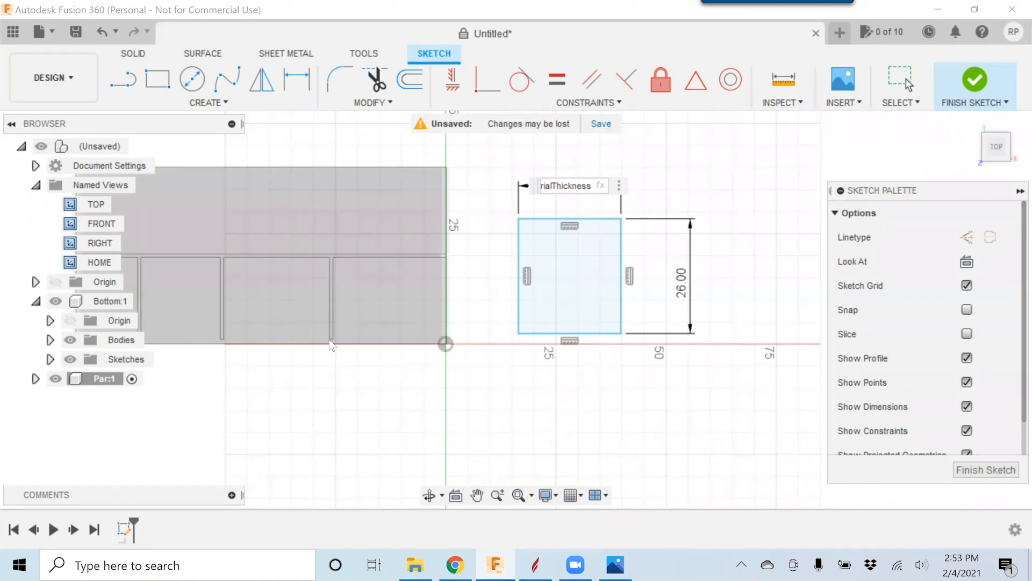
{"action": "type", "text": "-1"}
{"action": "key", "text": "Return"}
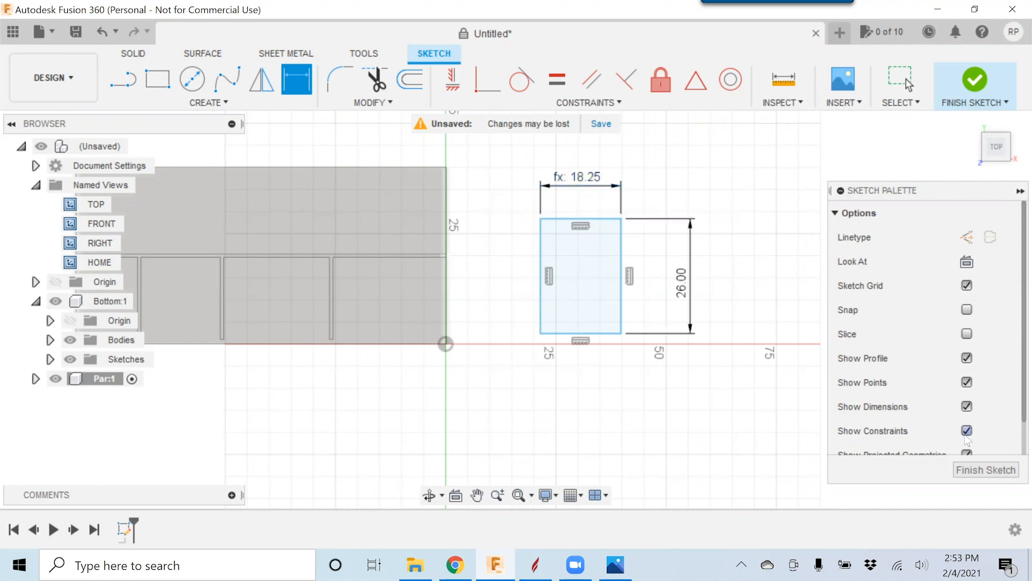
{"action": "left_click", "coordinate": [968, 471]}
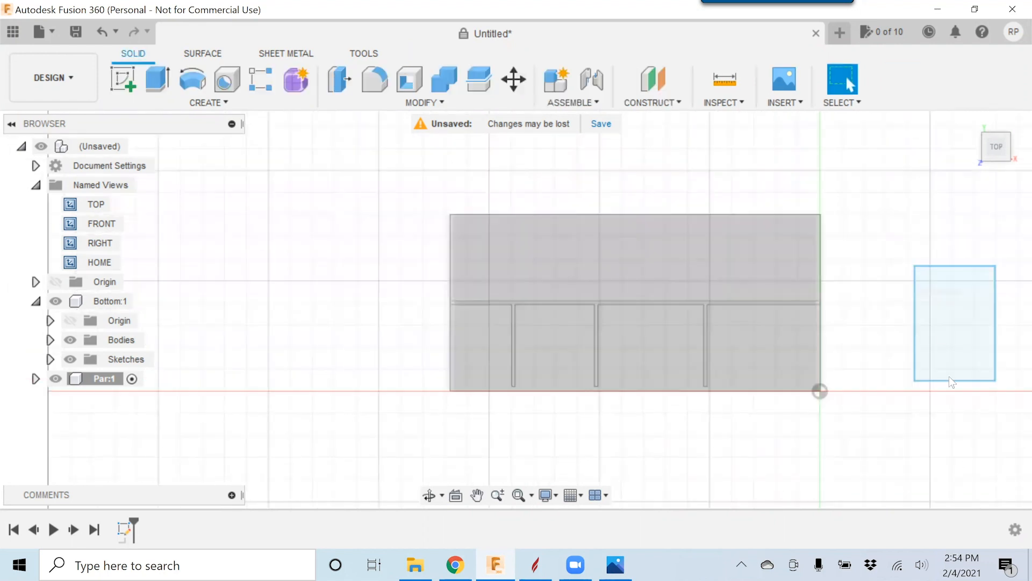
- Extrude the Par rectangle by MaterialThickness as a new body
{"action": "left_click", "coordinate": [945, 322]}
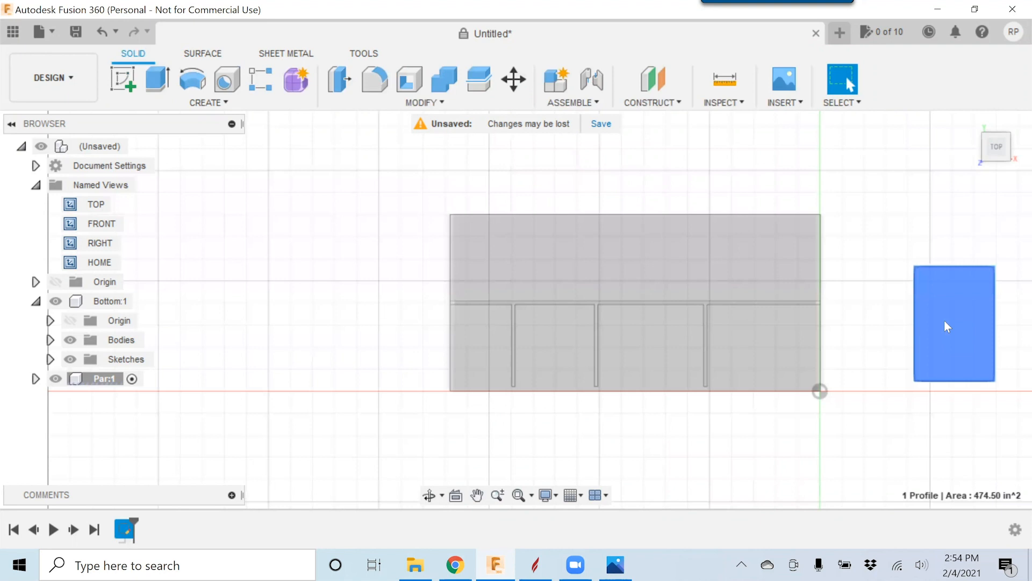
{"action": "left_click", "coordinate": [165, 74]}
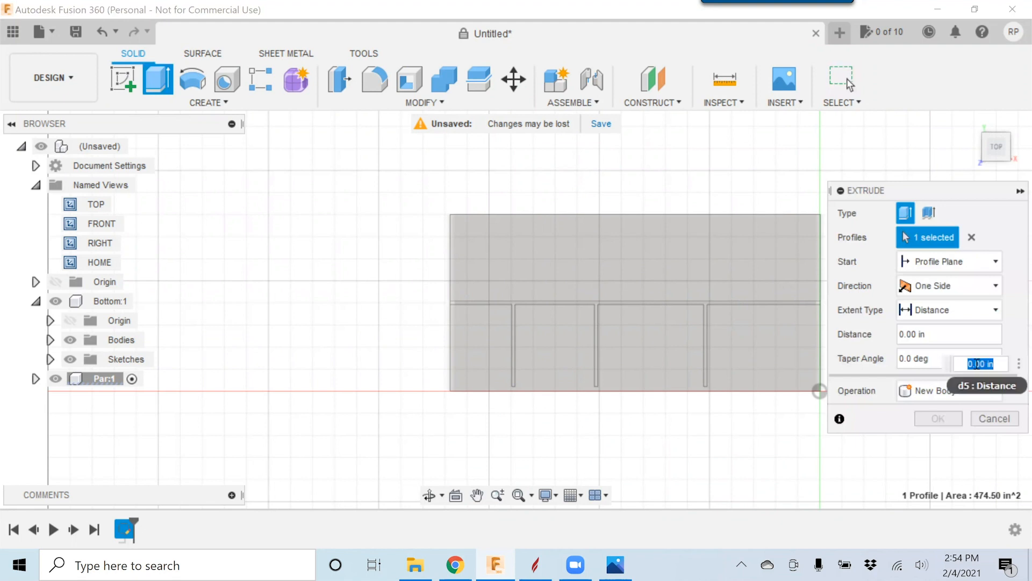
{"action": "type", "text": "ma"}
{"action": "left_click", "coordinate": [922, 392]}
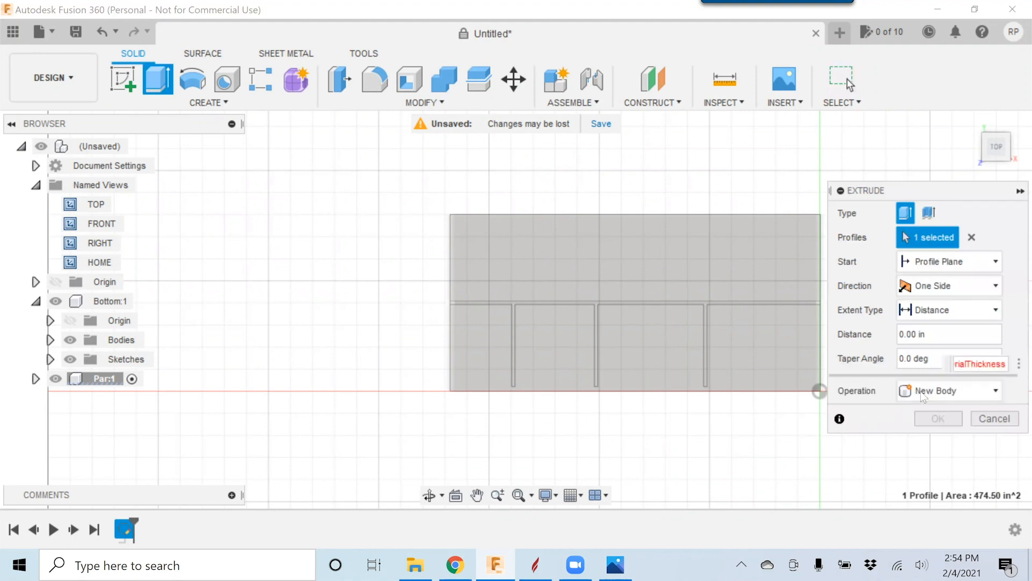
{"action": "left_click", "coordinate": [938, 418]}
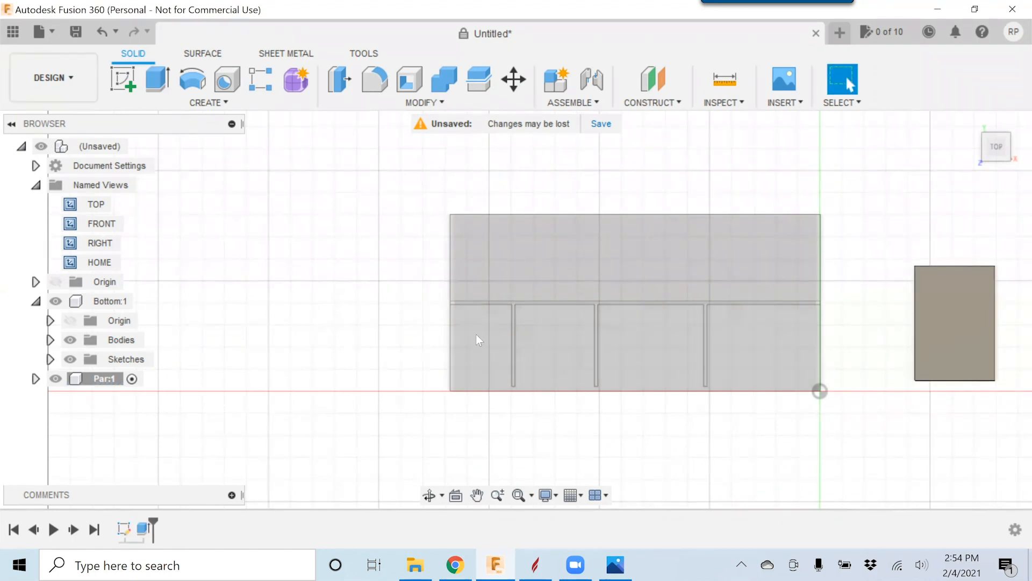
- Expand the Par component and measure the length of its panel's upper horizontal edge
{"action": "left_click", "coordinate": [36, 379]}
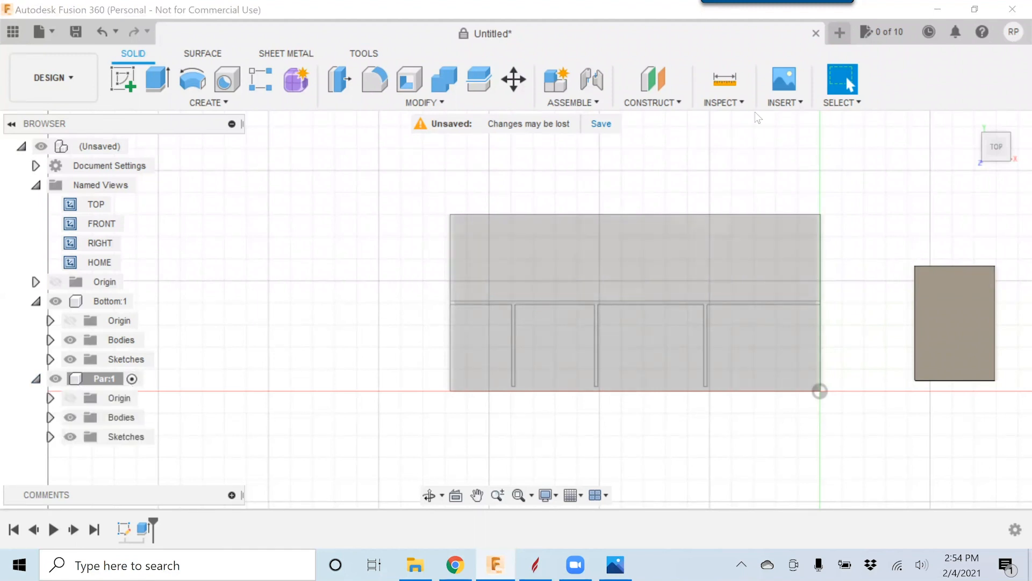
{"action": "left_click", "coordinate": [725, 81]}
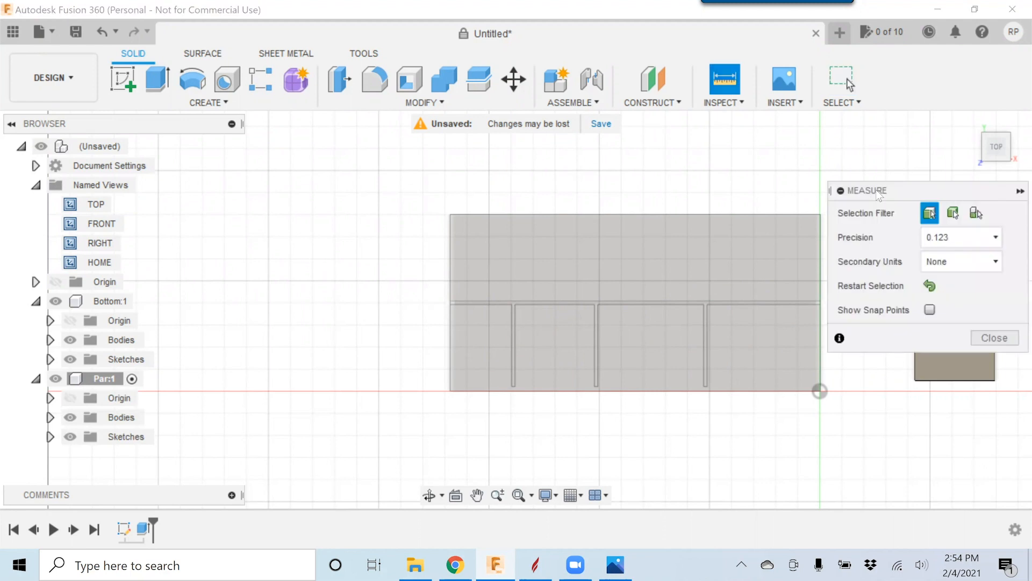
{"action": "left_click_drag", "start_coordinate": [878, 192], "coordinate": [712, 347]}
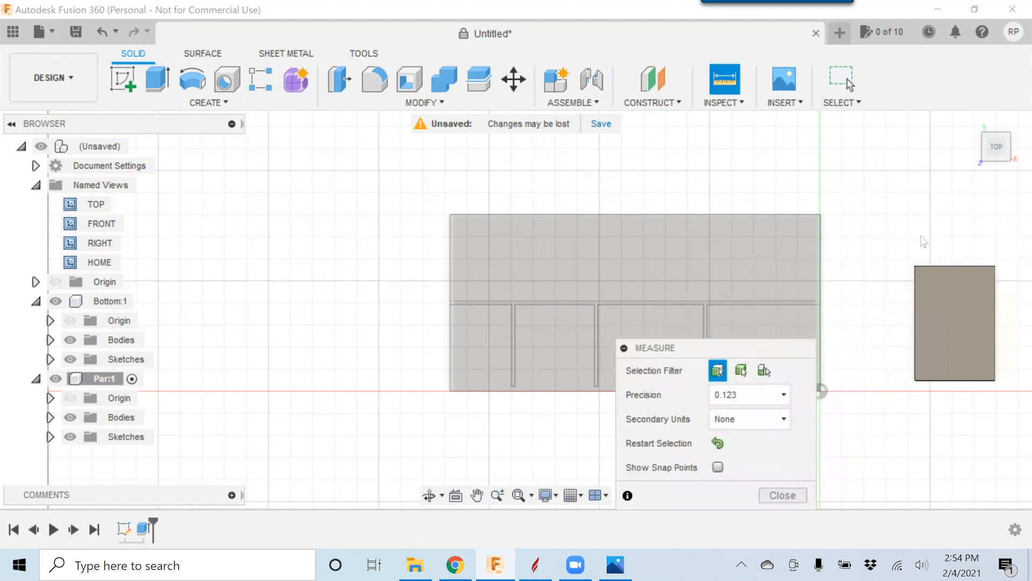
{"action": "left_click", "coordinate": [957, 266]}
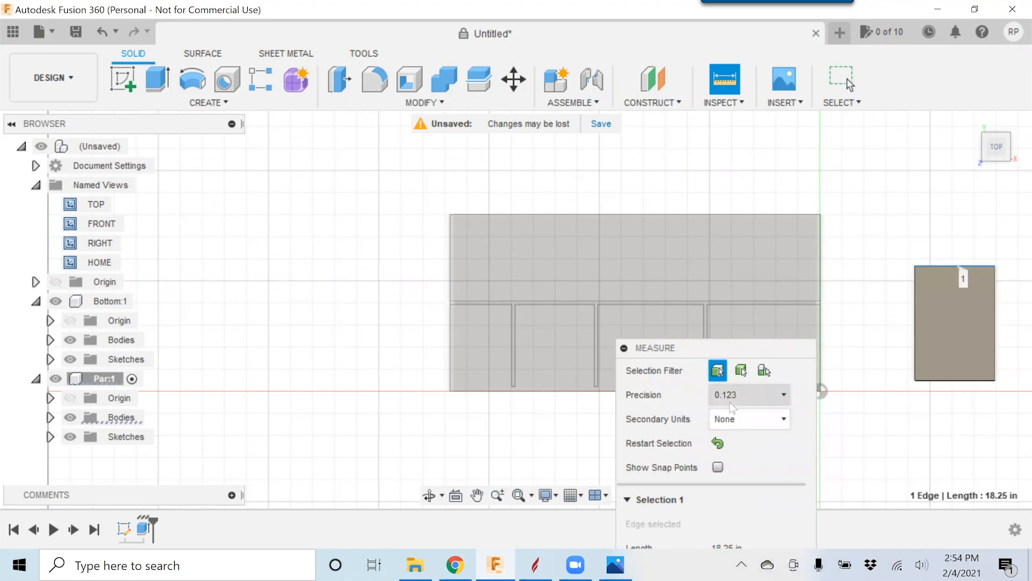
{"action": "left_click_drag", "start_coordinate": [725, 351], "coordinate": [682, 330]}
{"action": "left_click_drag", "start_coordinate": [613, 327], "coordinate": [253, 172]}
{"action": "left_click", "coordinate": [380, 401]}
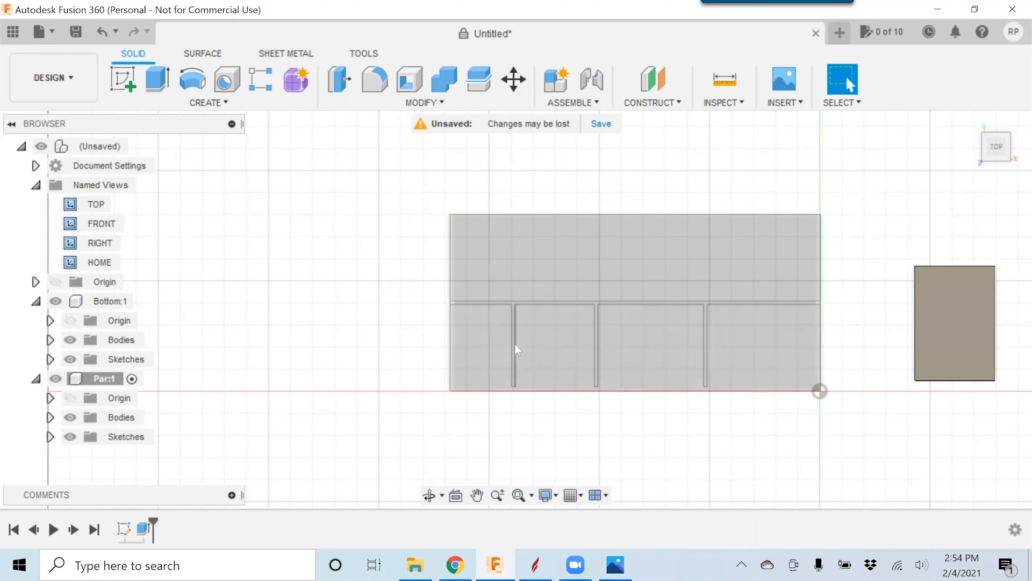
- Measure the long edge of the leftmost vertical slot in the Bottom panel and inspect the slots up close
{"action": "left_click", "coordinate": [725, 79]}
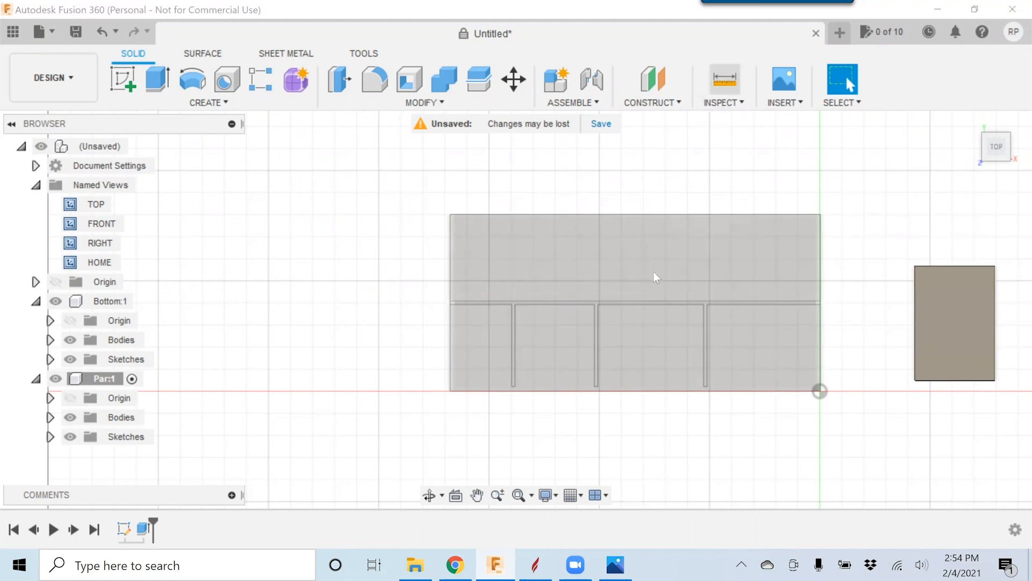
{"action": "left_click", "coordinate": [512, 338]}
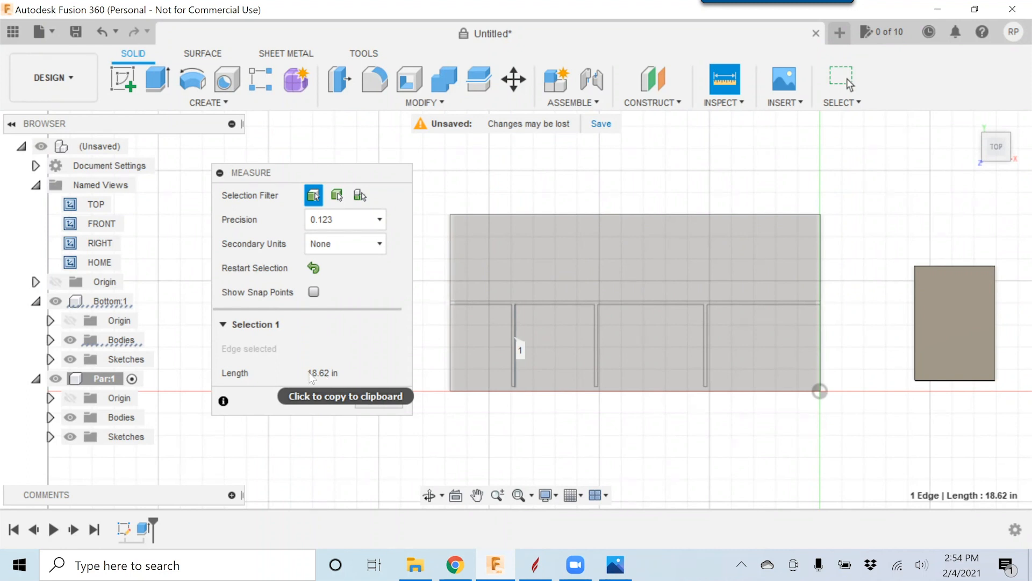
{"action": "scroll", "coordinate": [521, 367], "scroll_direction": "up", "scroll_amount": 4}
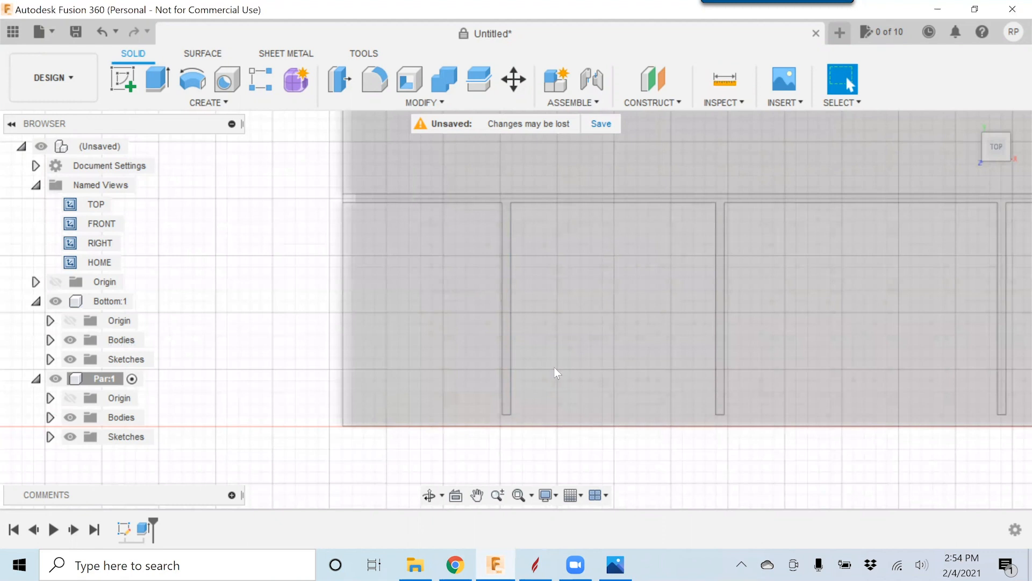
{"action": "scroll", "coordinate": [553, 367], "scroll_direction": "down", "scroll_amount": 6}
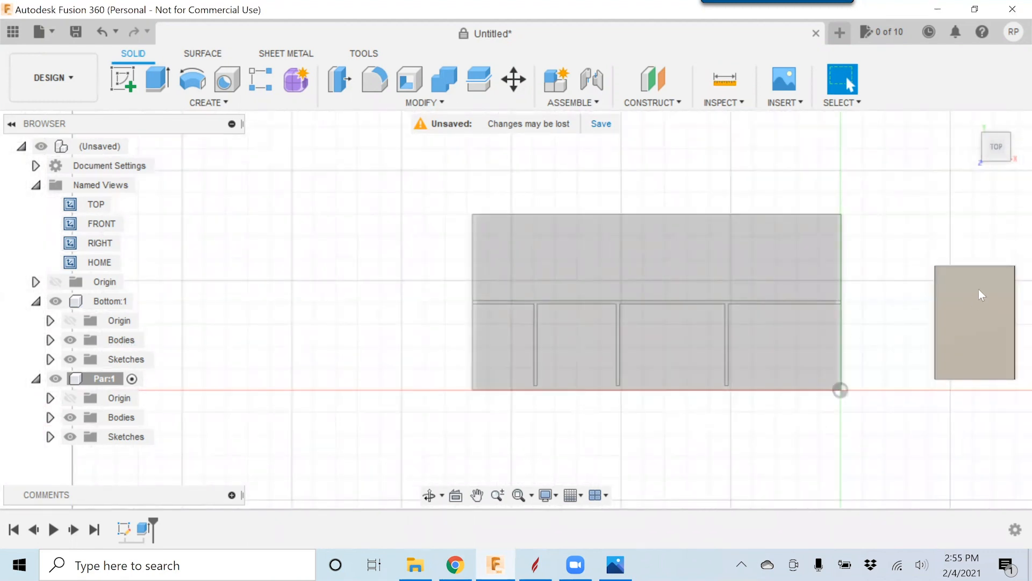
- Edit Par's sketch, set the horizontal dimension to Width / 2 - MaterialThickness/2 - 1 in, and finish the sketch
{"action": "middle_click_drag", "start_coordinate": [974, 357], "coordinate": [803, 360]}
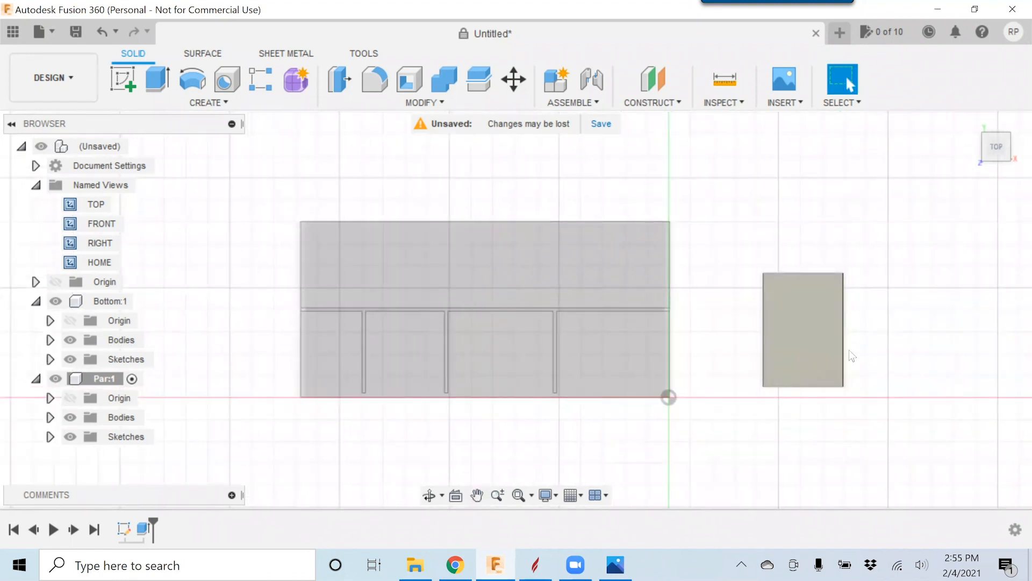
{"action": "left_click", "coordinate": [50, 436]}
{"action": "left_click", "coordinate": [110, 461]}
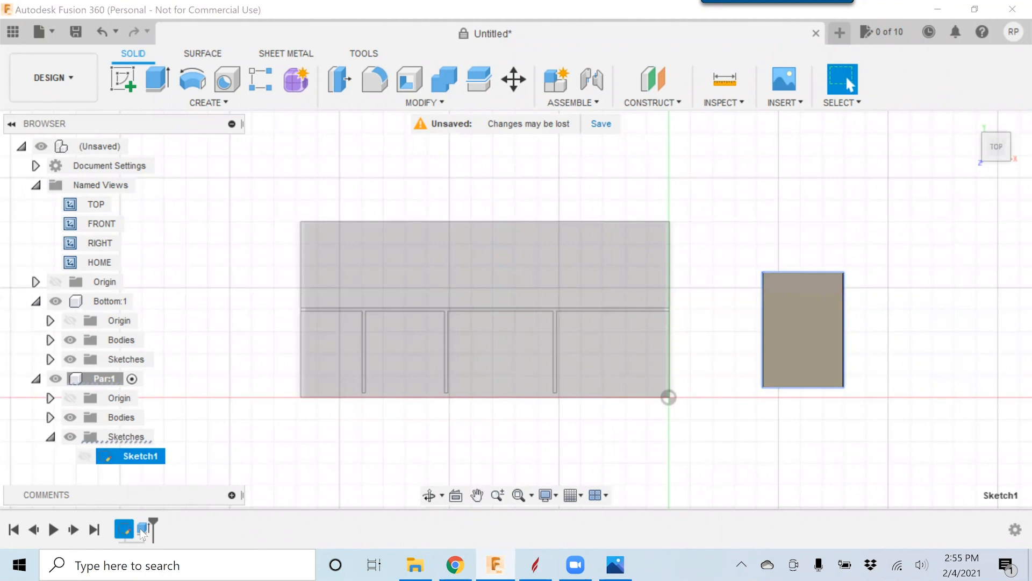
{"action": "right_click", "coordinate": [132, 457]}
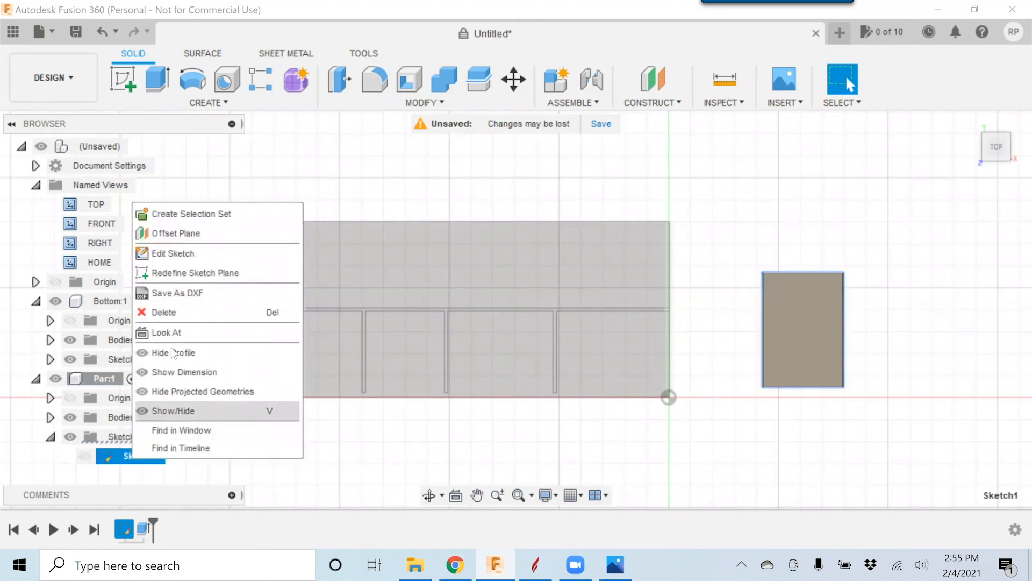
{"action": "left_click", "coordinate": [202, 263]}
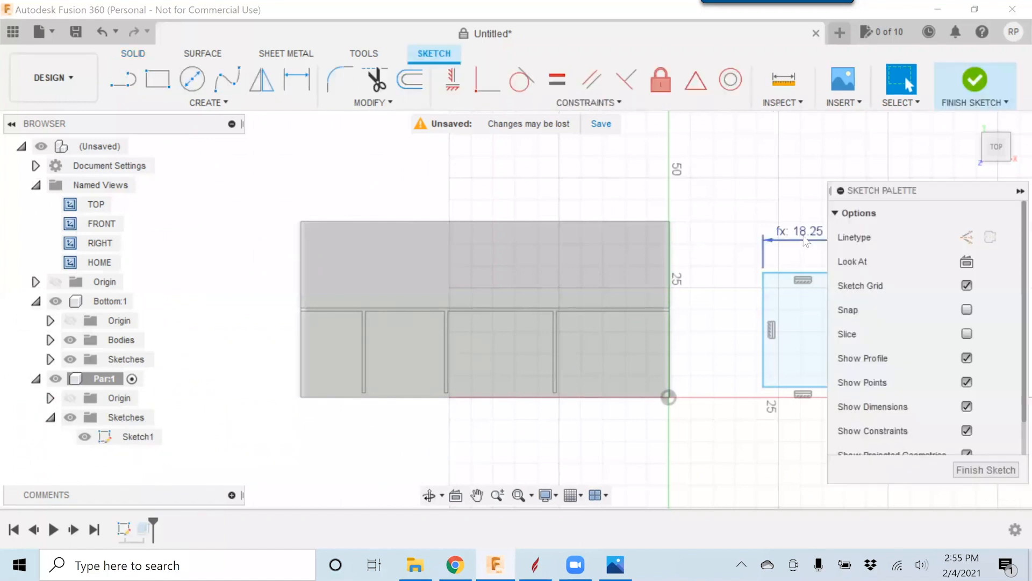
{"action": "double_click", "coordinate": [807, 232]}
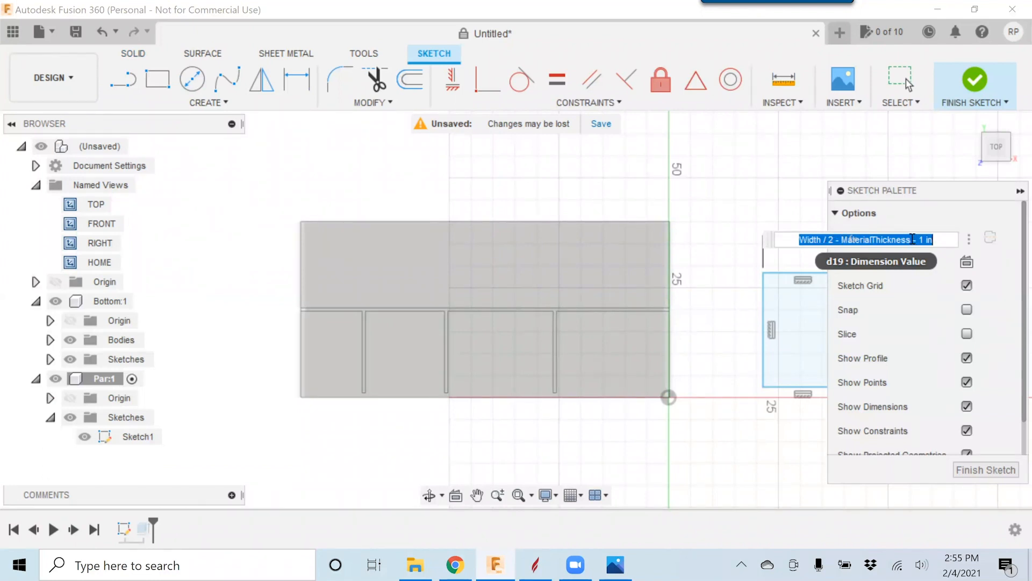
{"action": "left_click", "coordinate": [913, 239]}
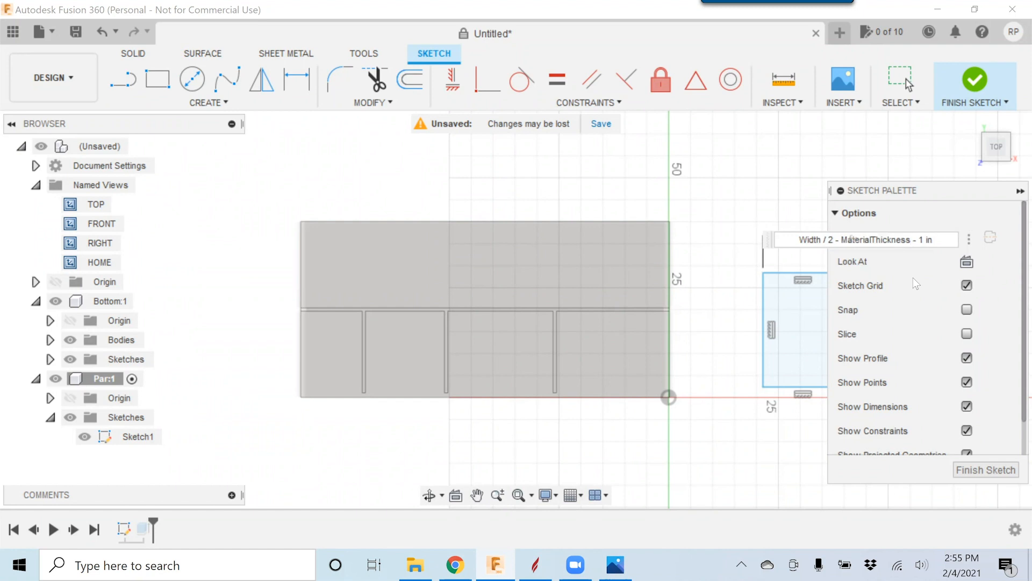
{"action": "type", "text": "/2"}
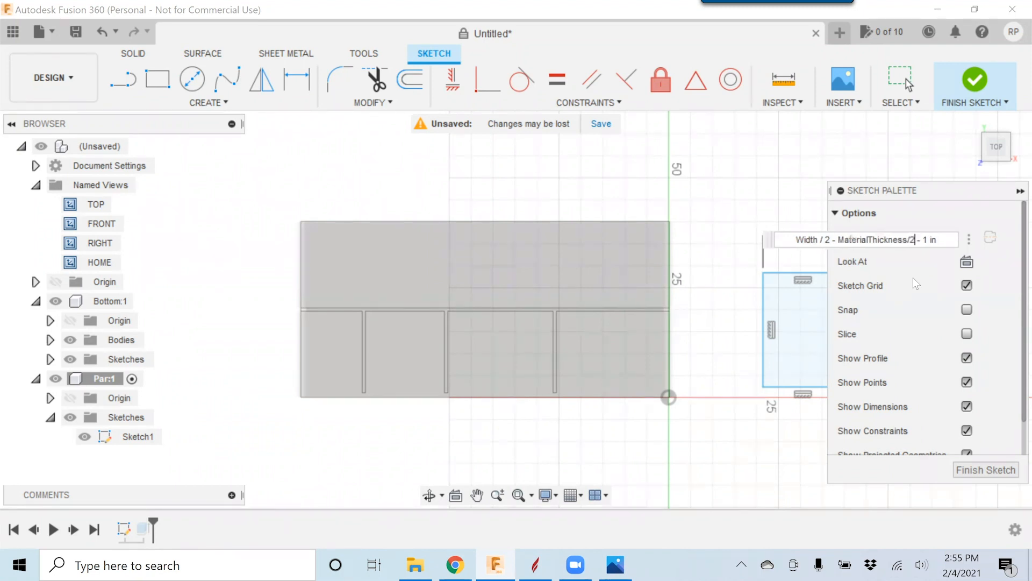
{"action": "left_click", "coordinate": [986, 470]}
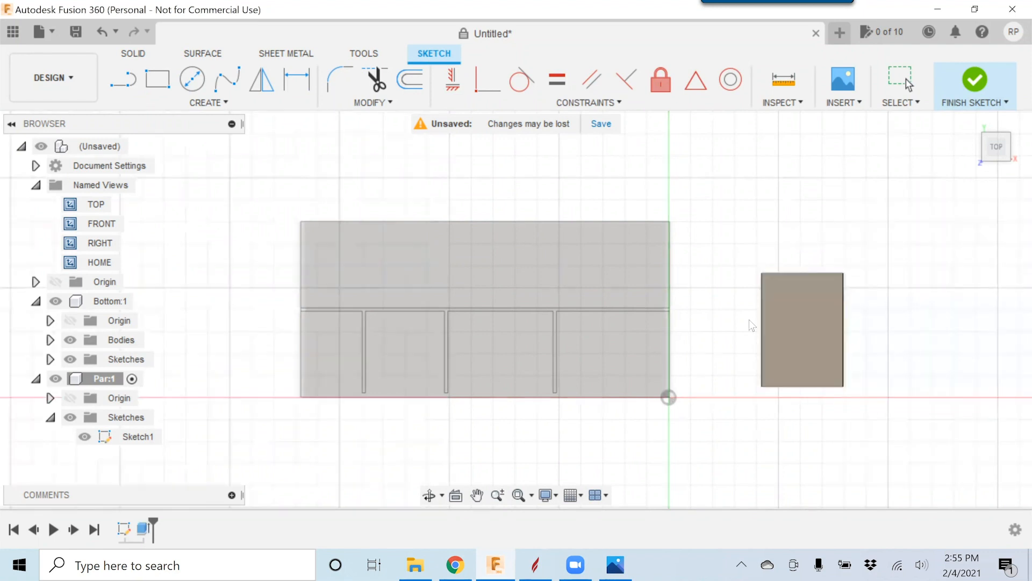
- Measure the Par panel's upper edge again after the dimension edit
{"action": "left_click", "coordinate": [726, 81]}
{"action": "left_click", "coordinate": [792, 272]}
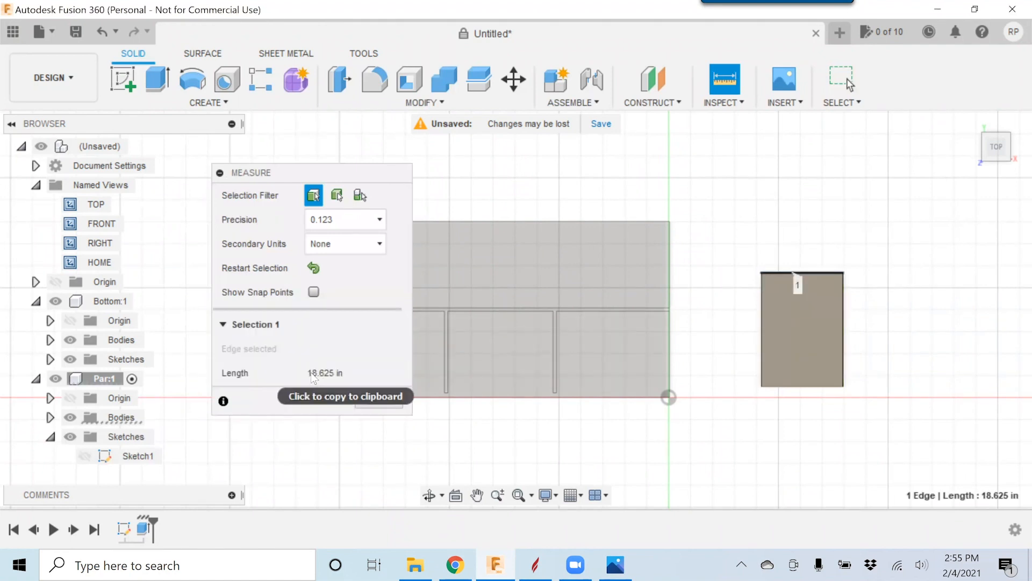
{"action": "left_click", "coordinate": [375, 400]}
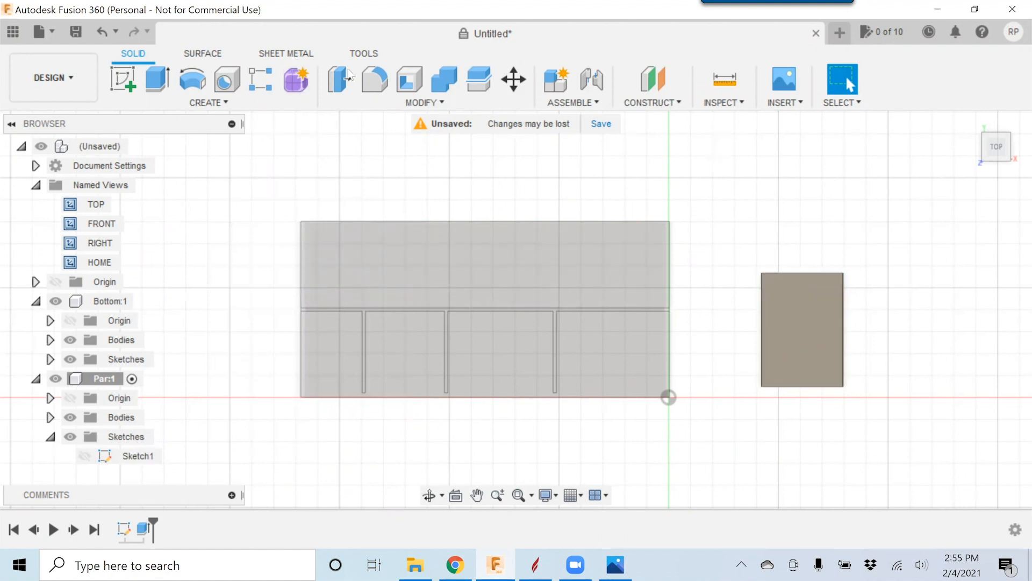
- Set the Width user parameter to 35 in and accept the parameter changes
{"action": "left_click", "coordinate": [442, 103]}
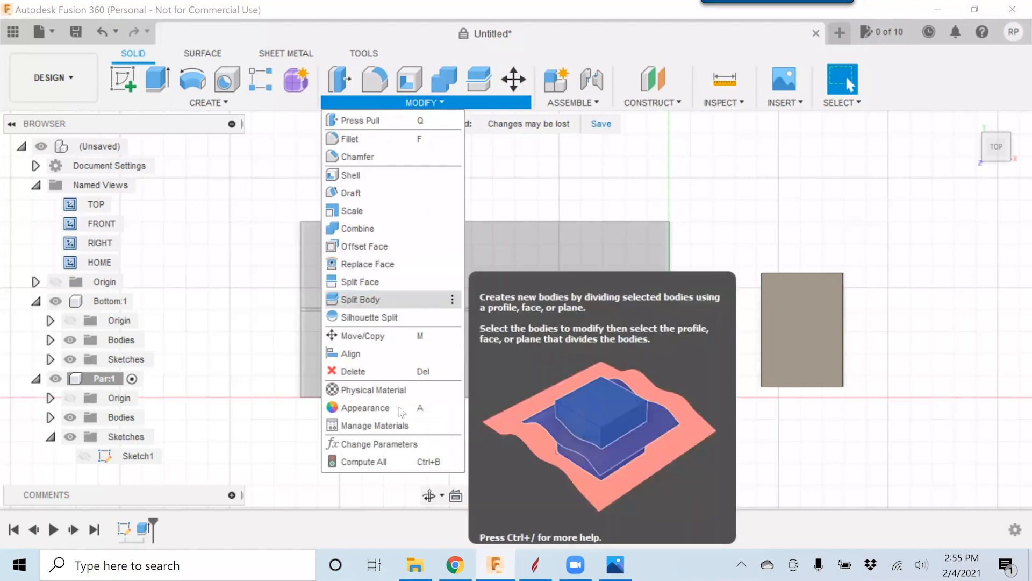
{"action": "left_click", "coordinate": [392, 445]}
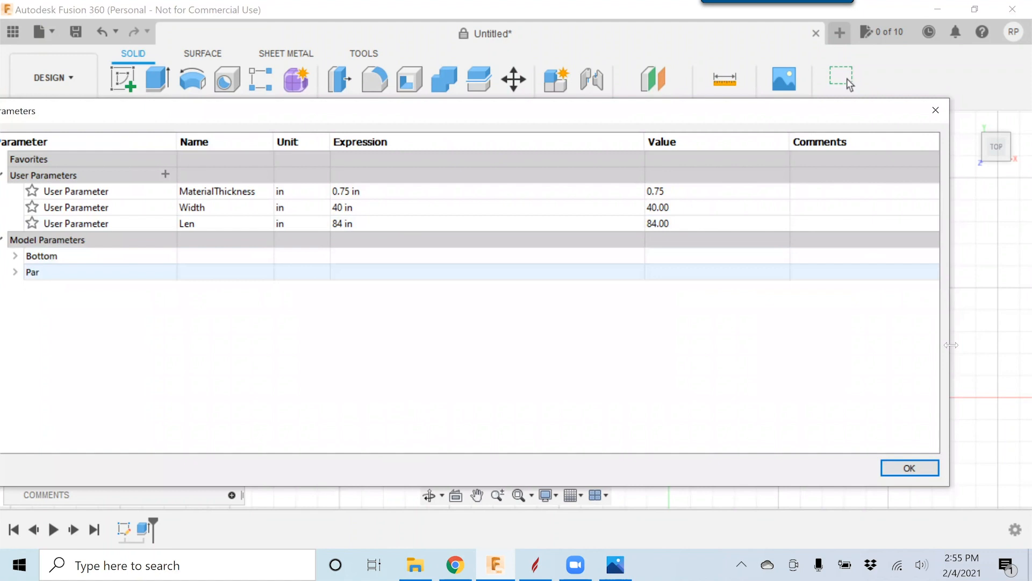
{"action": "left_click_drag", "start_coordinate": [951, 345], "coordinate": [582, 345]}
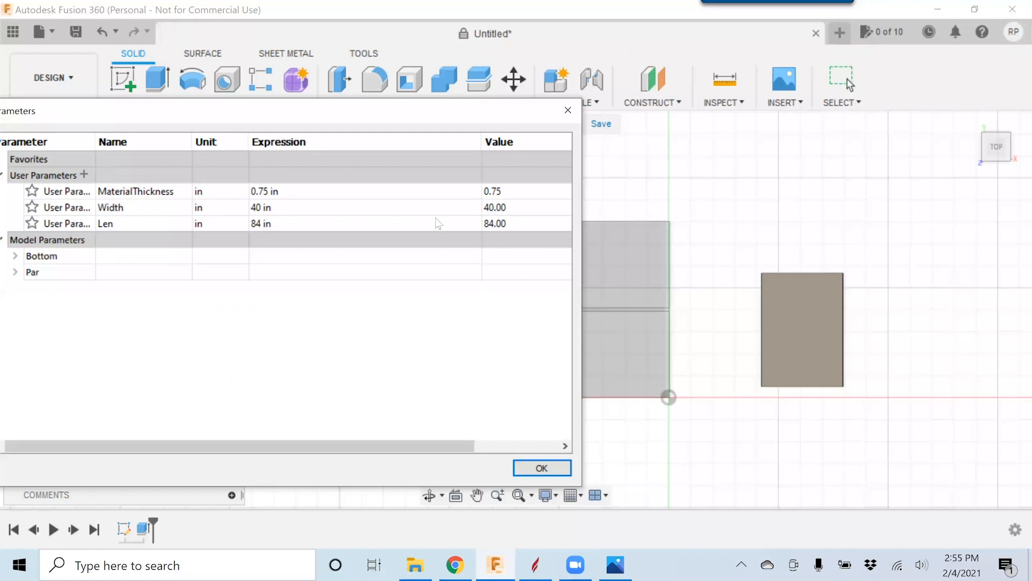
{"action": "double_click", "coordinate": [318, 208]}
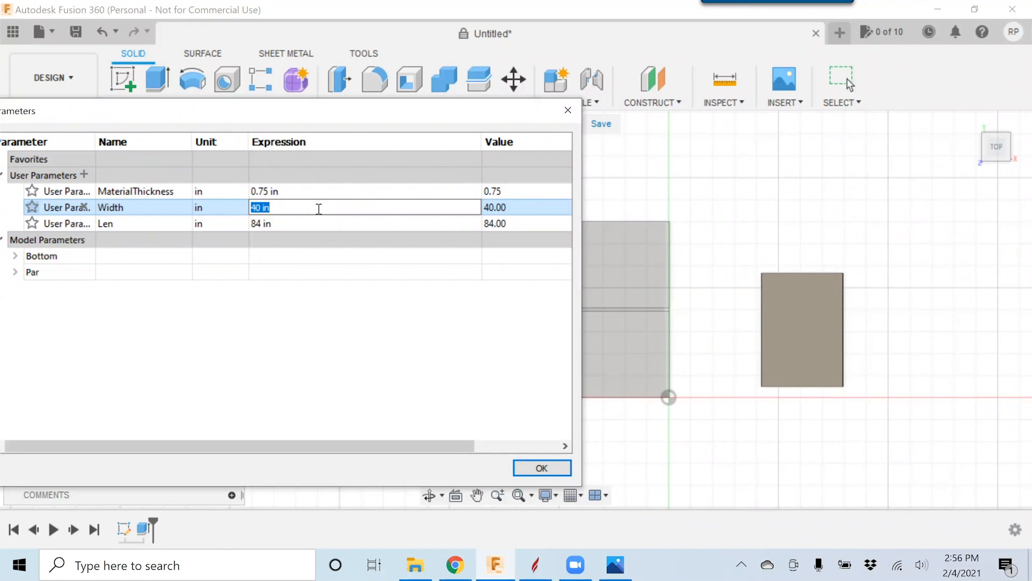
{"action": "type", "text": "35"}
{"action": "key", "text": "Return"}
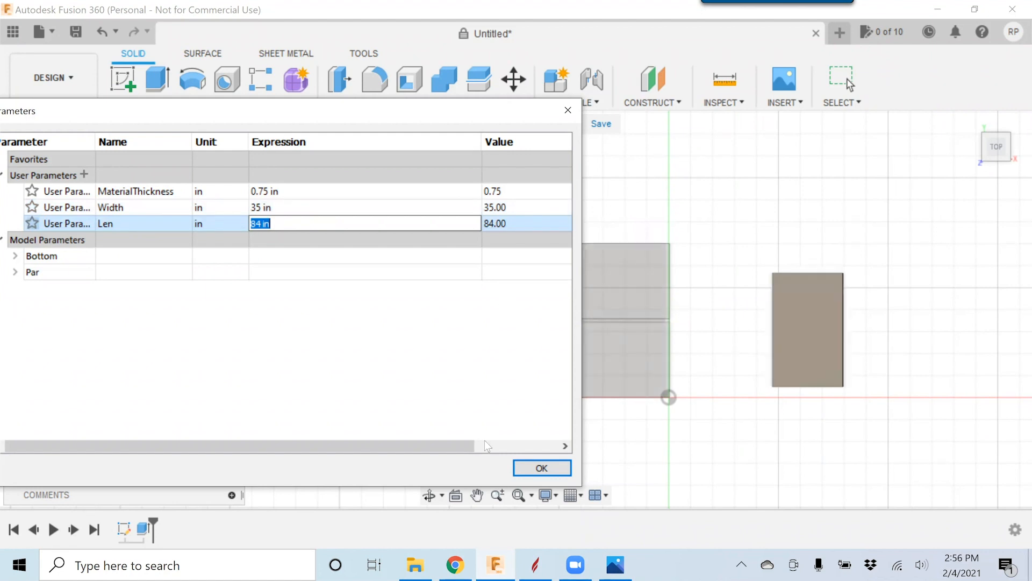
{"action": "left_click", "coordinate": [533, 466]}
{"action": "left_click", "coordinate": [538, 467]}
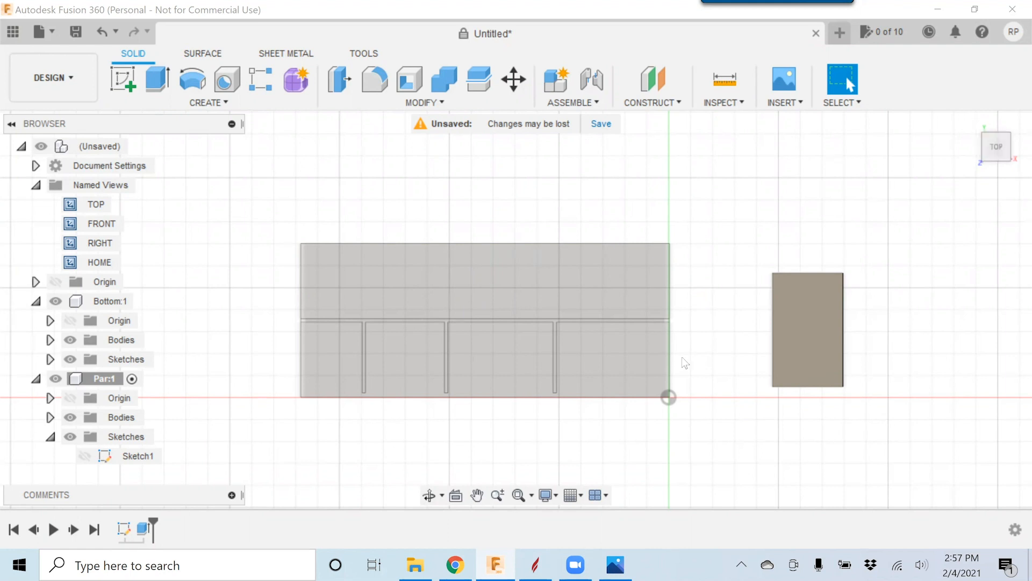
- Switch to the Photos app and browse the pictures of the slotted plywood panel and the finished table with shelves
{"action": "left_click", "coordinate": [616, 565]}
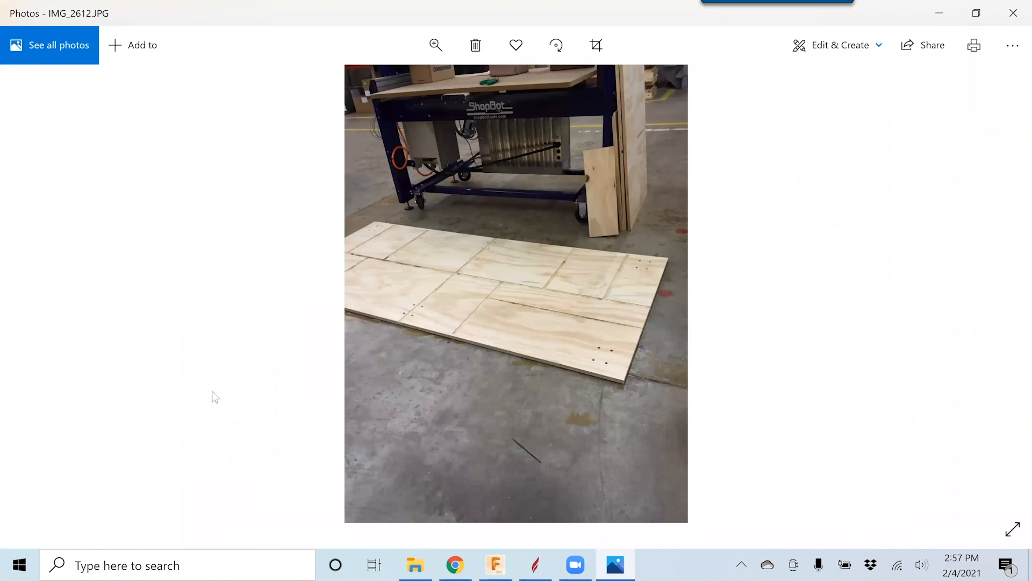
{"action": "key", "text": "Right"}
{"action": "key", "text": "Right"}
{"action": "key", "text": "Right"}
{"action": "key", "text": "Right"}
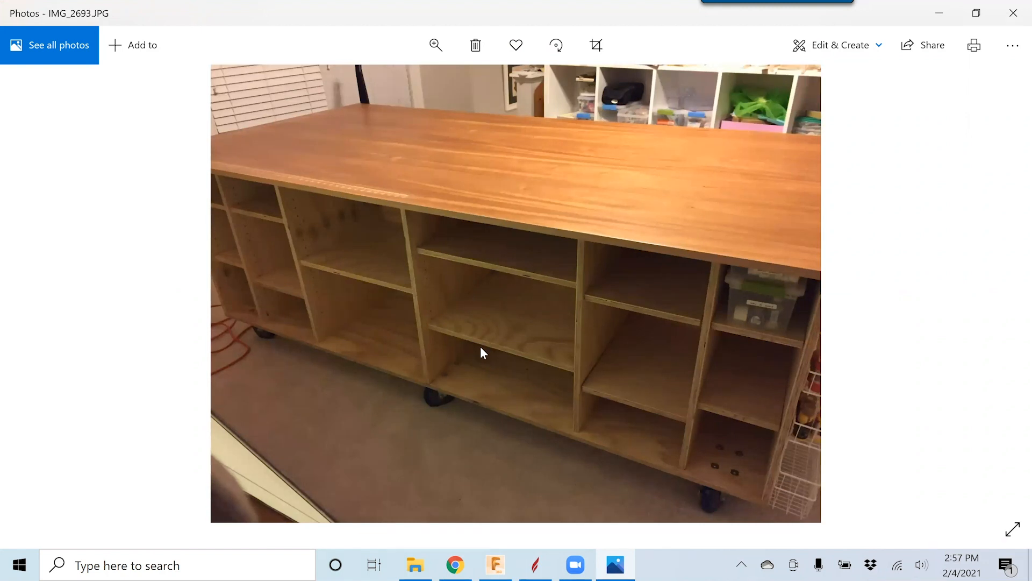
{"action": "key", "text": "Right"}
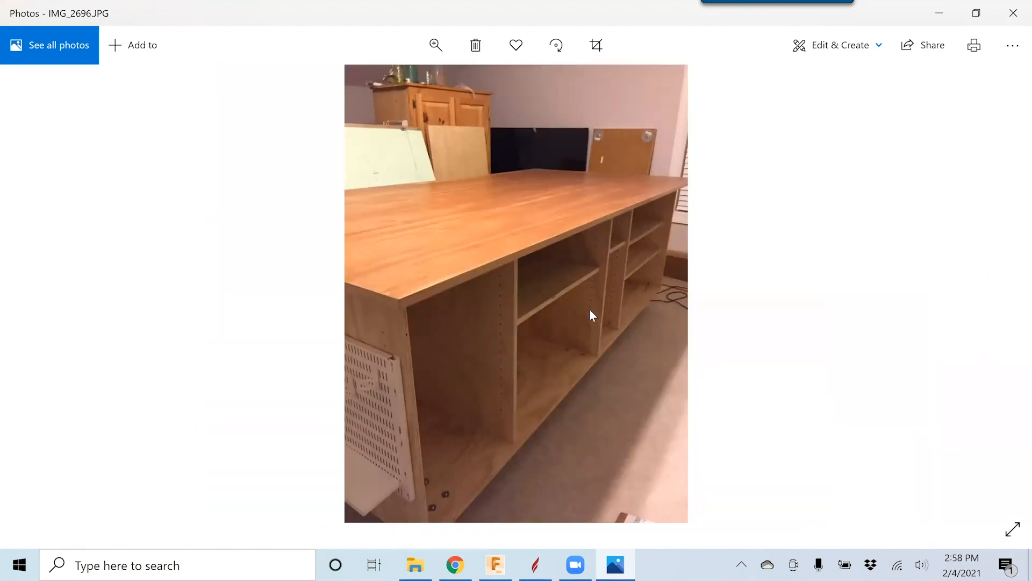
{"action": "key", "text": "Left"}
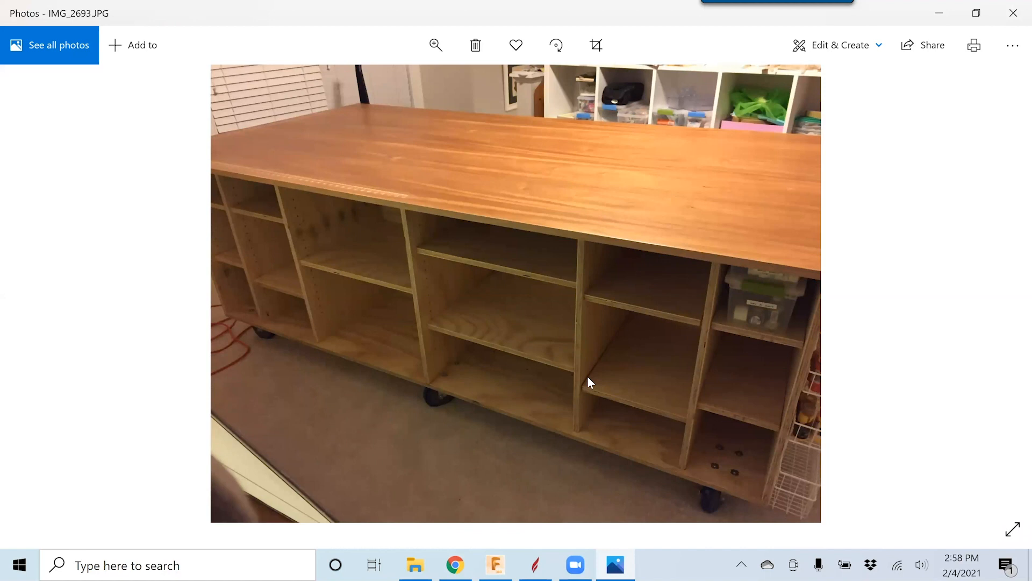
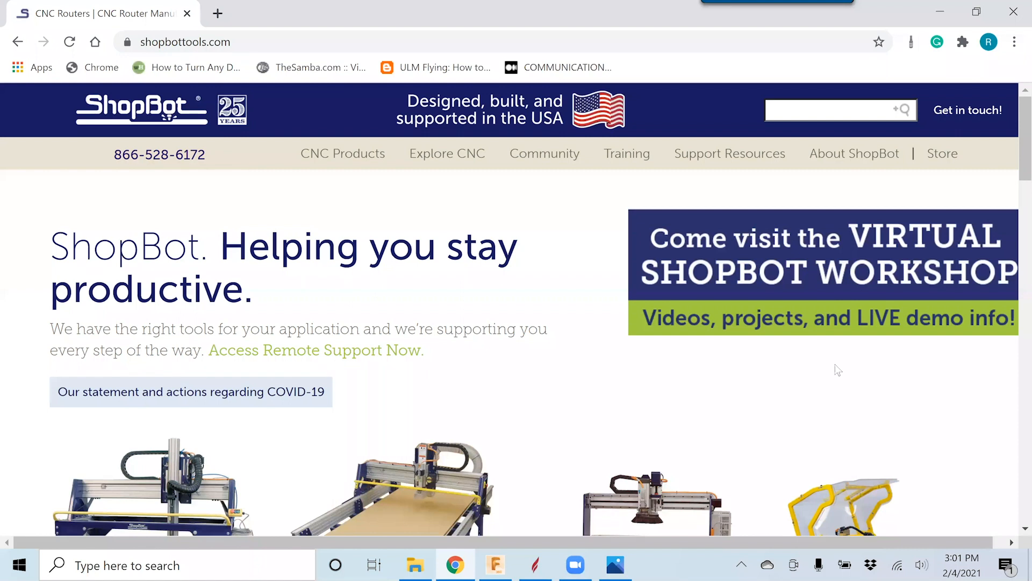
- Switch back to Fusion 360 and inspect both panels from an angle and in the fitted top view
{"action": "left_click", "coordinate": [496, 564]}
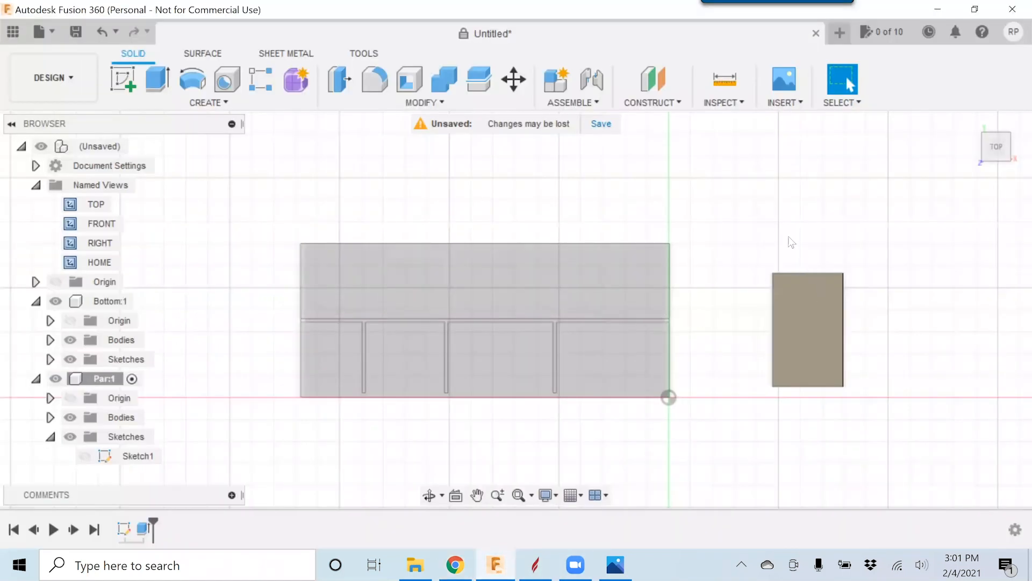
{"action": "middle_click_drag", "start_coordinate": [828, 154], "coordinate": [734, 202]}
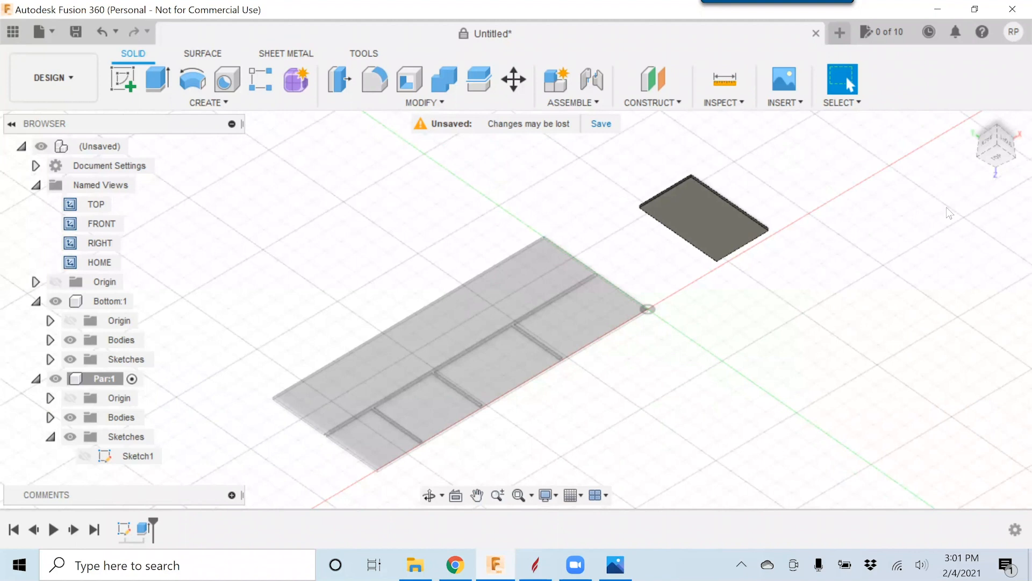
{"action": "left_click", "coordinate": [997, 159]}
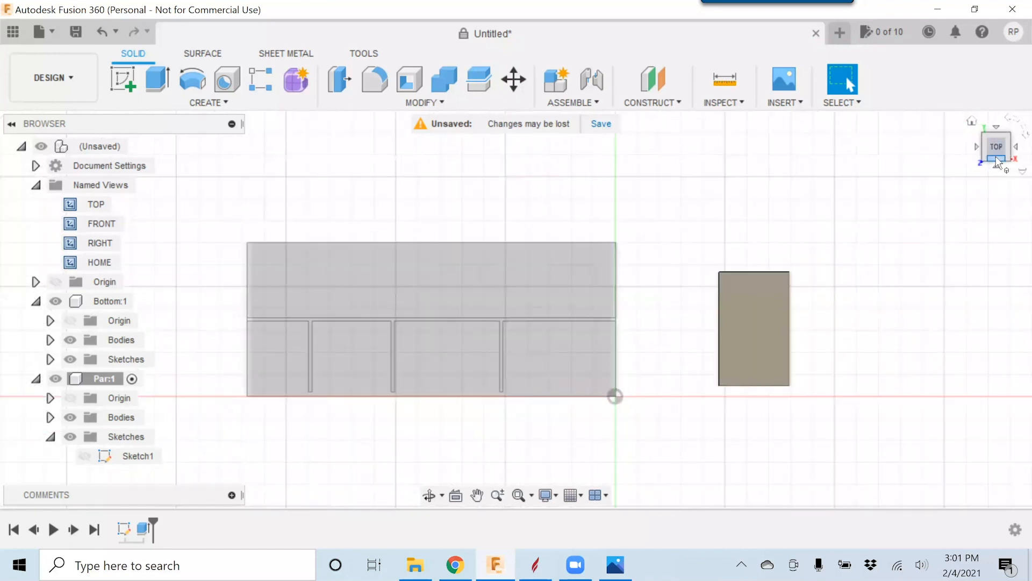
{"action": "left_click", "coordinate": [519, 495]}
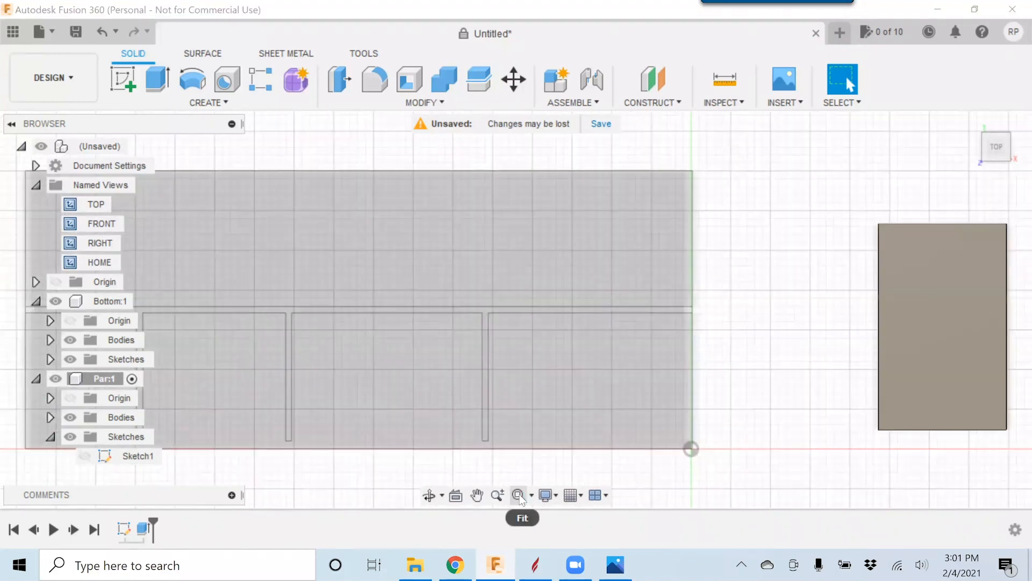
{"action": "scroll", "coordinate": [691, 282], "scroll_direction": "down", "scroll_amount": 3}
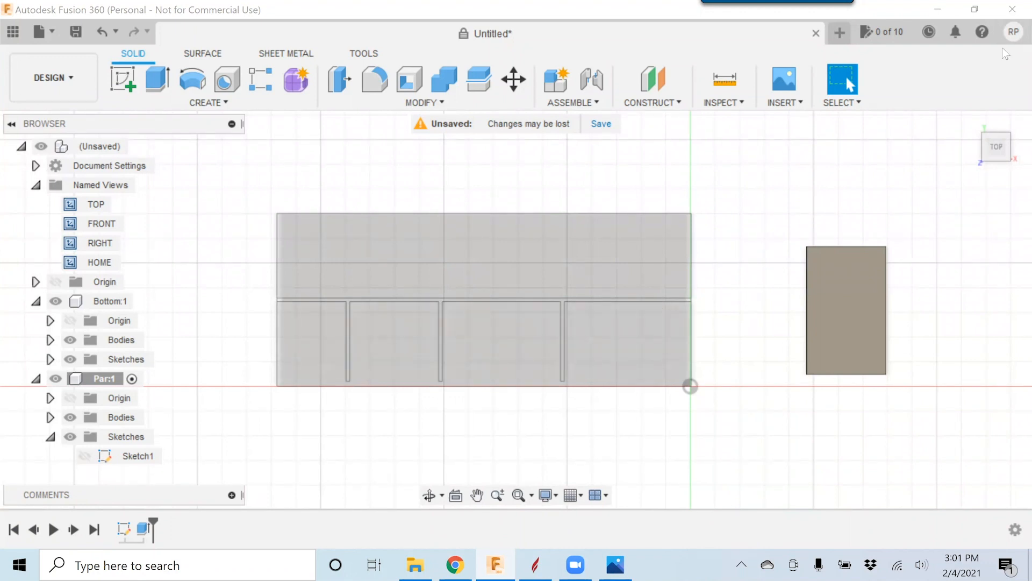
- Open the general preferences, review the UI behavior settings, and close them
{"action": "left_click", "coordinate": [1014, 35]}
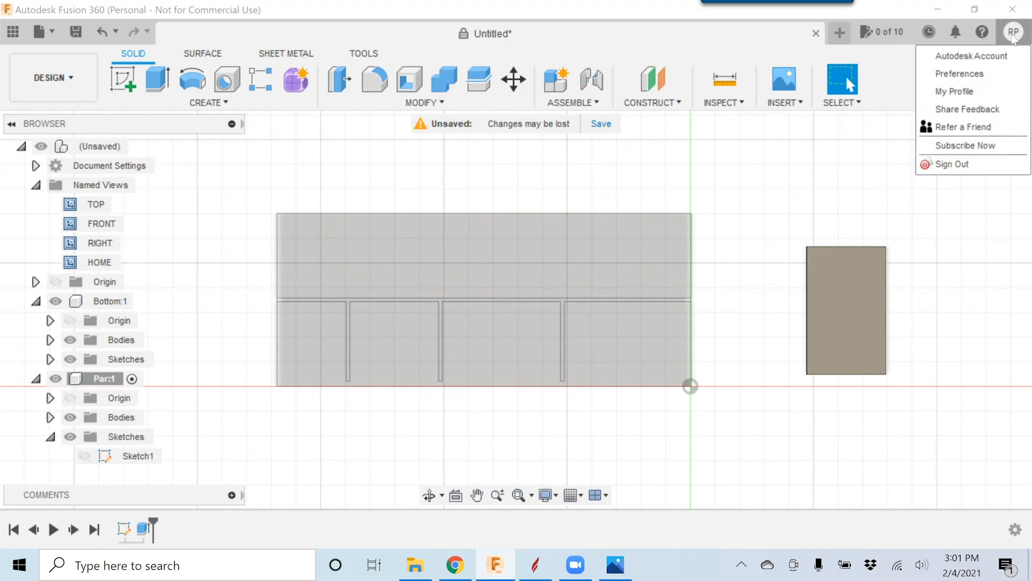
{"action": "left_click", "coordinate": [956, 75]}
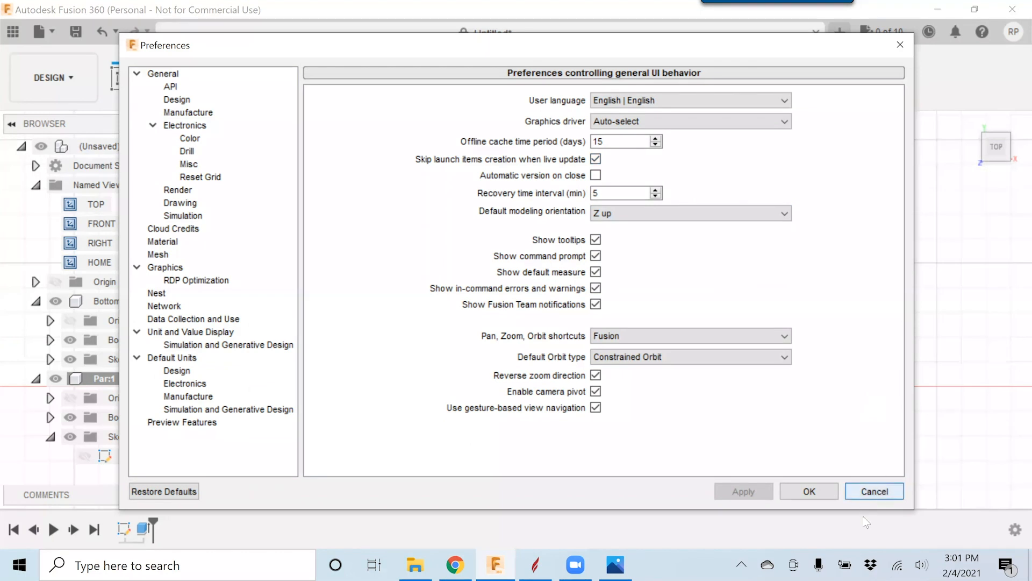
{"action": "left_click", "coordinate": [828, 496]}
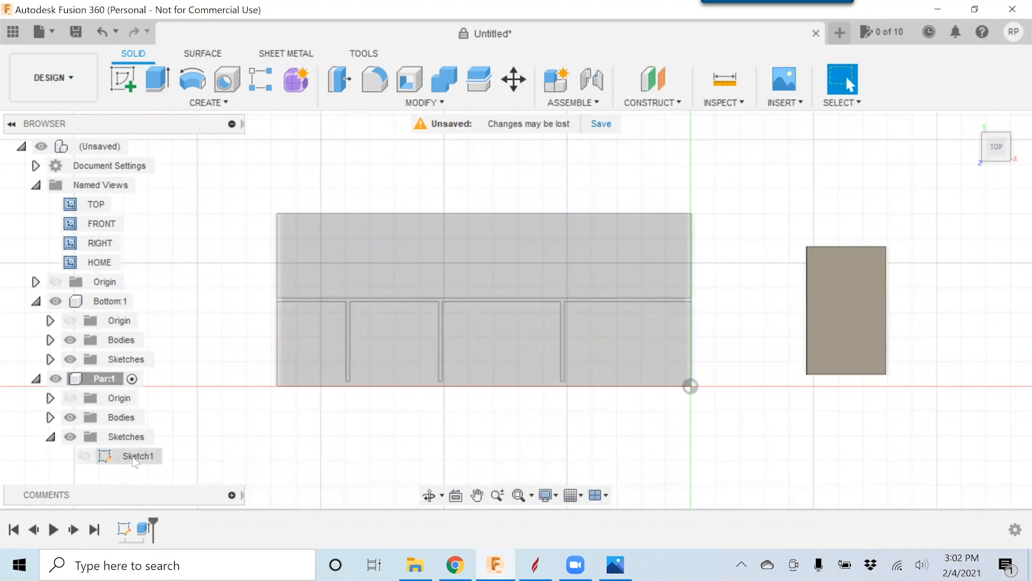
- Activate the Bottom component, open Sketch3 to review the slot dimensions, and finish the sketch
{"action": "left_click", "coordinate": [105, 301]}
{"action": "mouse_move", "coordinate": [143, 305]}
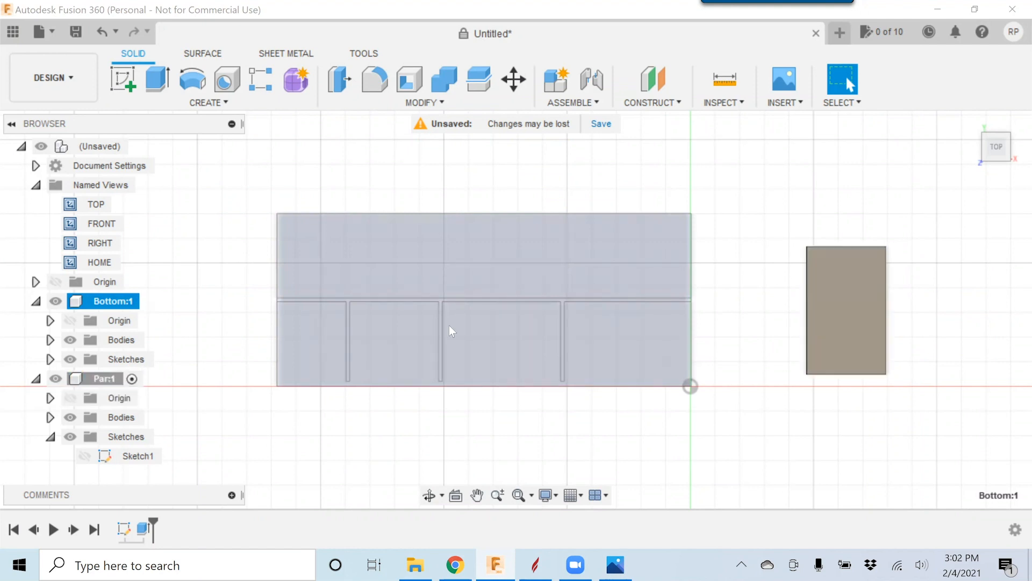
{"action": "left_click", "coordinate": [148, 301]}
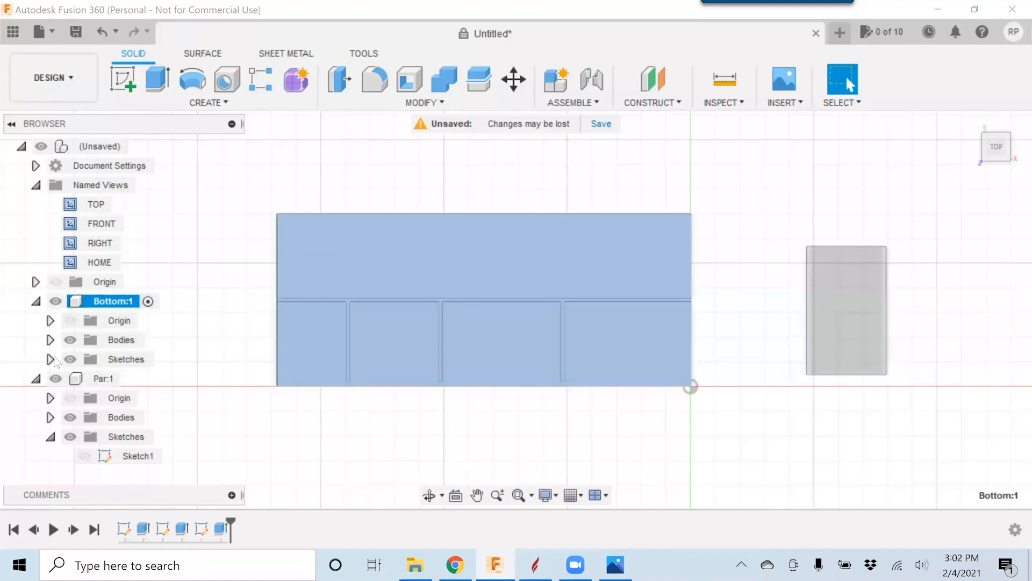
{"action": "left_click", "coordinate": [78, 350]}
{"action": "left_click", "coordinate": [51, 359]}
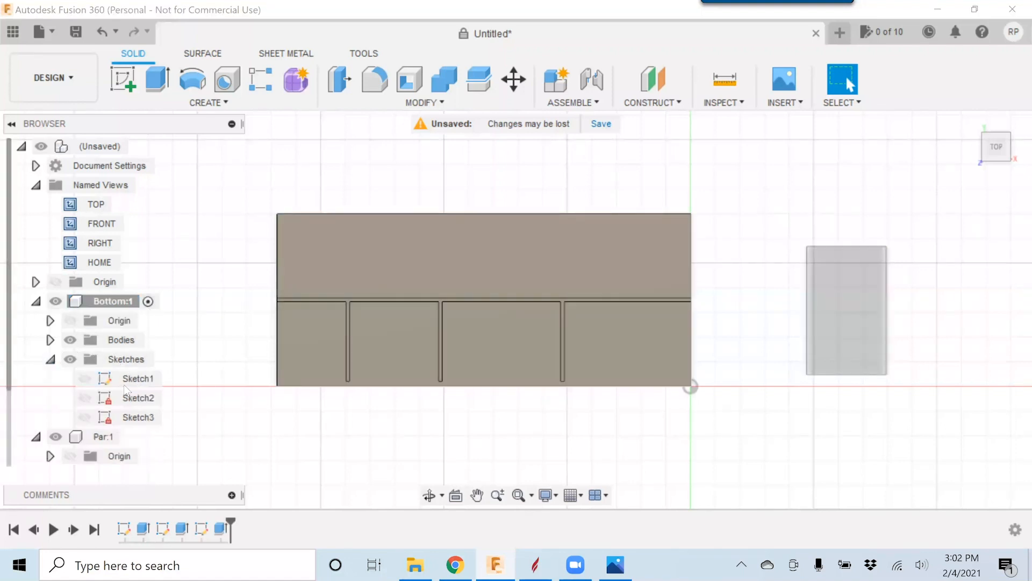
{"action": "right_click", "coordinate": [135, 418]}
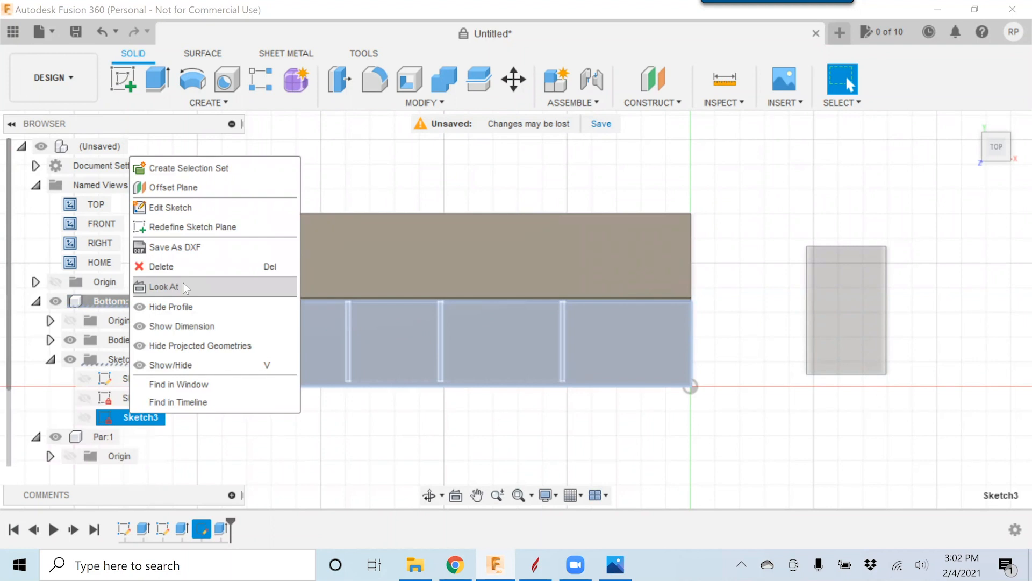
{"action": "left_click", "coordinate": [182, 207]}
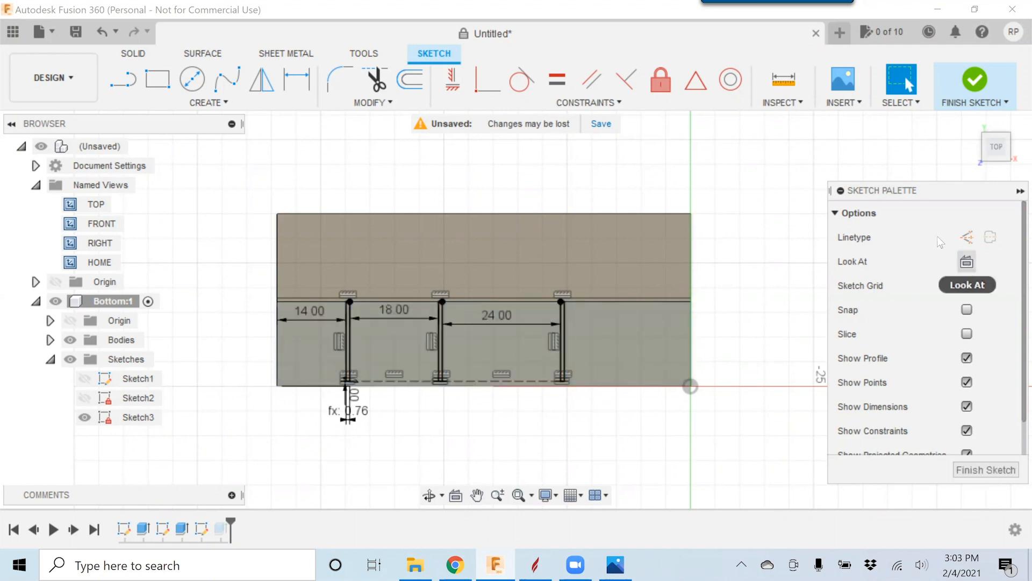
{"action": "left_click", "coordinate": [986, 469]}
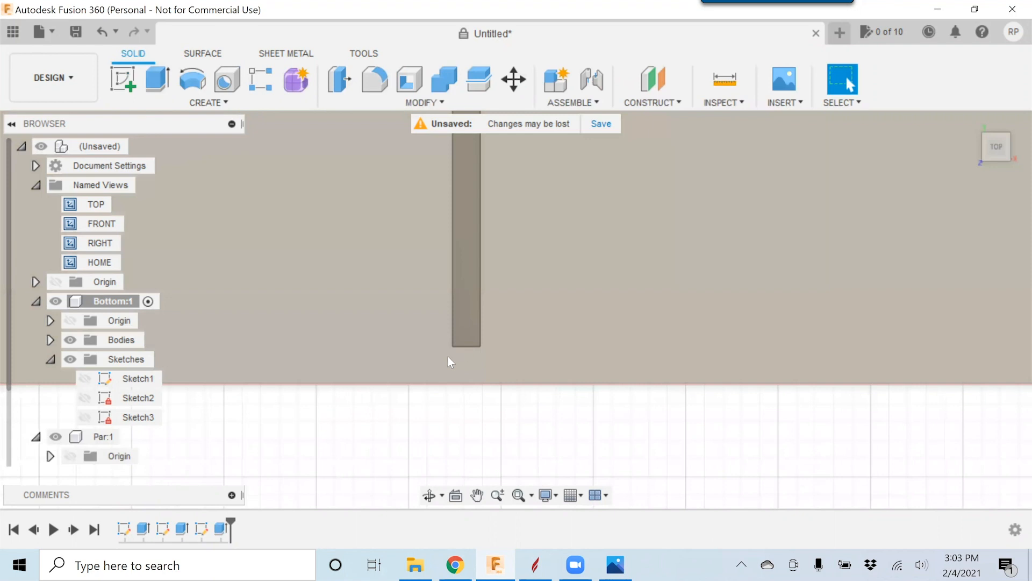
- Inspect the closed end of a partition slot in the Bottom panel up close, then return to the top view
{"action": "middle_click_drag", "start_coordinate": [450, 362], "coordinate": [427, 408]}
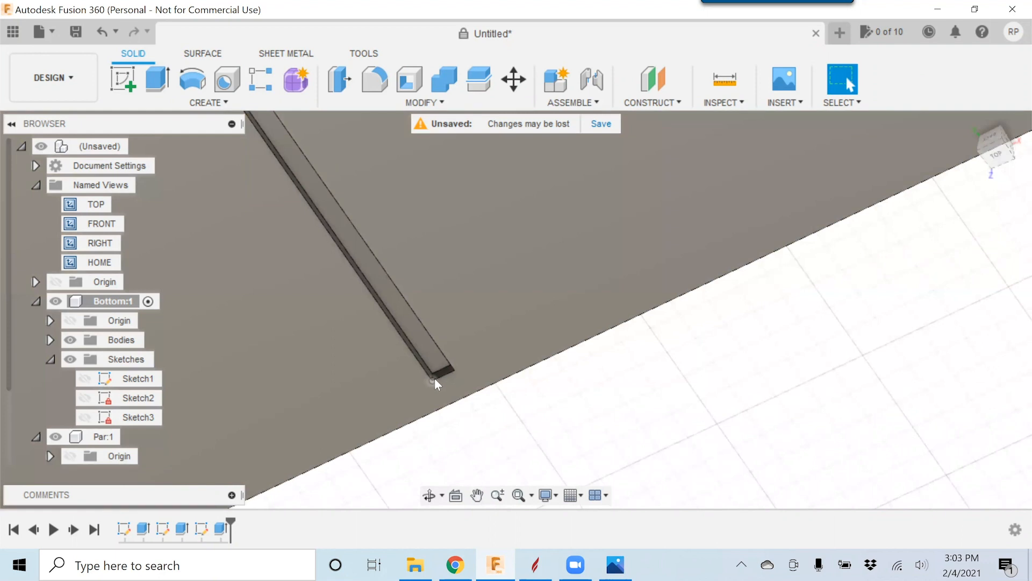
{"action": "scroll", "coordinate": [434, 378], "scroll_direction": "up", "scroll_amount": 5}
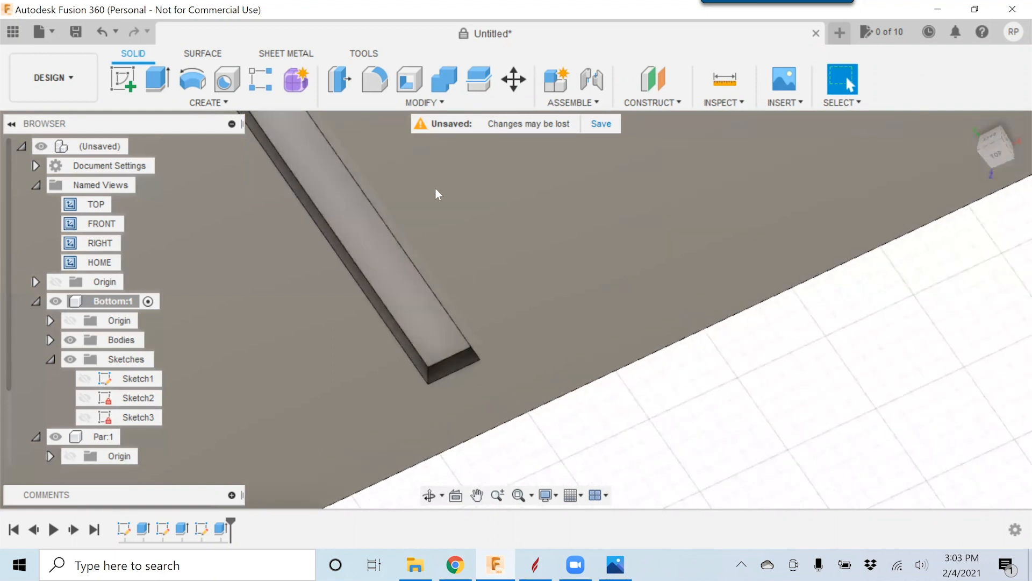
{"action": "scroll", "coordinate": [437, 199], "scroll_direction": "down", "scroll_amount": 3}
{"action": "scroll", "coordinate": [436, 204], "scroll_direction": "down", "scroll_amount": 4}
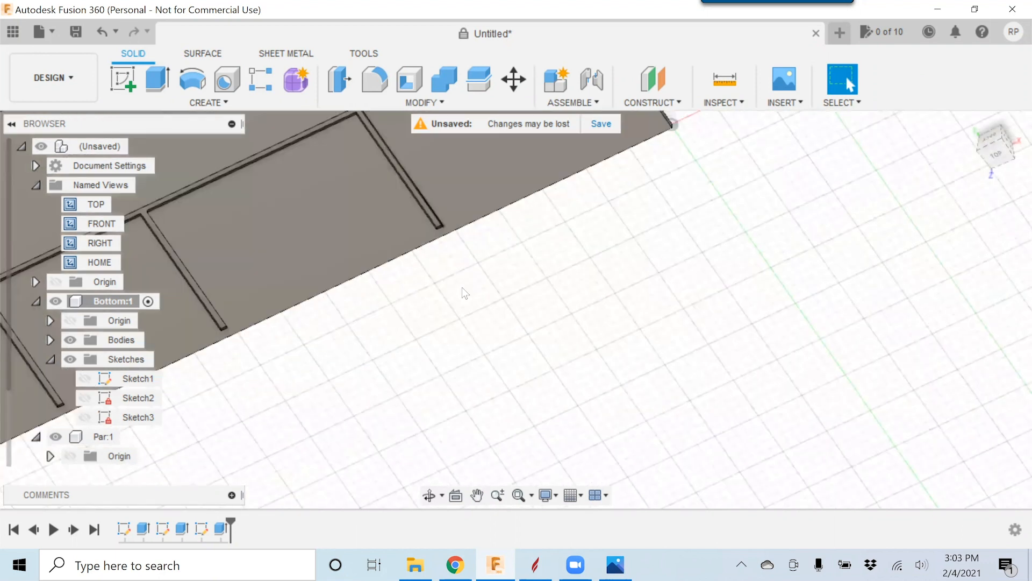
{"action": "middle_click_drag", "start_coordinate": [456, 216], "coordinate": [462, 209], "text": "shift"}
{"action": "left_click", "coordinate": [995, 151]}
{"action": "middle_click_drag", "start_coordinate": [697, 295], "coordinate": [528, 385]}
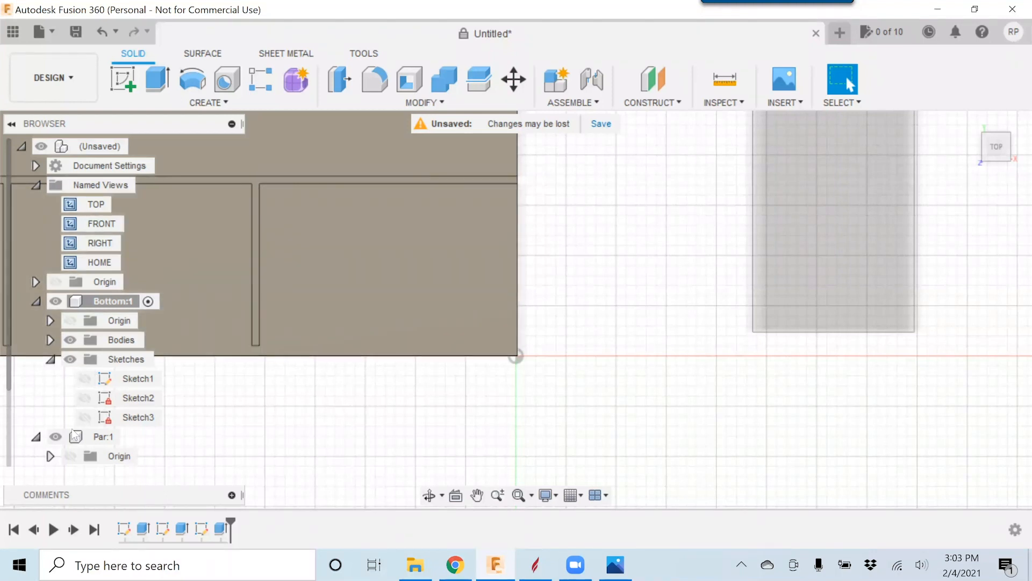
- Activate the Par component and fillet the first edge along one long side of the partition with a 0.187 in radius
{"action": "left_click", "coordinate": [131, 437]}
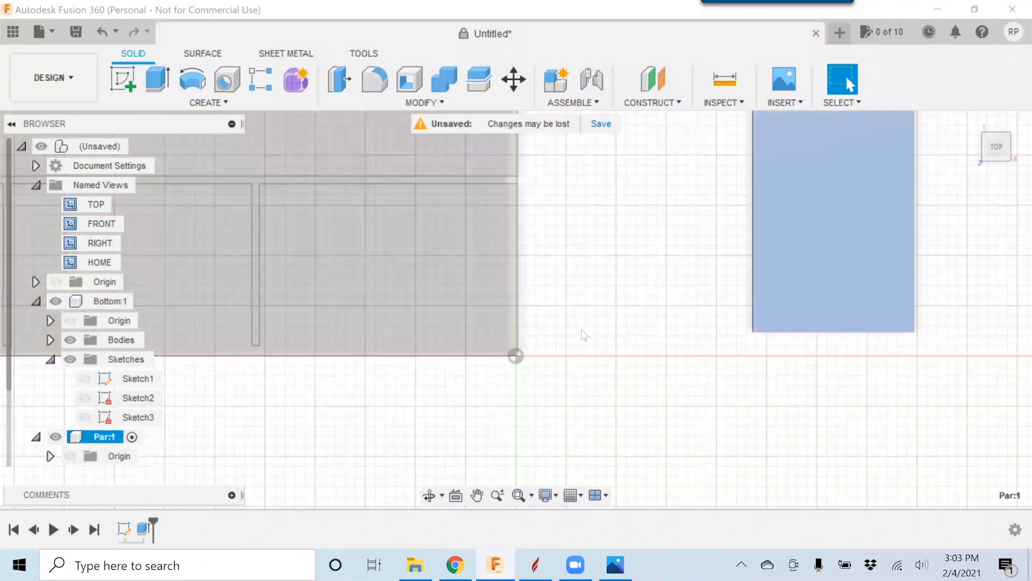
{"action": "middle_click_drag", "start_coordinate": [739, 277], "coordinate": [643, 342]}
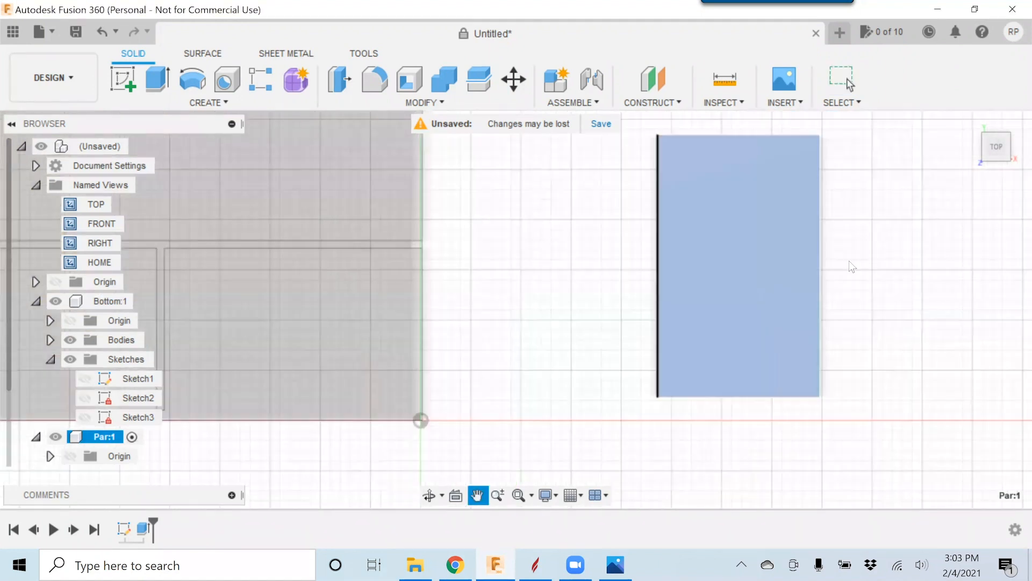
{"action": "left_click", "coordinate": [830, 268]}
{"action": "middle_click_drag", "start_coordinate": [733, 302], "coordinate": [671, 327]}
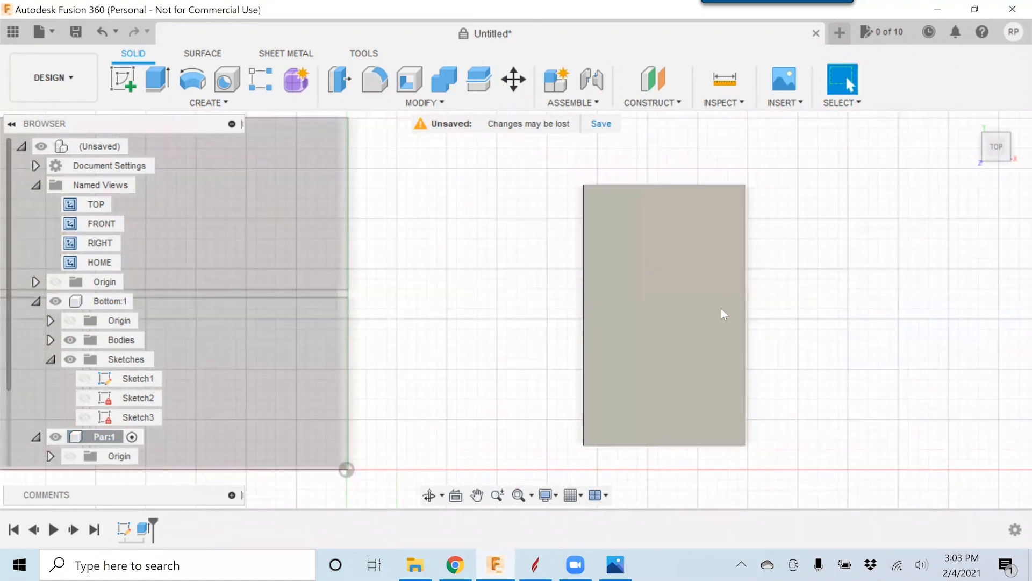
{"action": "middle_click_drag", "start_coordinate": [769, 301], "coordinate": [506, 393], "text": "shift"}
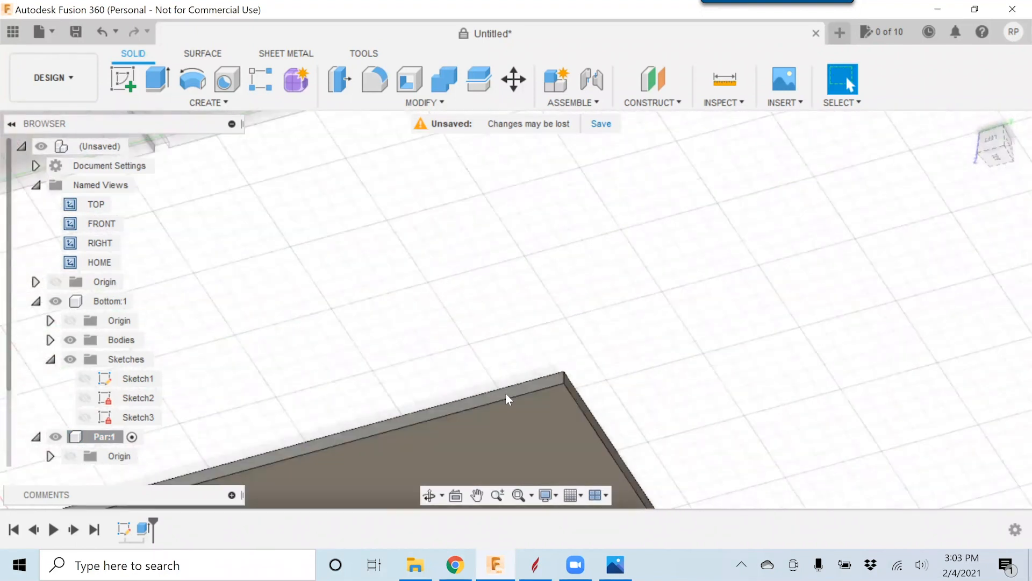
{"action": "left_click", "coordinate": [375, 73]}
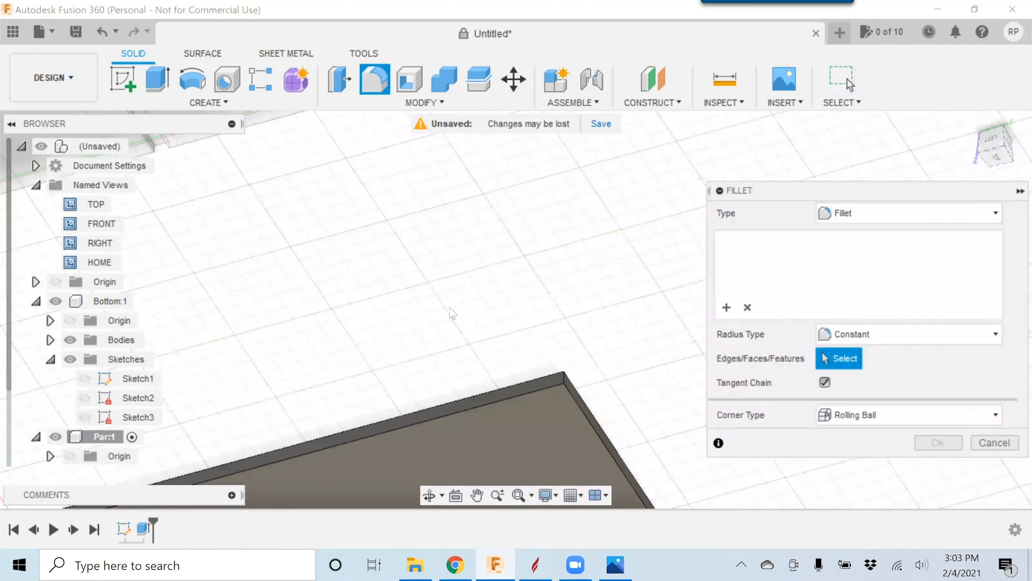
{"action": "left_click", "coordinate": [457, 411]}
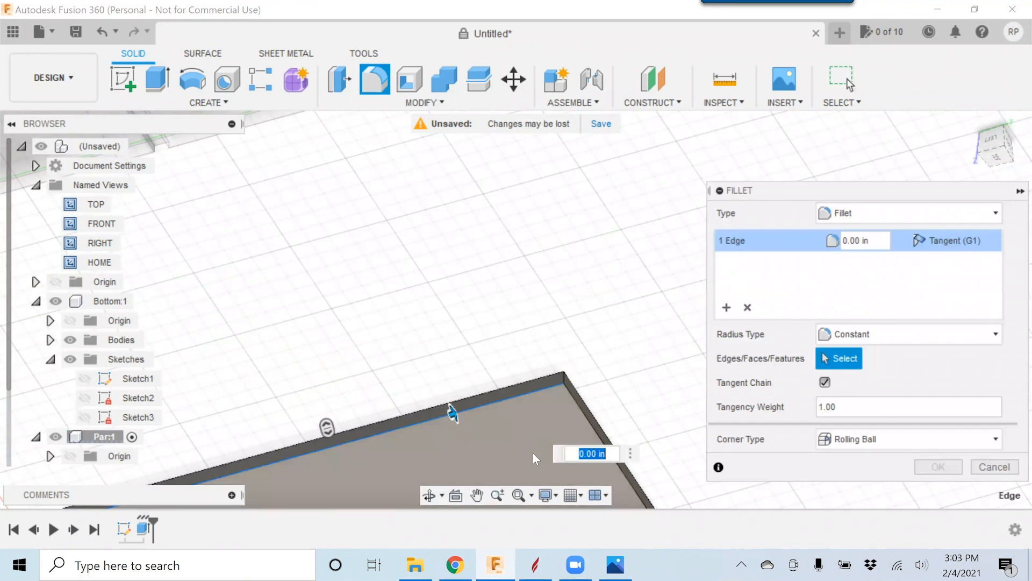
{"action": "type", "text": ".187"}
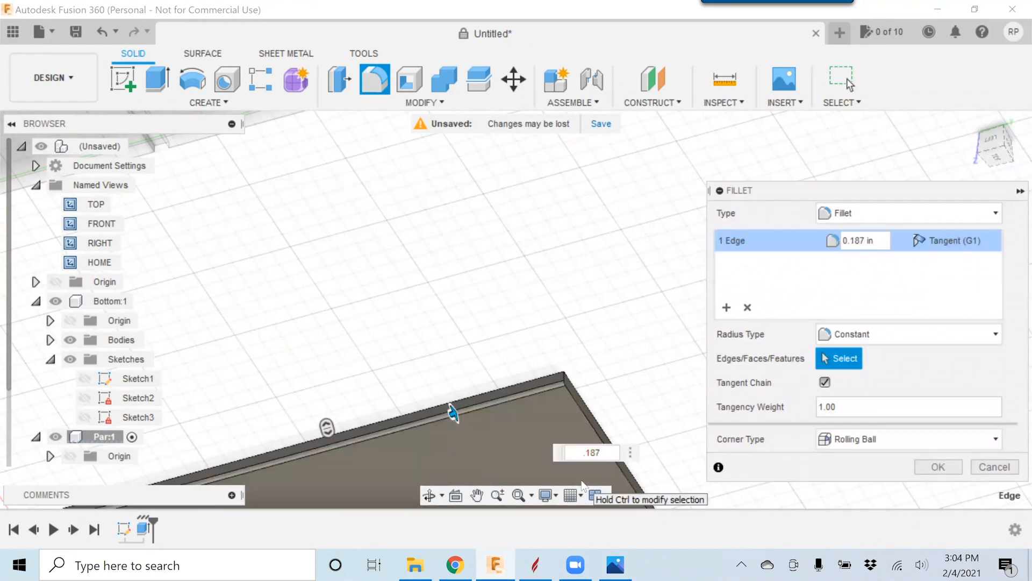
{"action": "key", "text": "Return"}
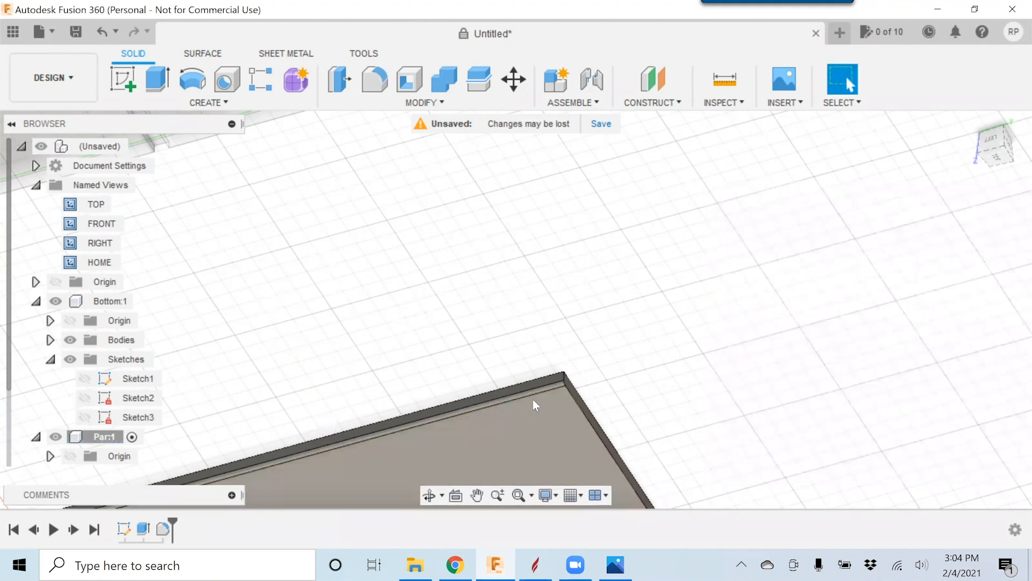
- Fillet the opposite edge of the same long side of the partition with a 0.187 in radius
{"action": "left_click", "coordinate": [521, 383]}
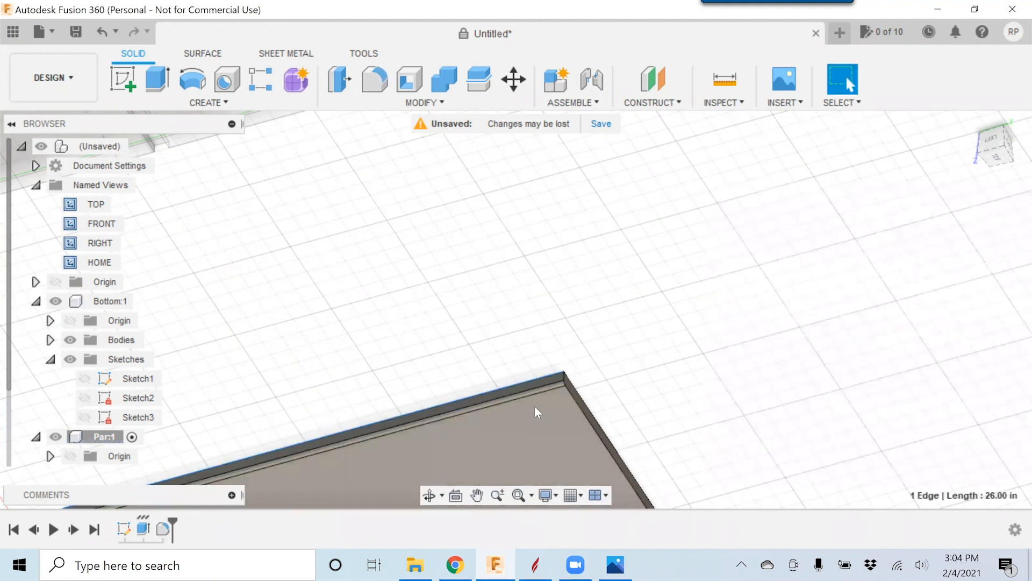
{"action": "left_click", "coordinate": [375, 81]}
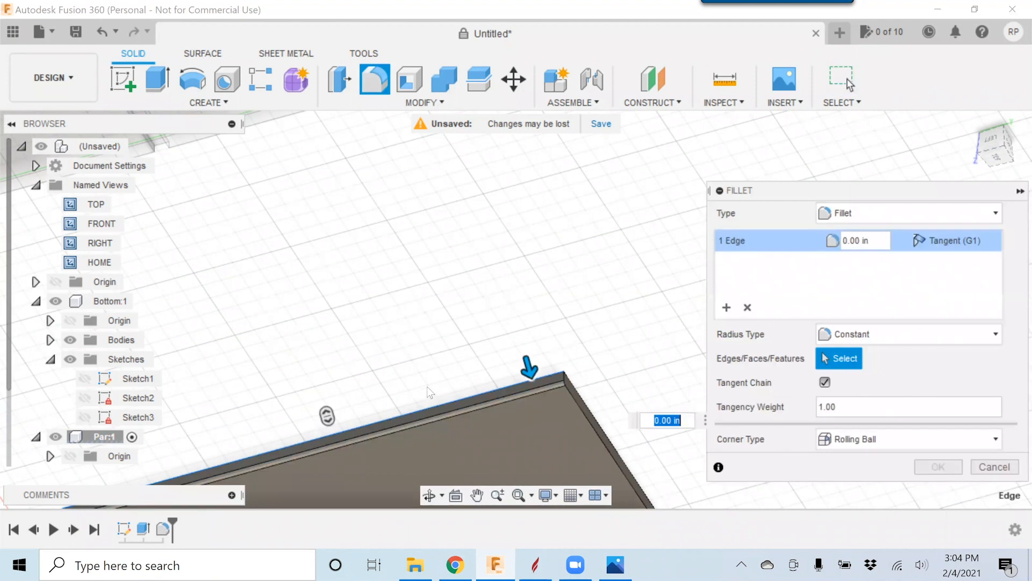
{"action": "type", "text": ".187"}
{"action": "key", "text": "Return"}
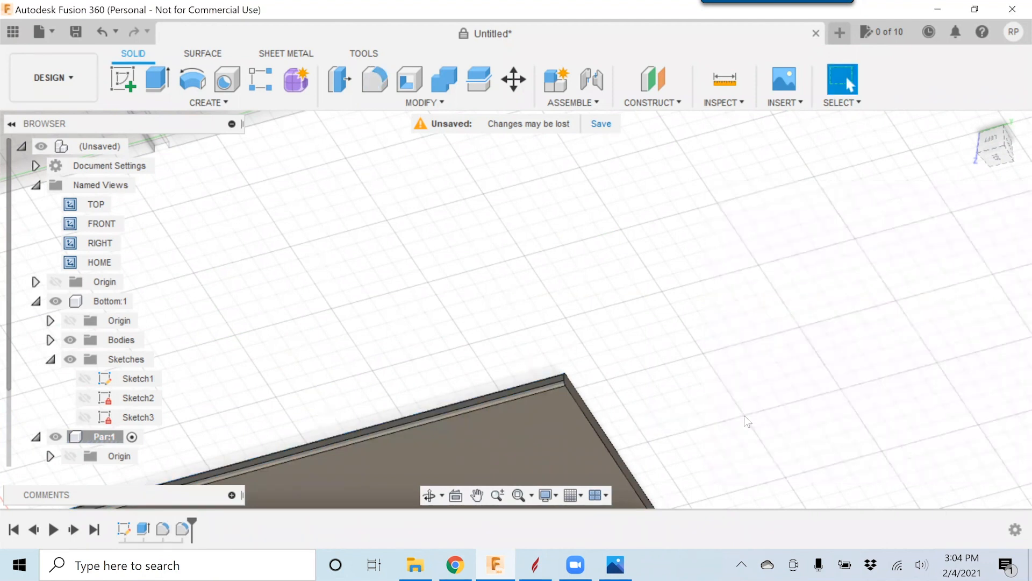
- Inspect the partition's filleted long side at an angle and return to the top view with nothing selected
{"action": "middle_click_drag", "start_coordinate": [590, 394], "coordinate": [690, 317]}
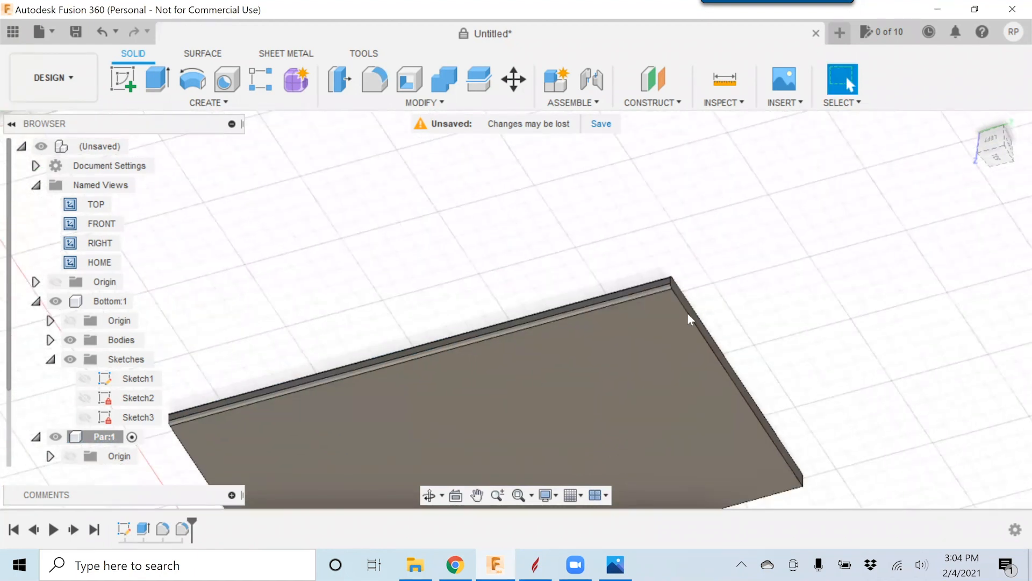
{"action": "left_click", "coordinate": [661, 293]}
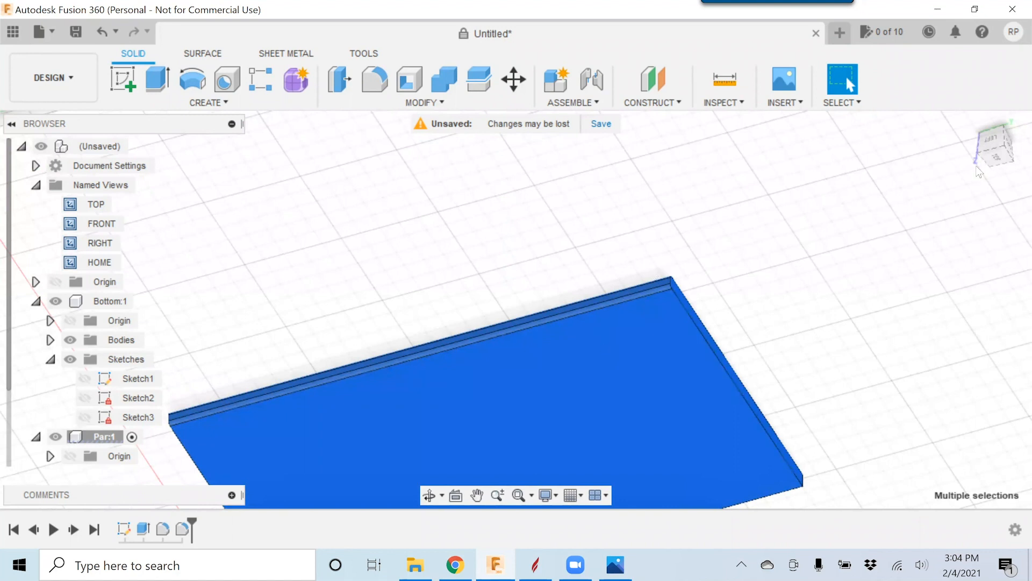
{"action": "left_click", "coordinate": [998, 158]}
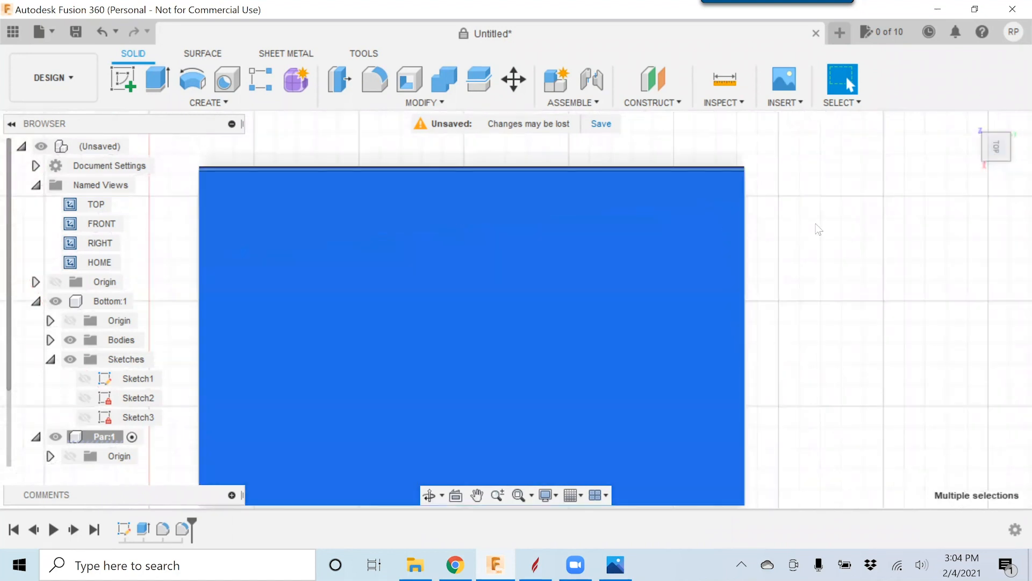
{"action": "left_click", "coordinate": [834, 277]}
{"action": "scroll", "coordinate": [831, 284], "scroll_direction": "down", "scroll_amount": 5}
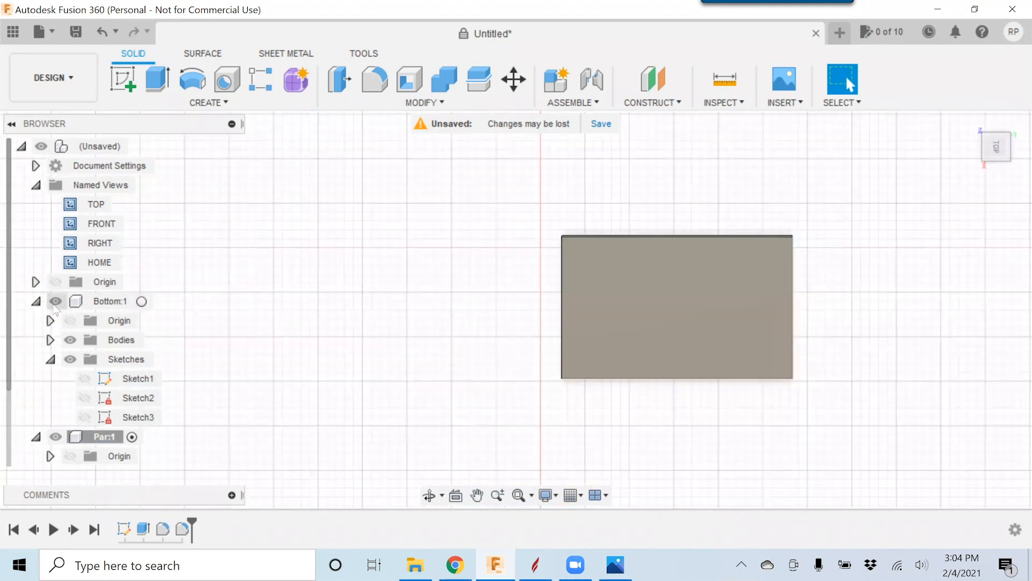
- Activate the Bottom component and rotate the top view upright with the slotted panel and the partition both in view
{"action": "left_click", "coordinate": [141, 302]}
{"action": "left_click", "coordinate": [148, 301]}
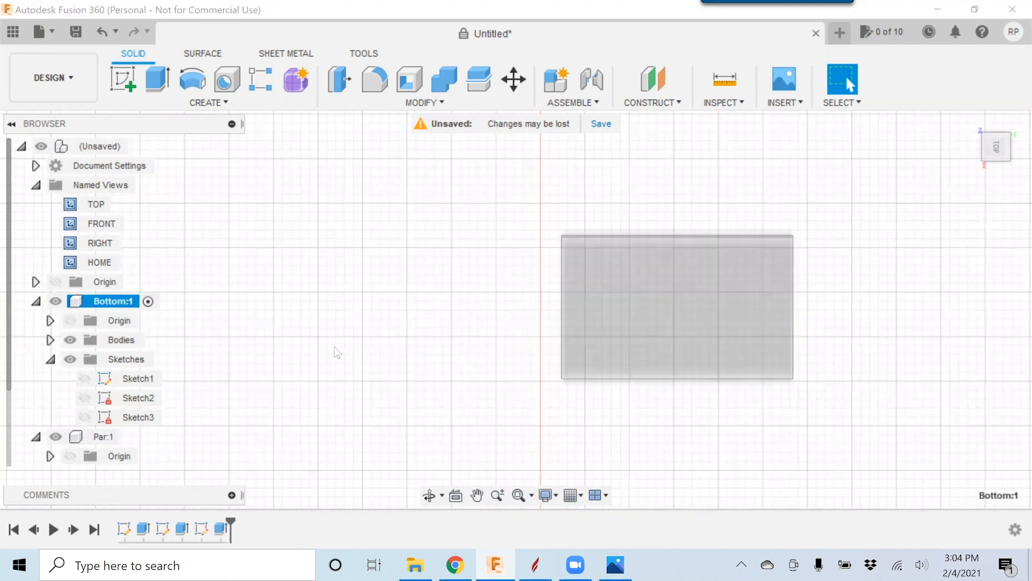
{"action": "scroll", "coordinate": [339, 351], "scroll_direction": "down", "scroll_amount": 3}
{"action": "scroll", "coordinate": [337, 353], "scroll_direction": "down", "scroll_amount": 3}
{"action": "middle_click_drag", "start_coordinate": [495, 298], "coordinate": [437, 403]}
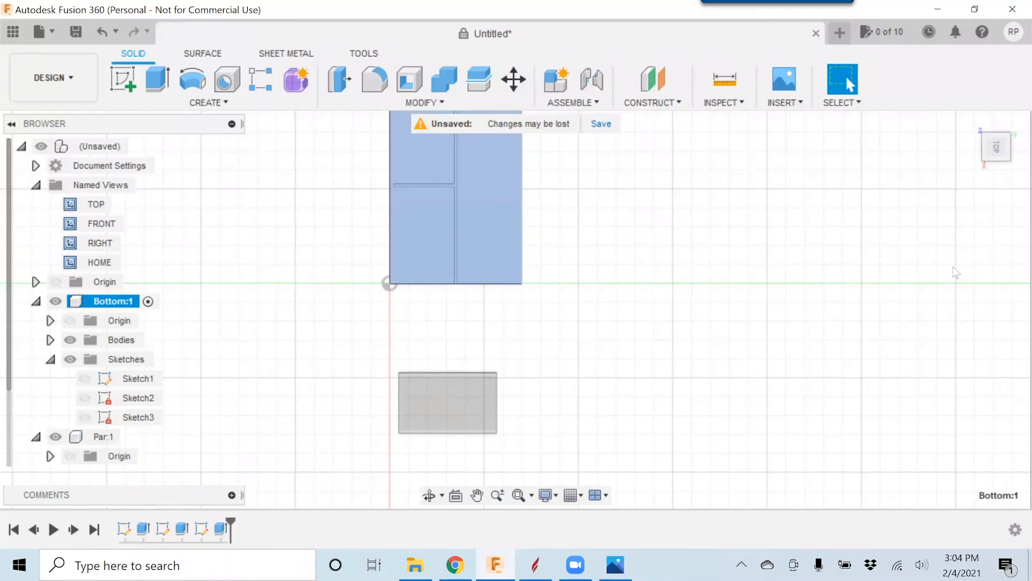
{"action": "middle_click_drag", "start_coordinate": [385, 450], "coordinate": [568, 444]}
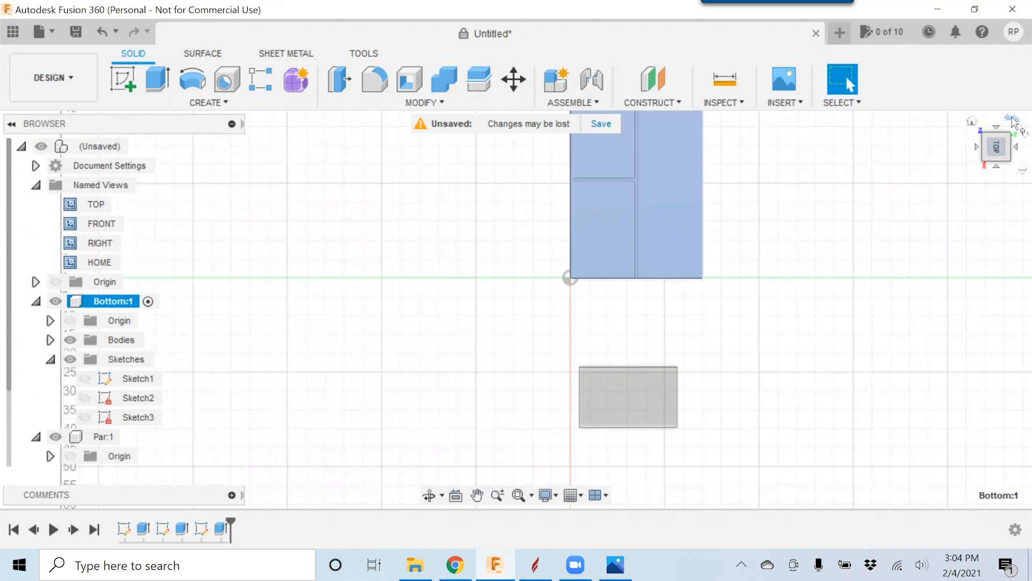
{"action": "left_click", "coordinate": [1012, 119]}
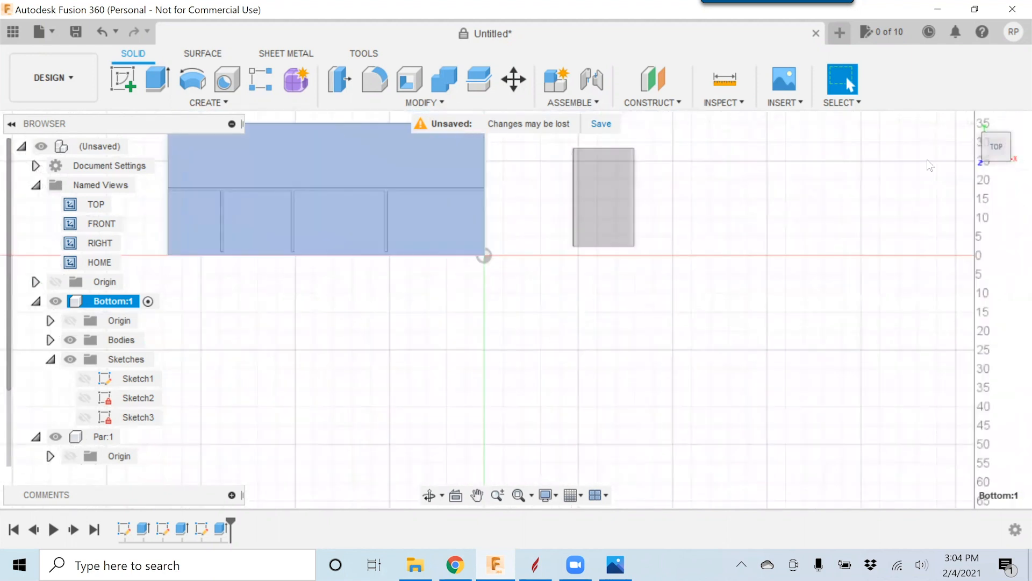
{"action": "middle_click_drag", "start_coordinate": [385, 305], "coordinate": [448, 396]}
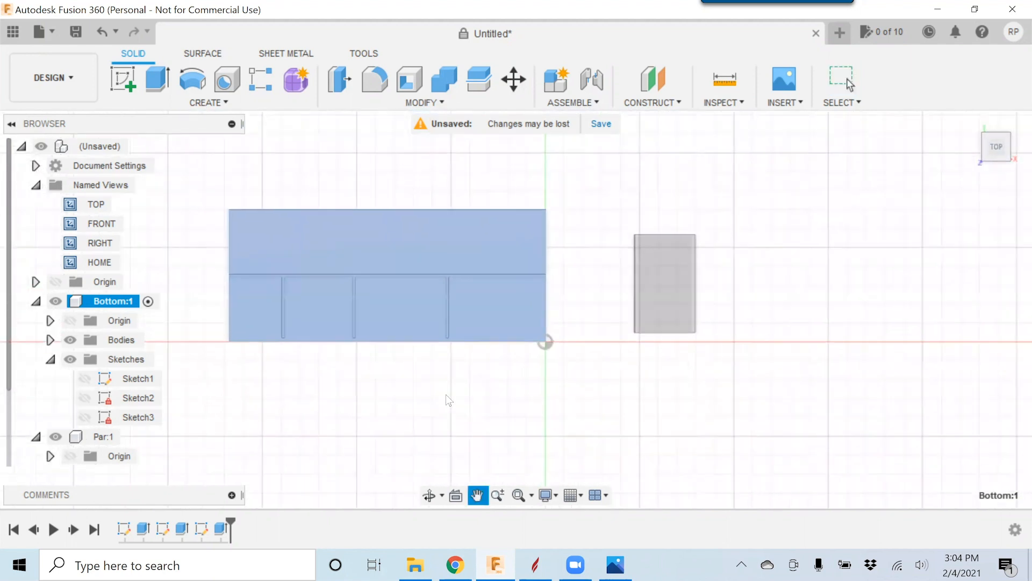